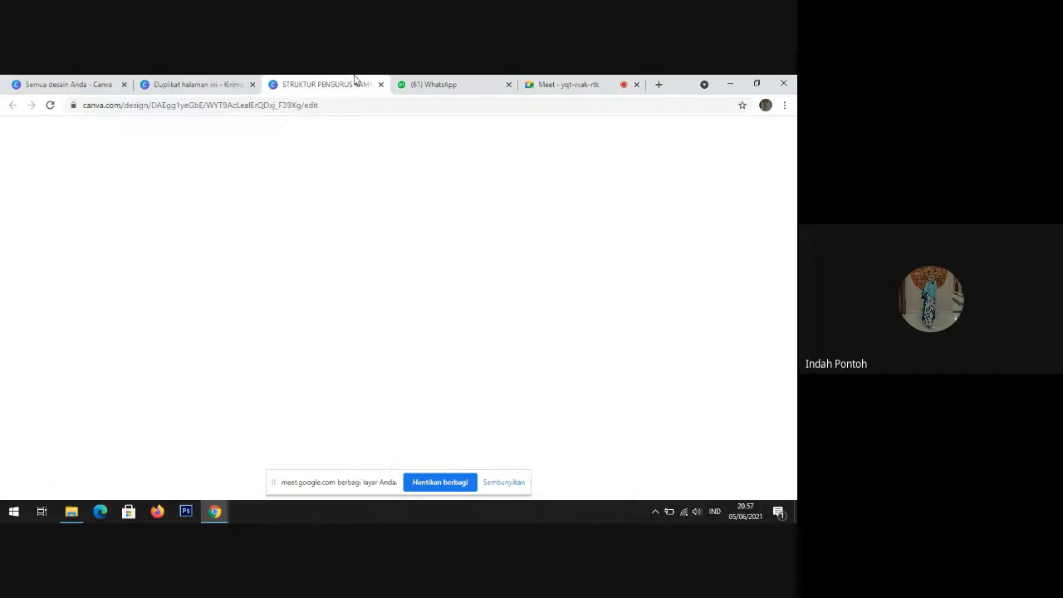
Step: Switch to the "Duplikat halaman ini" design and move the screen-sharing notice off the page area
left_click(178, 79)
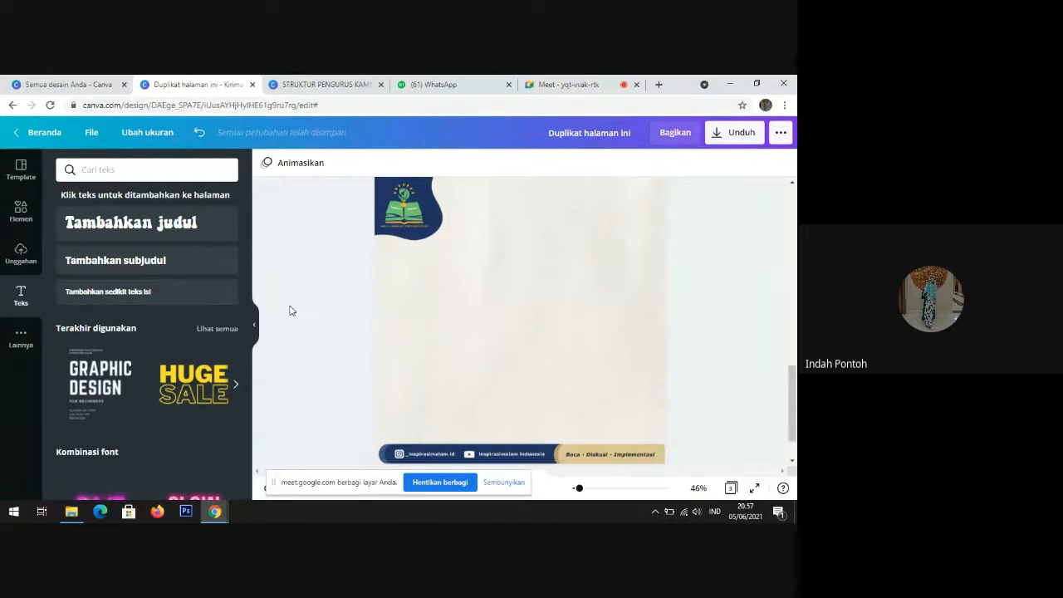
left_click(303, 482)
left_click_drag(303, 483, 756, 297)
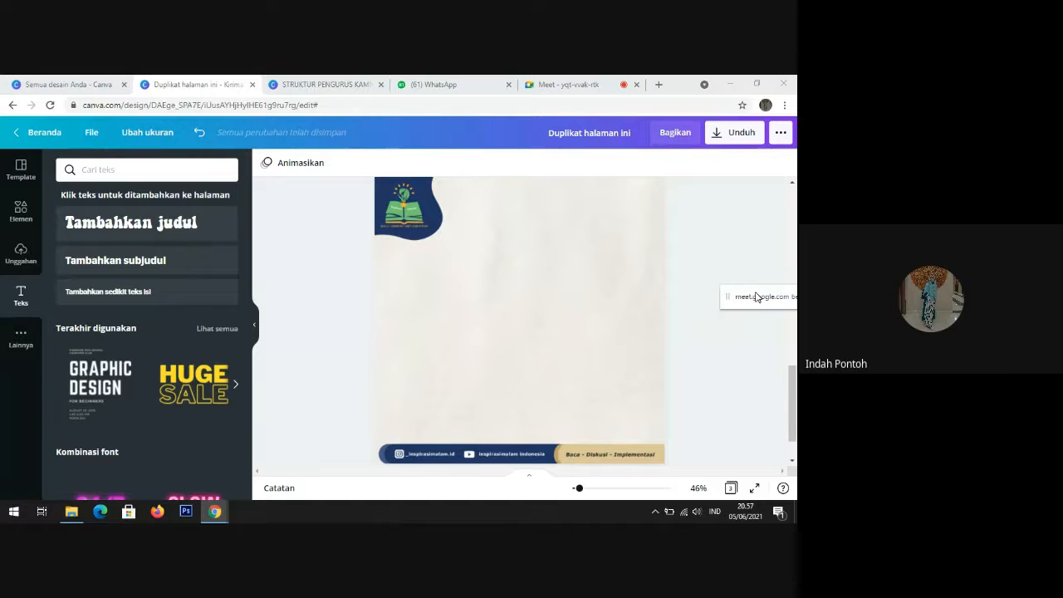
left_click(740, 423)
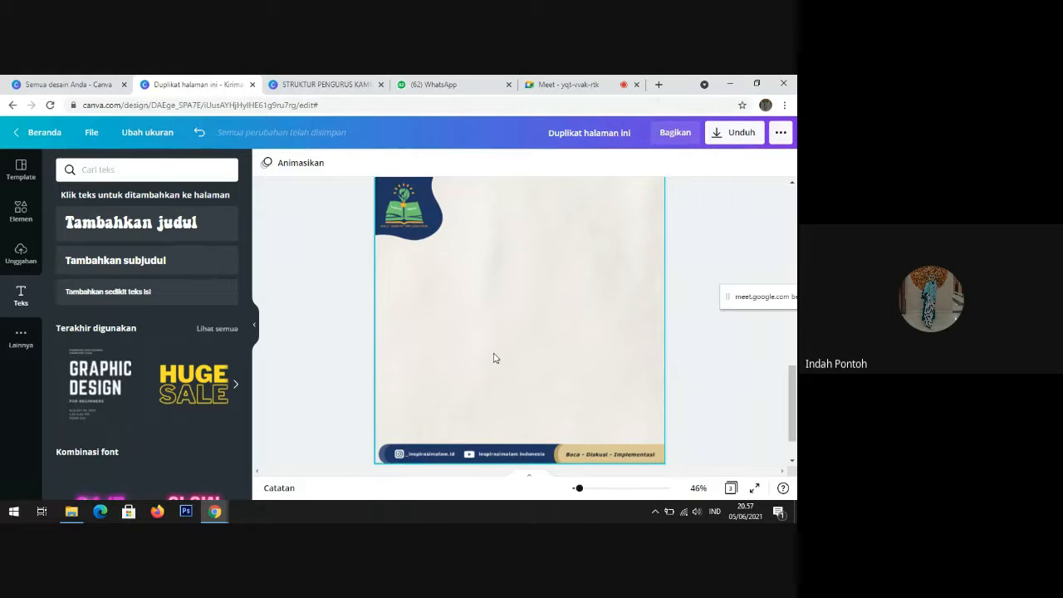
left_click(645, 351)
left_click(690, 368)
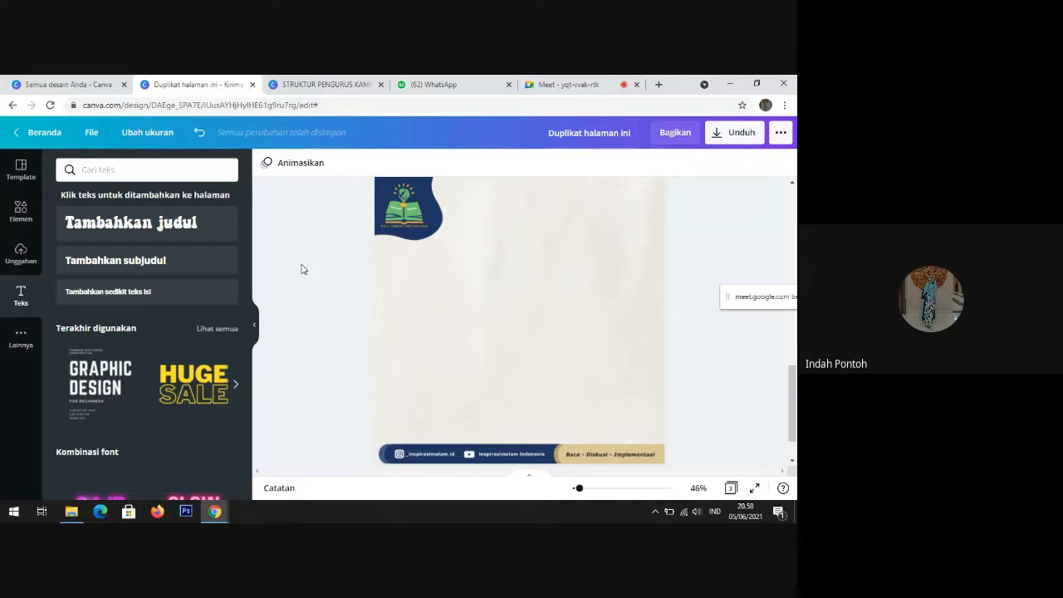
Step: Insert the uploaded cutout portrait of the man in the grey shirt, crop both sides and shift it slightly right
left_click(22, 255)
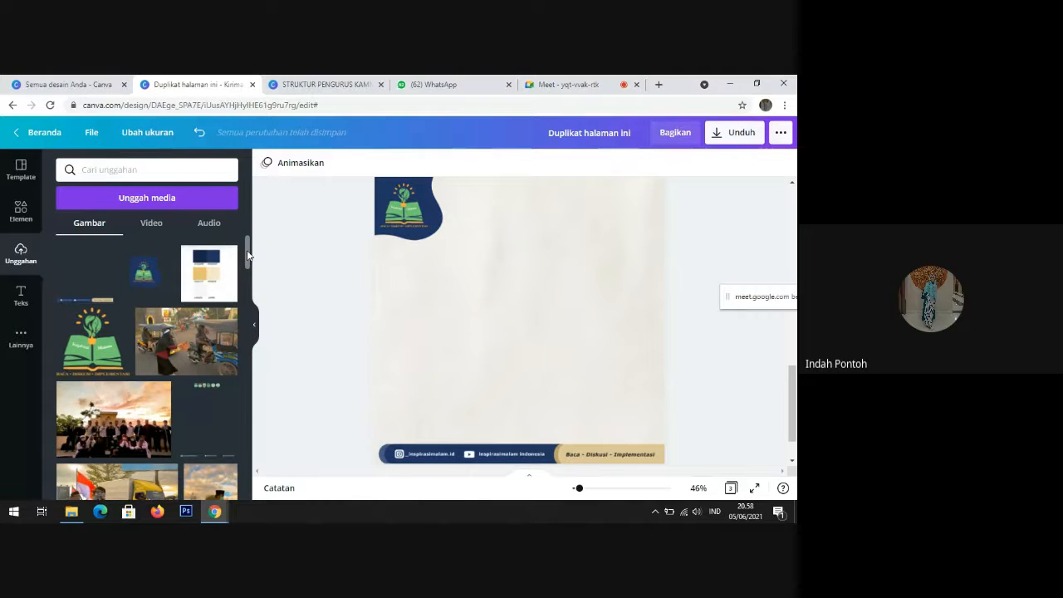
left_click_drag(247, 250, 247, 367)
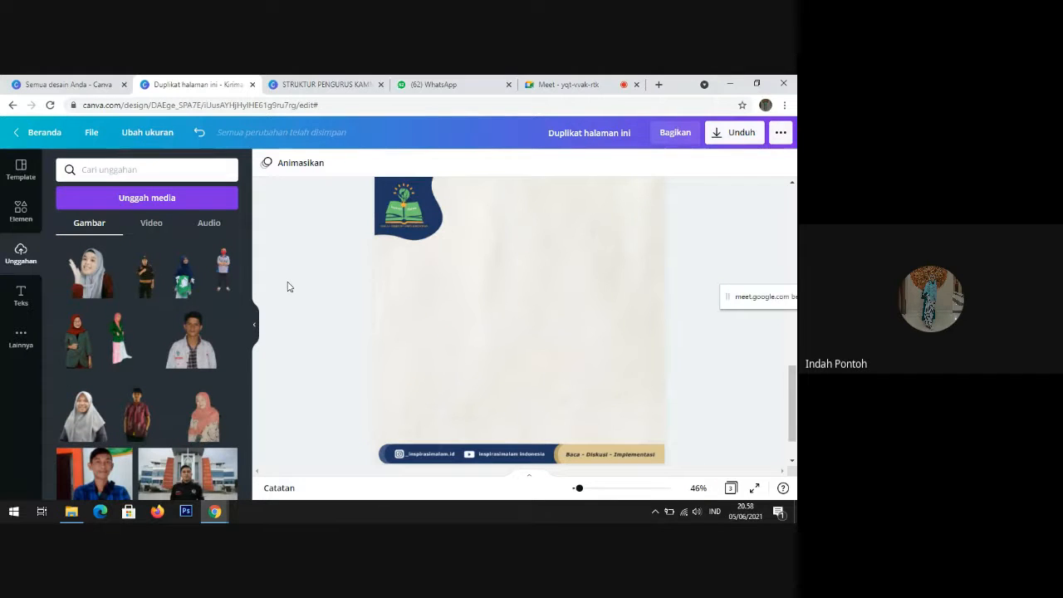
left_click(183, 359)
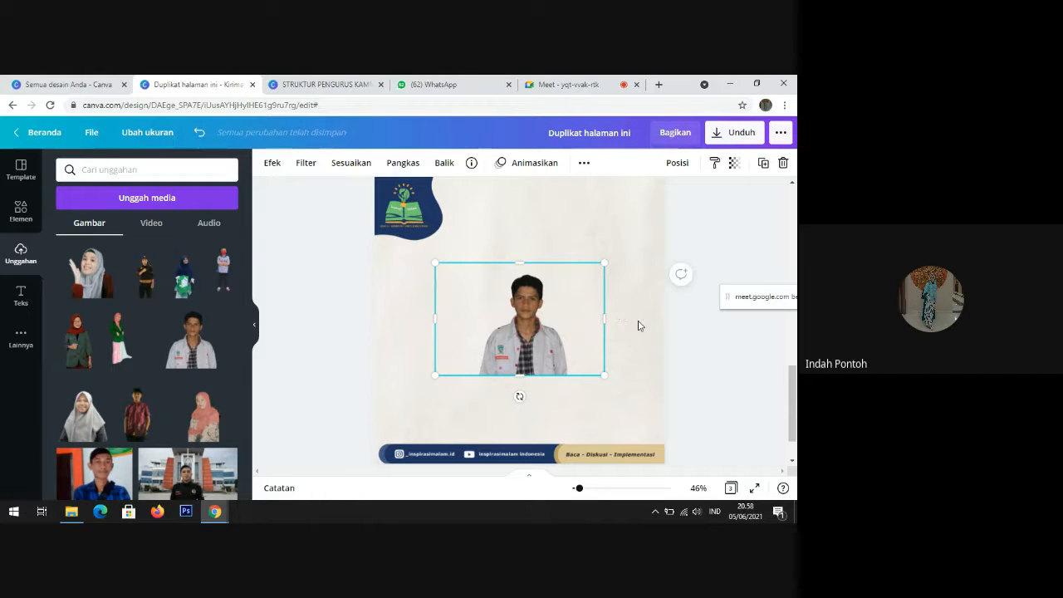
left_click_drag(597, 318, 572, 318)
left_click_drag(434, 318, 472, 318)
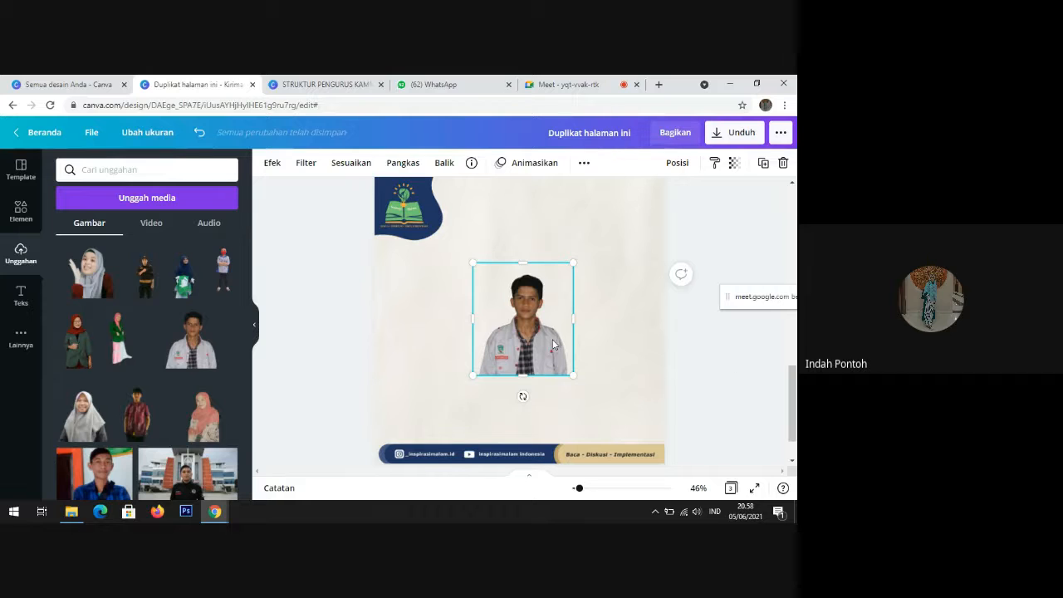
mouse_move(538, 335)
left_mouse_down()
mouse_move(538, 321)
mouse_move(544, 335)
left_mouse_up()
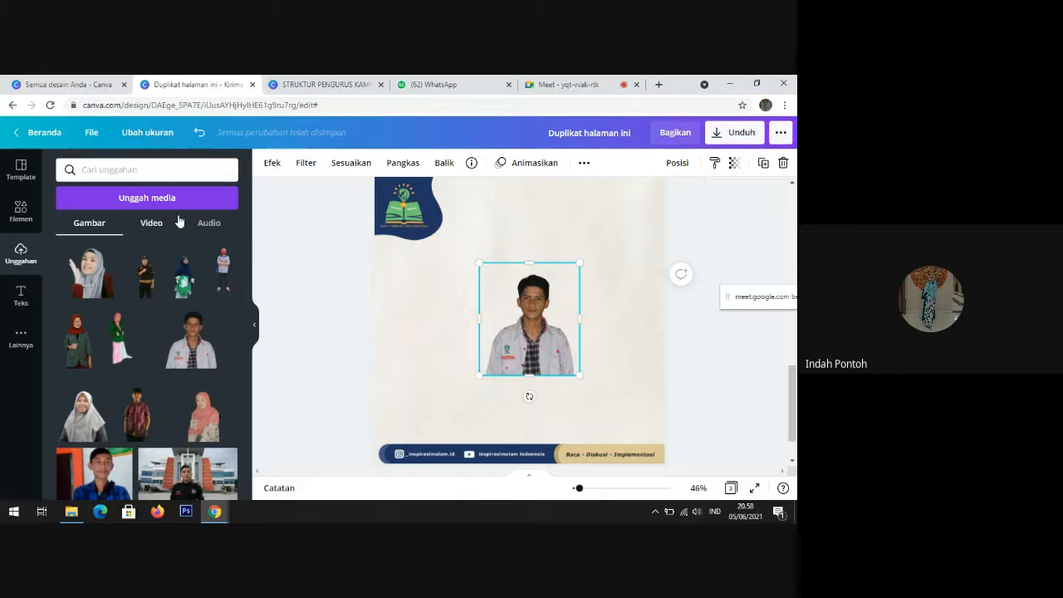
Step: Look over the template, element and upload libraries, clearing the "lokasi" search from the elements
left_click(28, 170)
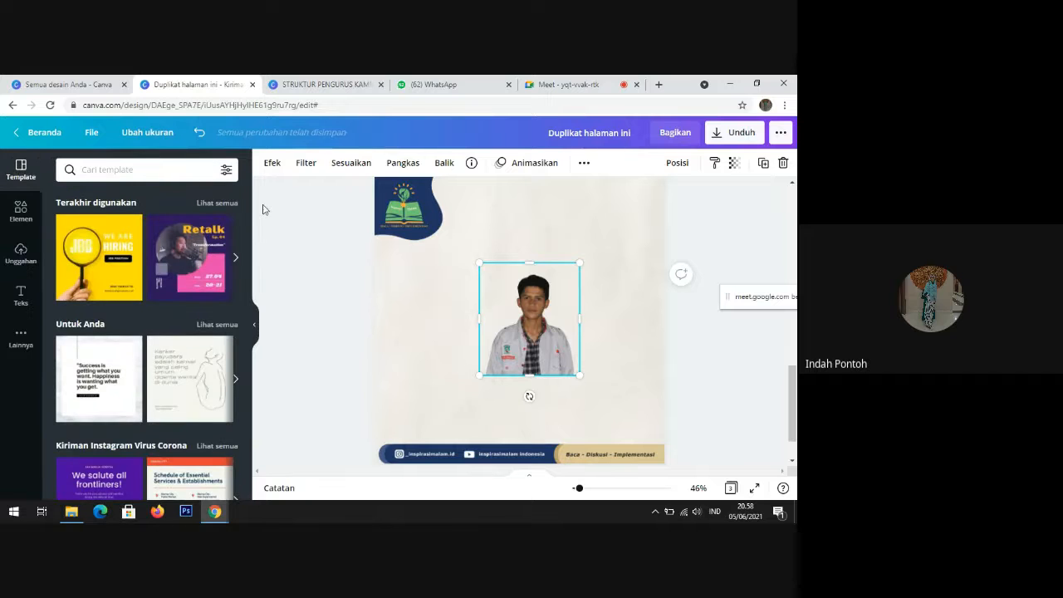
mouse_move(247, 205)
left_mouse_down()
mouse_move(249, 273)
mouse_move(247, 184)
left_mouse_up()
left_click(15, 214)
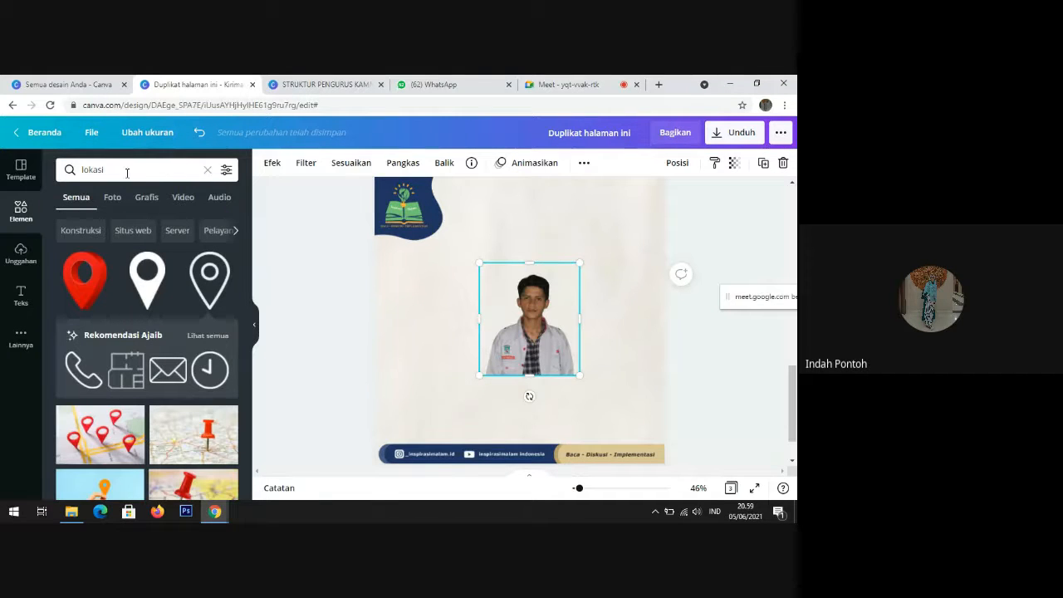
left_click(188, 164)
left_click(207, 169)
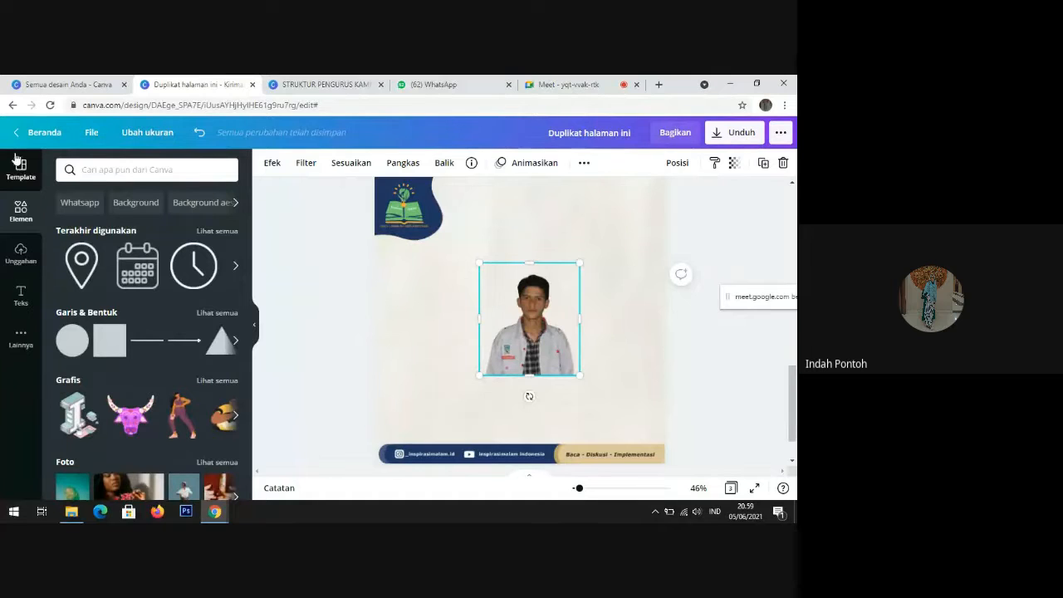
left_click(21, 254)
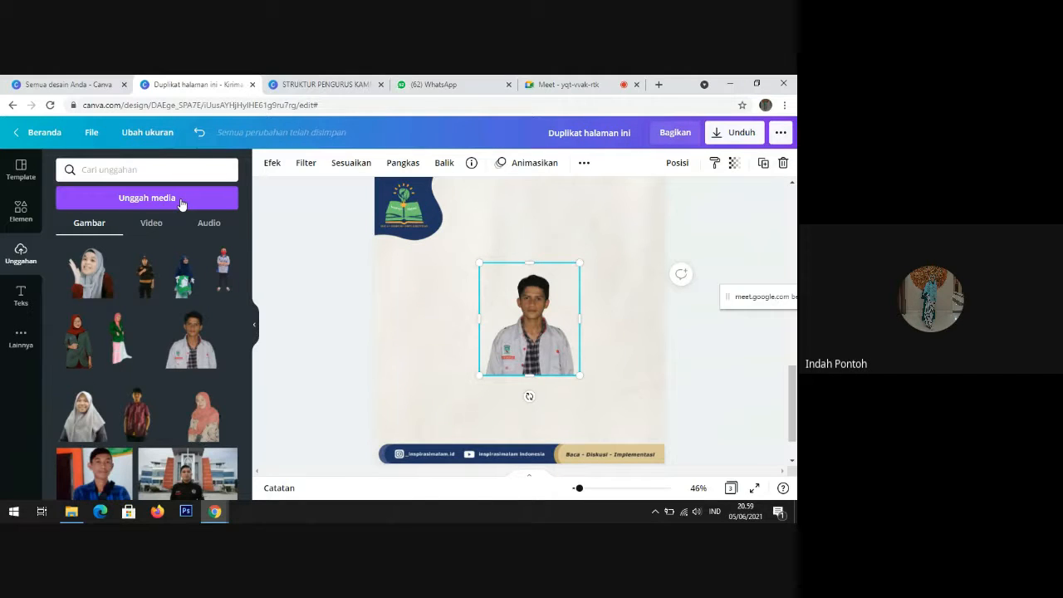
Step: Look through the available heading styles and font combinations for text
left_click(21, 297)
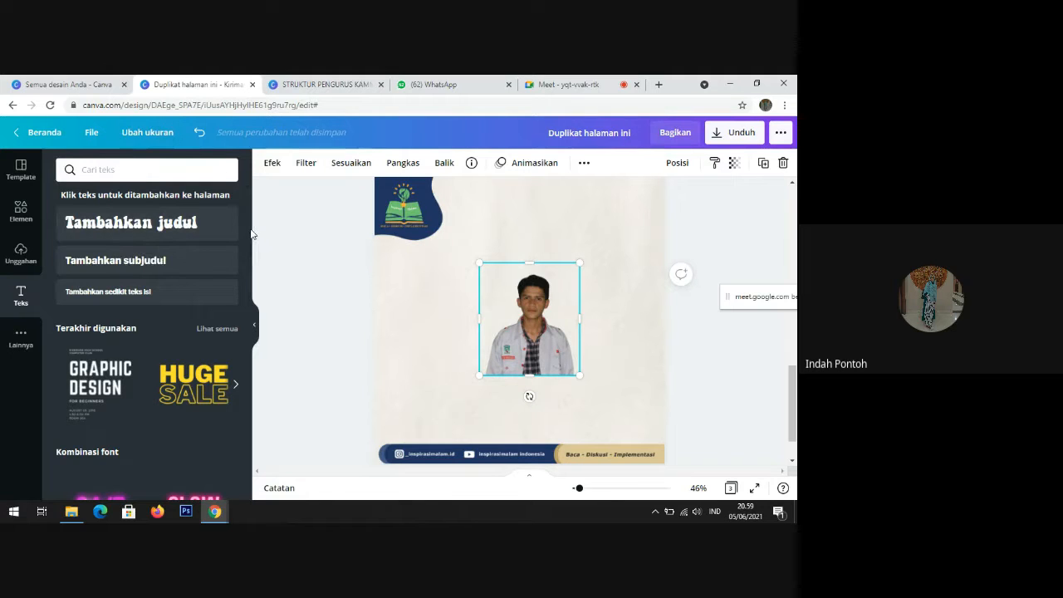
left_click_drag(248, 234, 248, 324)
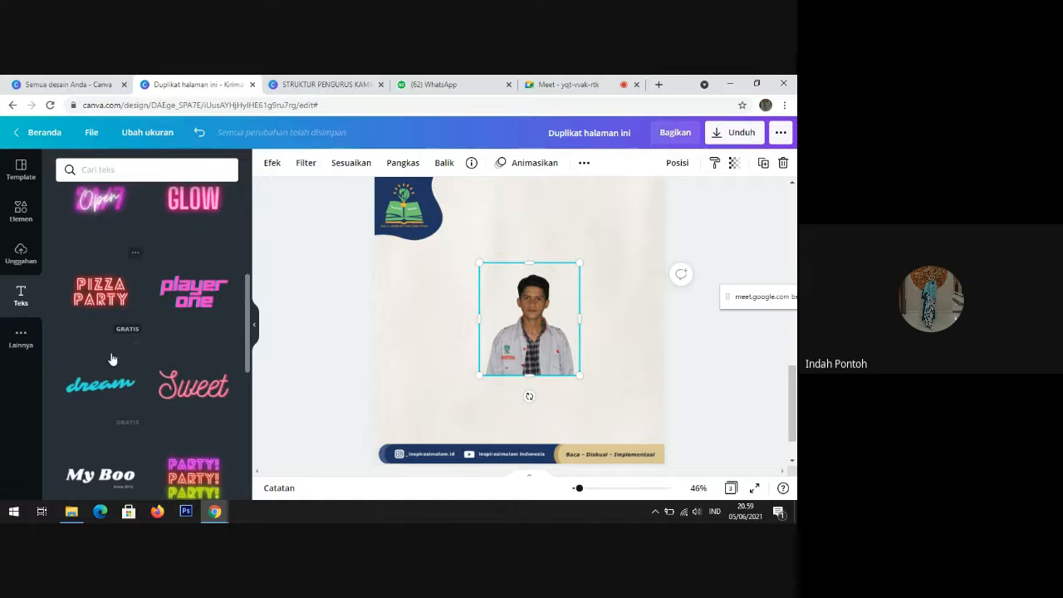
left_click_drag(248, 318, 249, 203)
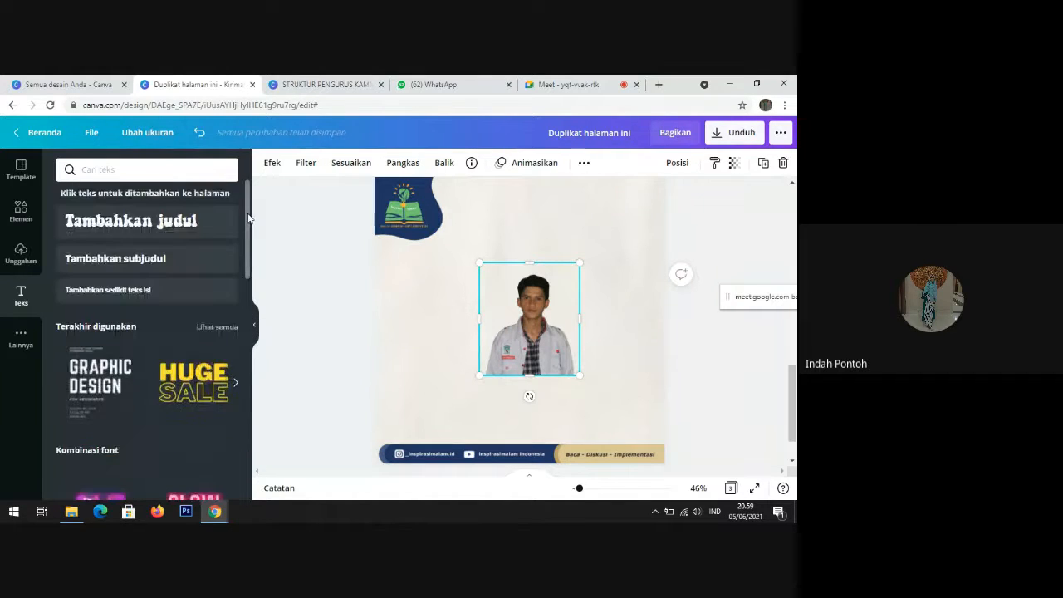
left_click(323, 282)
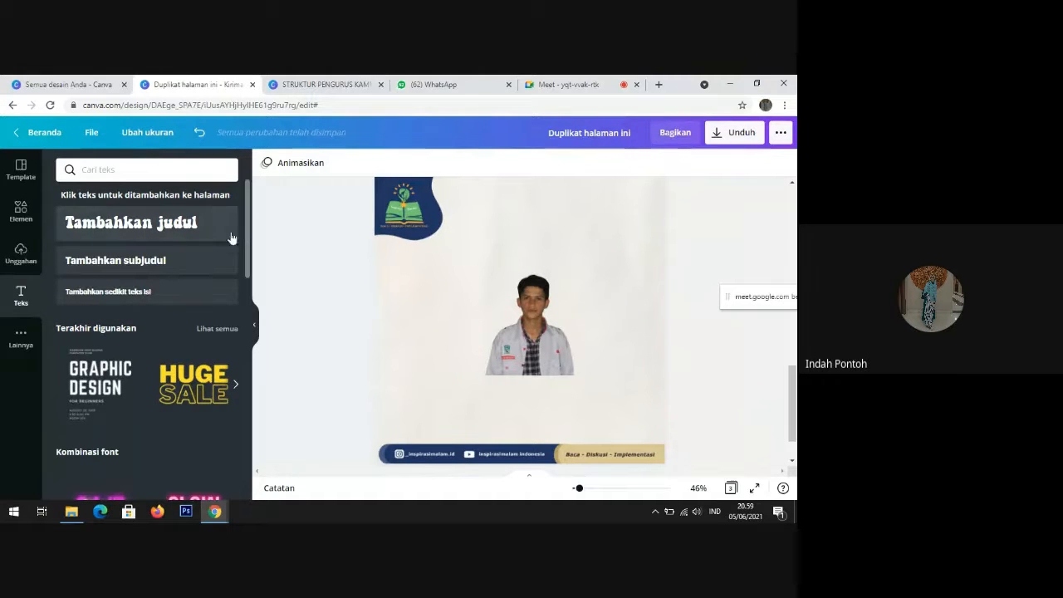
scroll(248, 286, "down", 2)
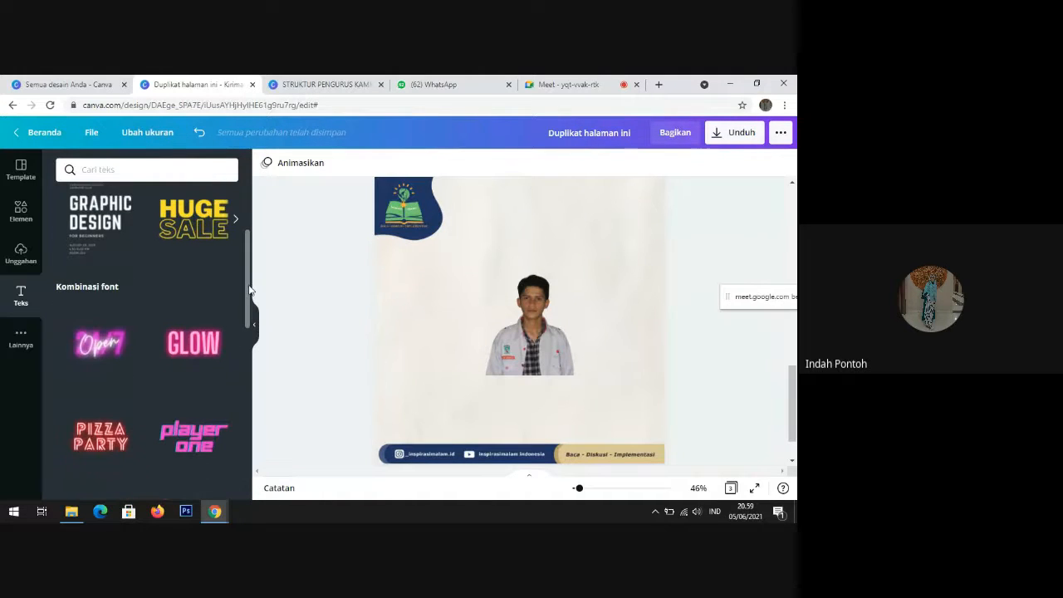
left_click_drag(248, 289, 252, 226)
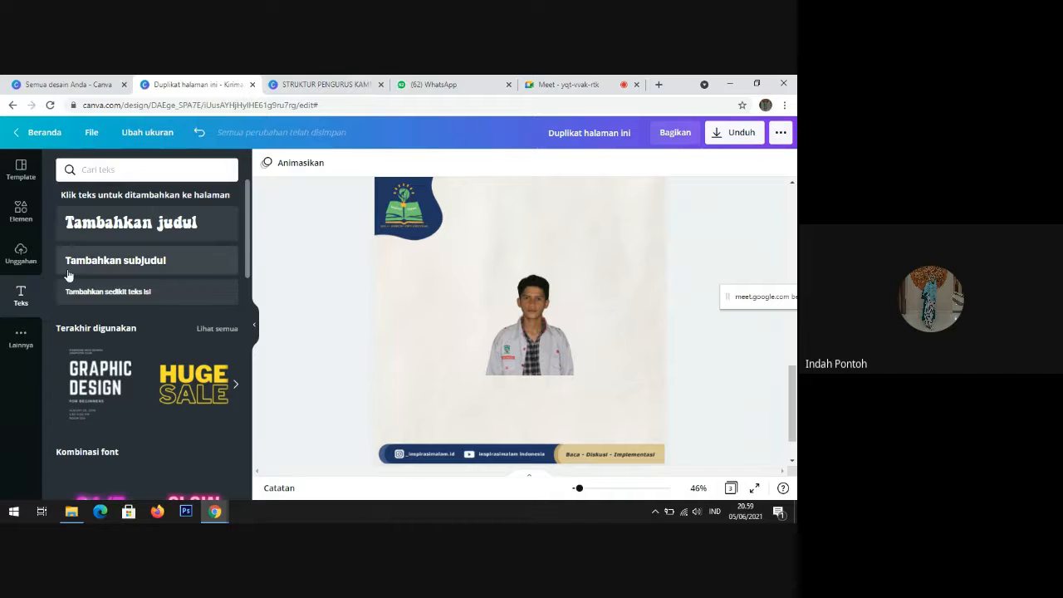
Step: Delete the man's portrait from the page
left_click(38, 225)
left_click(483, 340)
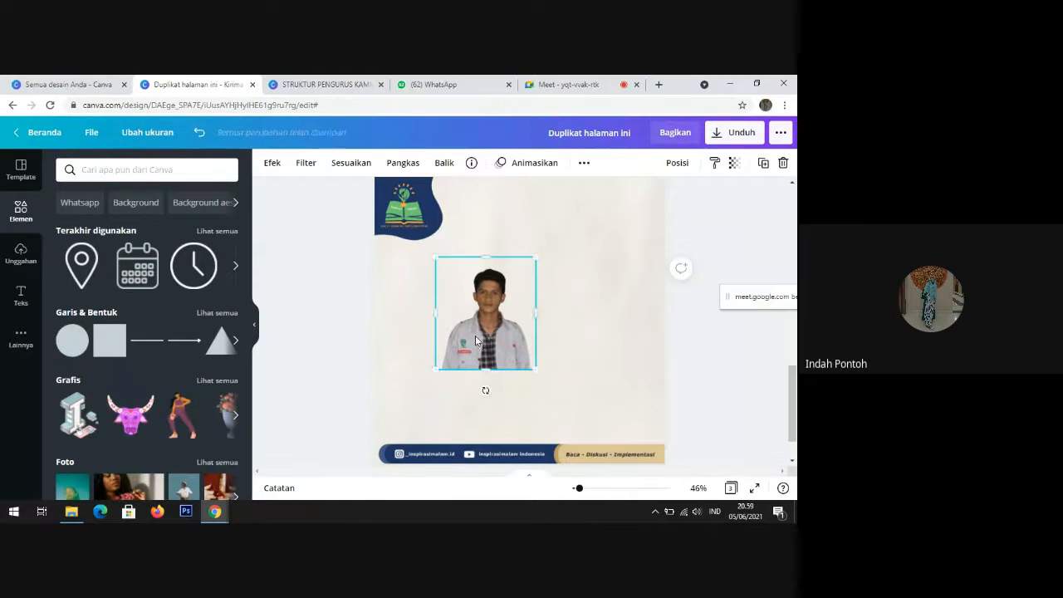
key("Delete")
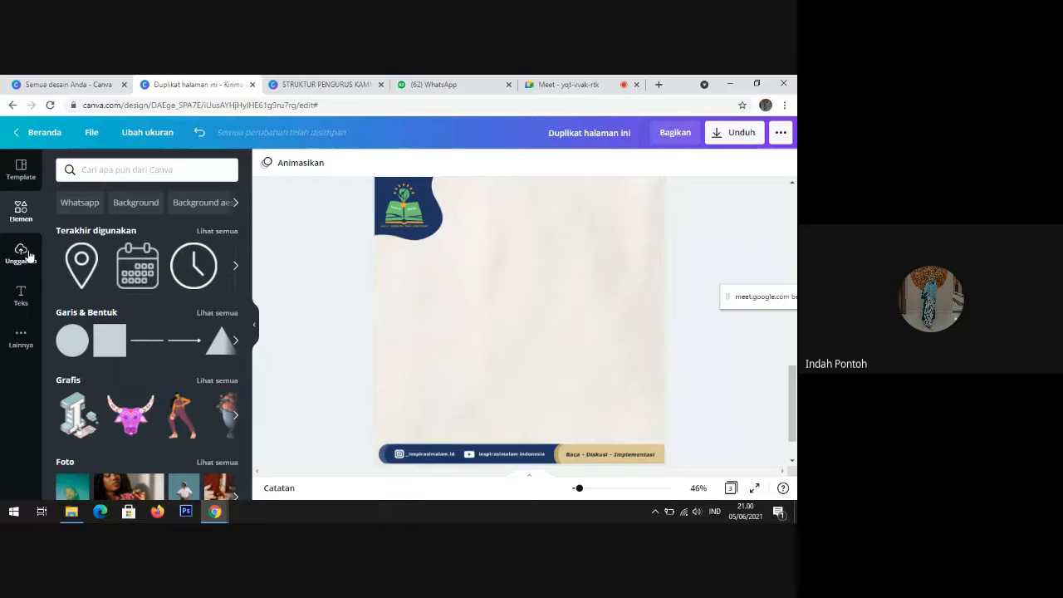
Step: Insert the uploaded cutout portrait of the man in the grey shirt and crop the empty space on both sides
left_click(26, 253)
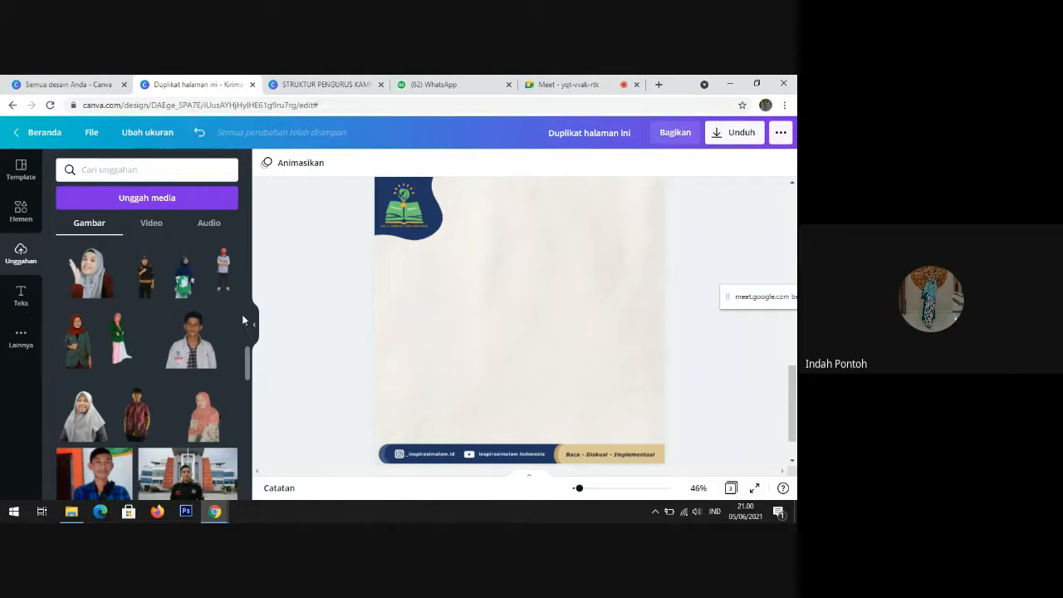
scroll(247, 363, "down", 1)
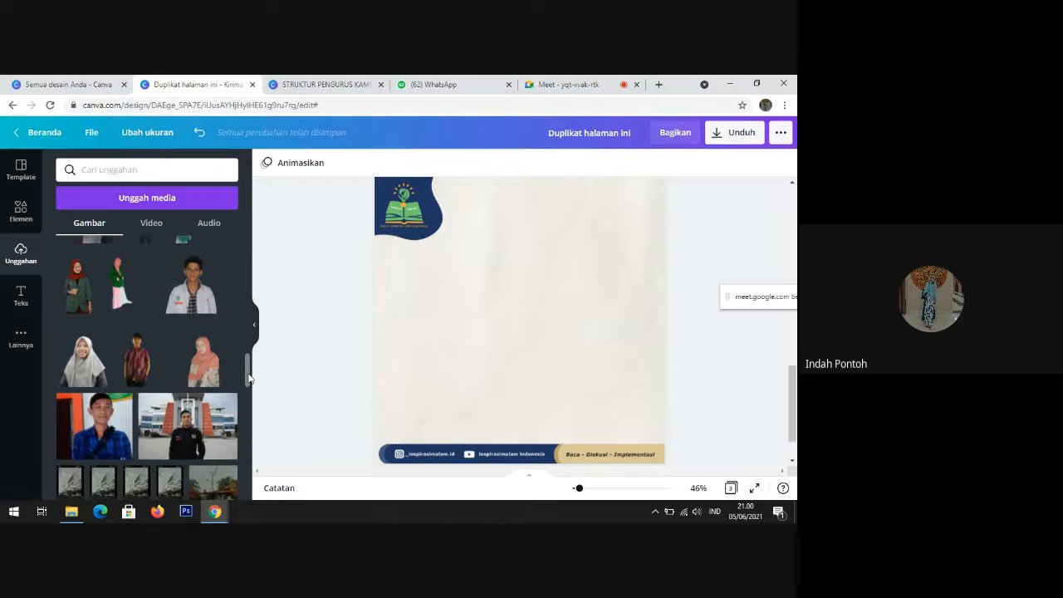
scroll(249, 359, "up", 3)
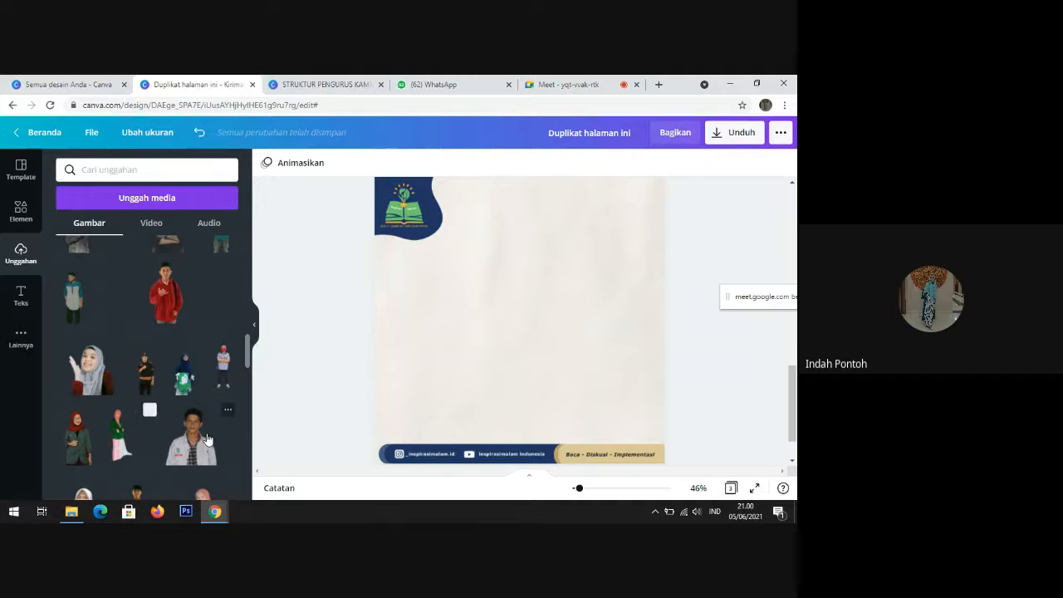
left_click(206, 438)
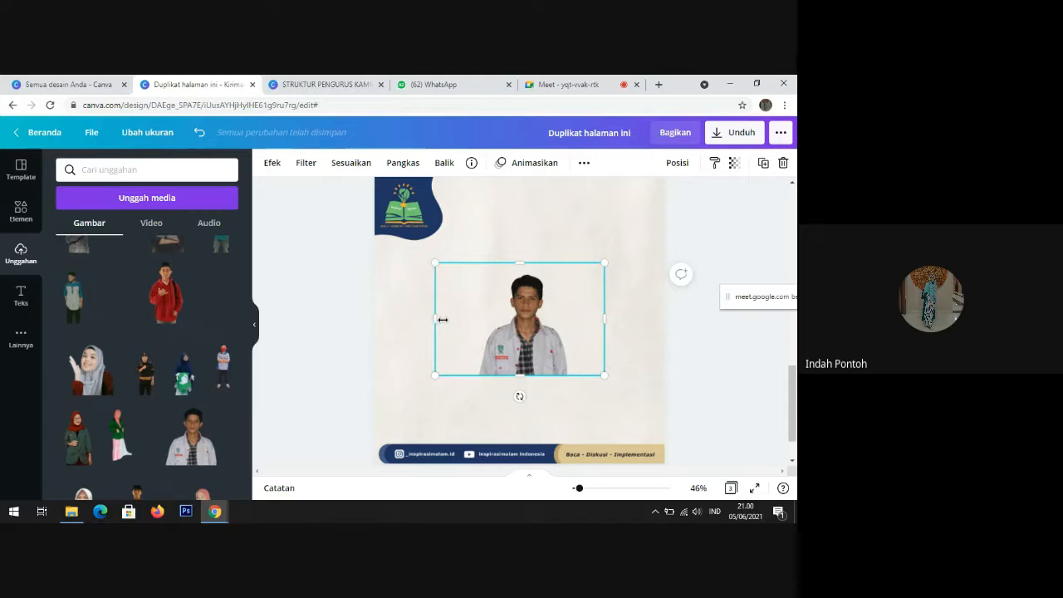
left_click_drag(443, 319, 477, 320)
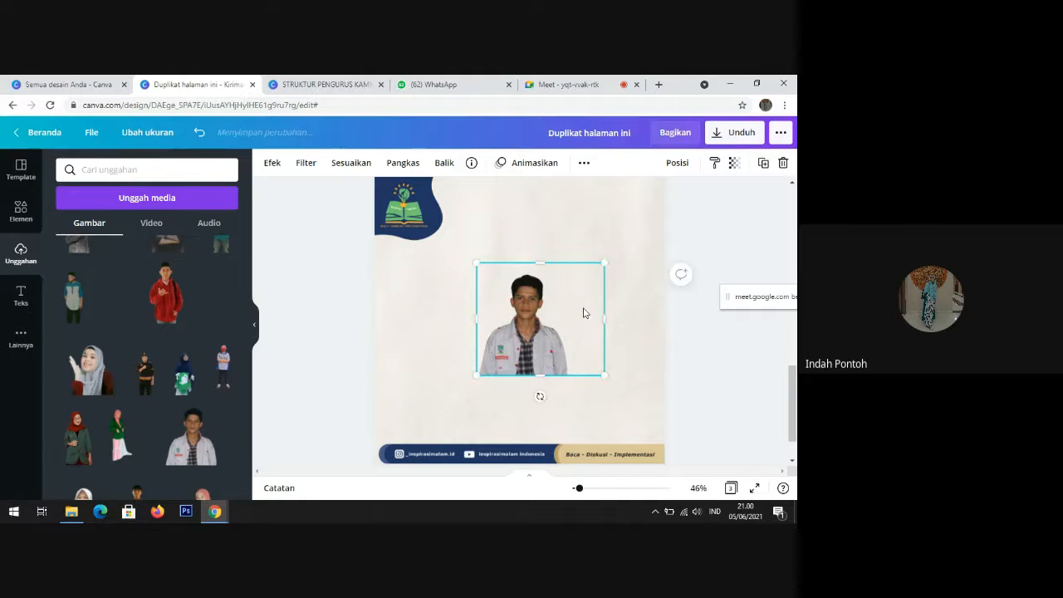
mouse_move(603, 318)
left_mouse_down()
mouse_move(574, 318)
mouse_move(609, 332)
left_mouse_up()
Step: Move the portrait to the right half of the page and enlarge it slightly
left_click(689, 345)
left_click(612, 327)
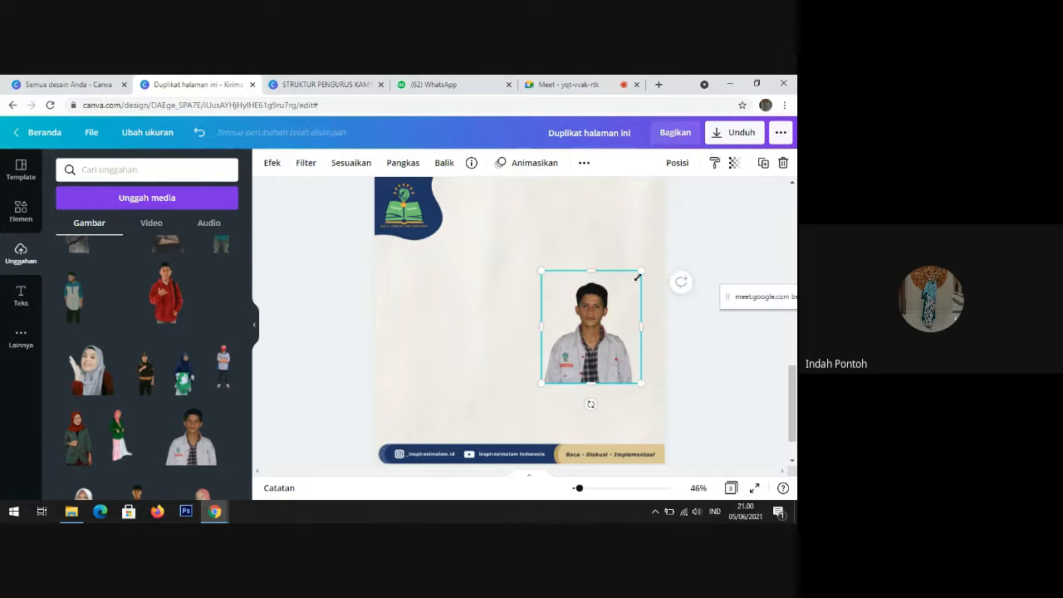
left_click_drag(638, 275, 652, 258)
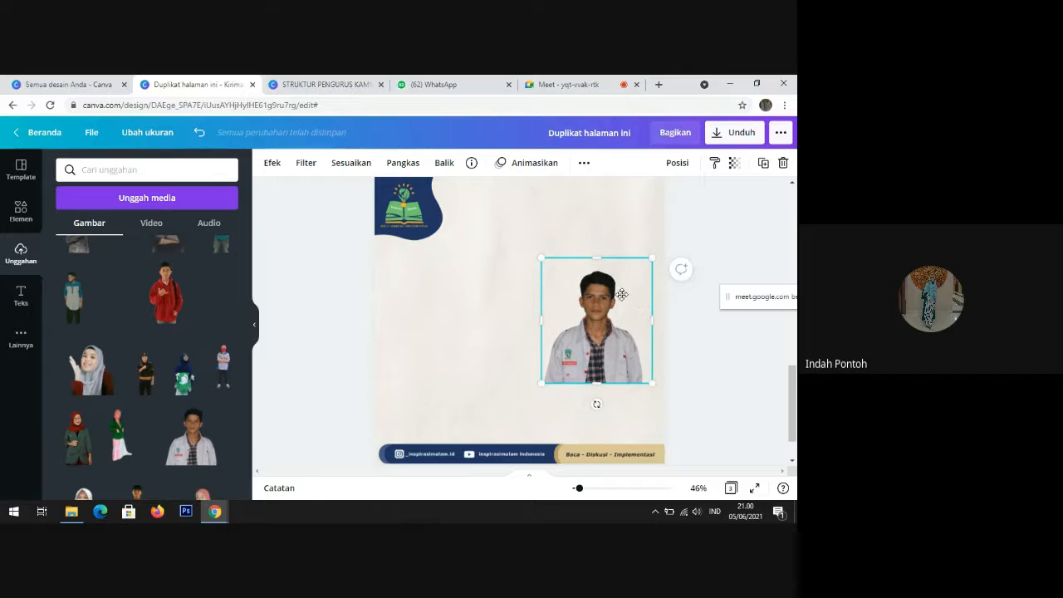
left_click_drag(622, 294, 626, 321)
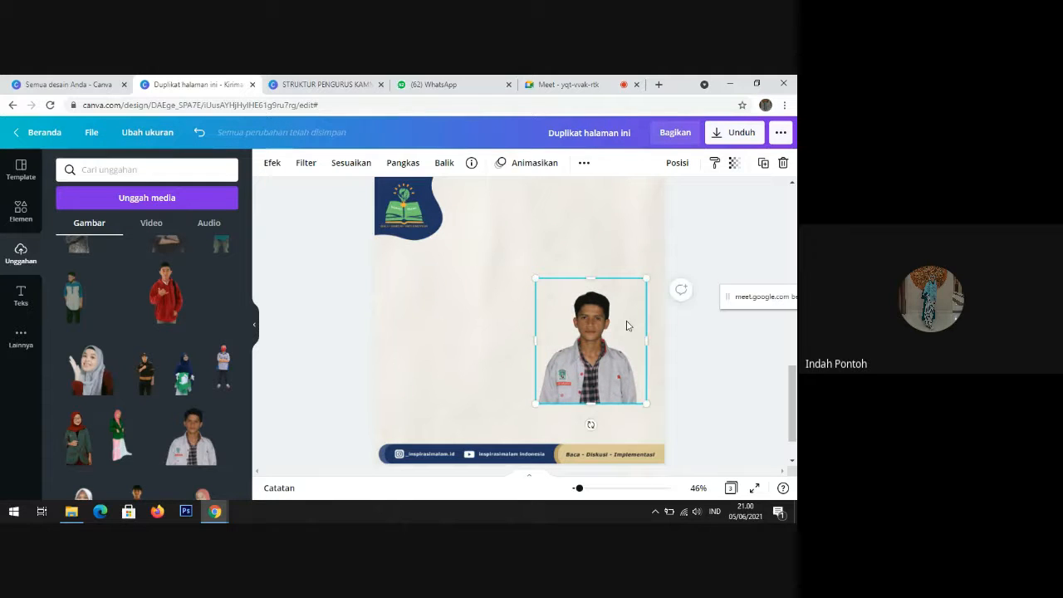
left_click(706, 363)
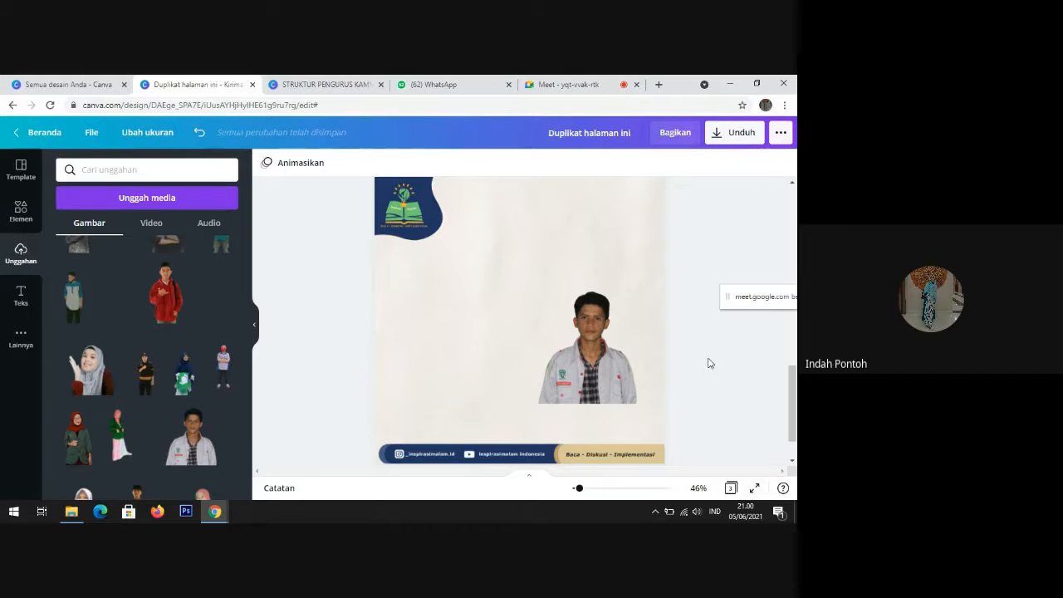
left_click(598, 335)
left_click_drag(598, 335, 597, 314)
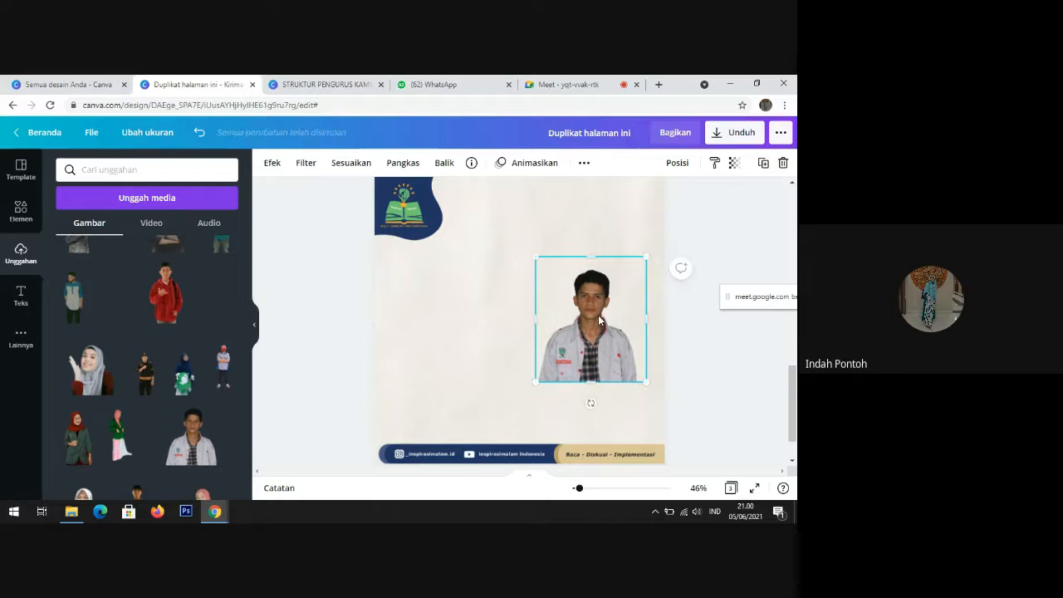
Step: Enlarge the portrait just above the right end of the footer banner and trim its right edge slightly
left_click(696, 349)
left_click(623, 325)
left_click_drag(651, 255, 662, 225)
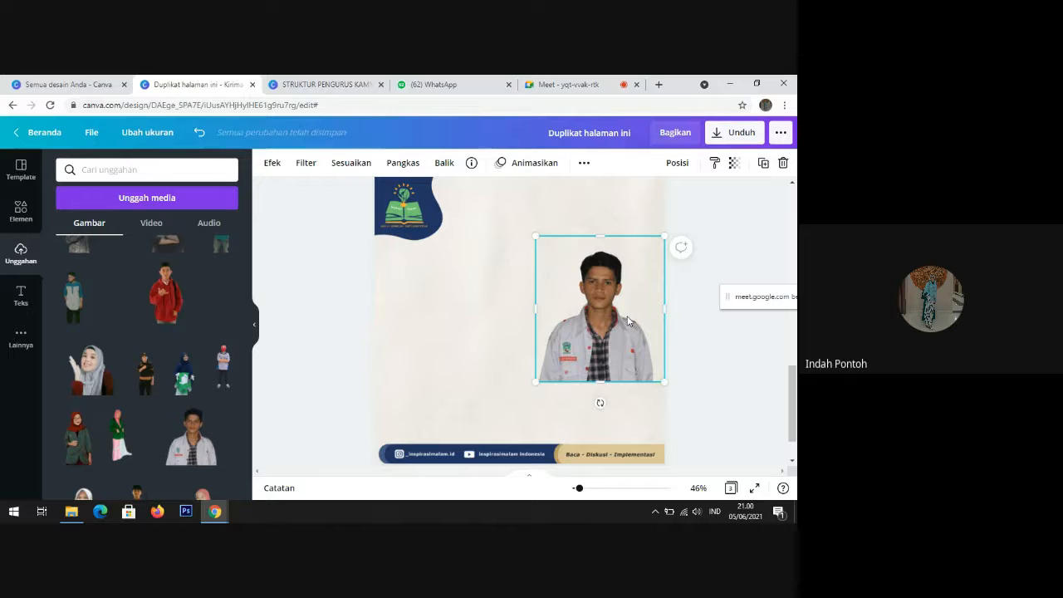
left_click_drag(627, 308, 628, 346)
left_click(742, 349)
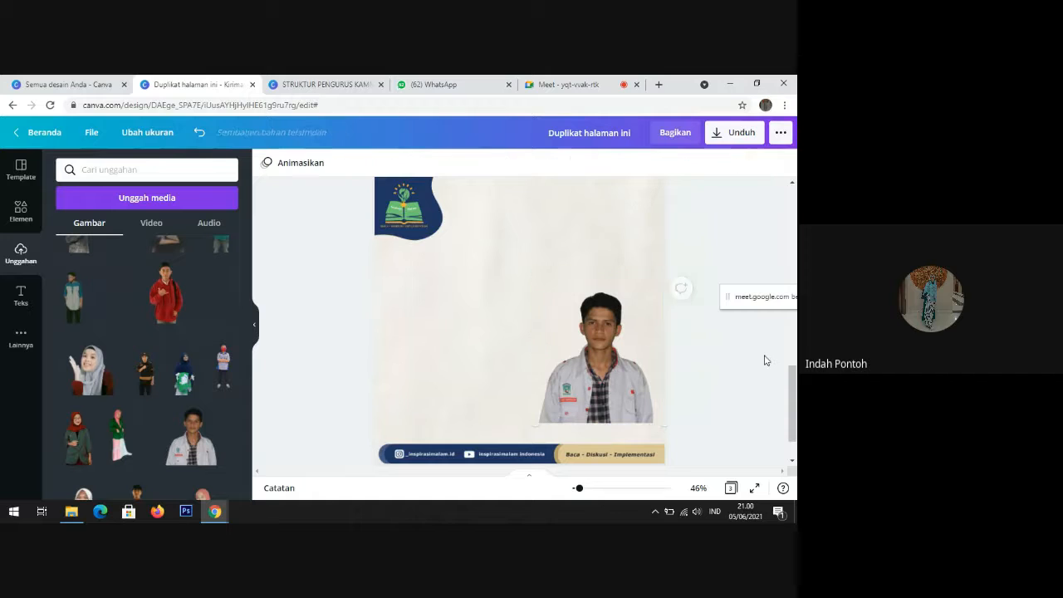
left_click(621, 354)
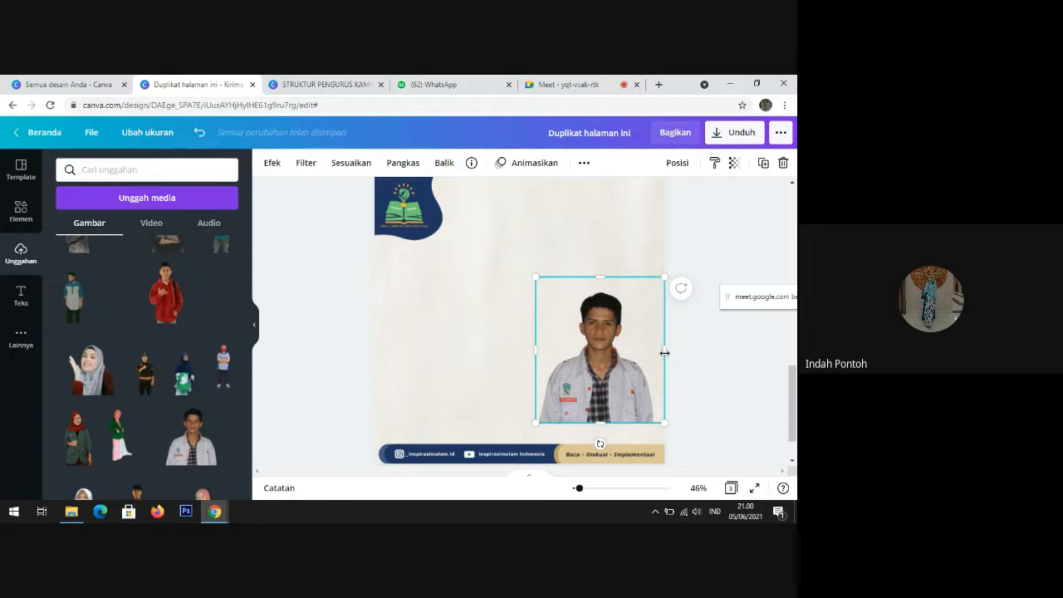
left_click_drag(664, 353, 661, 352)
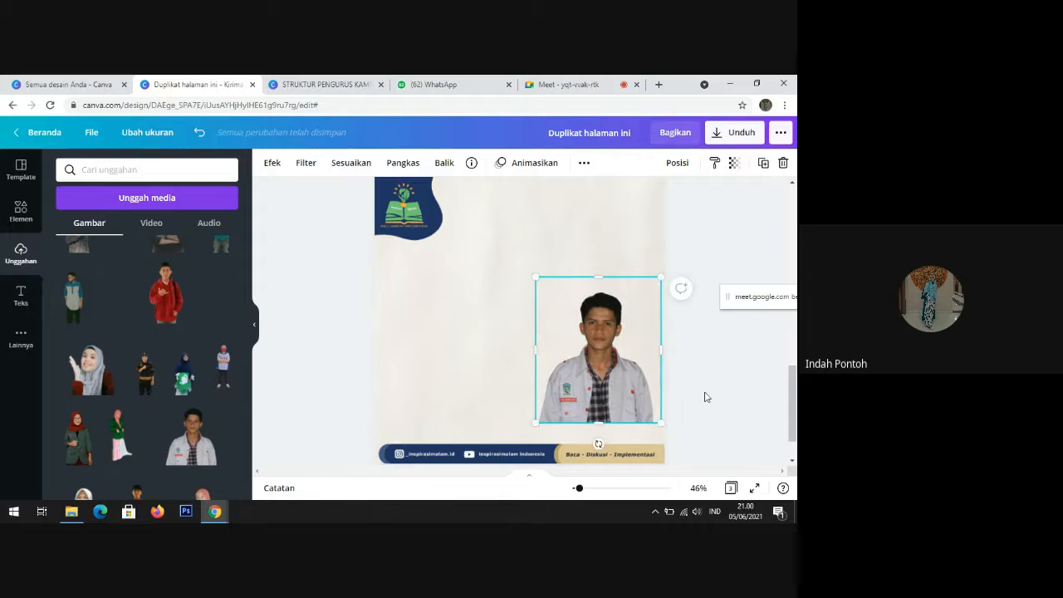
Step: Reposition the portrait slightly further in from the page's right edge, leaving a small gap above the footer banner
left_click(705, 397)
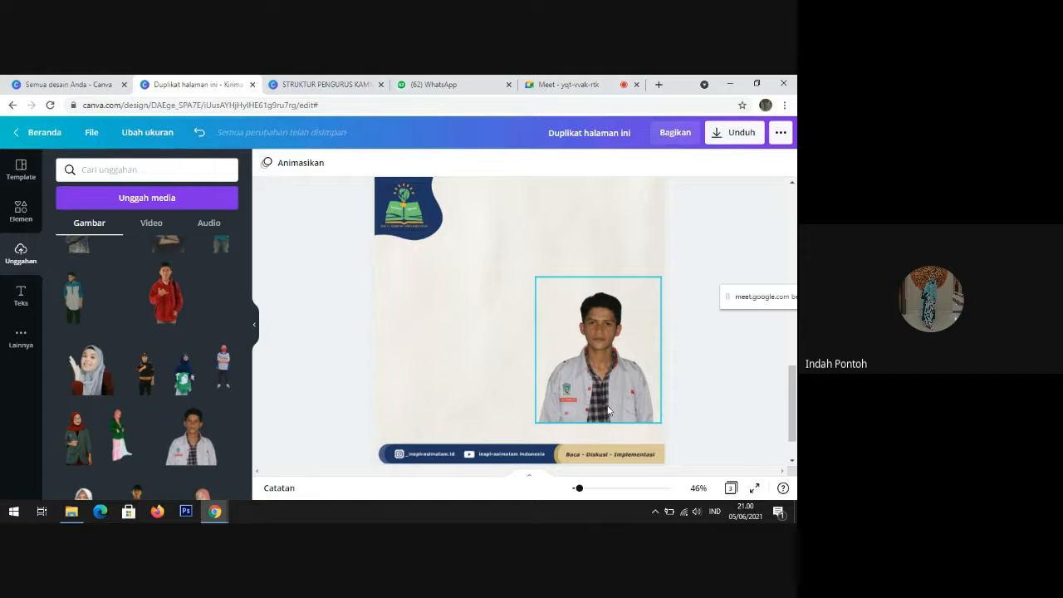
left_click_drag(635, 374, 634, 281)
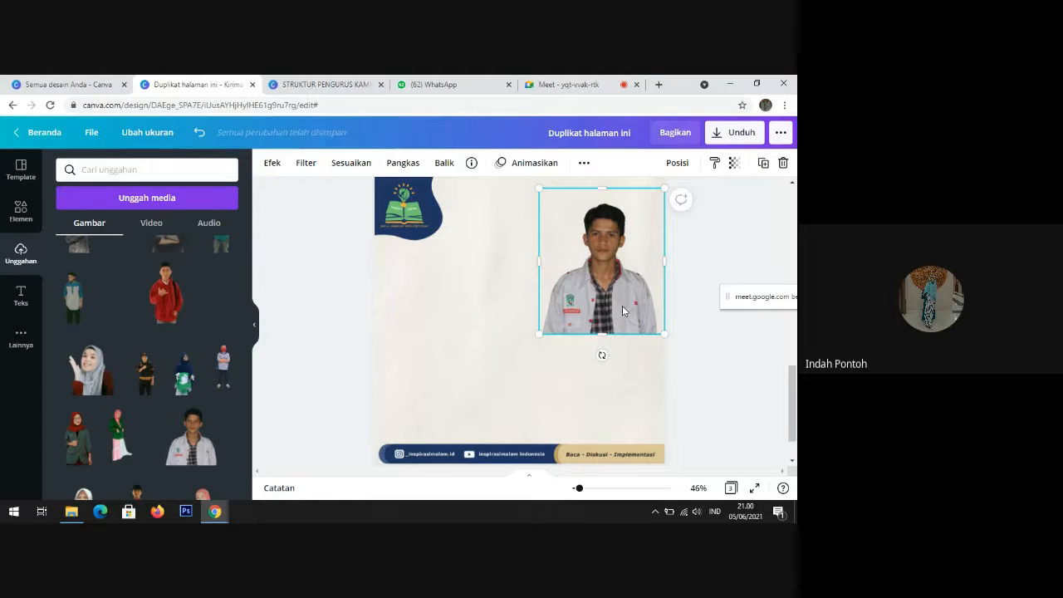
left_click_drag(622, 306, 619, 401)
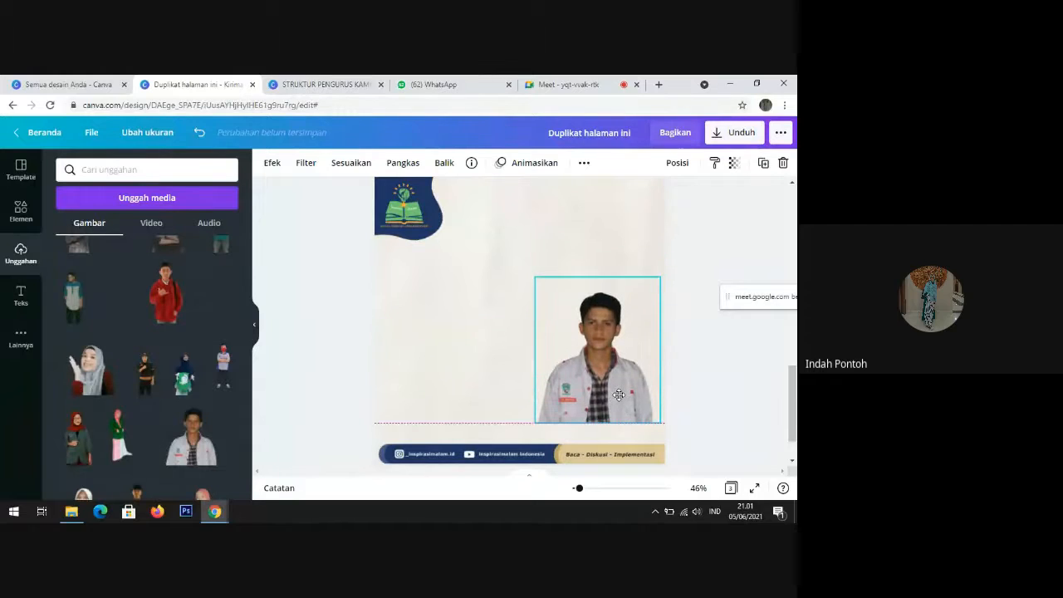
left_click(688, 387)
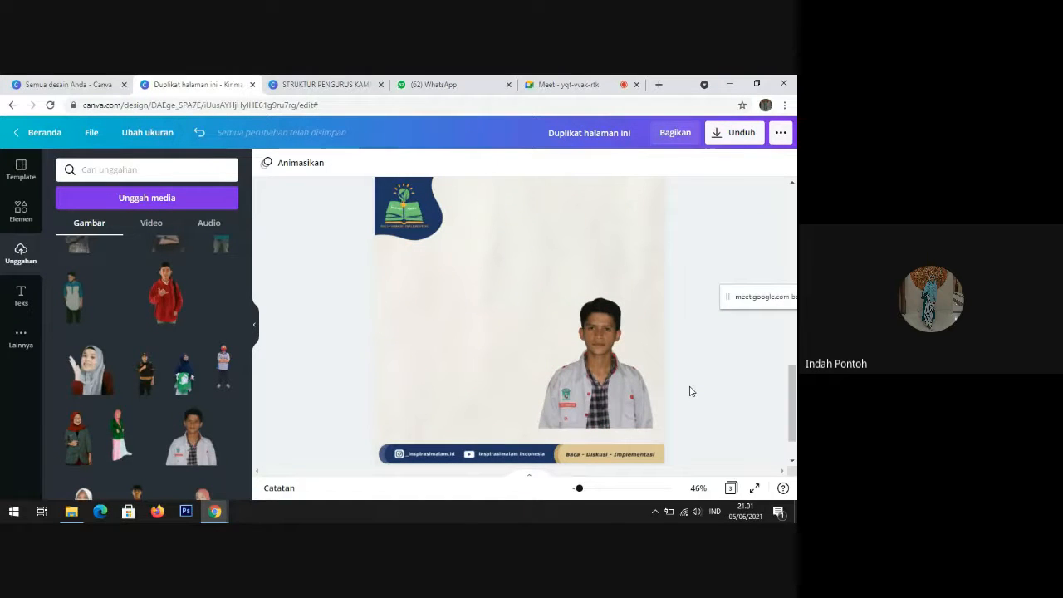
mouse_move(618, 393)
left_mouse_down()
mouse_move(619, 378)
mouse_move(613, 390)
left_mouse_up()
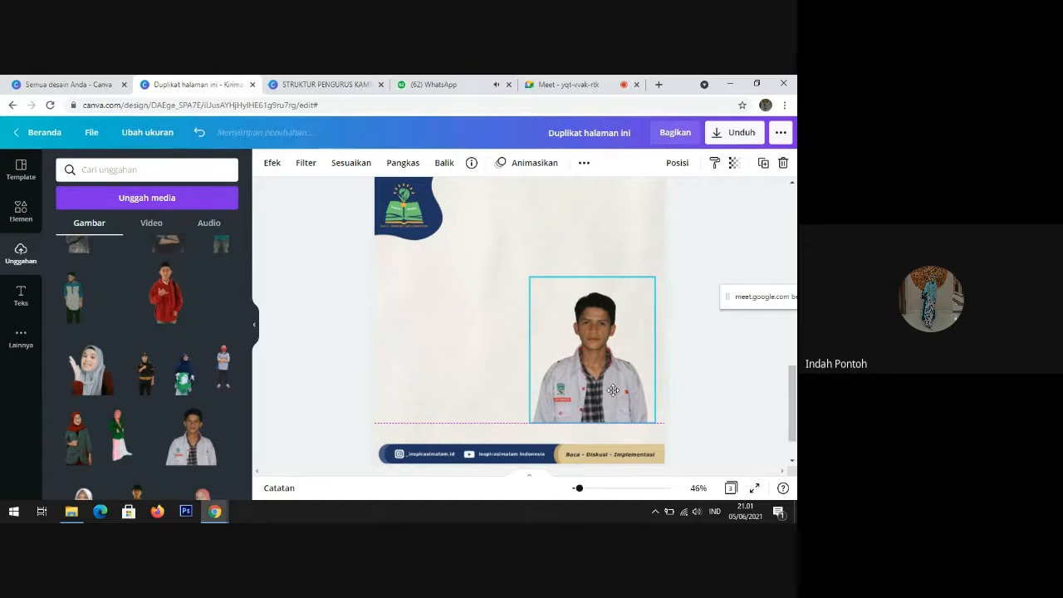
left_click(738, 398)
left_click(621, 386)
left_click_drag(622, 386, 621, 391)
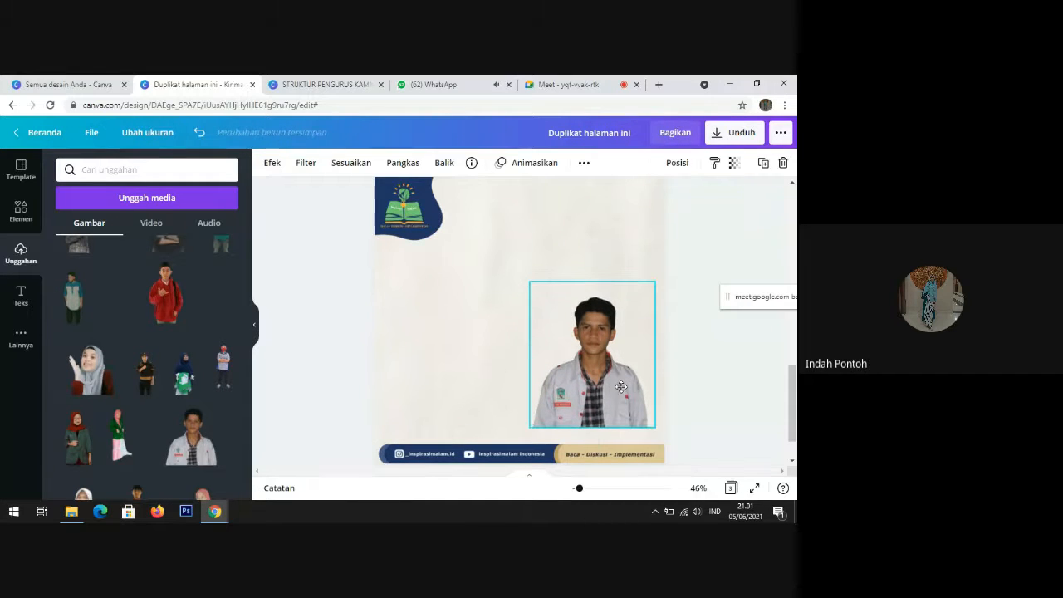
left_click(693, 397)
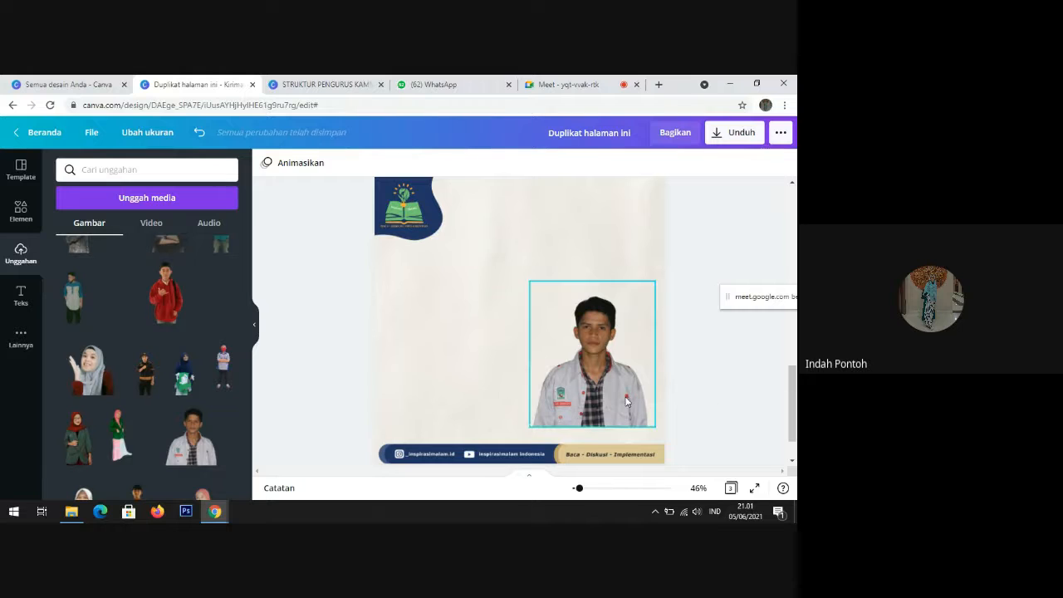
left_click_drag(621, 398, 617, 382)
left_click(681, 384)
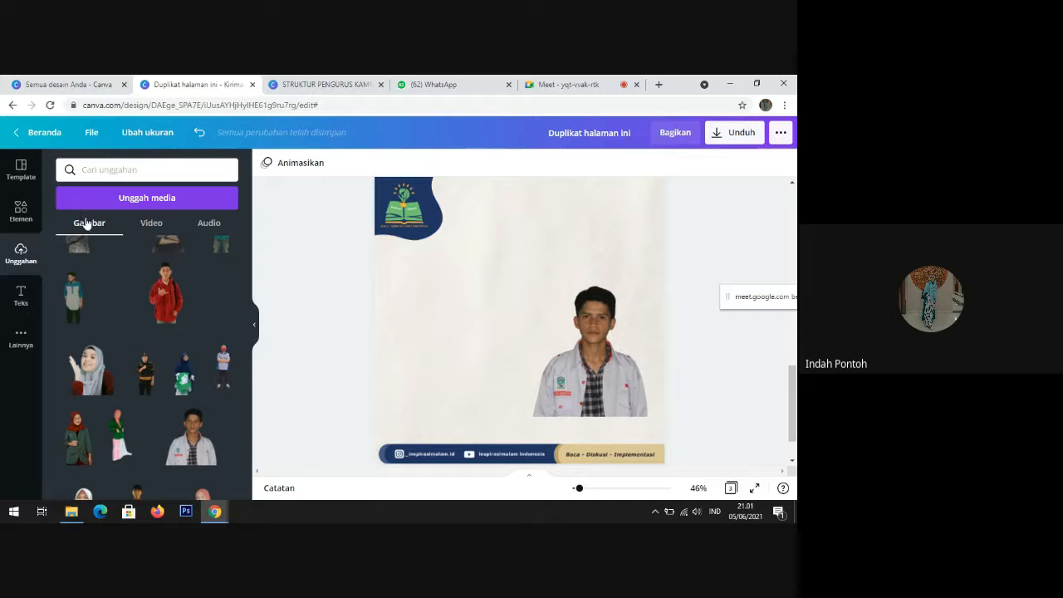
Step: Open the full collection of Bingkai (frame) elements and look through the available shapes
left_click(31, 210)
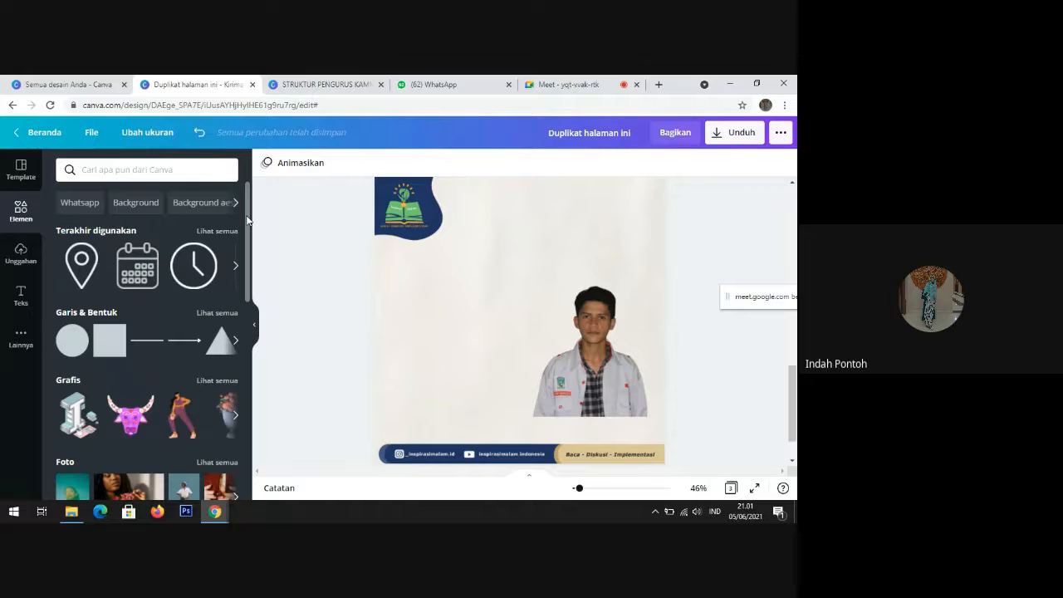
left_click_drag(247, 220, 248, 444)
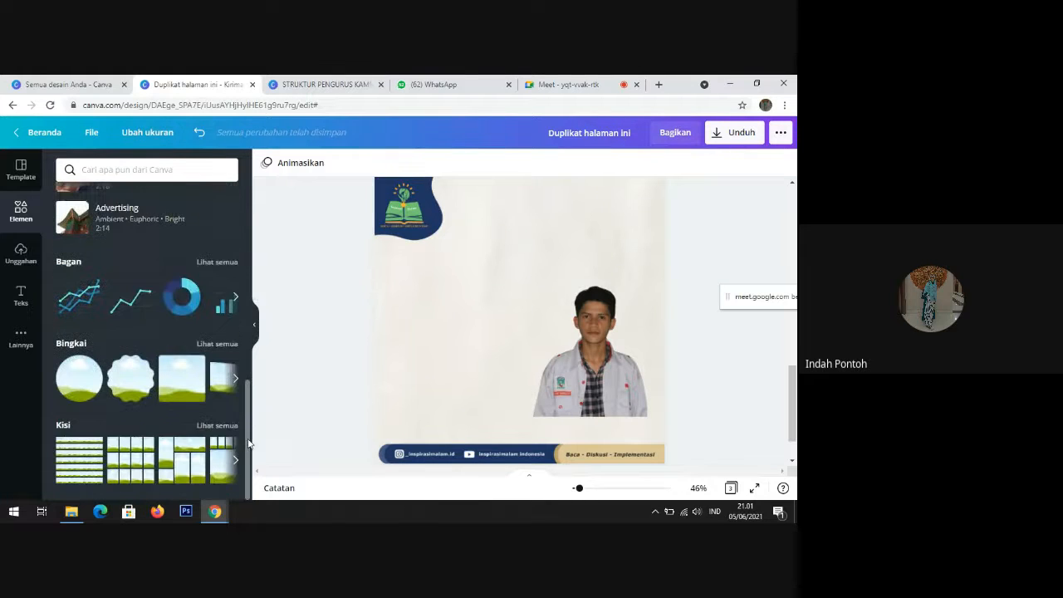
left_click(225, 344)
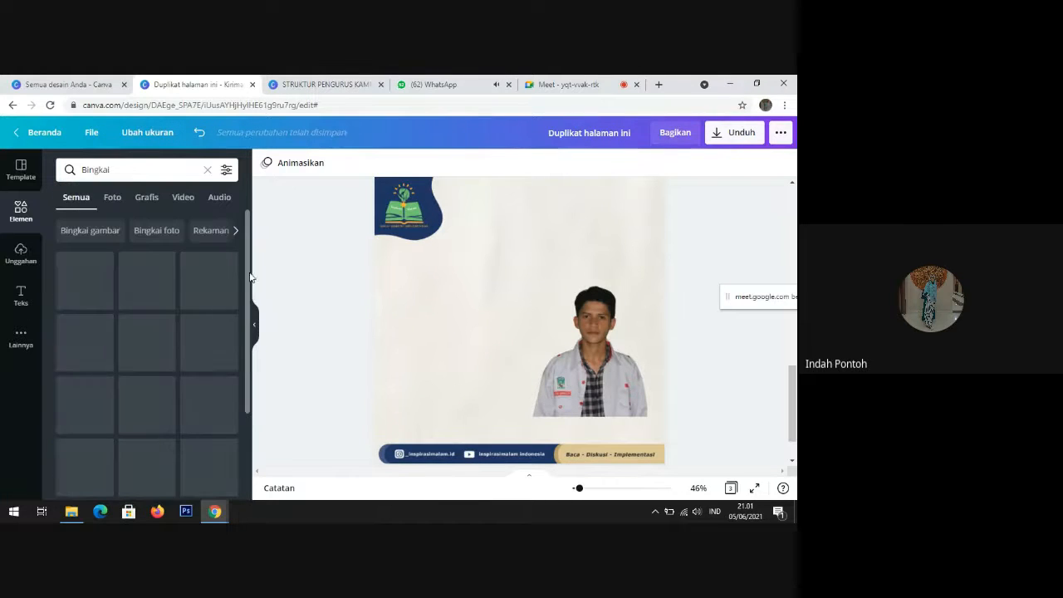
scroll(249, 281, "down", 1)
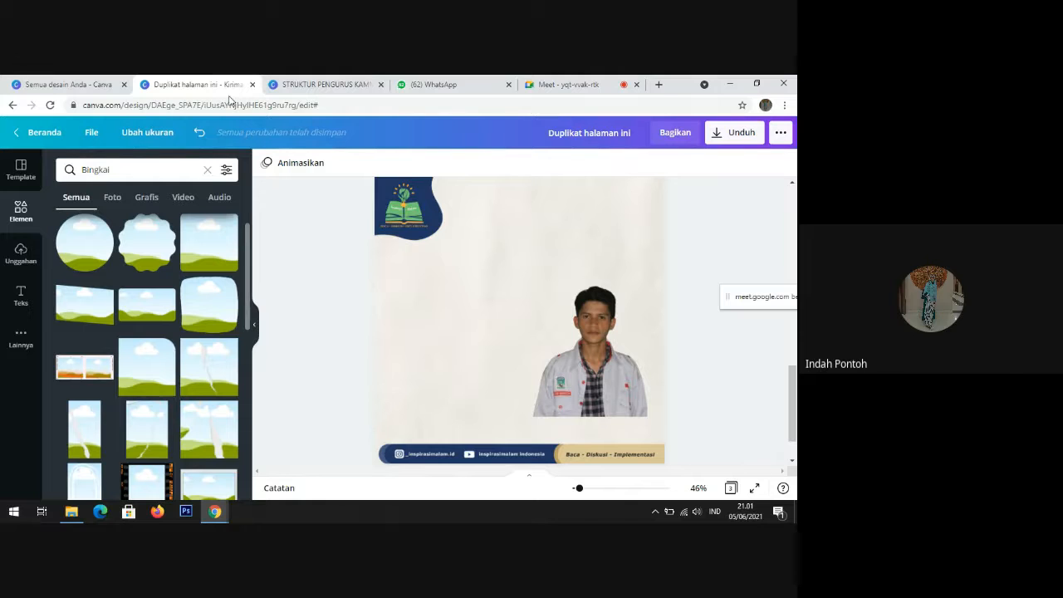
Step: Switch to the browser tab with the running Google Meet call
left_click(437, 84)
left_click(568, 84)
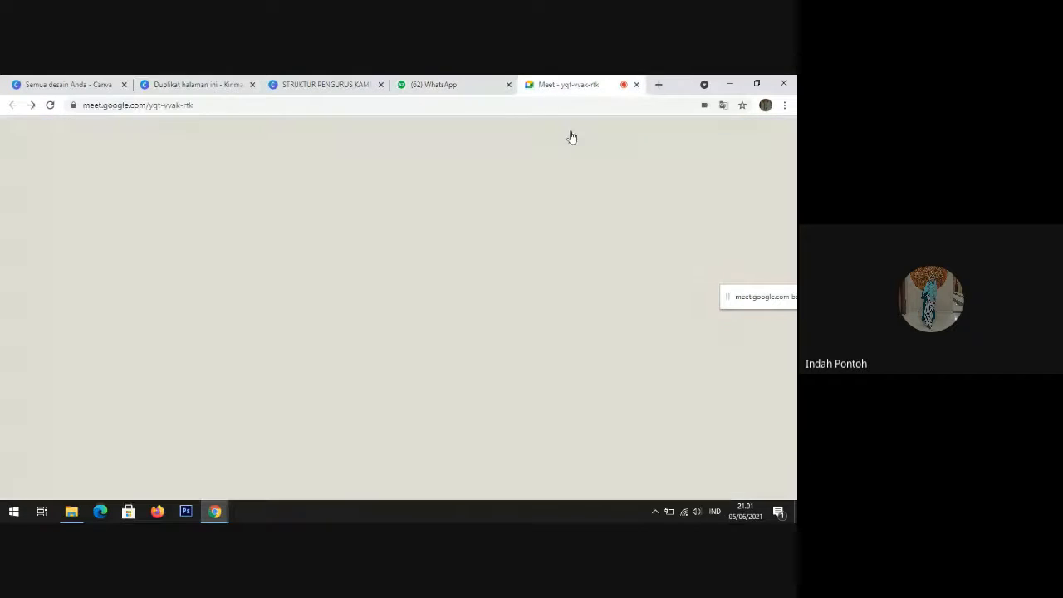
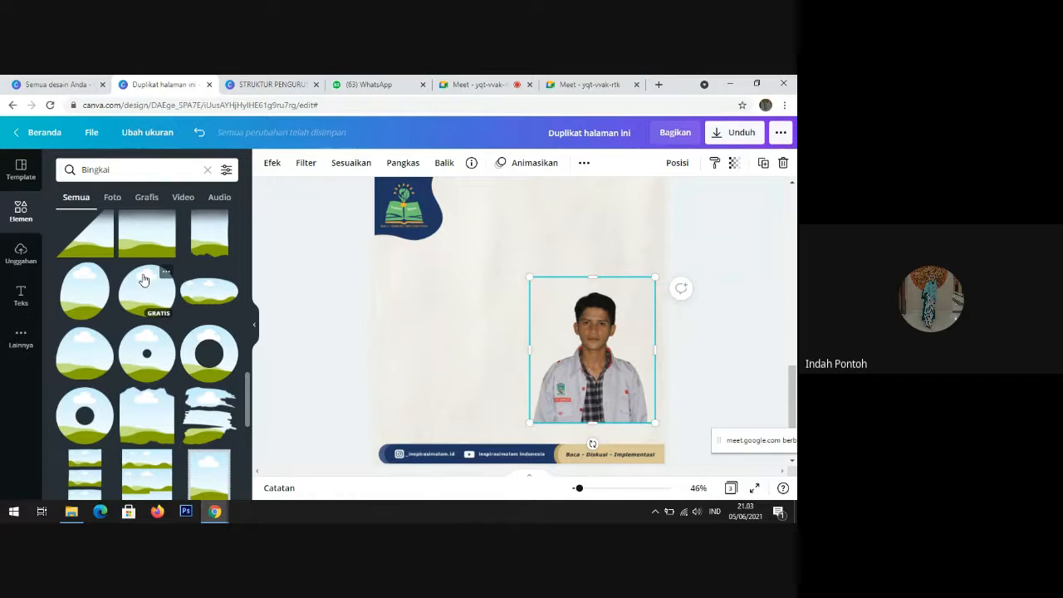
Step: Add the irregular round frame to the page and place the man's portrait in it above the footer banner's right end
left_click_drag(143, 280, 454, 342)
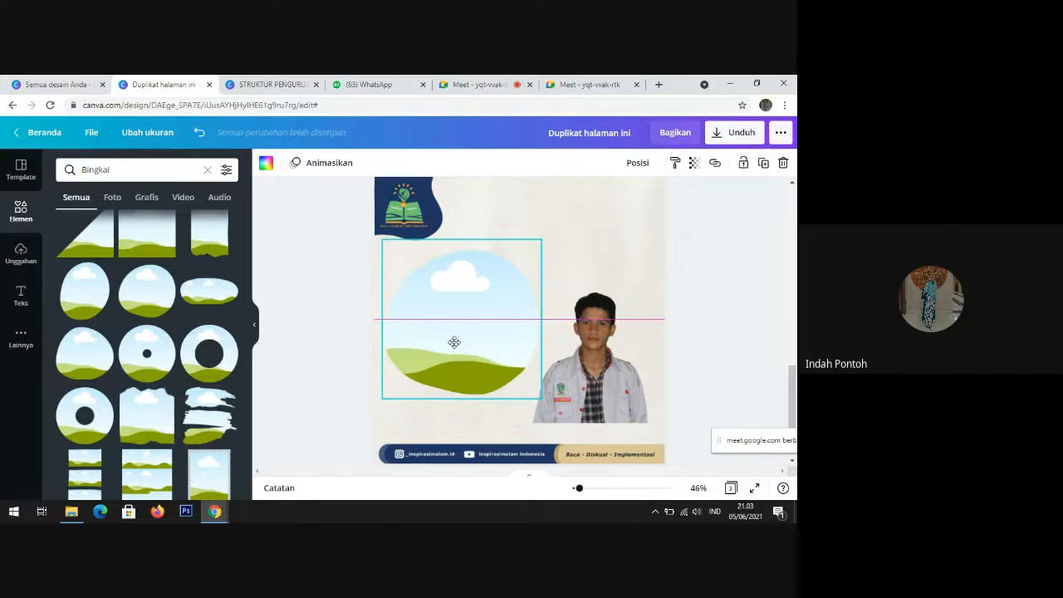
left_click_drag(606, 390, 599, 360)
left_click(721, 340)
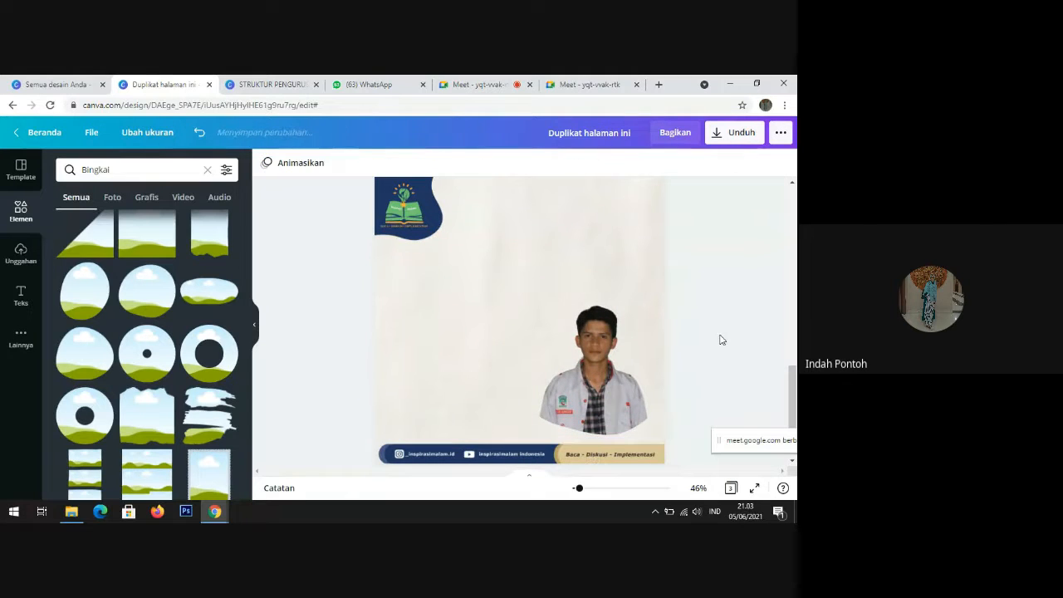
Step: Replace the frame search with an element search for "gradien"
left_click(207, 170)
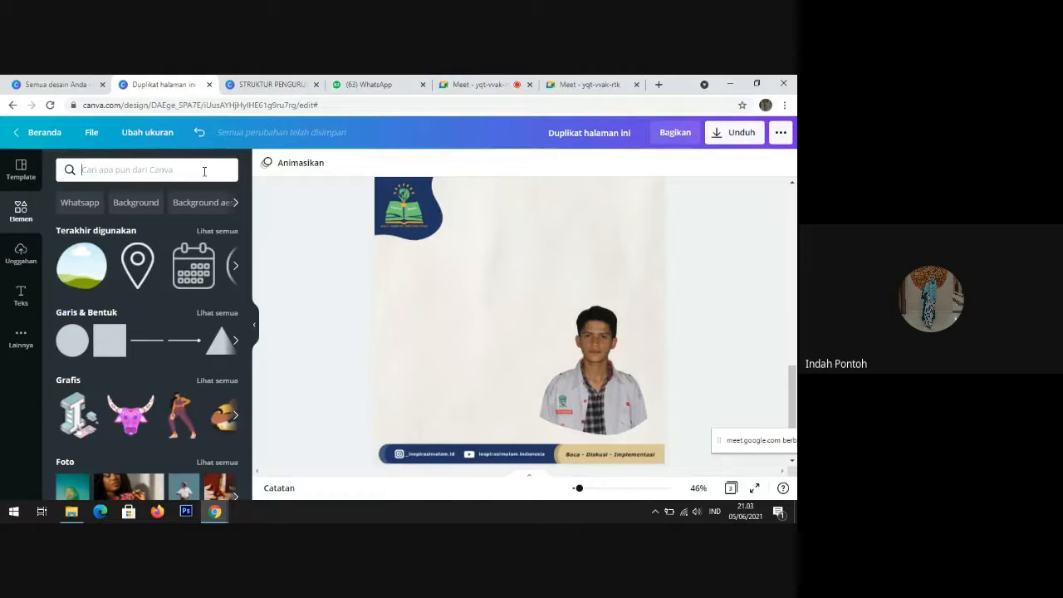
type("gradien")
key("Return")
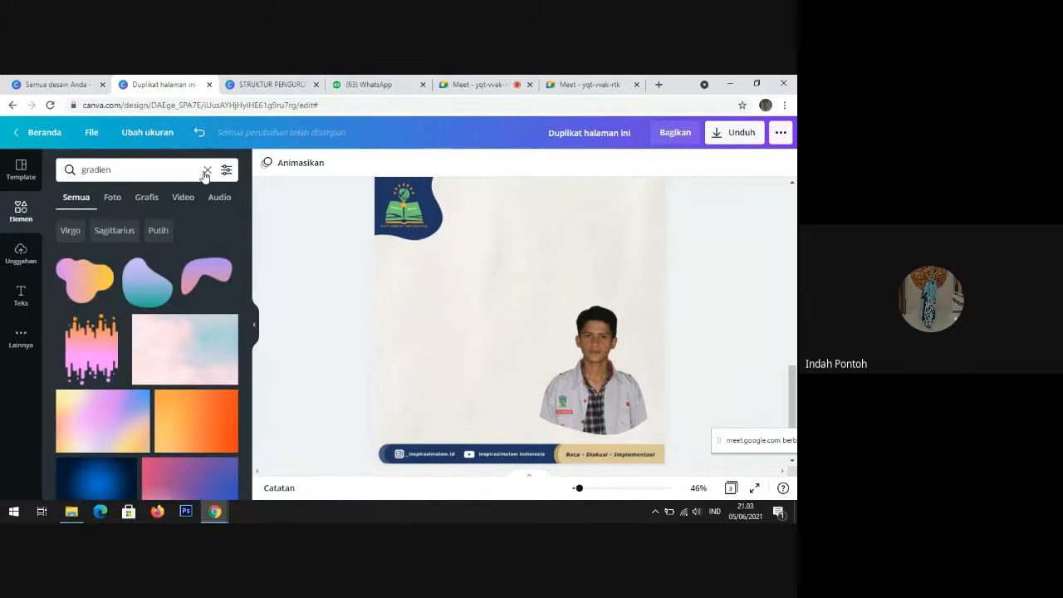
left_click(147, 282)
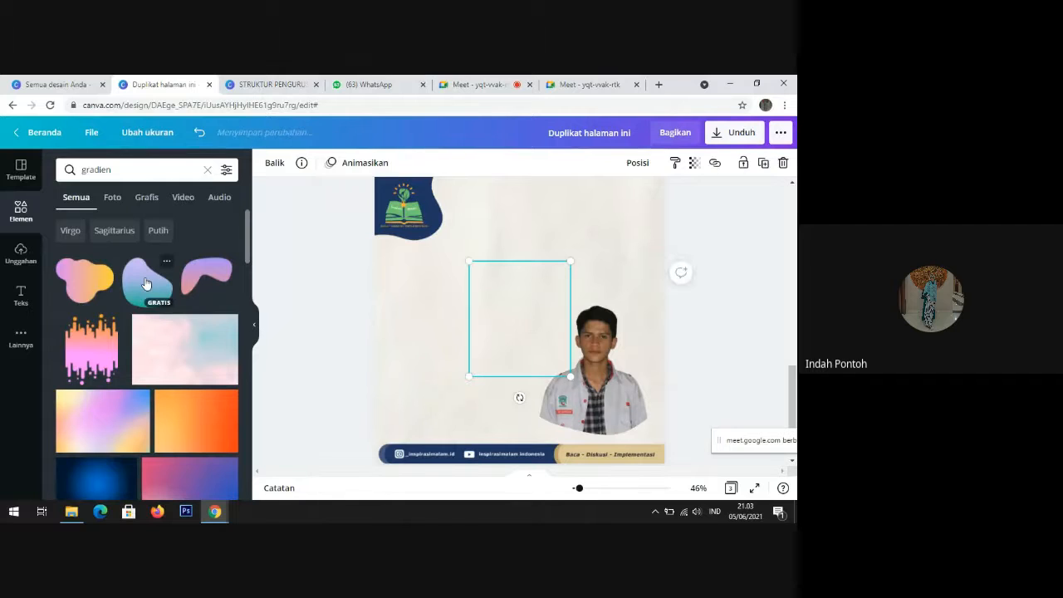
left_click_drag(593, 243, 598, 237)
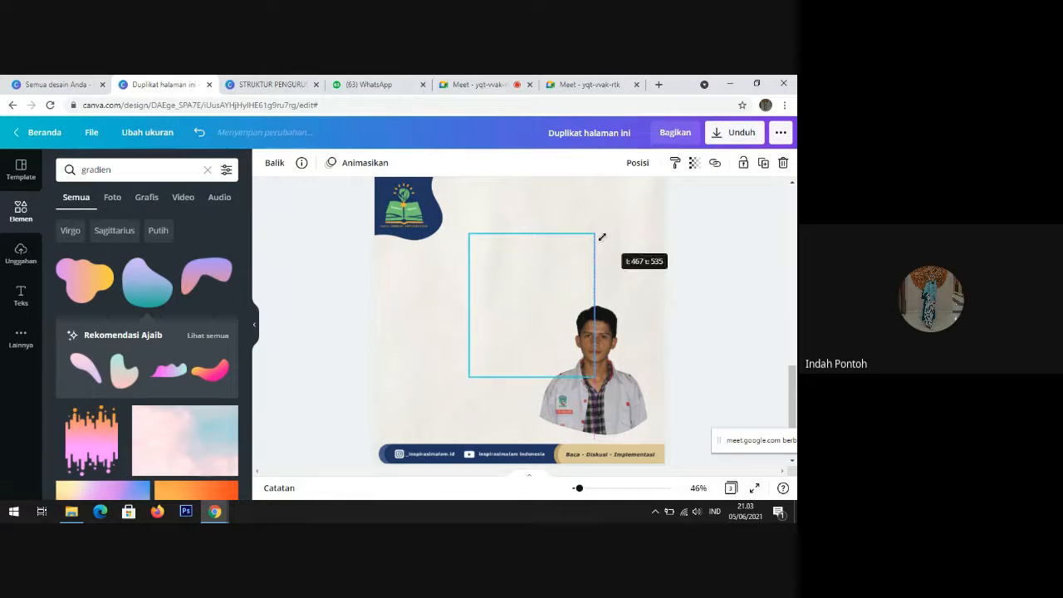
left_click_drag(557, 291, 619, 350)
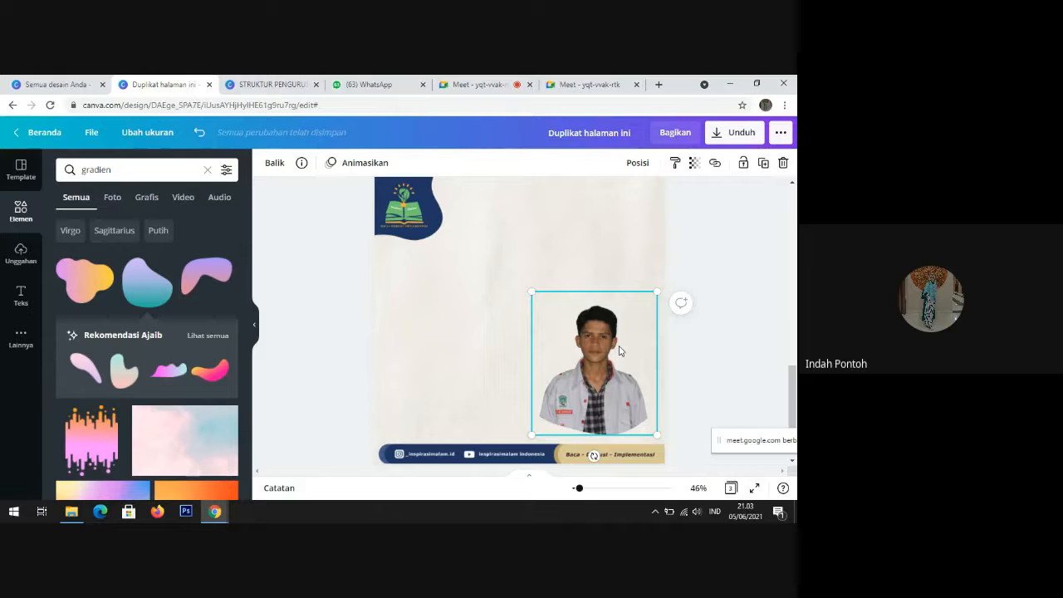
left_click_drag(619, 349, 600, 311)
key("Delete")
Step: Insert the purple-to-teal gradient blob on the page and delete the extra copy lying over the portrait
left_click(147, 280)
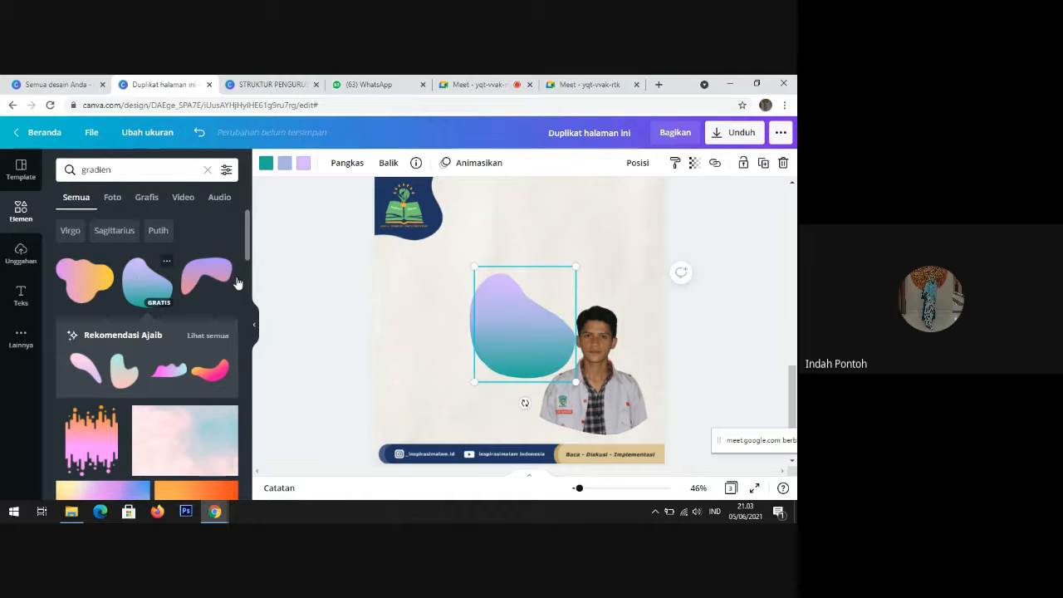
left_click_drag(540, 337, 617, 392)
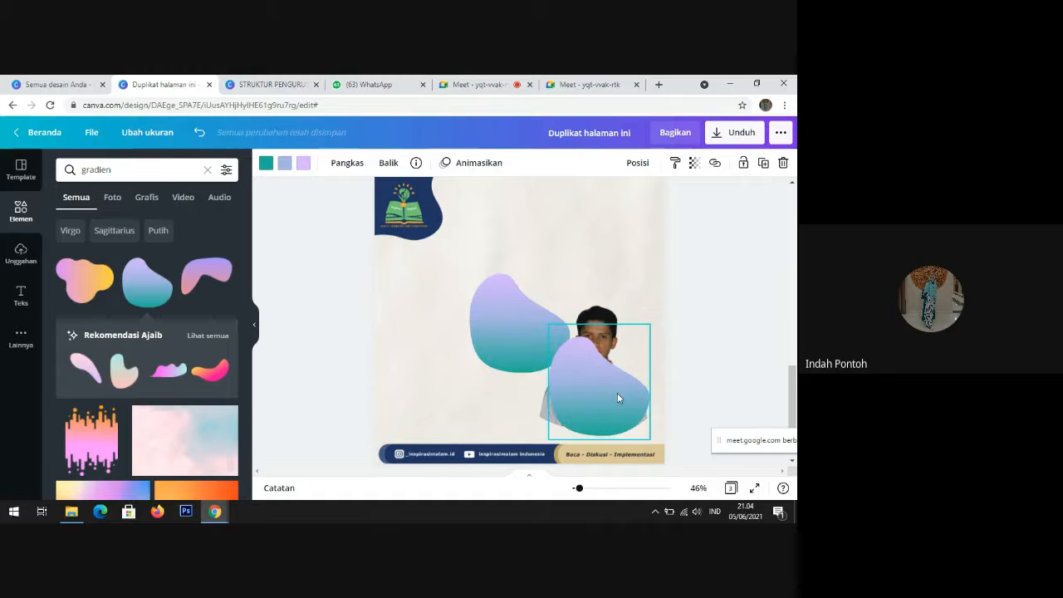
key("Delete")
Step: Move the gradient blob over the framed portrait and enlarge it to about the portrait's width, centred on it
left_click(525, 339)
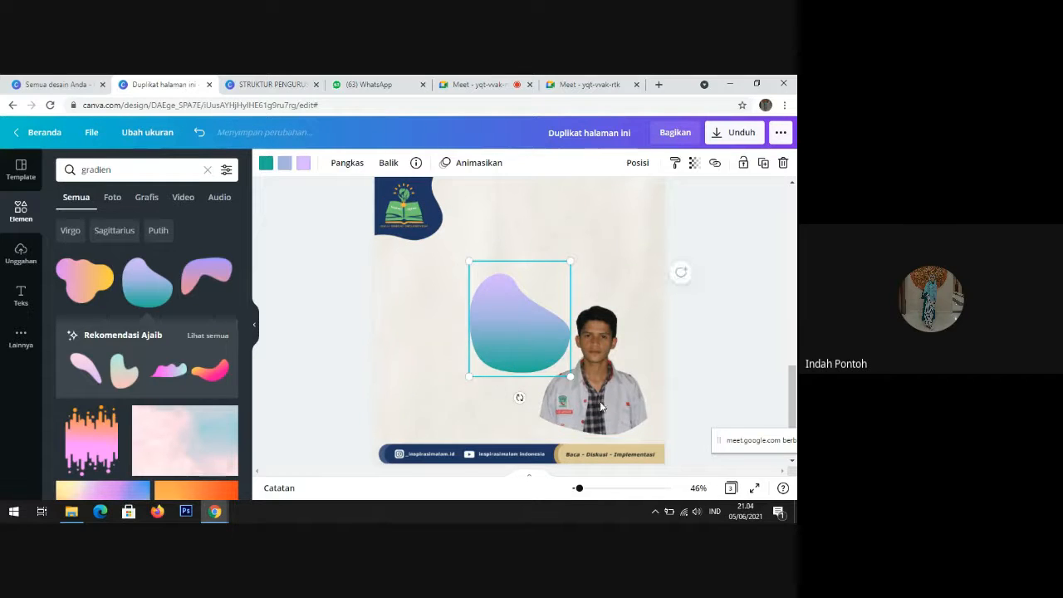
left_click_drag(525, 339, 599, 397)
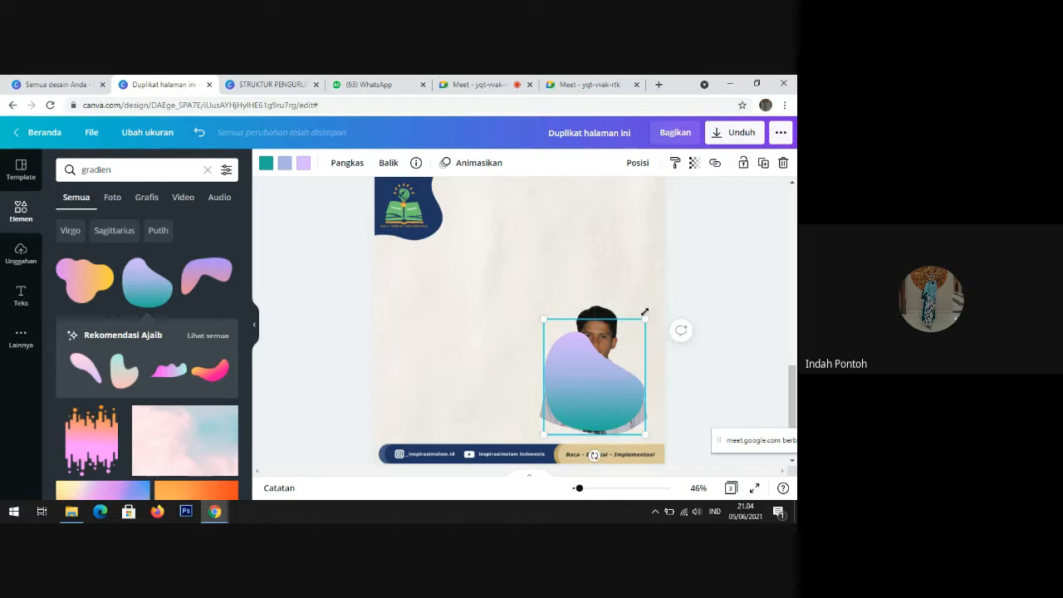
left_click_drag(644, 312, 665, 295)
left_click_drag(627, 353, 620, 351)
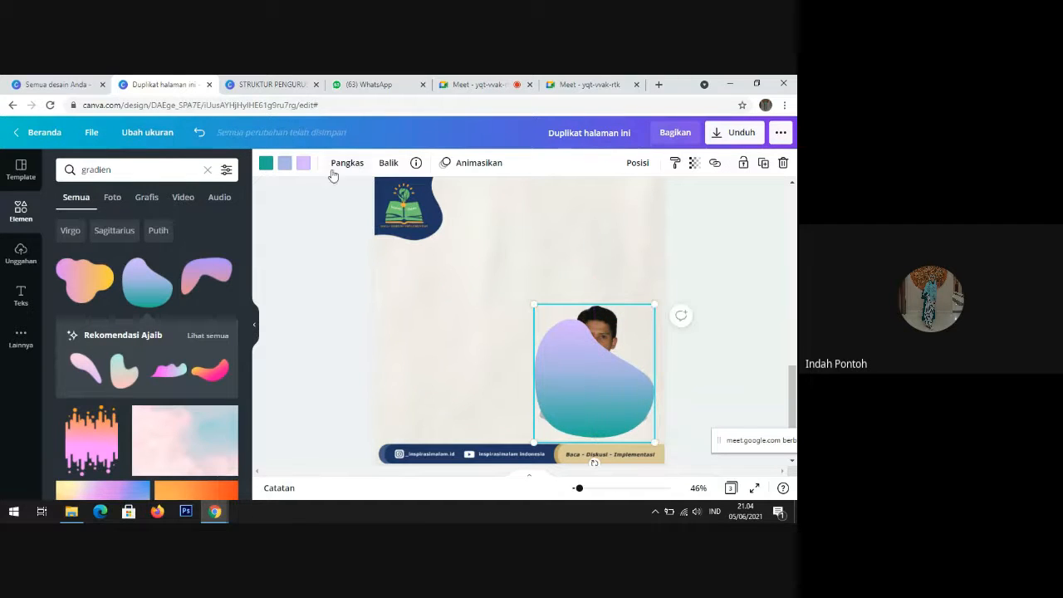
Step: Change all three gradient colours of the blob to the dark navy blue from the logo's photo colours
left_click(266, 164)
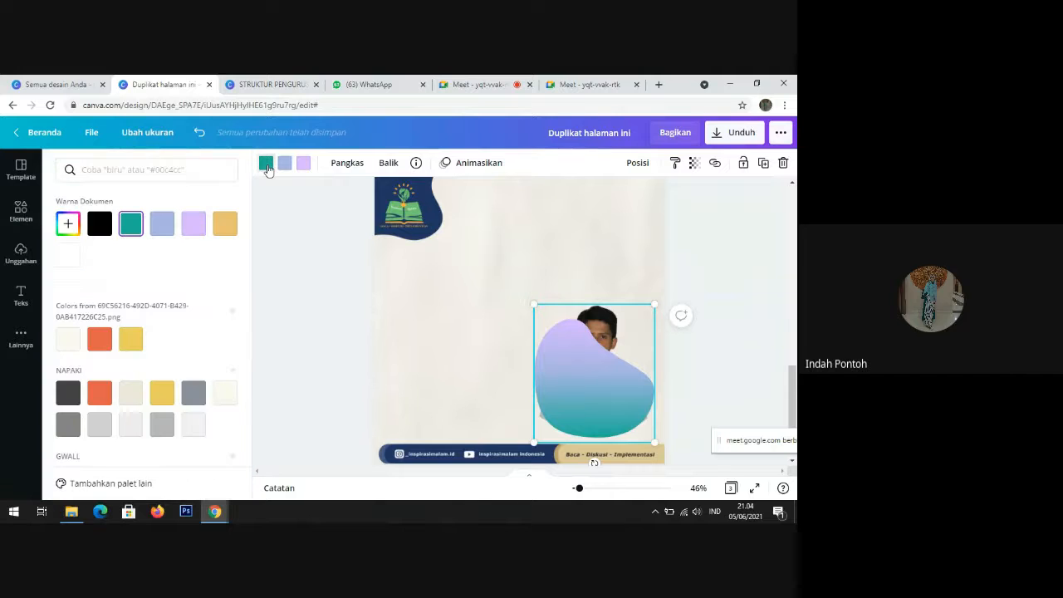
left_click_drag(248, 196, 266, 498)
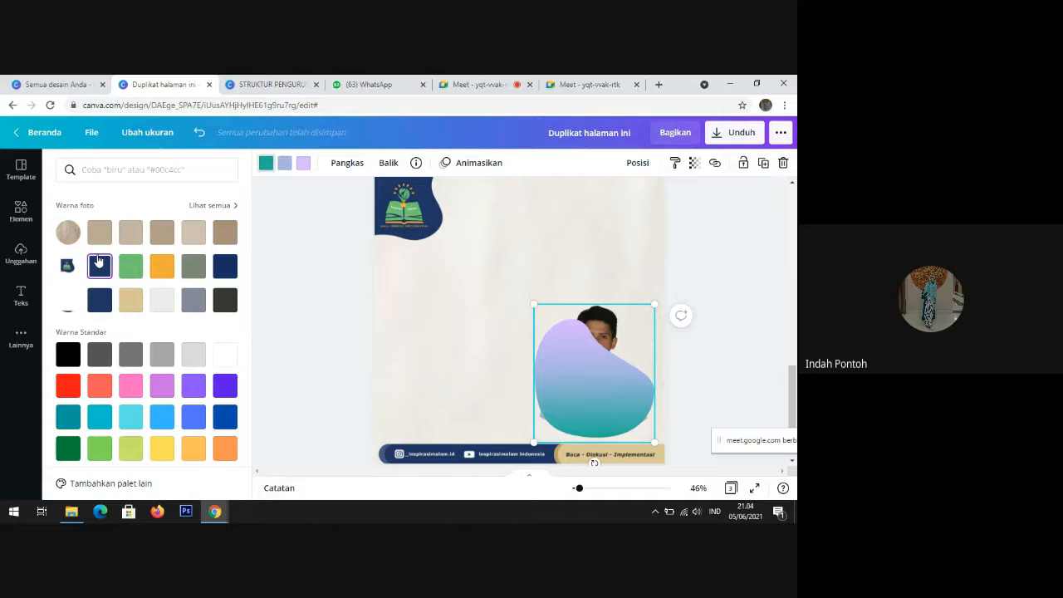
left_click(224, 266)
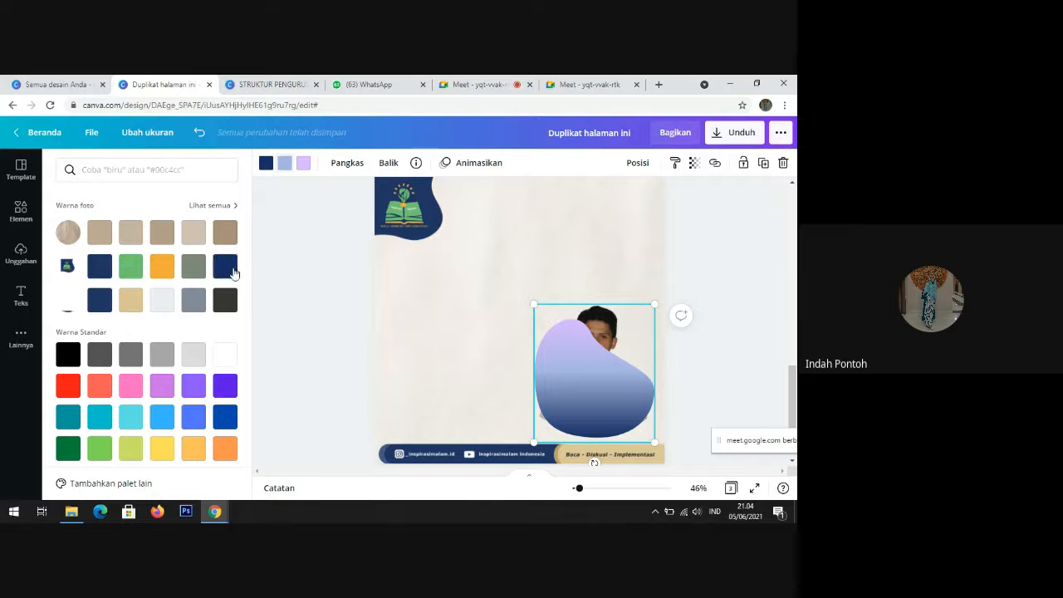
left_click(229, 267)
left_click(227, 266)
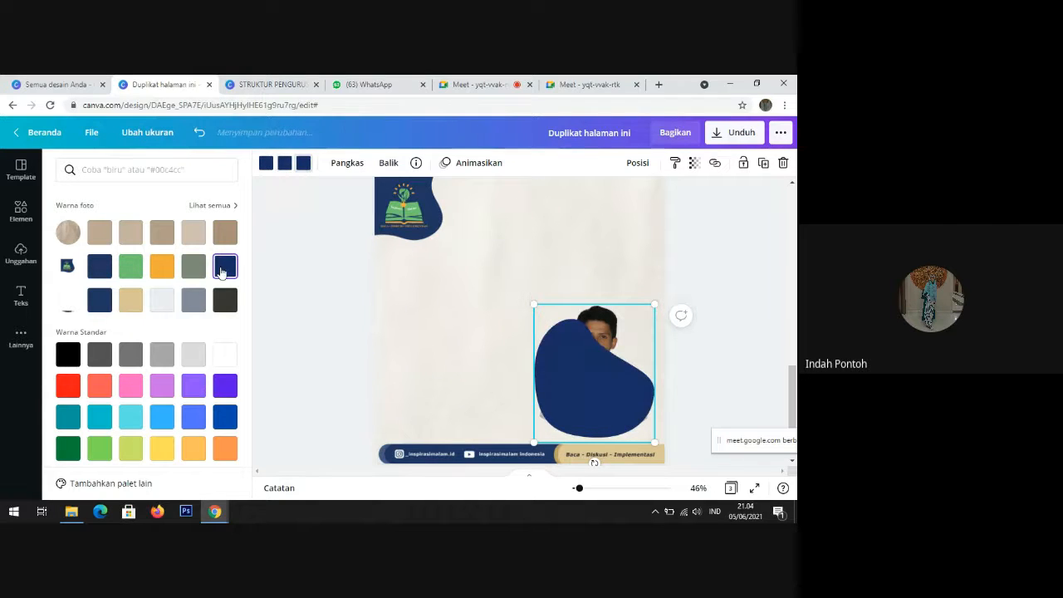
Step: Send the navy blob backward behind the portrait, and shift the portrait left toward the middle of the page
left_click(638, 164)
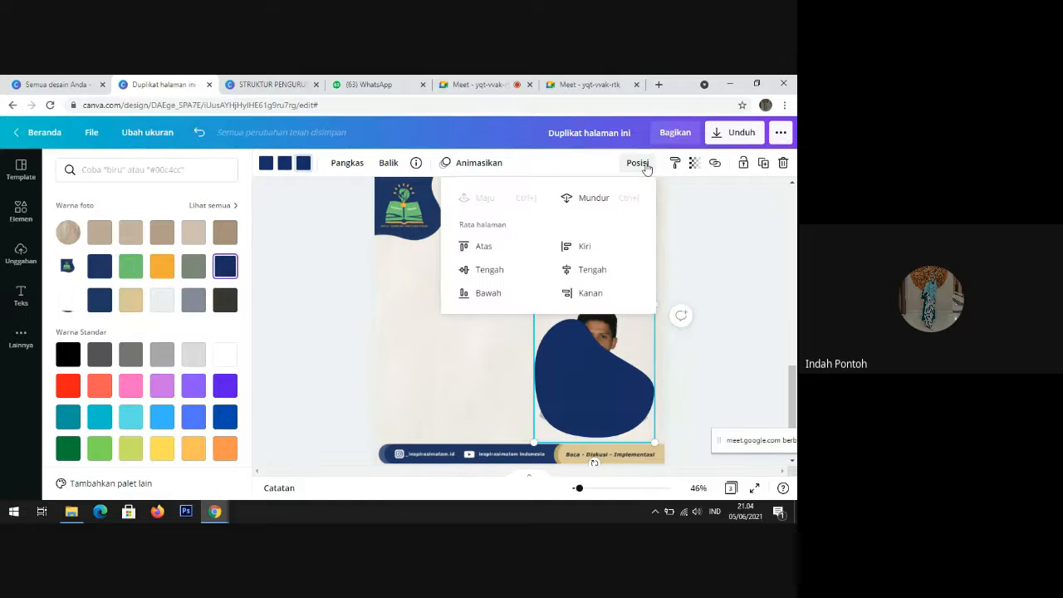
left_click(583, 200)
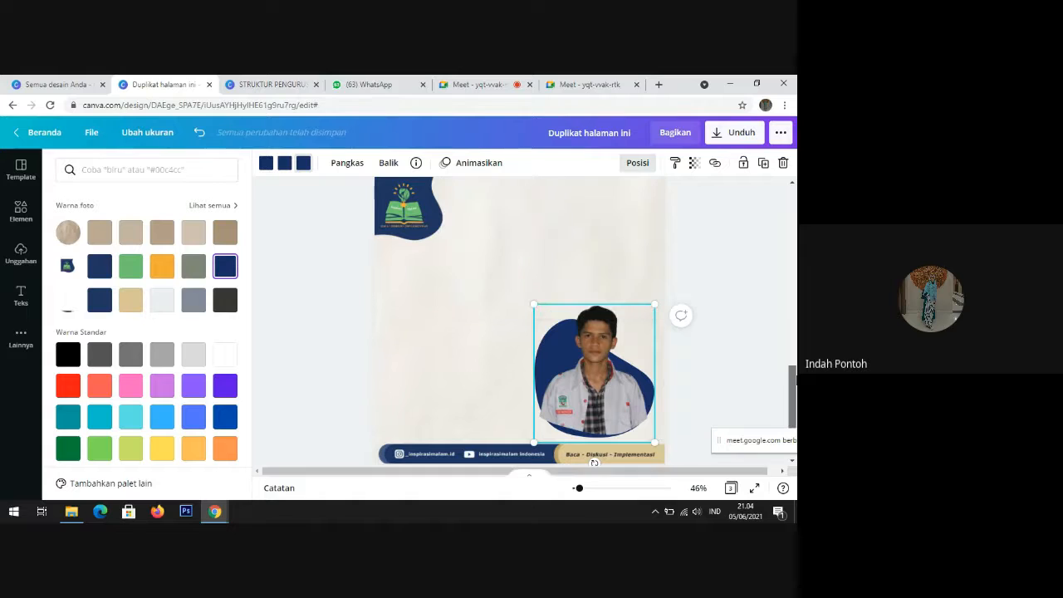
left_click_drag(574, 373, 494, 361)
Step: Move the navy blob behind the portrait at its new position and rotate it to a slight clockwise tilt
left_click(631, 390)
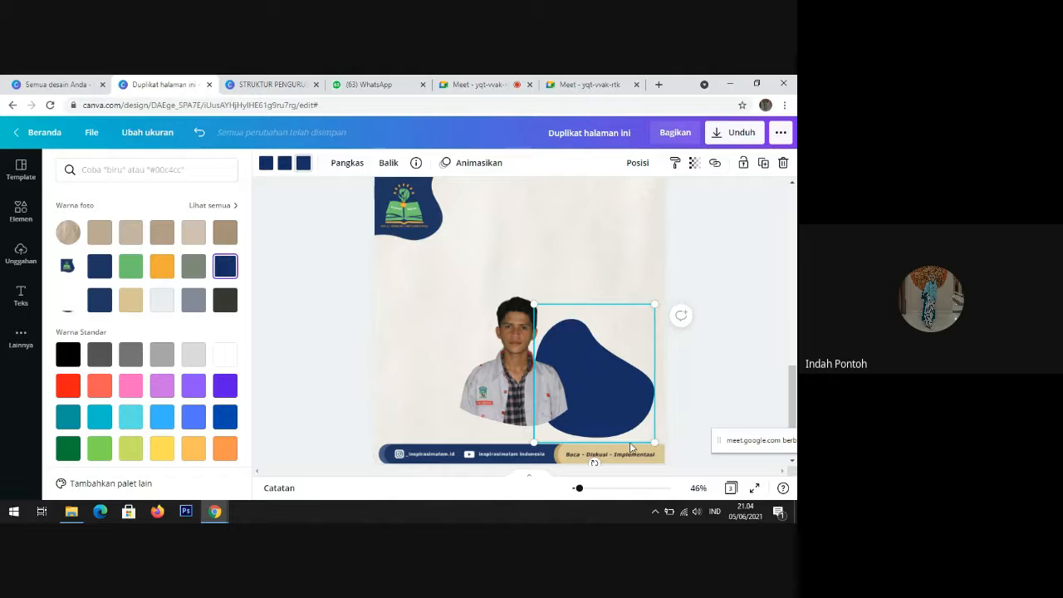
left_click_drag(593, 462, 641, 451)
left_click_drag(544, 403, 457, 391)
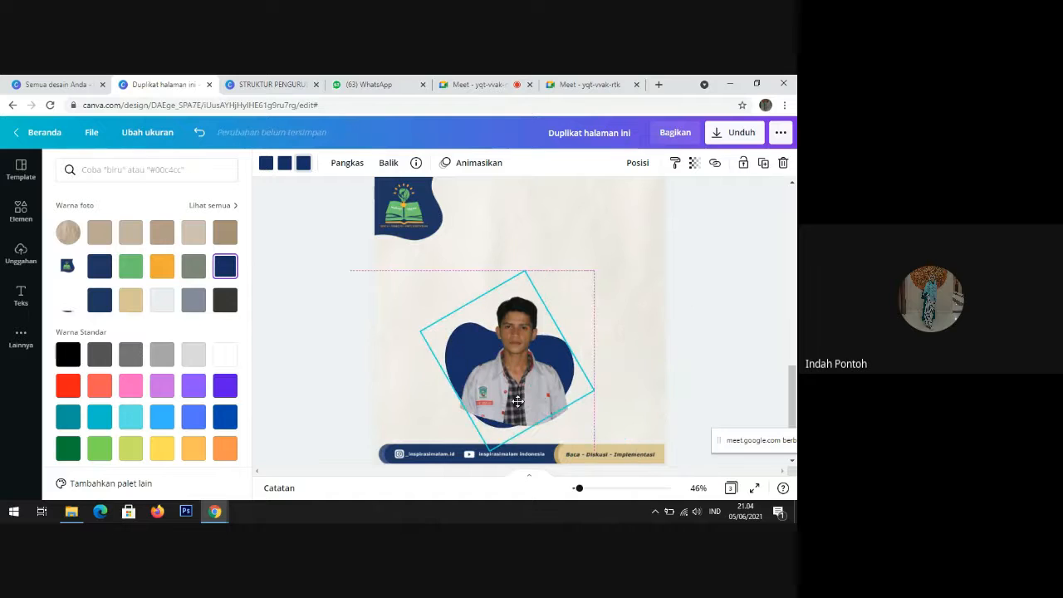
left_click_drag(553, 439, 504, 440)
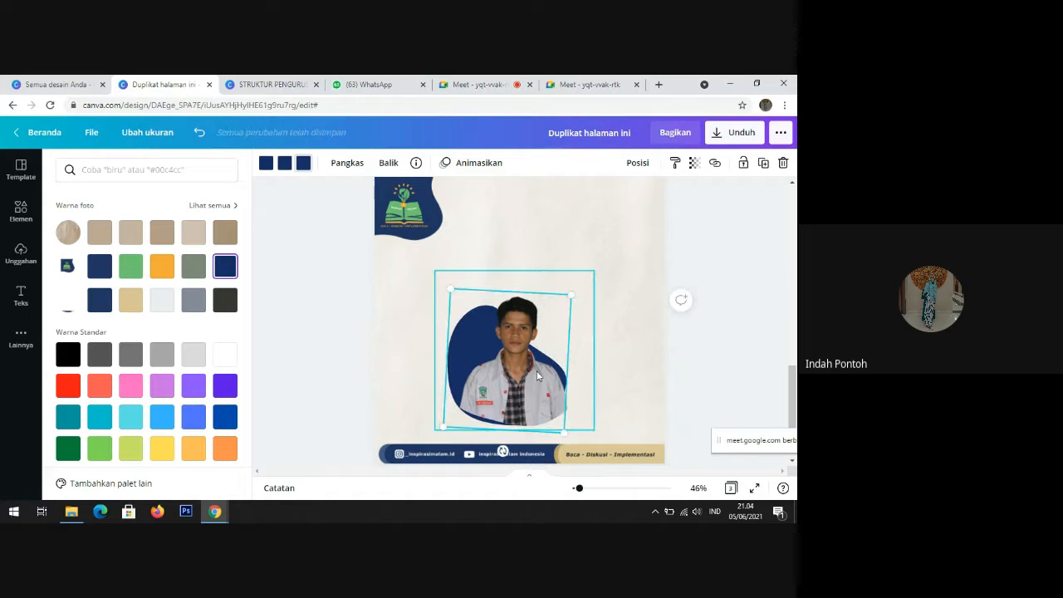
Step: Scale the framed portrait down slightly and reposition it over the navy blob so their lower edges line up
left_click(465, 343)
left_click_drag(478, 343, 446, 334)
left_click_drag(551, 400, 573, 419)
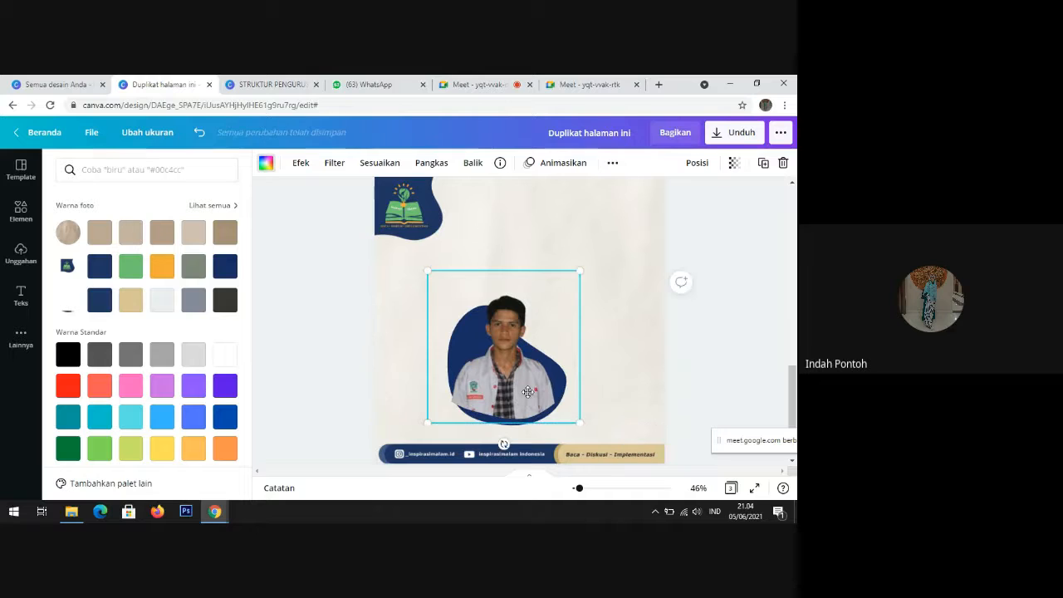
left_click_drag(528, 390, 527, 396)
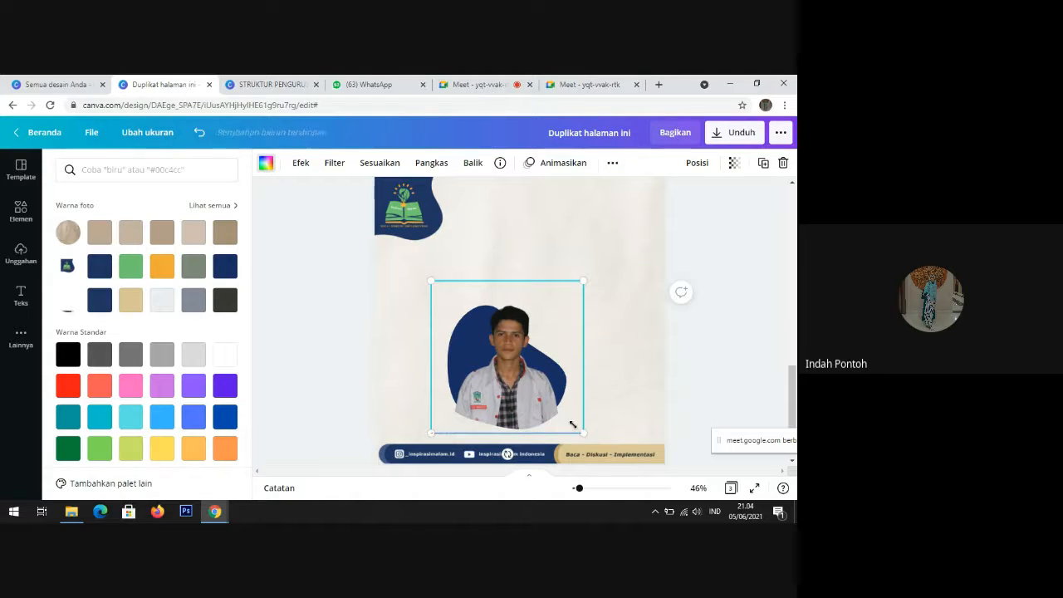
mouse_move(585, 432)
left_mouse_down()
mouse_move(573, 421)
mouse_move(581, 428)
left_mouse_up()
Step: Move the portrait to the page's lower-right area, place the navy blob behind it, and rotate the blob about a quarter turn counterclockwise
left_click_drag(509, 355, 589, 356)
left_click_drag(523, 342, 475, 339)
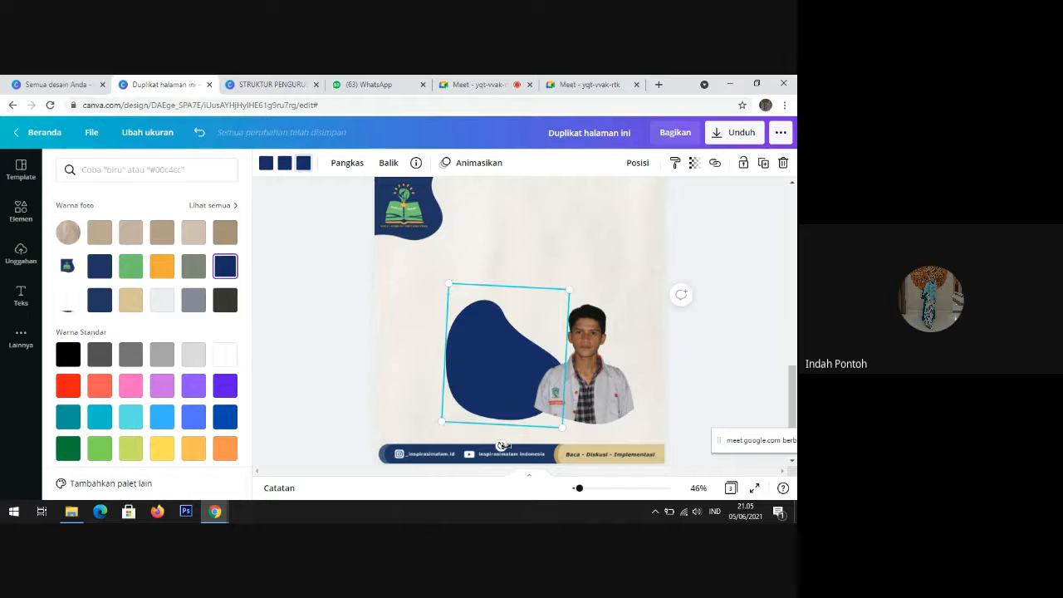
left_click_drag(503, 446, 498, 446)
left_click_drag(500, 375, 583, 391)
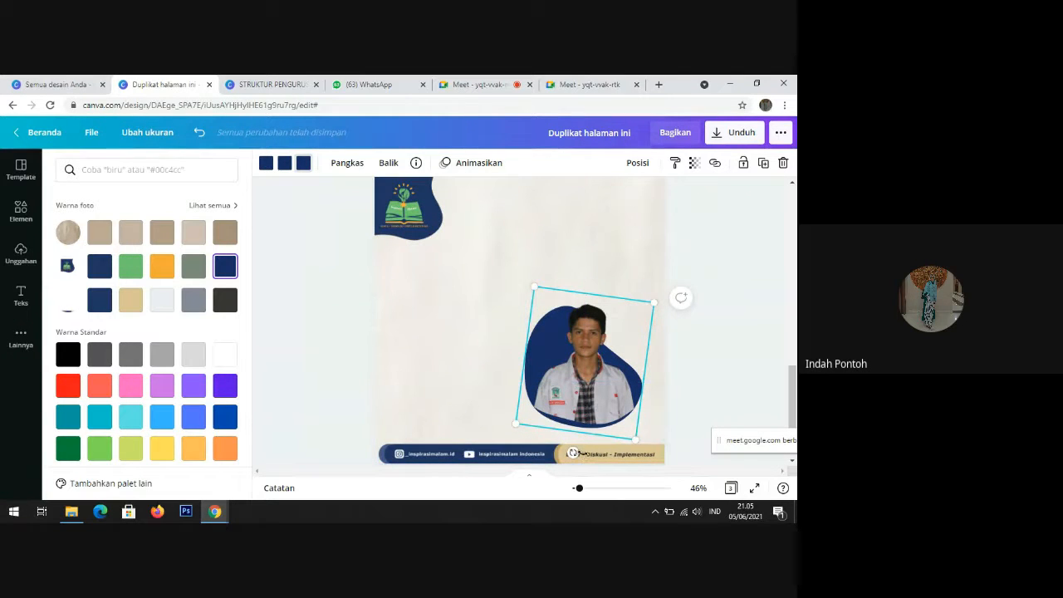
left_click_drag(681, 297, 683, 375)
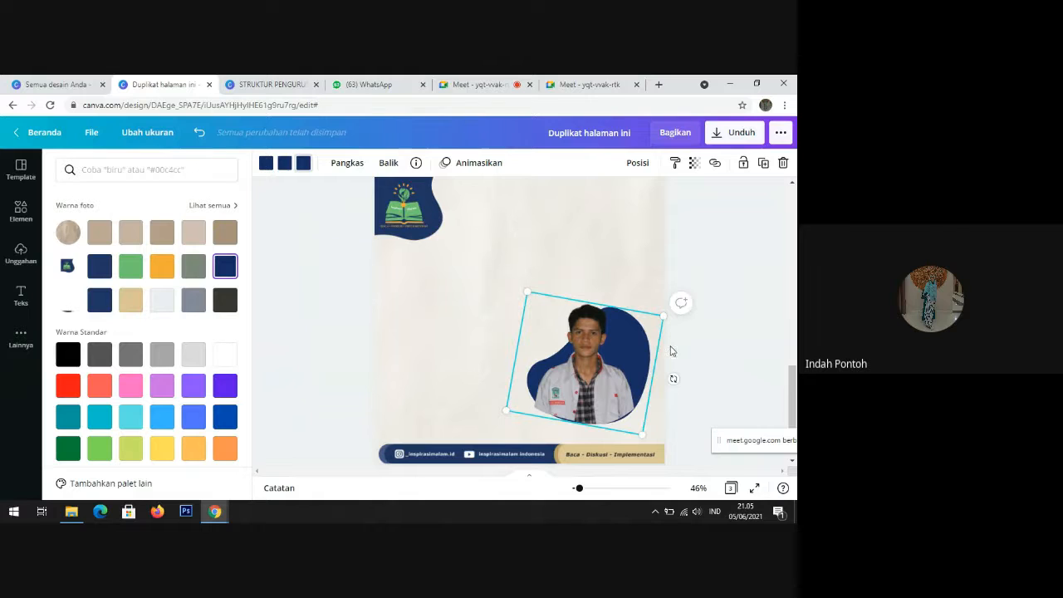
Step: Scale the portrait down slightly and nudge it right and down until it sits neatly on the blob's lower edge
left_click_drag(600, 368, 603, 370)
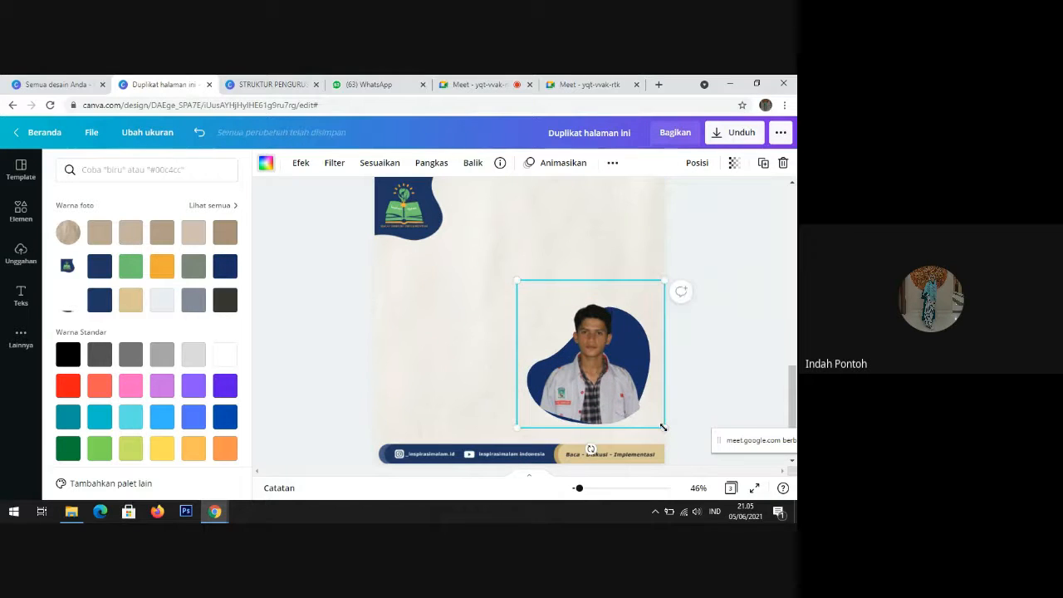
left_click_drag(602, 396, 598, 399)
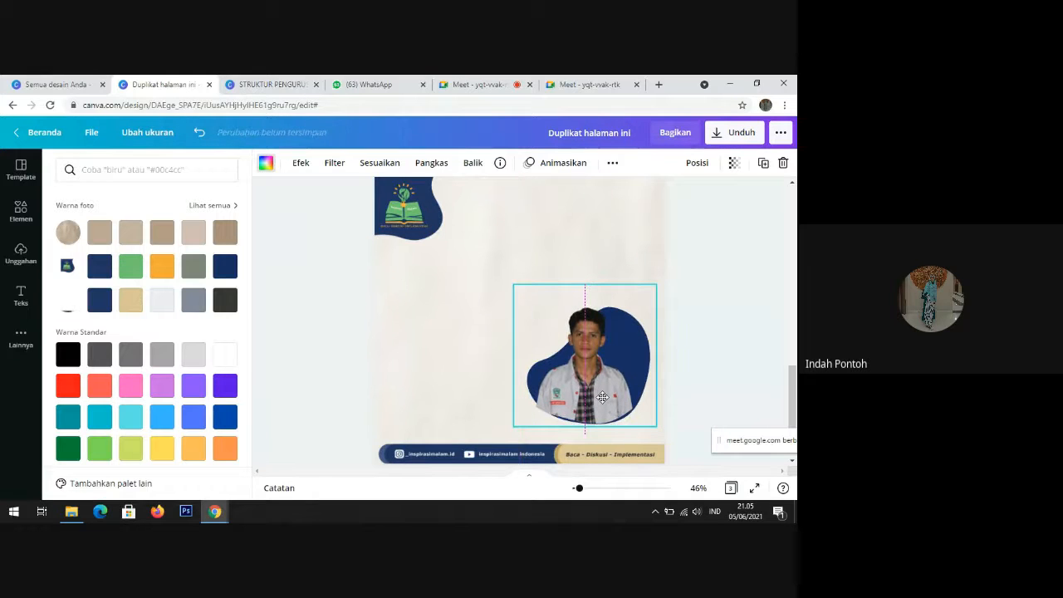
key("Right")
key("Right")
key("Right")
key("Right")
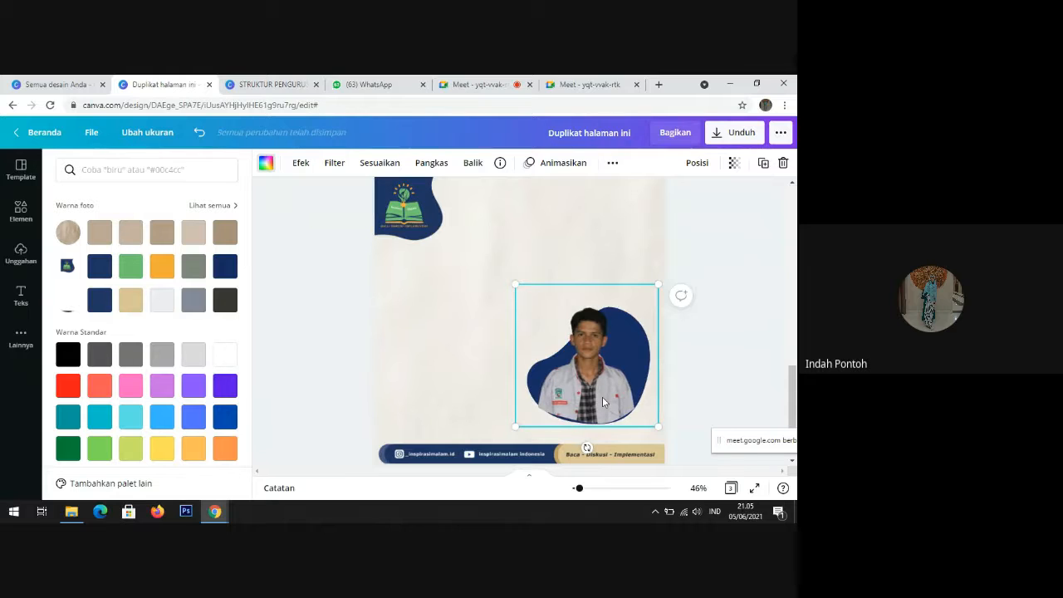
key("Down")
key("Down")
key("Down")
key("Down")
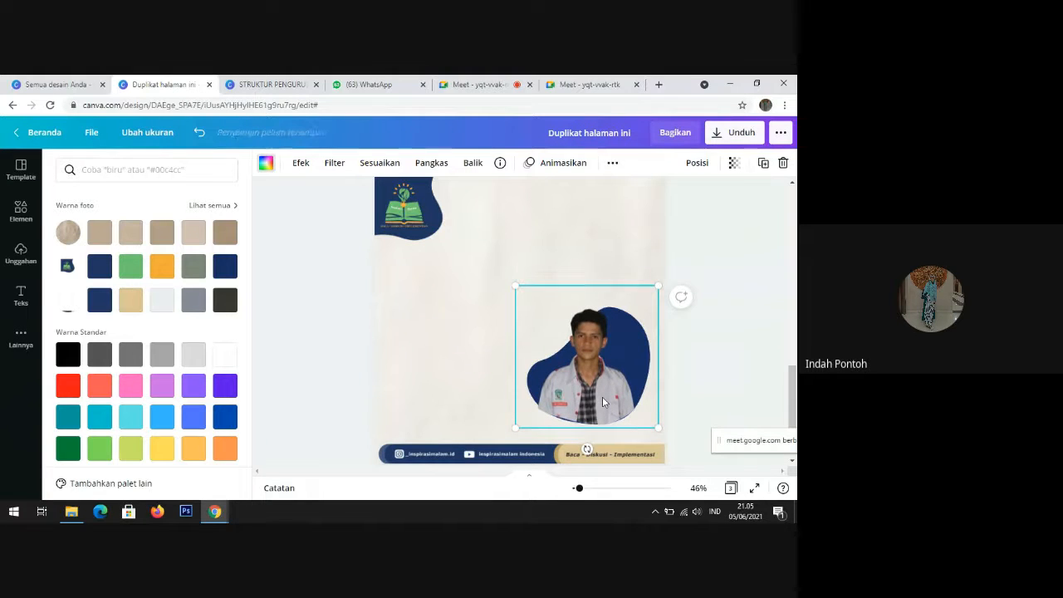
Step: Group the framed portrait with the navy blob behind it
left_click(751, 384)
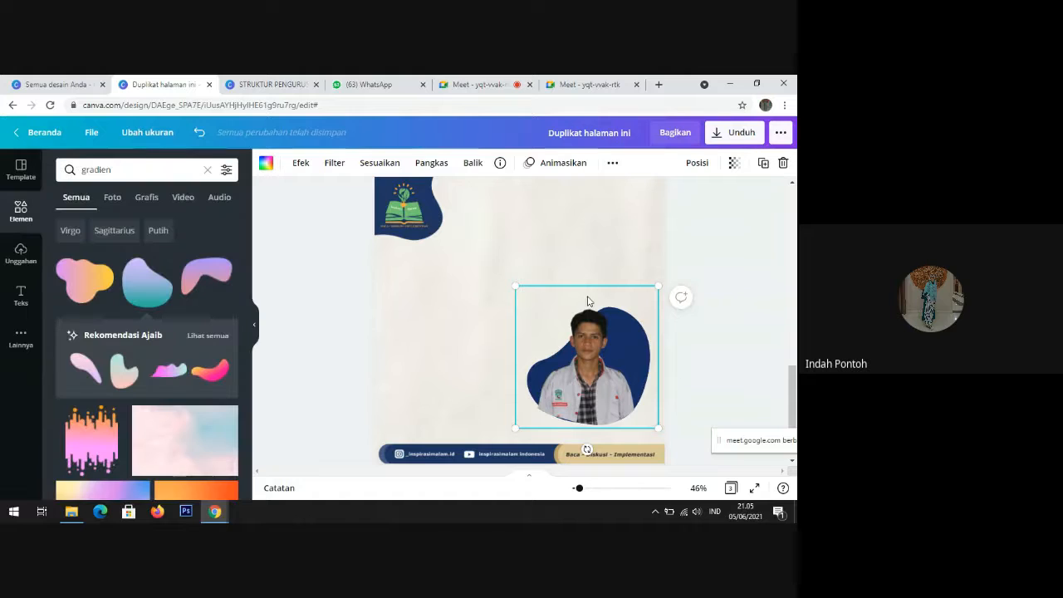
left_click_drag(476, 289, 694, 433)
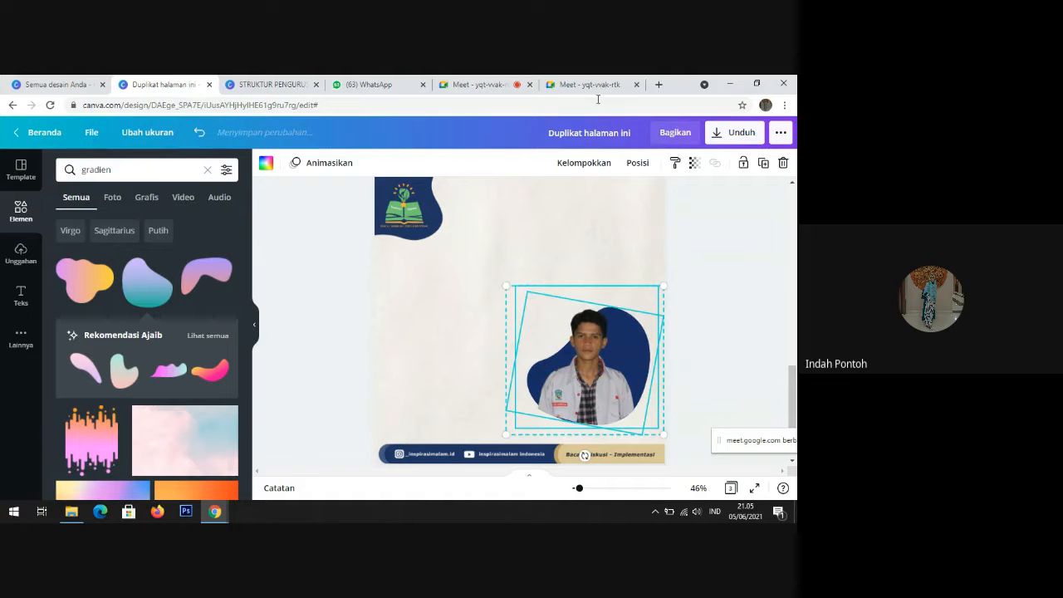
left_click(579, 164)
left_click(697, 300)
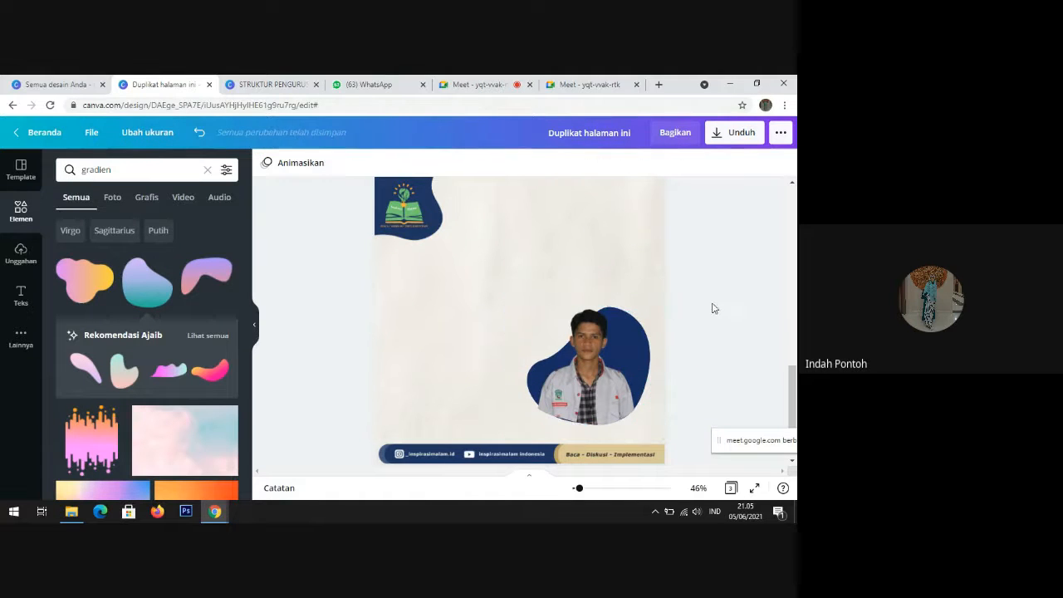
left_click(605, 335)
left_click(719, 332)
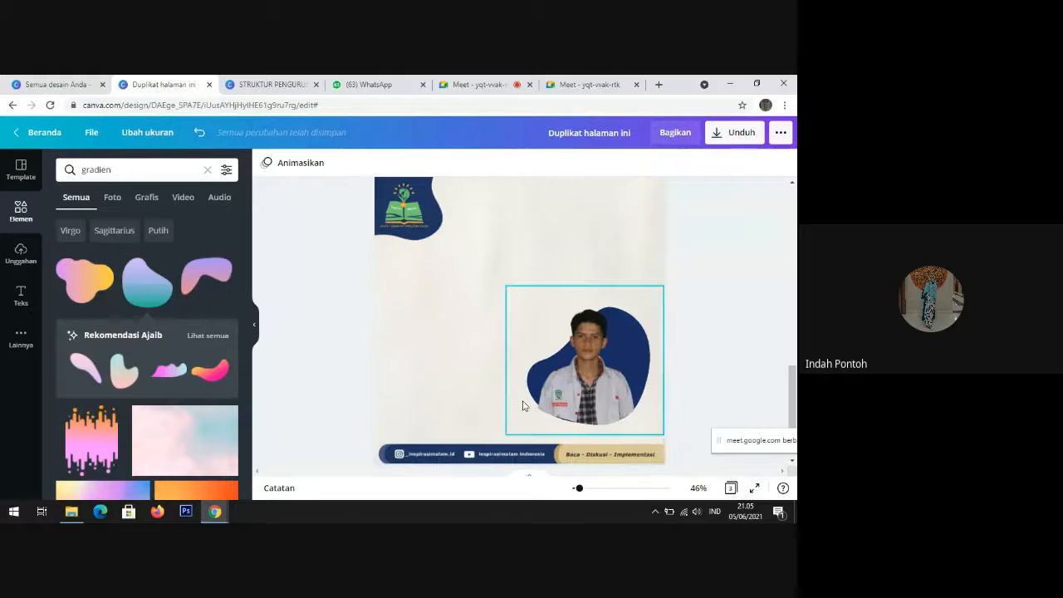
Step: Add the striped circle from the Garis & Bentuk collection to the page and recolour it with the document's navy blue
right_click(207, 174)
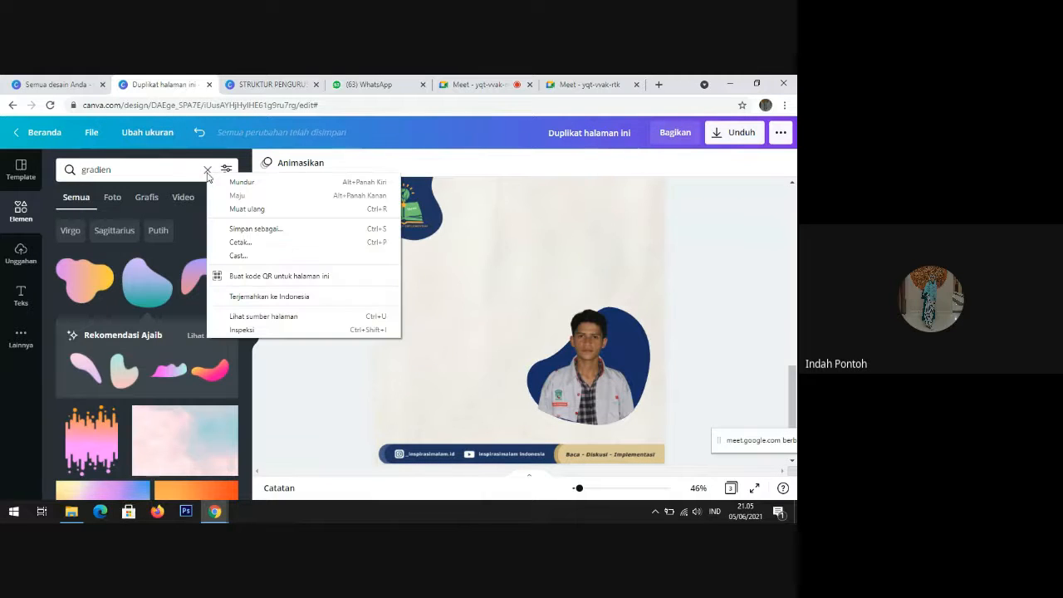
left_click(199, 172)
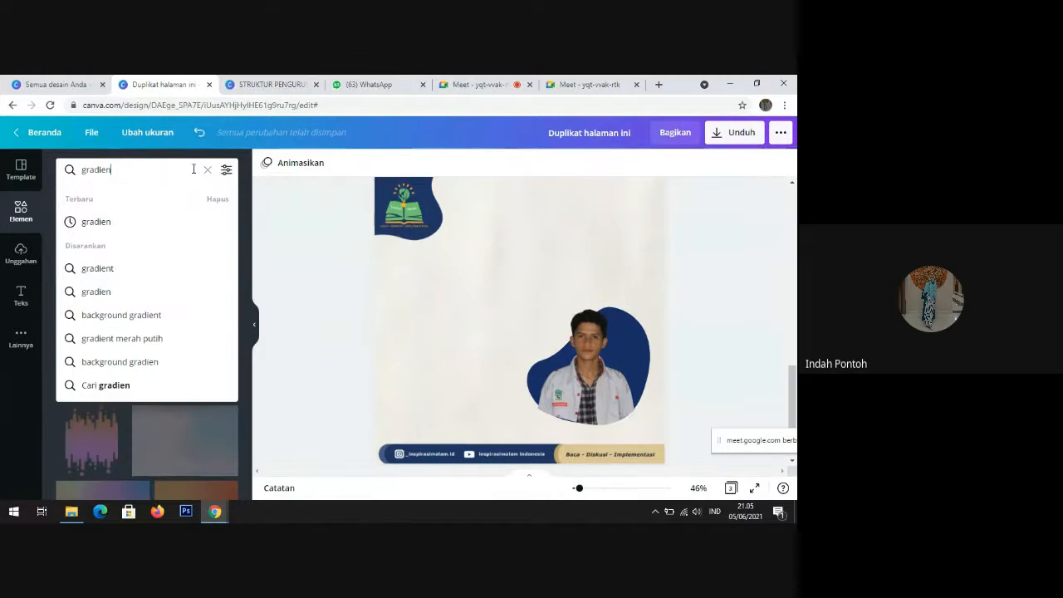
left_click(209, 171)
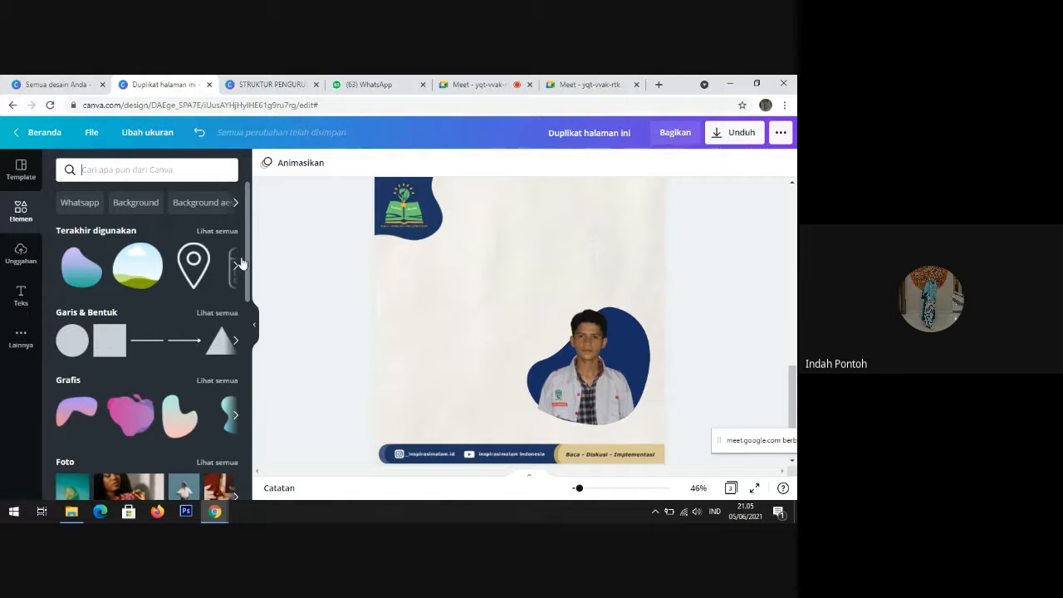
left_click_drag(245, 249, 246, 265)
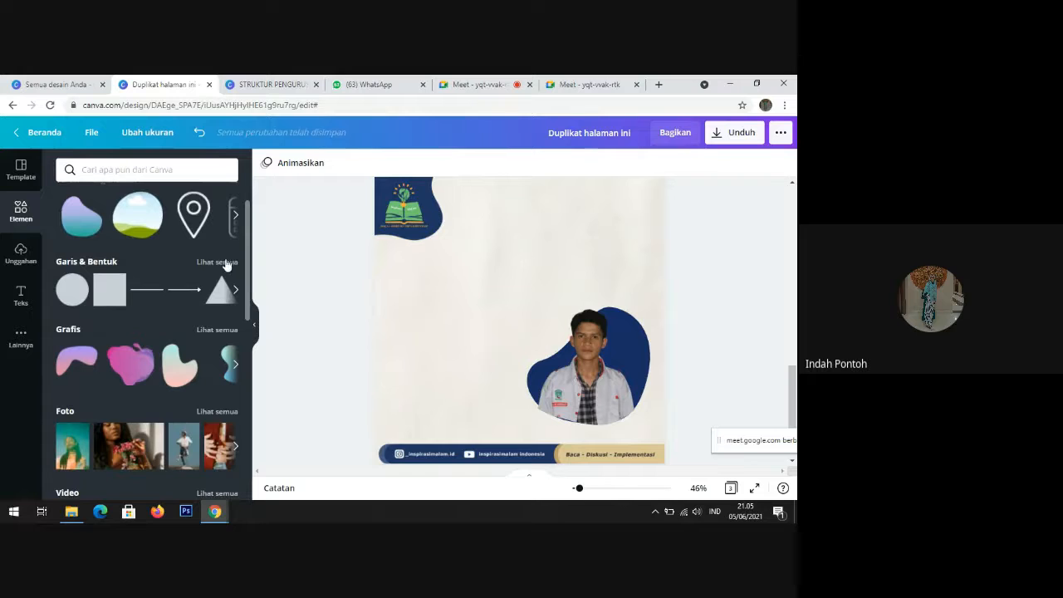
left_click(220, 270)
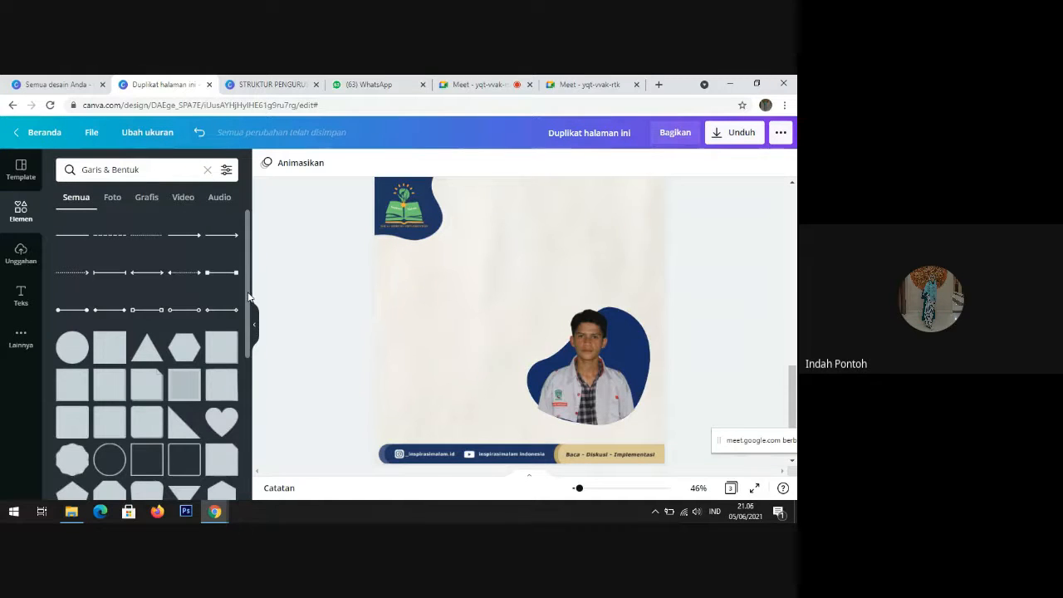
left_click_drag(246, 315, 244, 262)
scroll(246, 405, "down", 2)
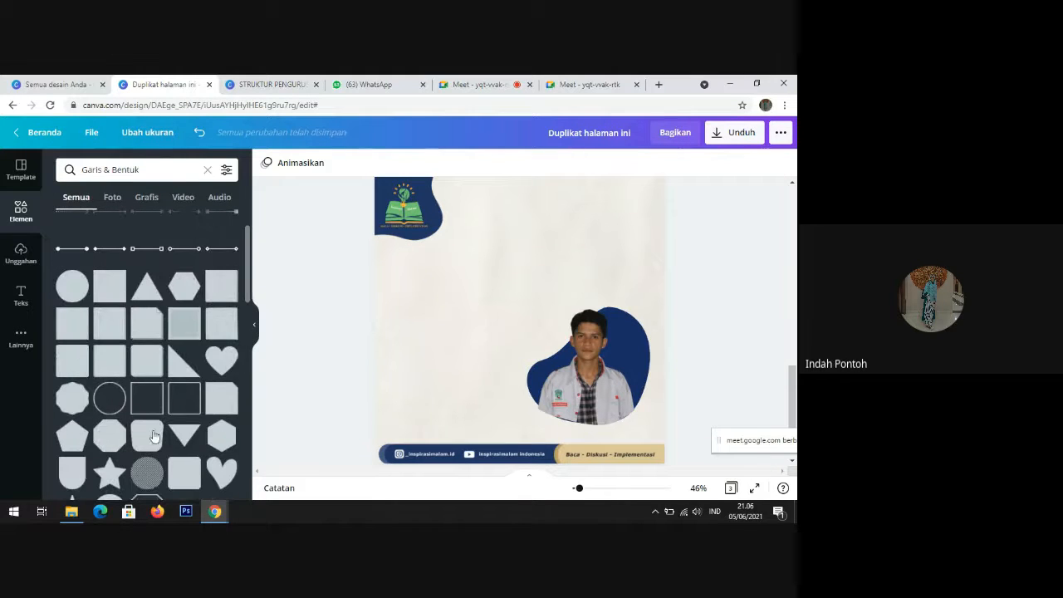
left_click(148, 470)
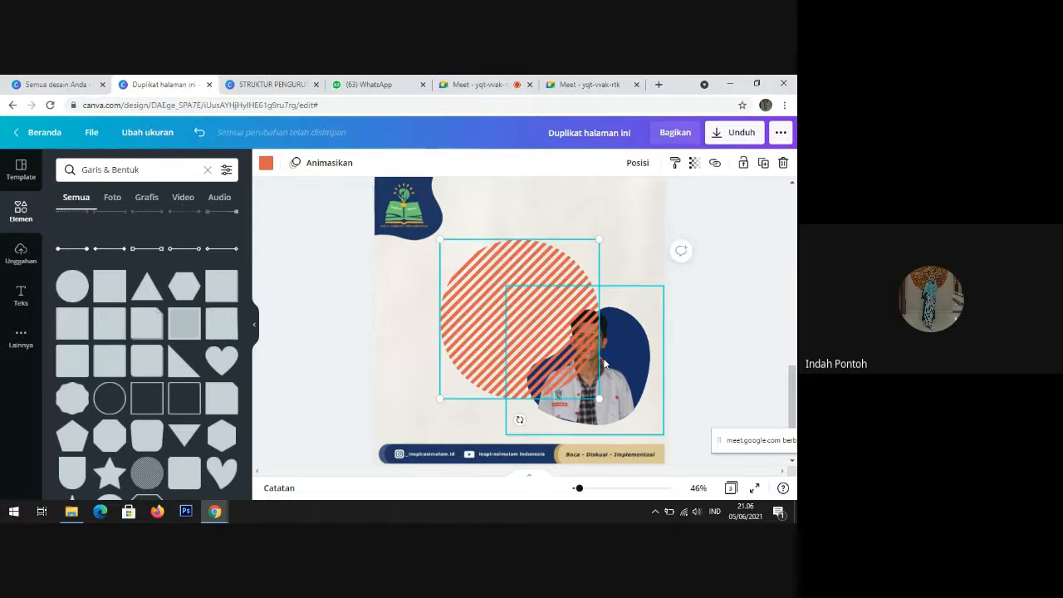
left_click(265, 165)
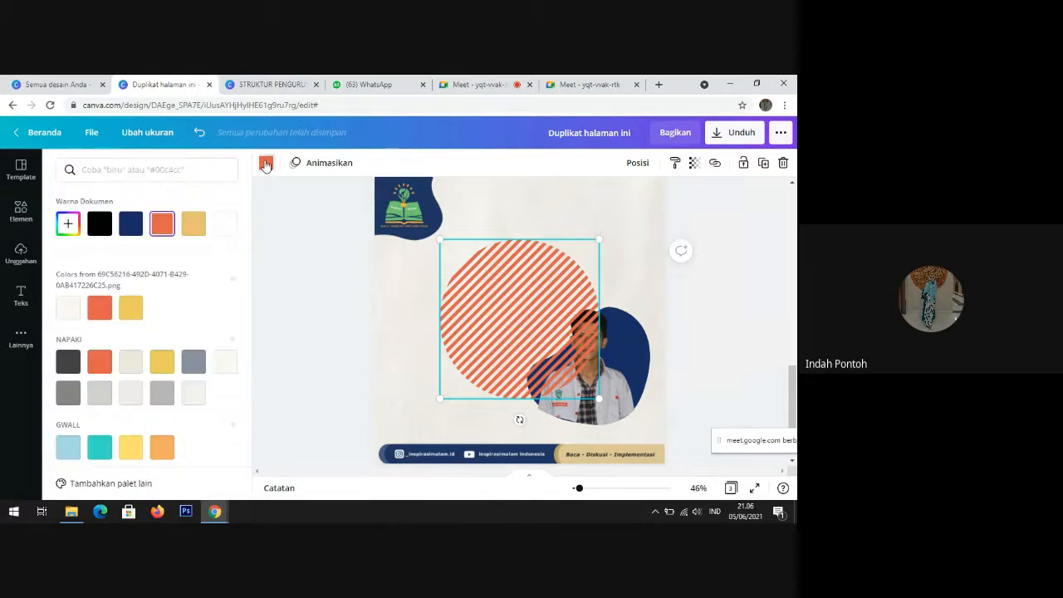
left_click(130, 224)
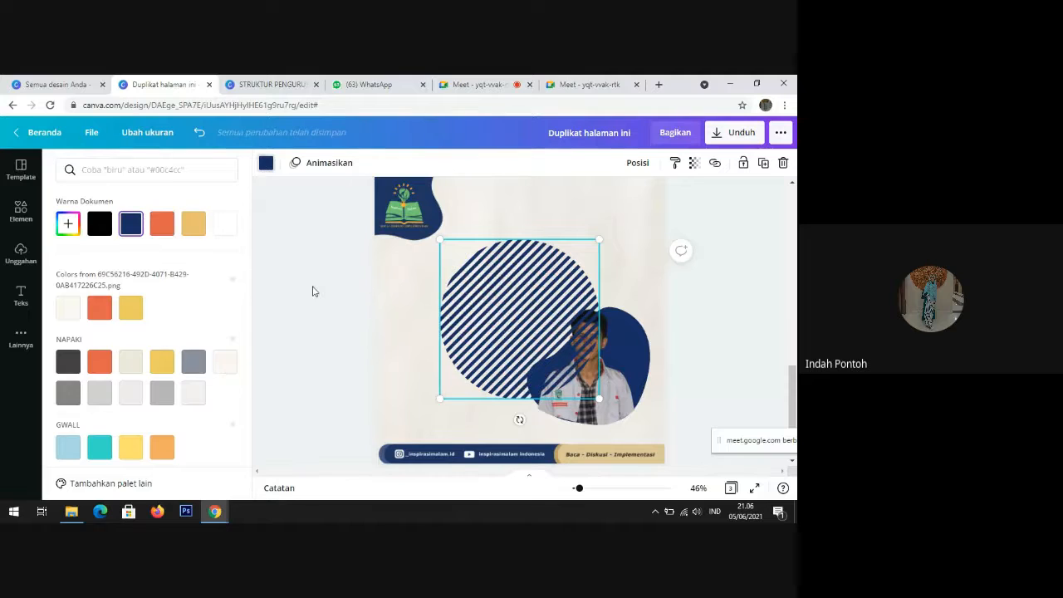
Step: Shrink the striped circle onto the portrait's lower-left corner and place a smaller duplicate beside it
left_click_drag(599, 398, 566, 417)
key("ctrl+d")
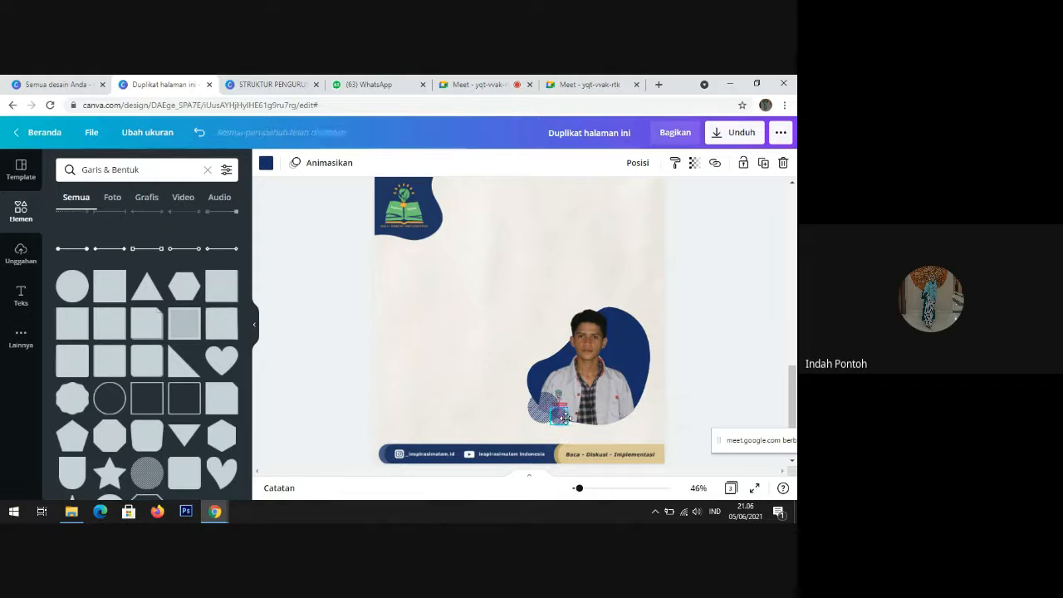
left_click(709, 387)
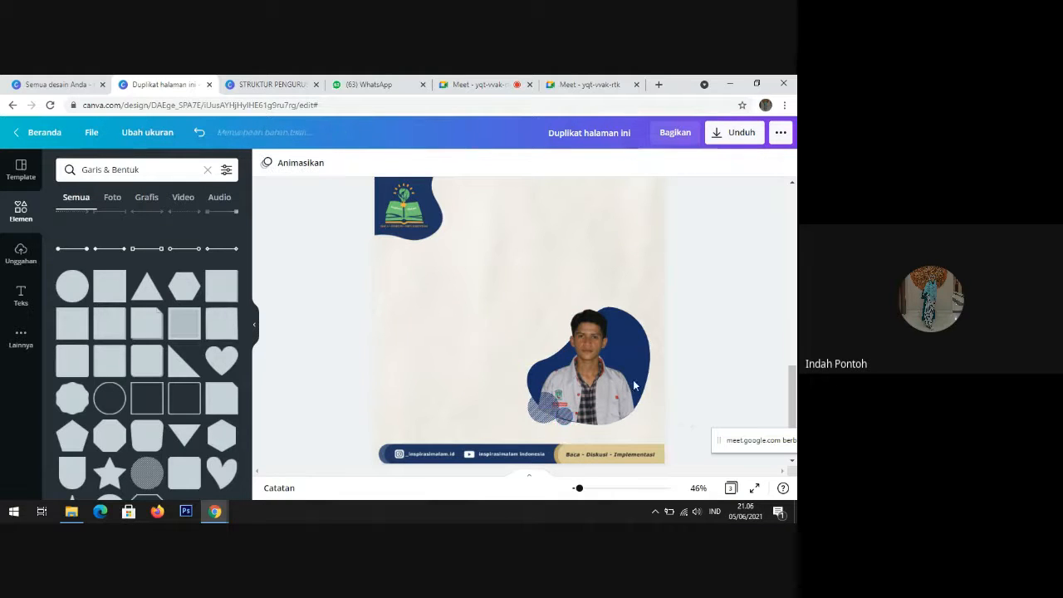
left_click(534, 411)
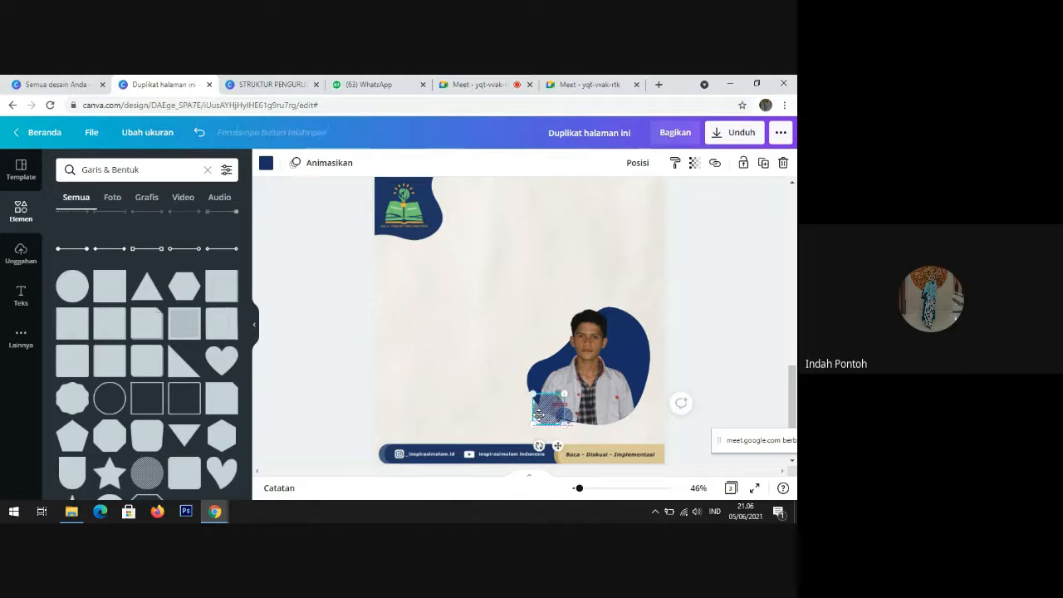
left_click(721, 337)
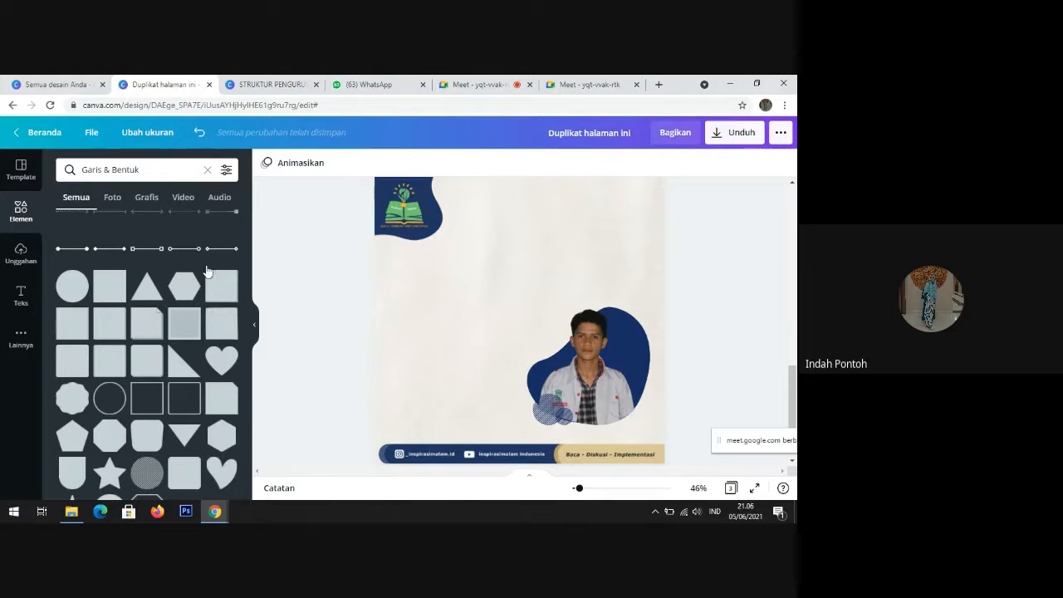
Step: Add a subheading text box to the page reading "JUALAN"
left_click(14, 299)
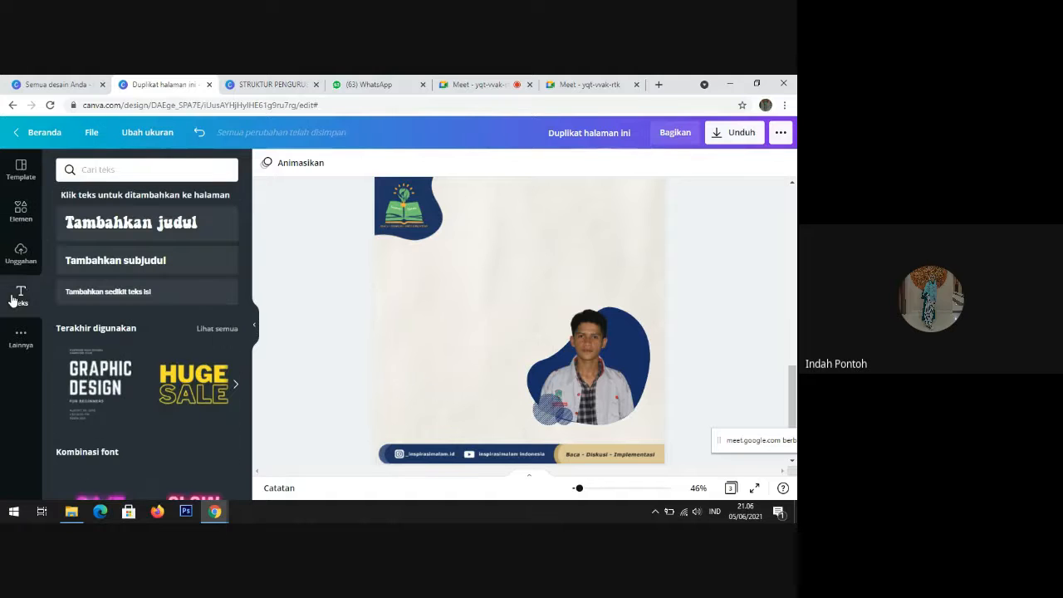
left_click(120, 257)
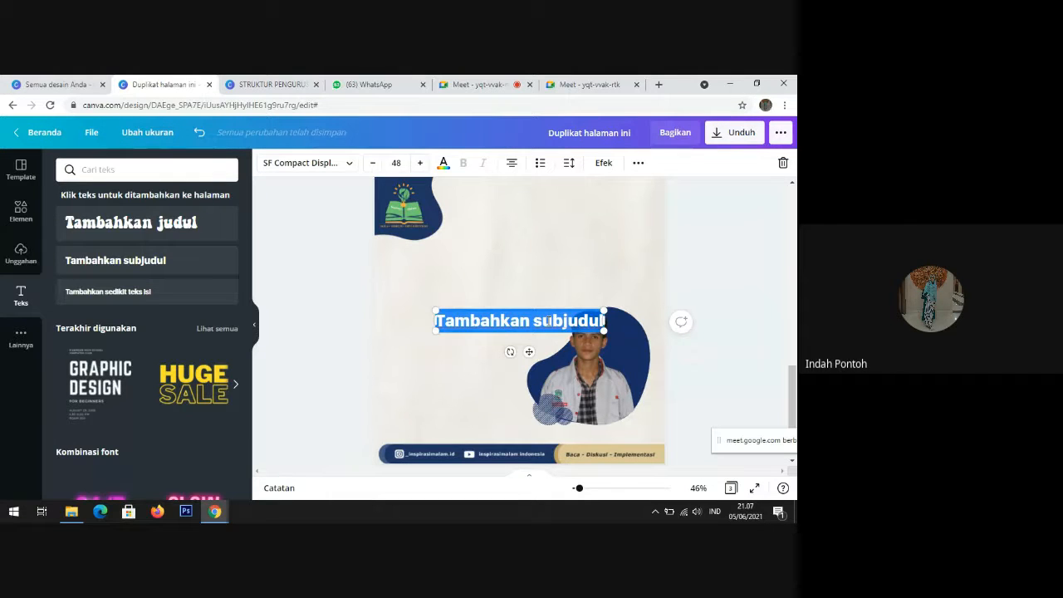
type("JUALAn")
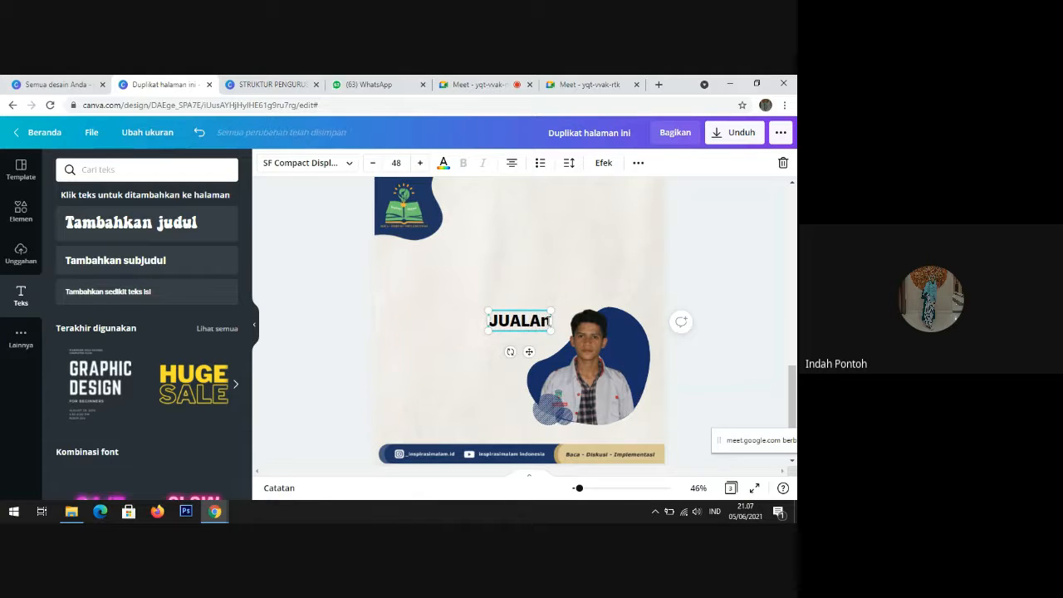
key("BackSpace")
type("N")
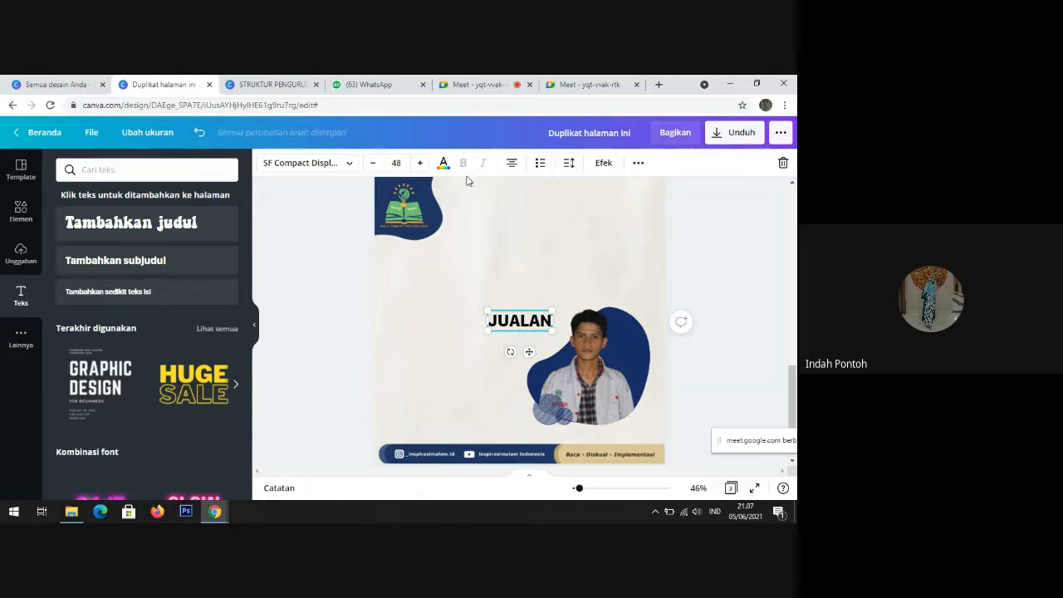
Step: Left-align the JUALAN text and place it in the page's upper-right area, level with the logo
left_click(511, 163)
left_click_drag(532, 354, 612, 235)
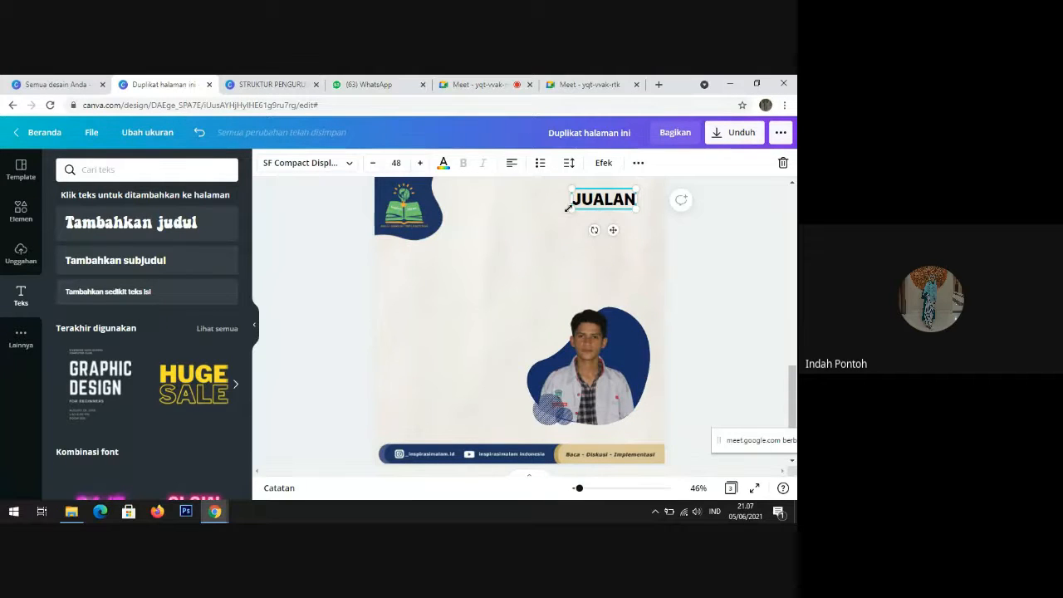
left_click(575, 213)
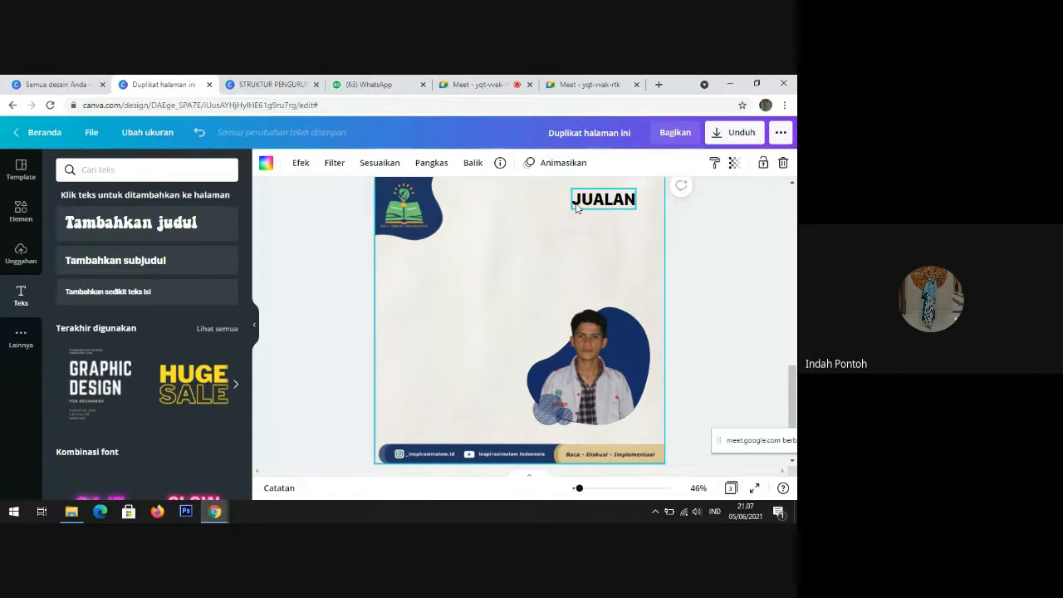
left_click(575, 207)
left_click_drag(566, 213, 614, 204)
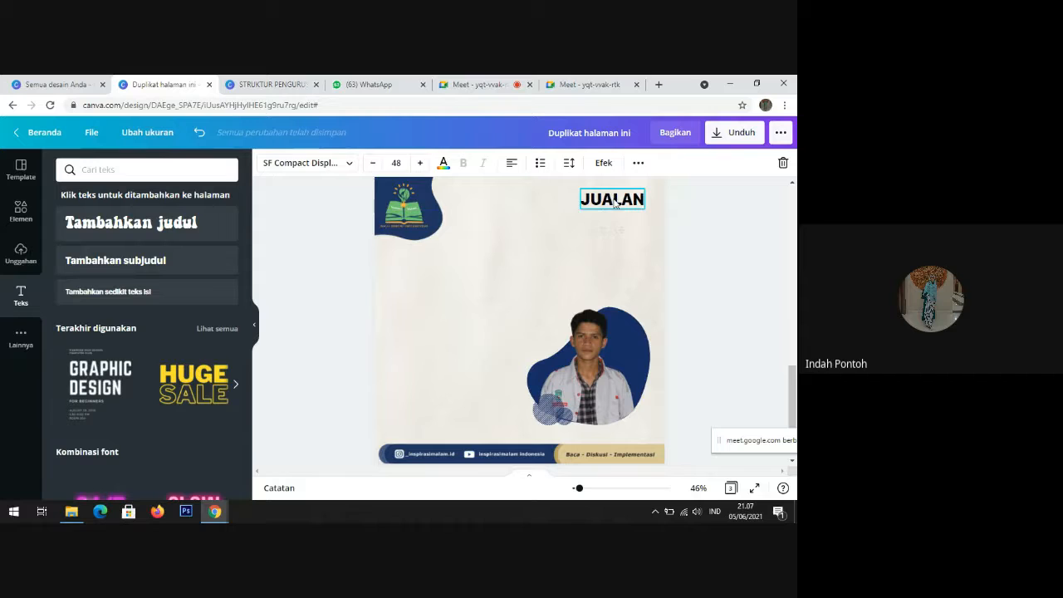
left_click(758, 244)
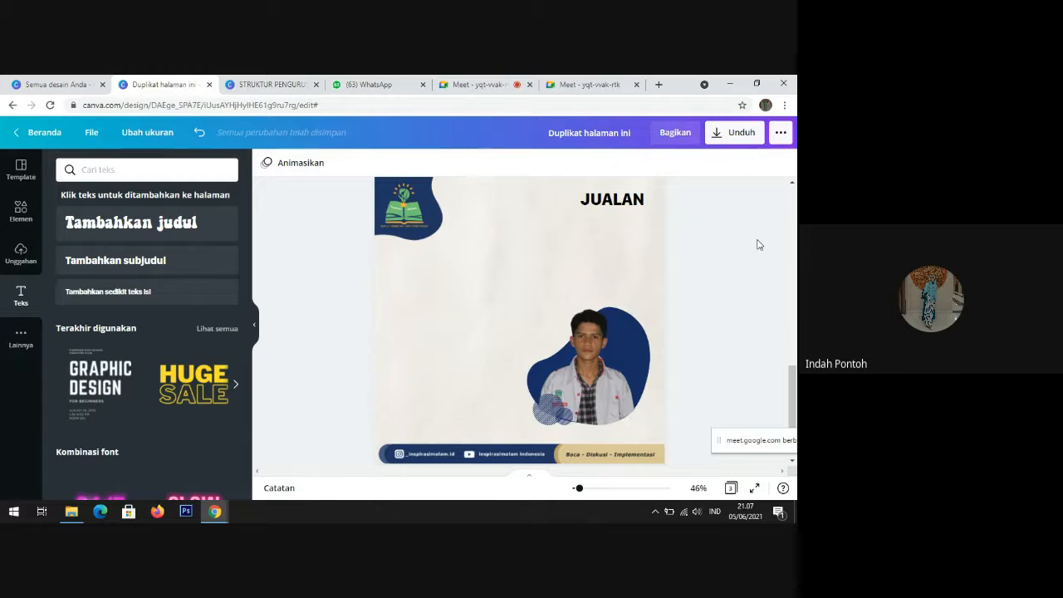
Step: Add a small body text box just below JUALAN reading "Tips jualan cepat laku"
left_click(182, 292)
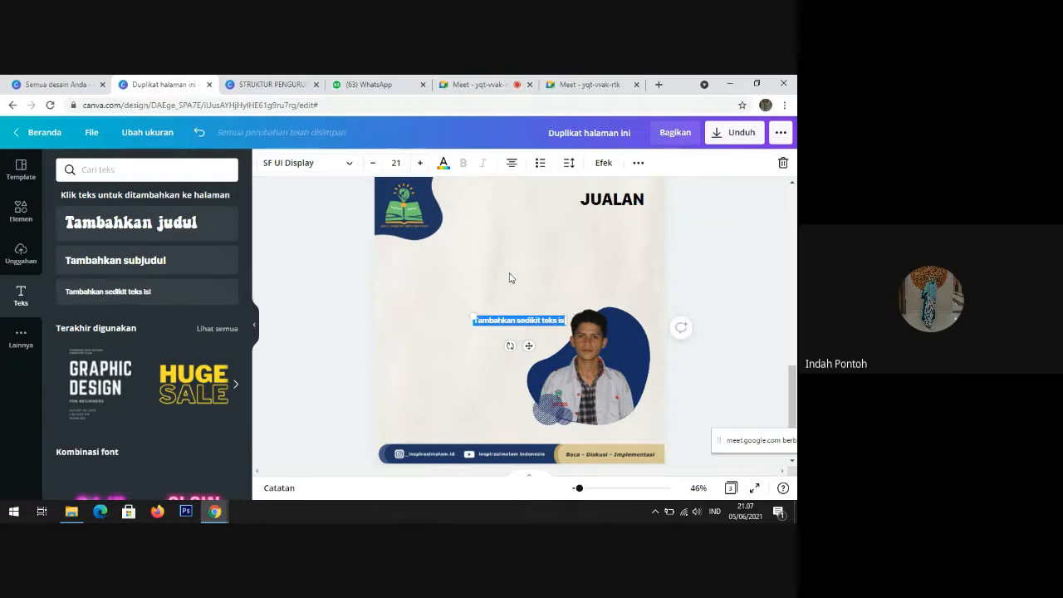
left_click_drag(529, 346, 609, 216)
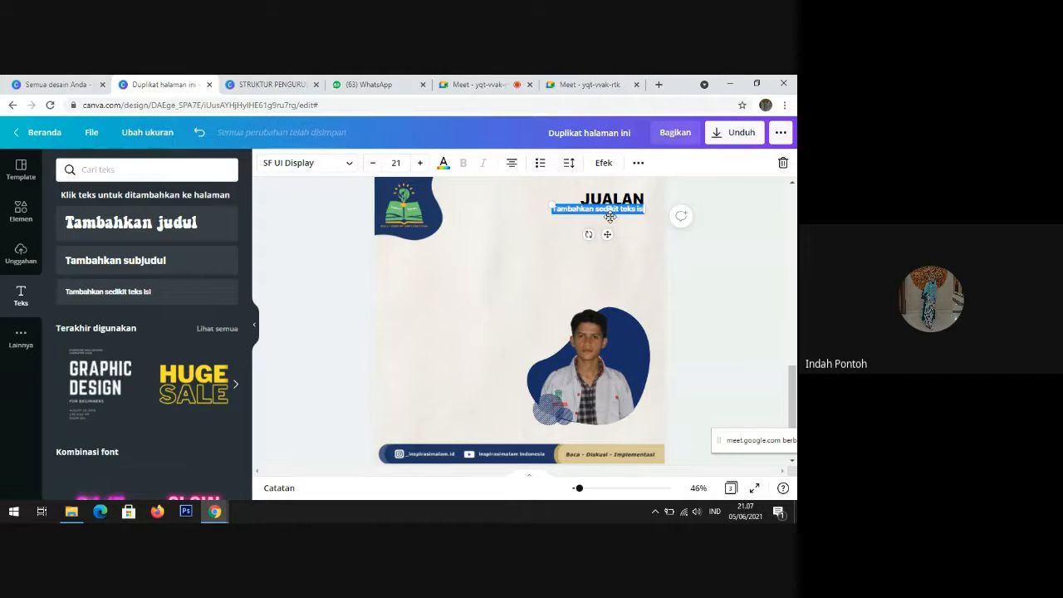
type("Ju")
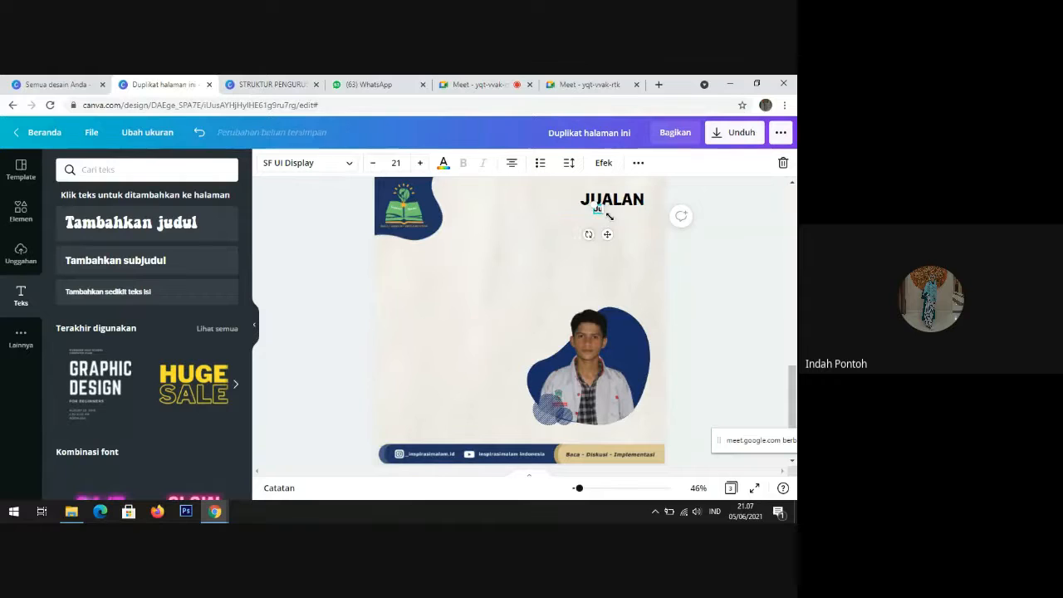
key("BackSpace")
key("BackSpace")
type("Tips jualan cepat laku")
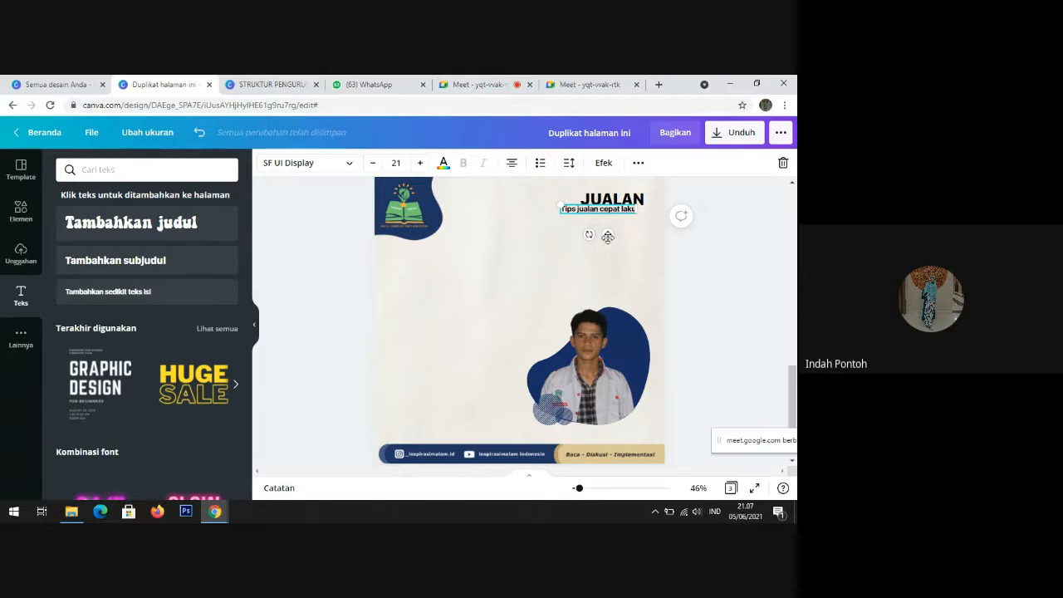
Step: Left-align the tagline, enlarge it to about size 24.4 and place it under JUALAN with their right edges aligned
left_click(513, 165)
left_click_drag(557, 204, 548, 203)
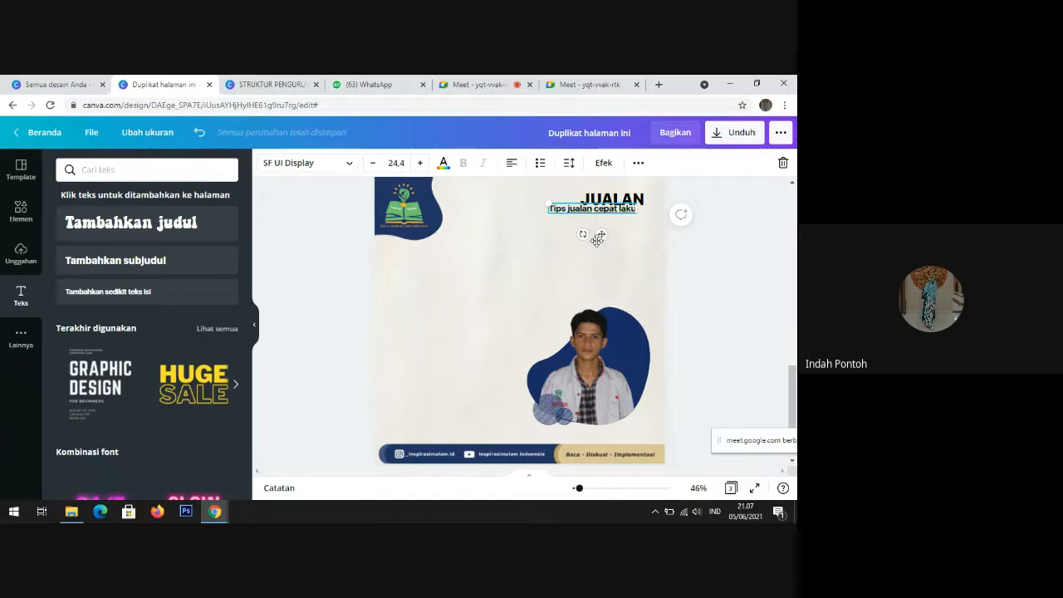
left_click_drag(613, 240, 622, 245)
left_click(712, 271)
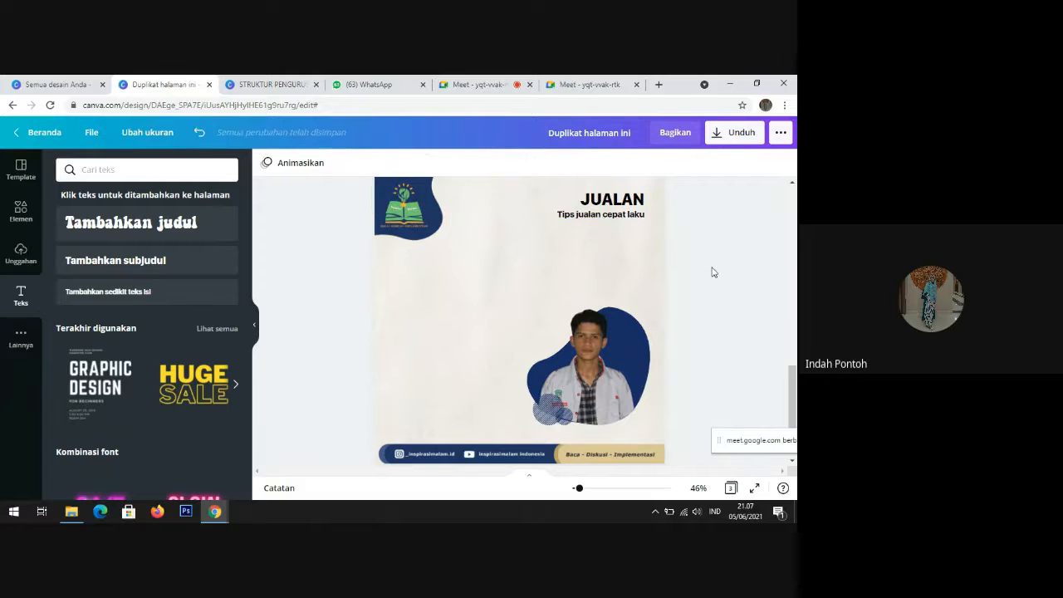
Step: Enlarge the tagline to about size 27.7 and realign its right edge beneath JUALAN
left_click(636, 206)
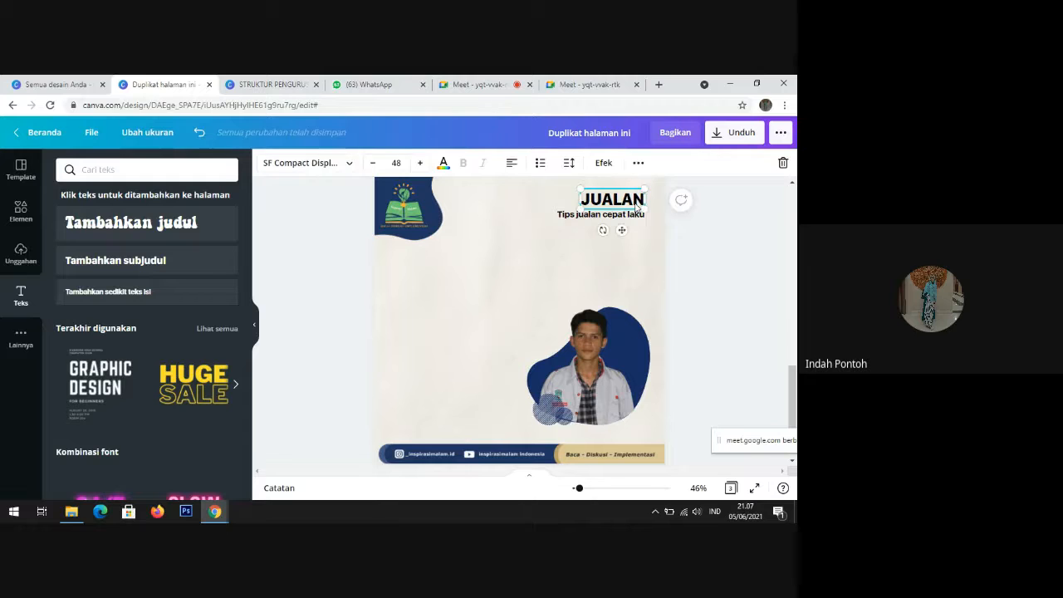
left_click(629, 217)
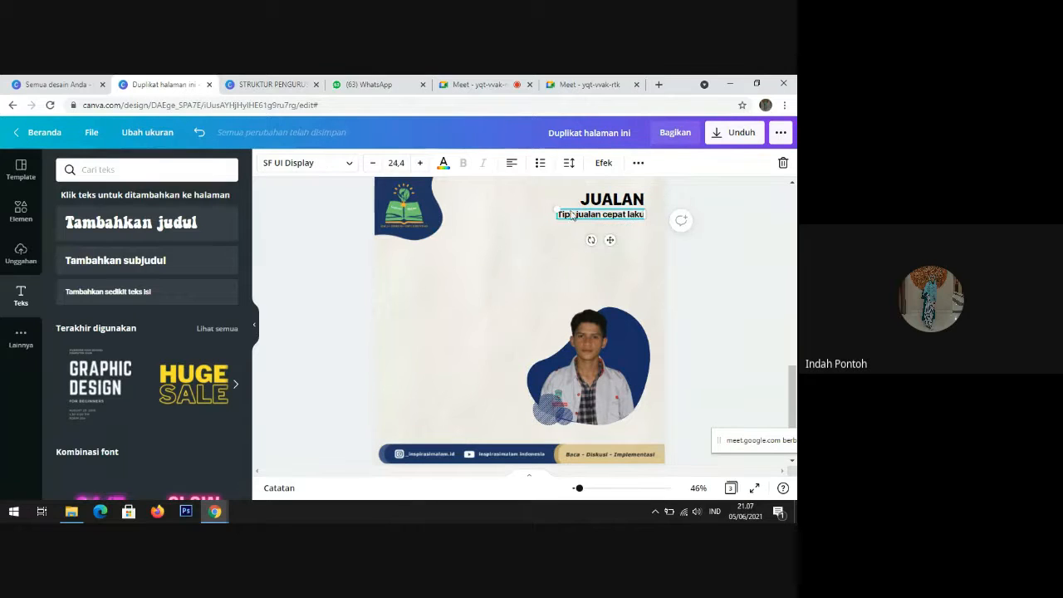
left_click_drag(554, 209, 543, 206)
left_click_drag(602, 239, 604, 241)
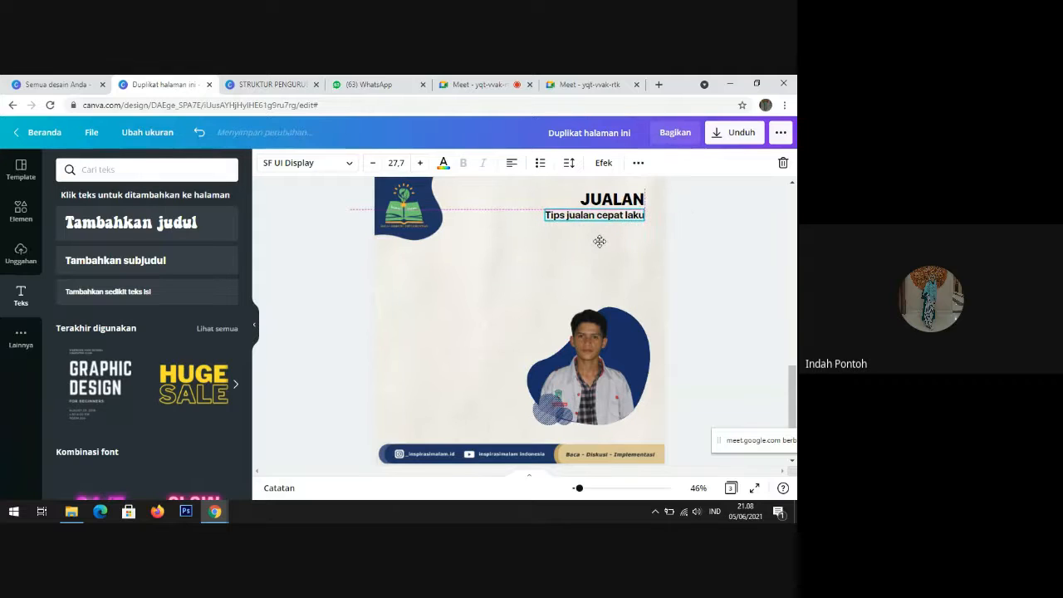
left_click(725, 286)
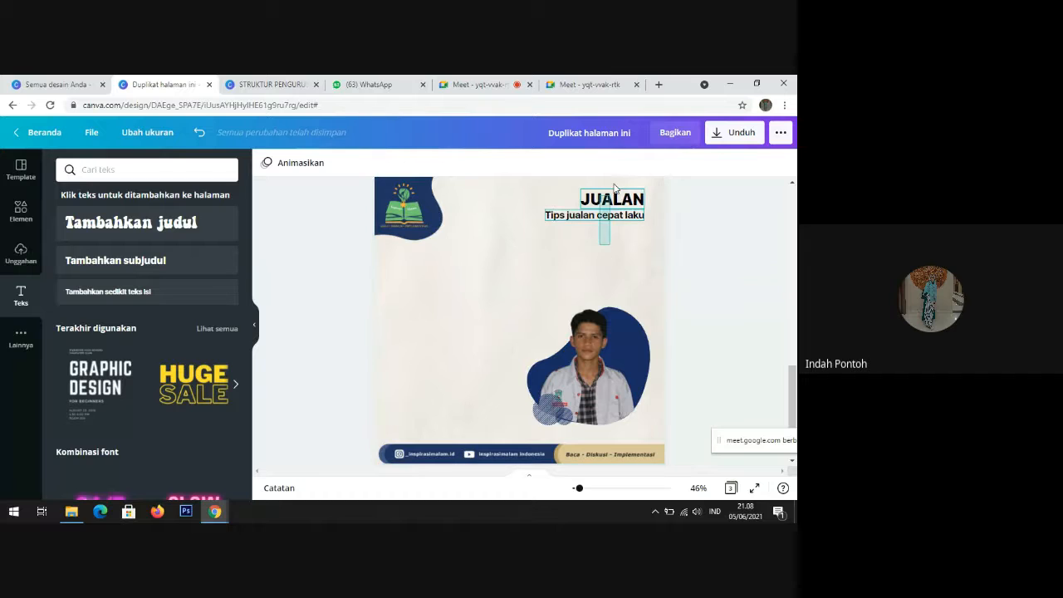
Step: Move JUALAN and the tagline together slightly down and inward from the page's right edge
left_click(620, 204)
left_click_drag(619, 204, 615, 204)
left_click(742, 249)
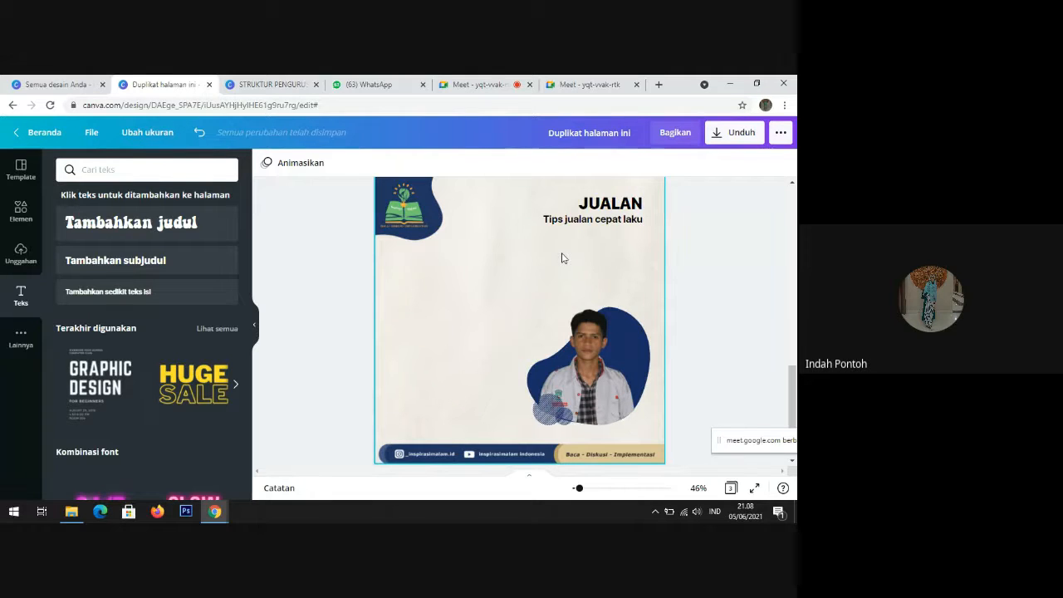
Step: Look up the recent font search "tahoma" and set the JUALAN text to Tahoma Bold
left_click(611, 203)
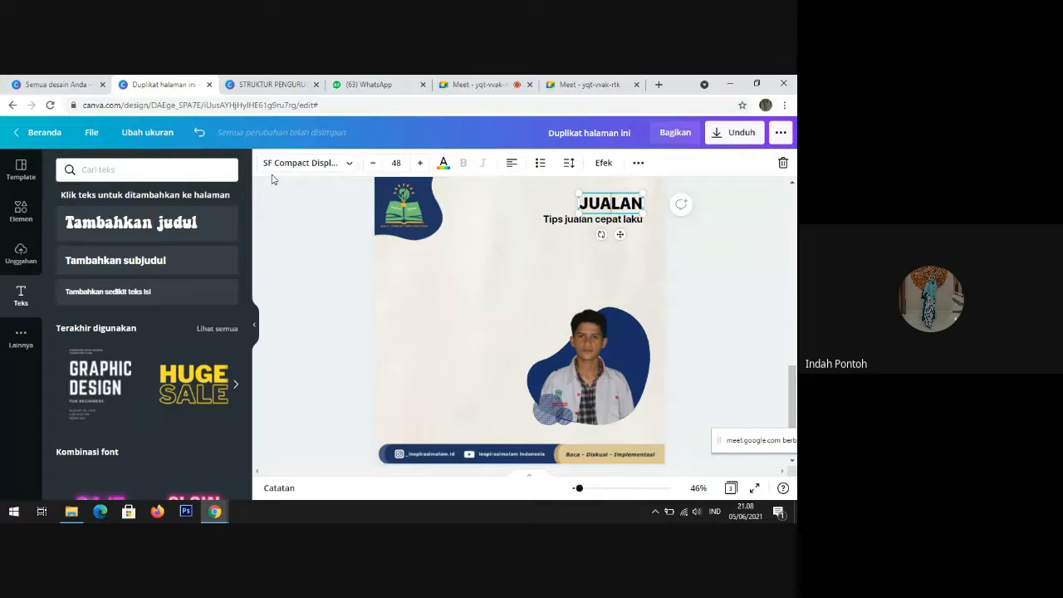
key("ctrl+a")
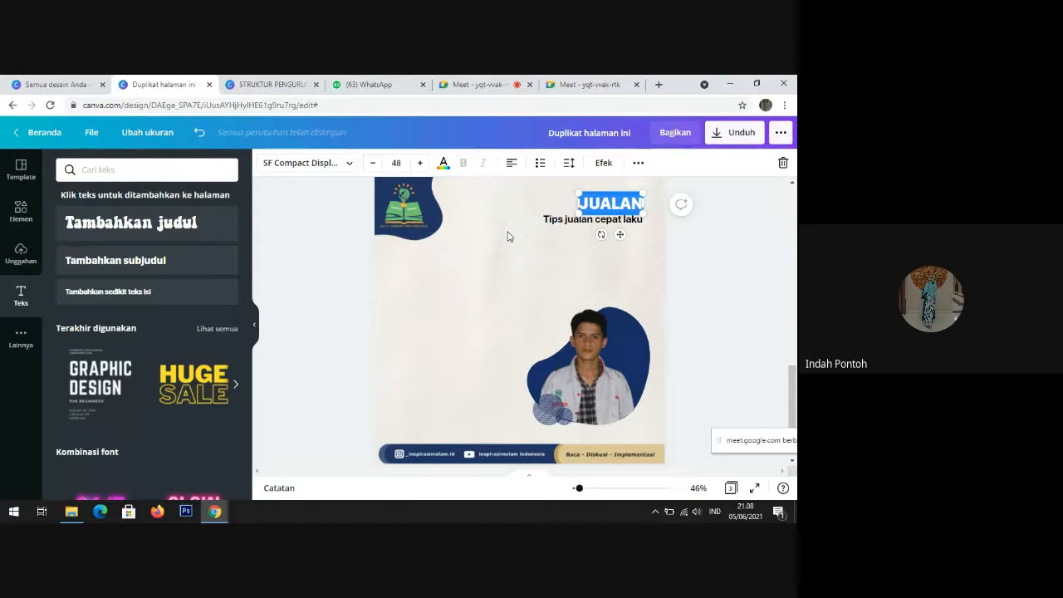
left_click(263, 166)
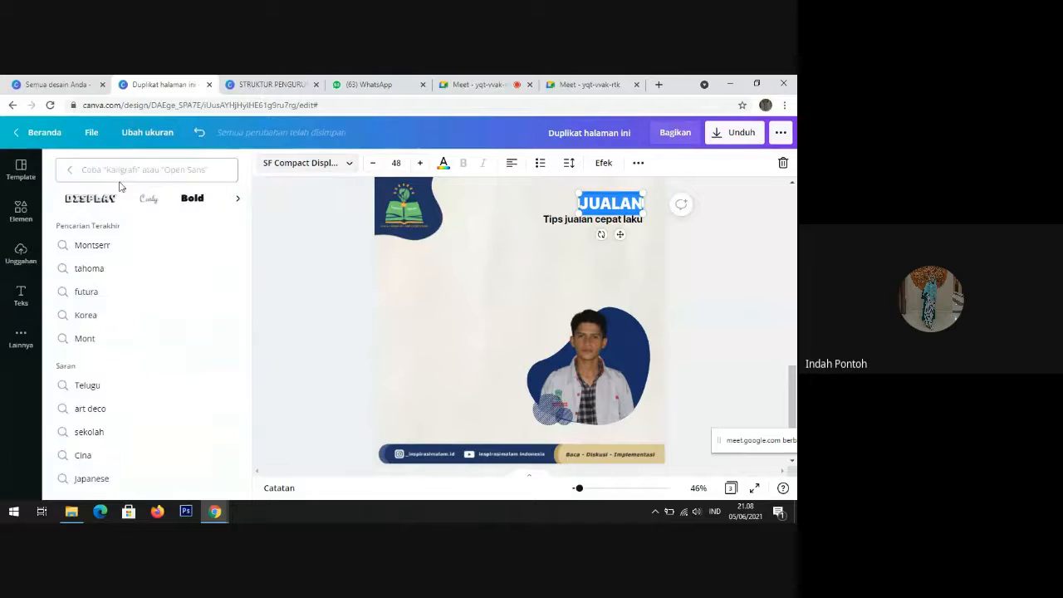
left_click(93, 269)
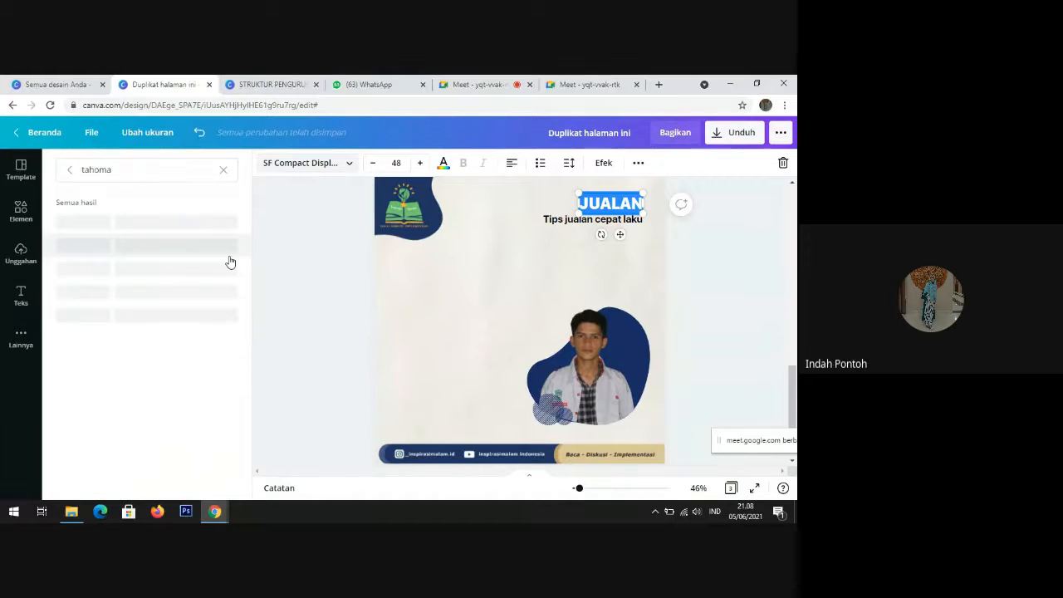
left_click(140, 224)
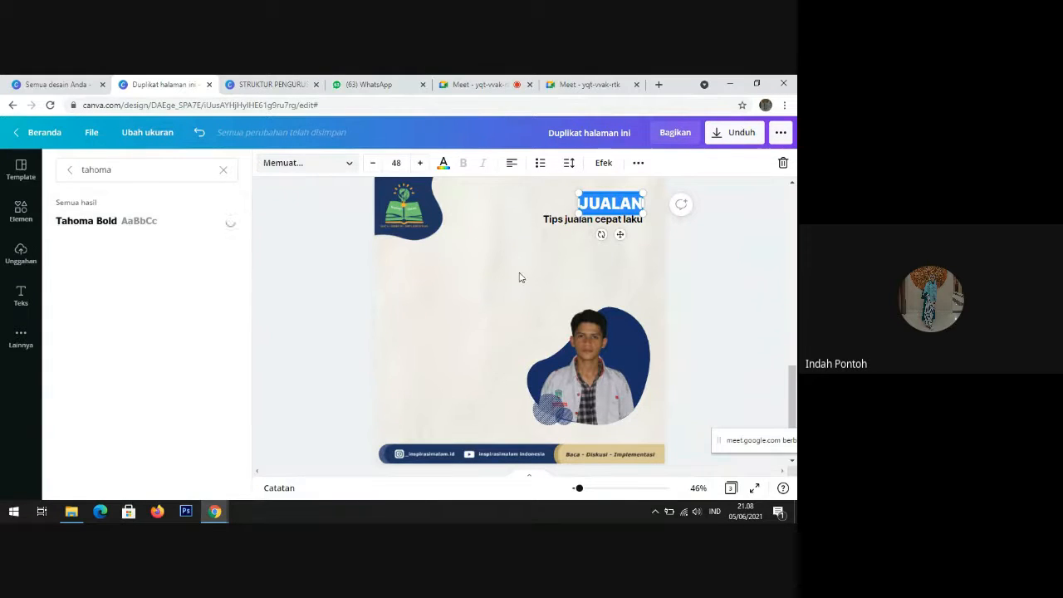
Step: Set the whole "Tips jualan cepat laku" tagline to Tahoma Bold as well
left_click(558, 221)
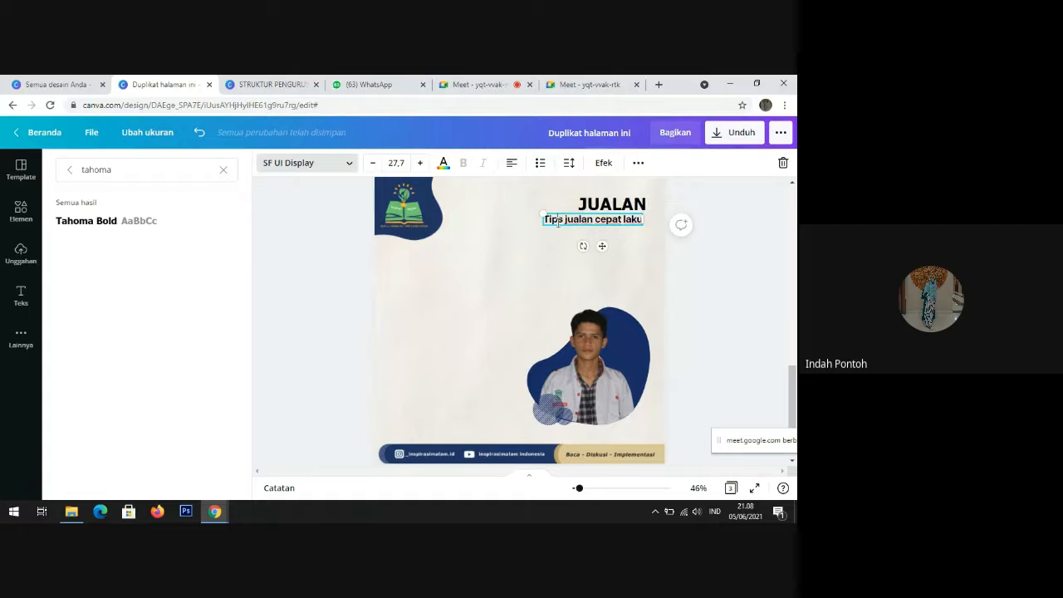
left_click(558, 221)
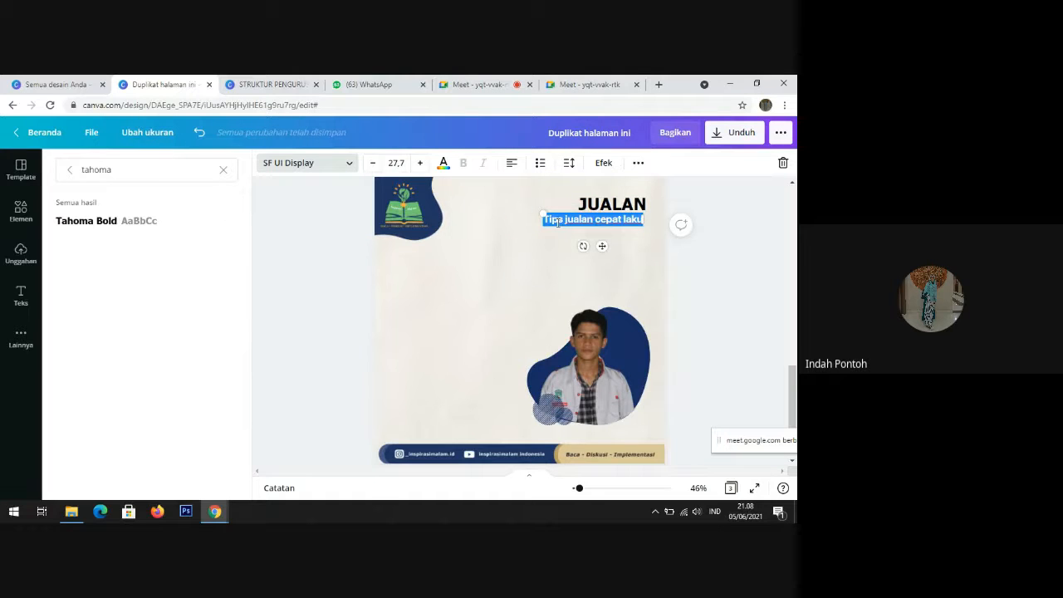
left_click(126, 223)
left_click(334, 284)
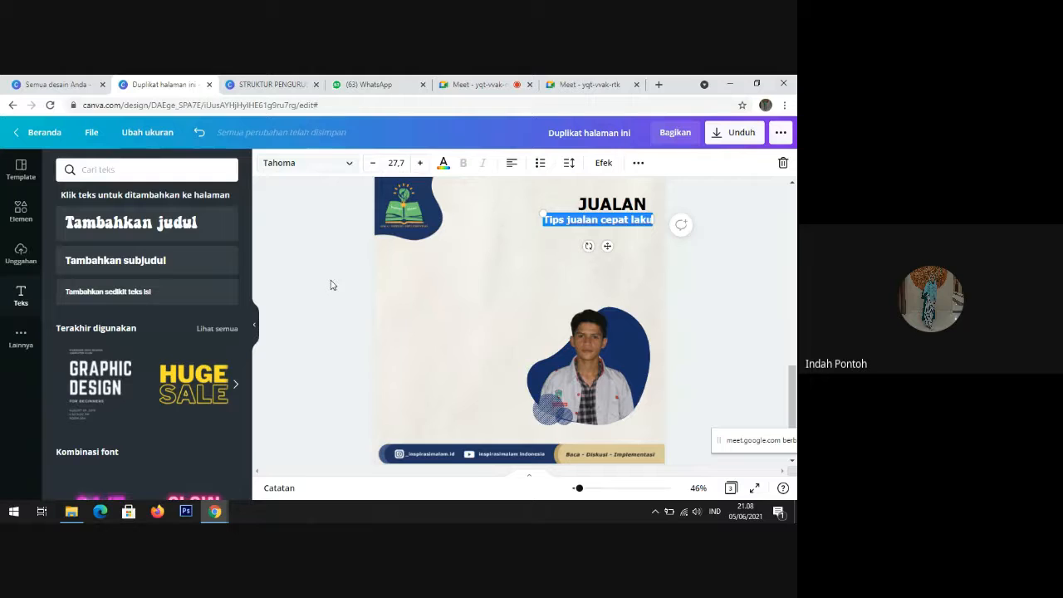
Step: Shift the tagline sideways so its right edge lines up with JUALAN again
left_click(622, 223)
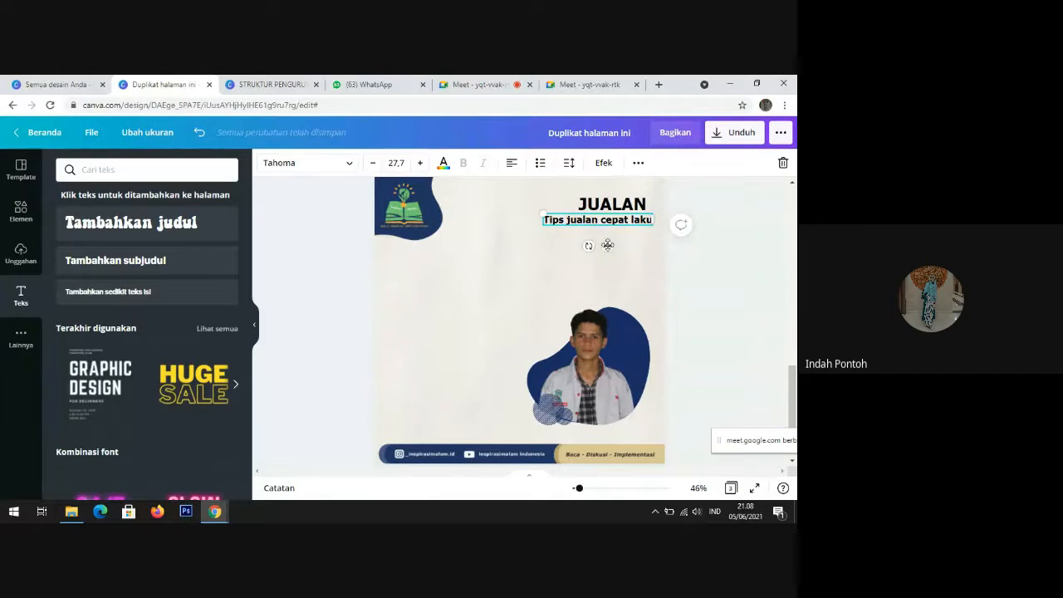
left_click_drag(610, 245, 605, 245)
left_click(793, 348)
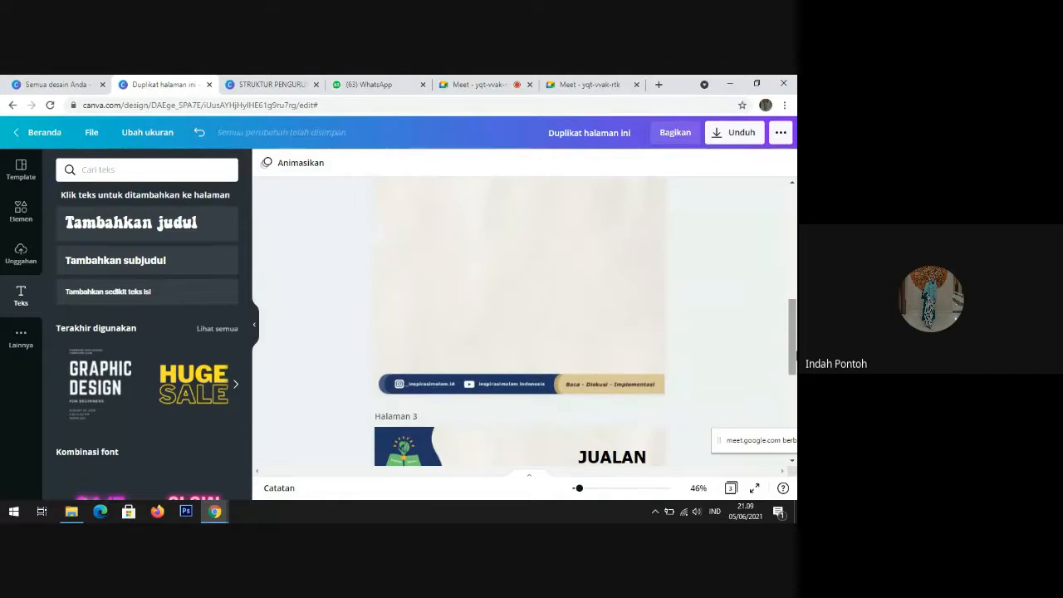
left_click_drag(793, 349, 794, 412)
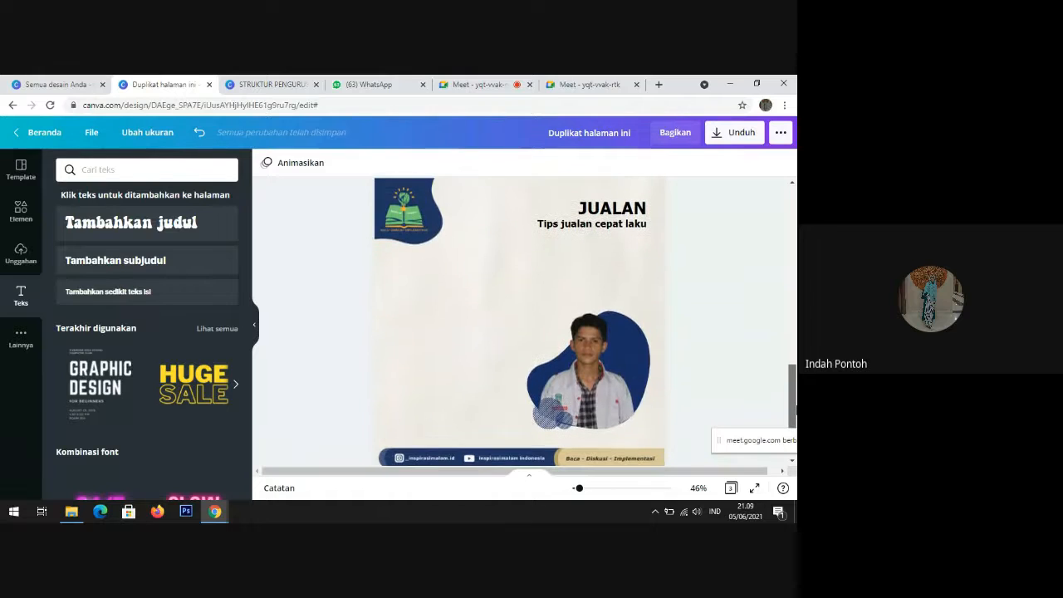
left_click(633, 224)
left_click(723, 225)
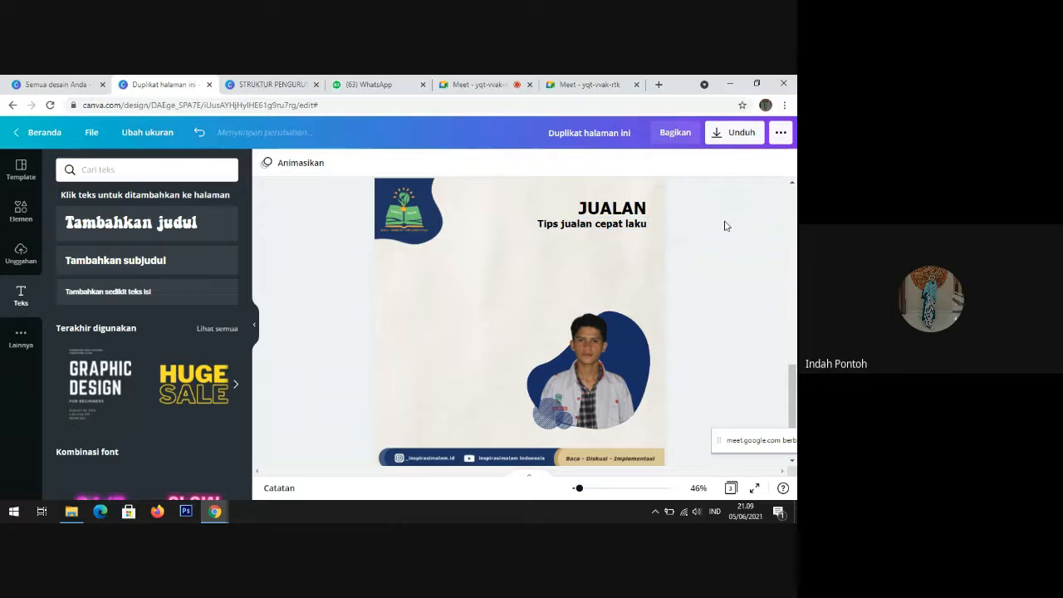
Step: Move JUALAN and the tagline slightly up and enlarge the tagline to about size 32.3
left_click(599, 214)
left_click_drag(599, 214, 516, 211)
left_click(746, 292)
left_click(567, 220)
left_click(681, 222)
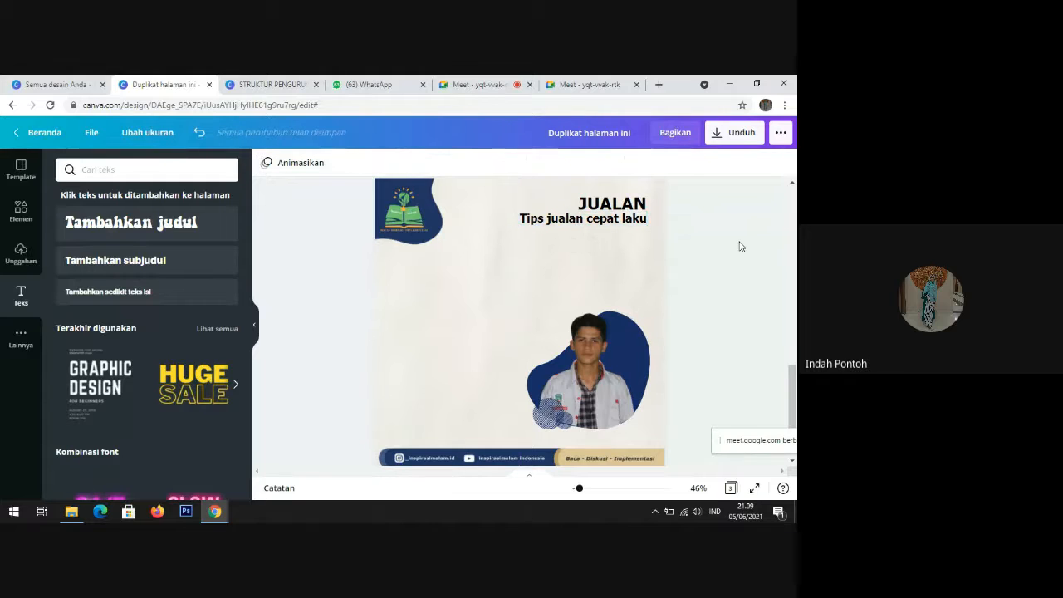
Step: Reduce the tagline to about size 28.9, keeping its right edge aligned with JUALAN
left_click(540, 219)
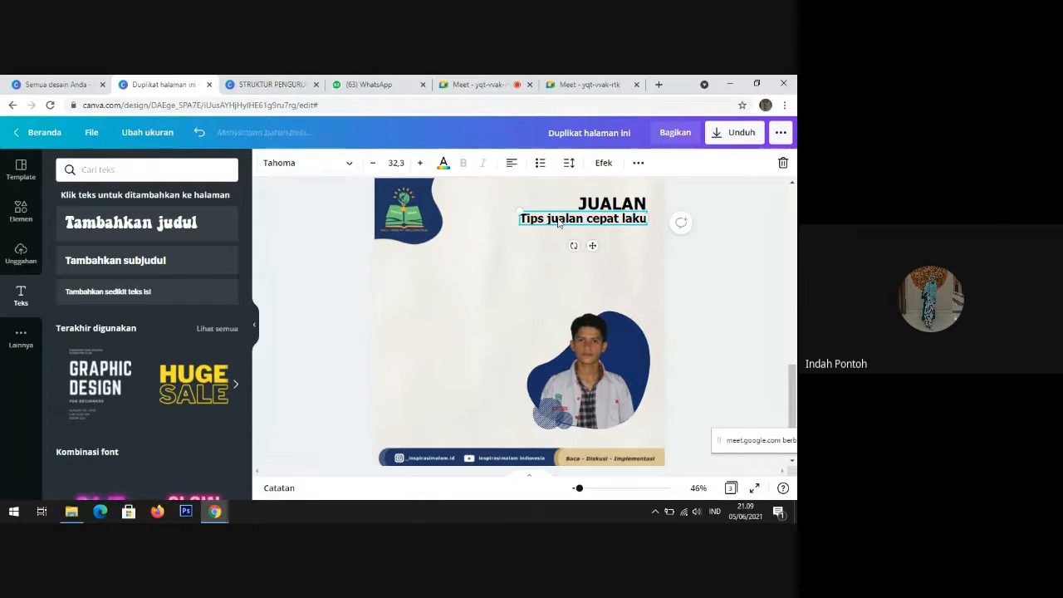
left_click_drag(517, 212, 534, 216)
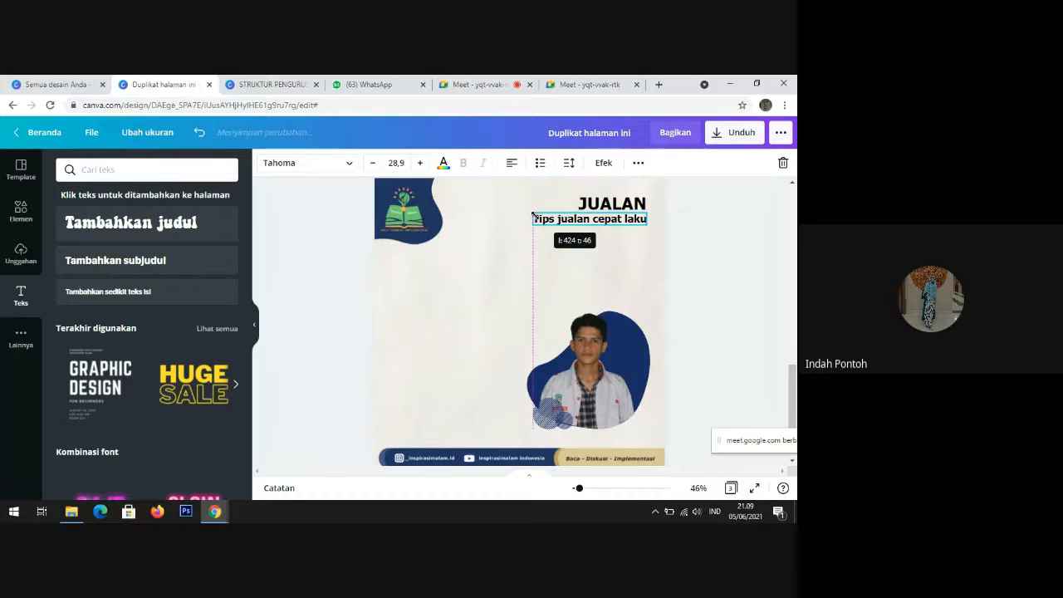
left_click(681, 223)
left_click(736, 330)
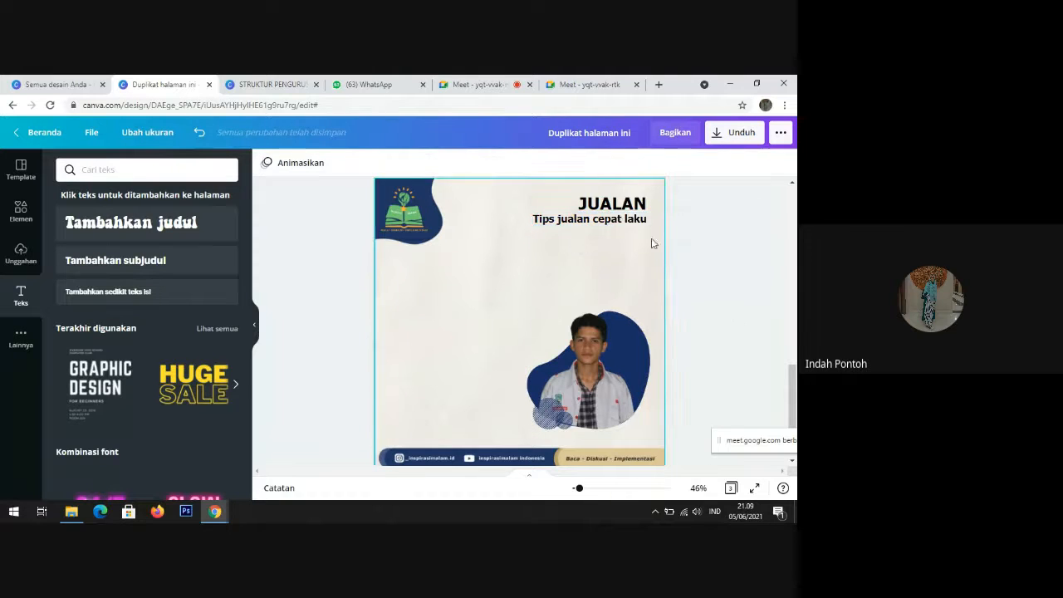
left_click(636, 206)
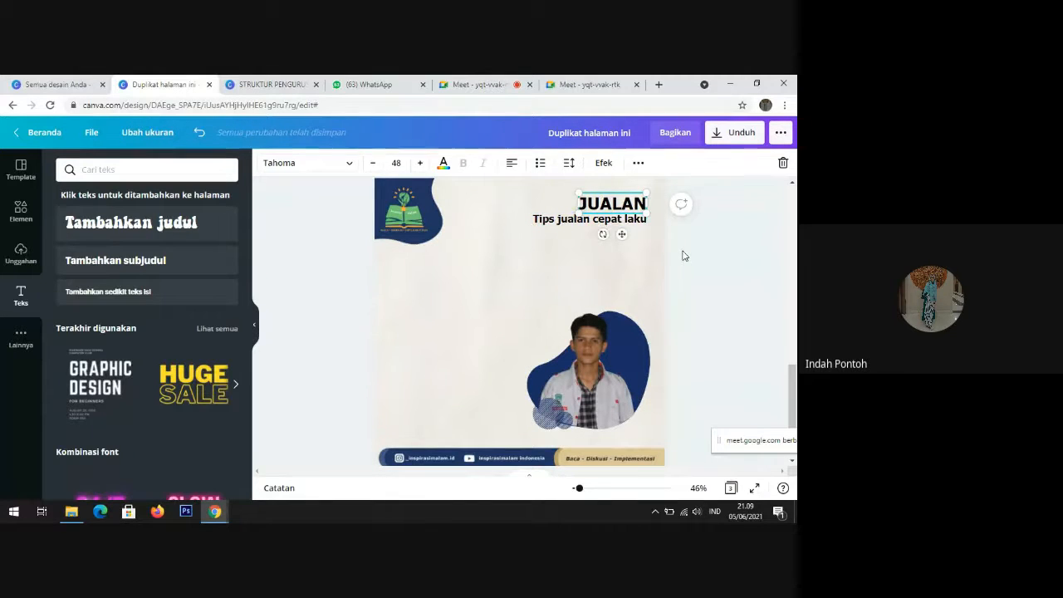
left_click(656, 245)
left_click(598, 221)
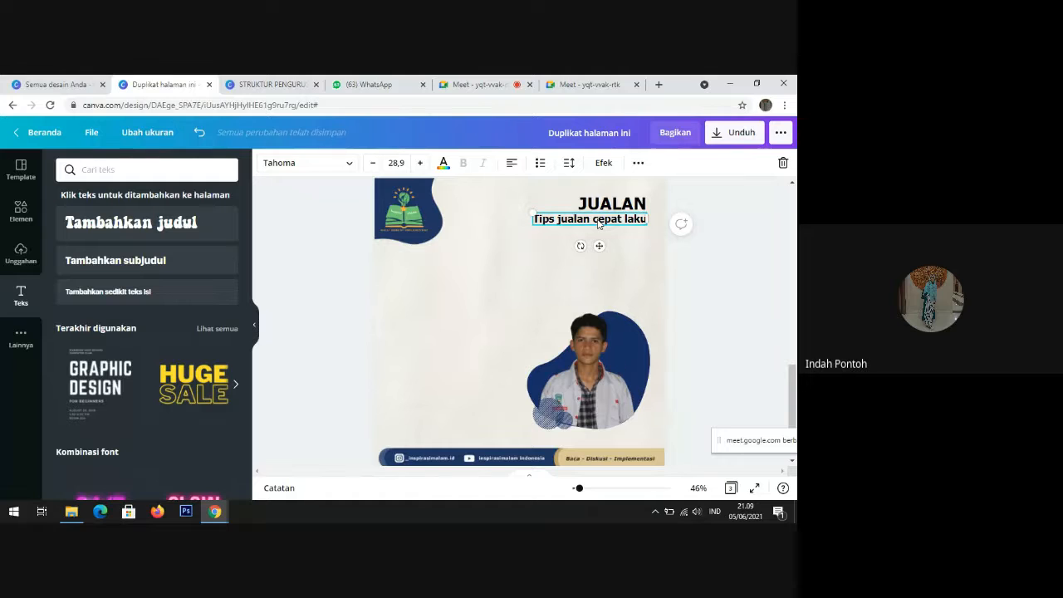
left_click(601, 207)
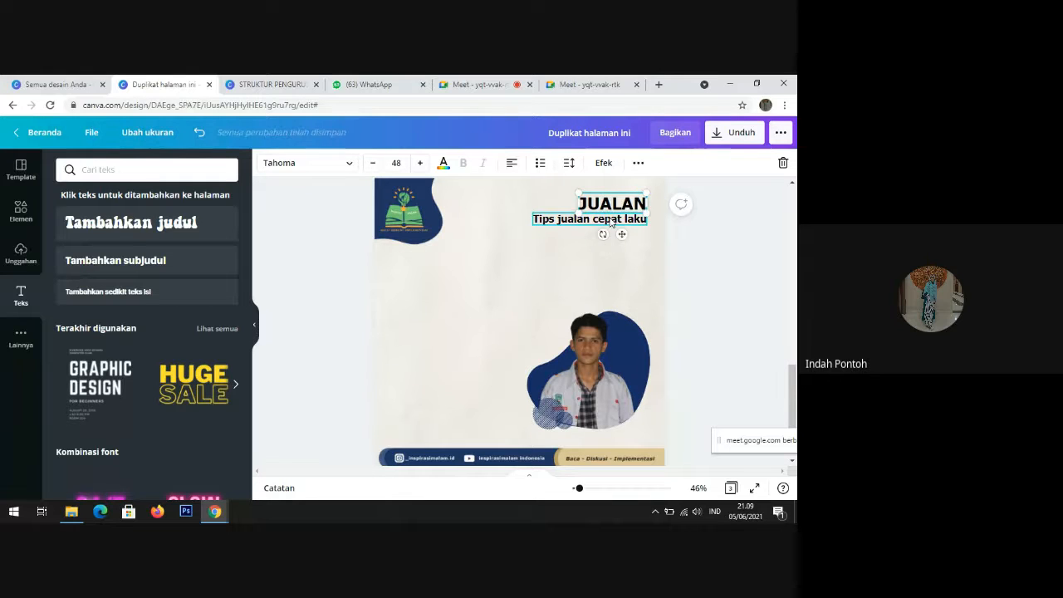
Step: Try the document's gold #eac172 on the tagline text and settle on the navy blue #182d64
left_click(611, 222)
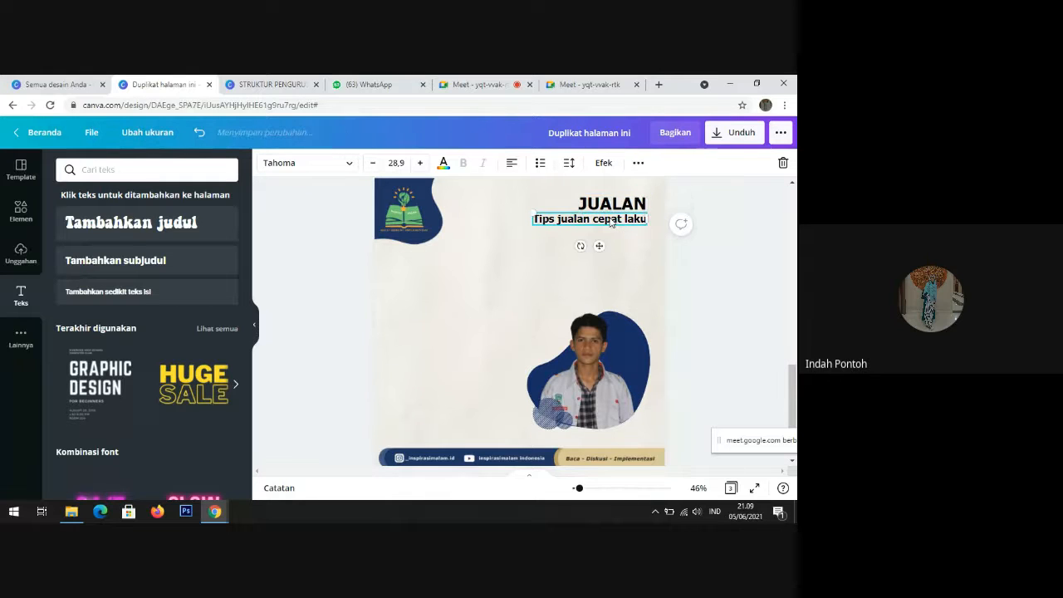
left_click(443, 164)
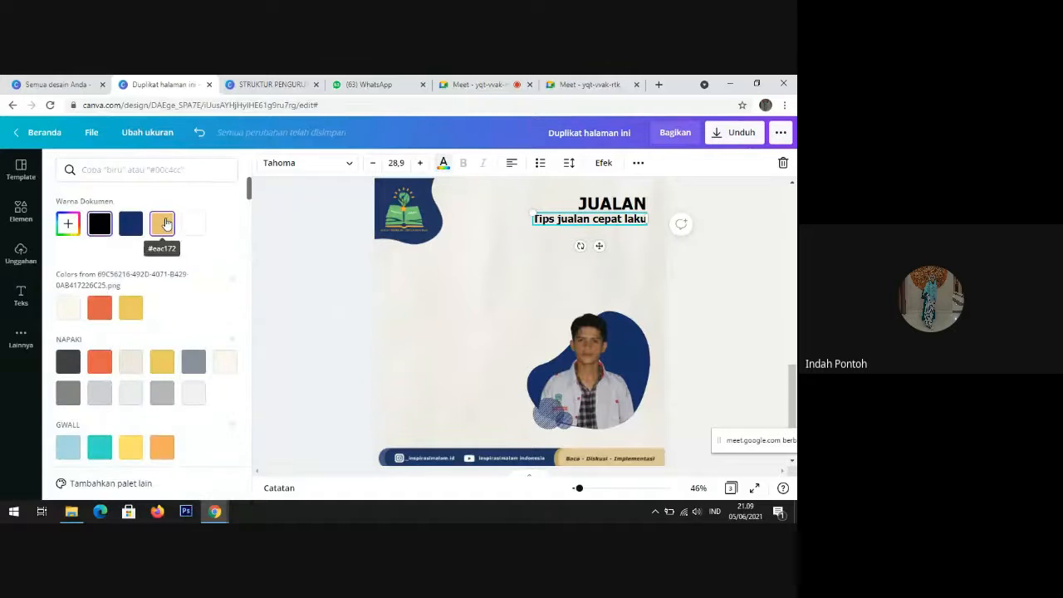
left_click(165, 222)
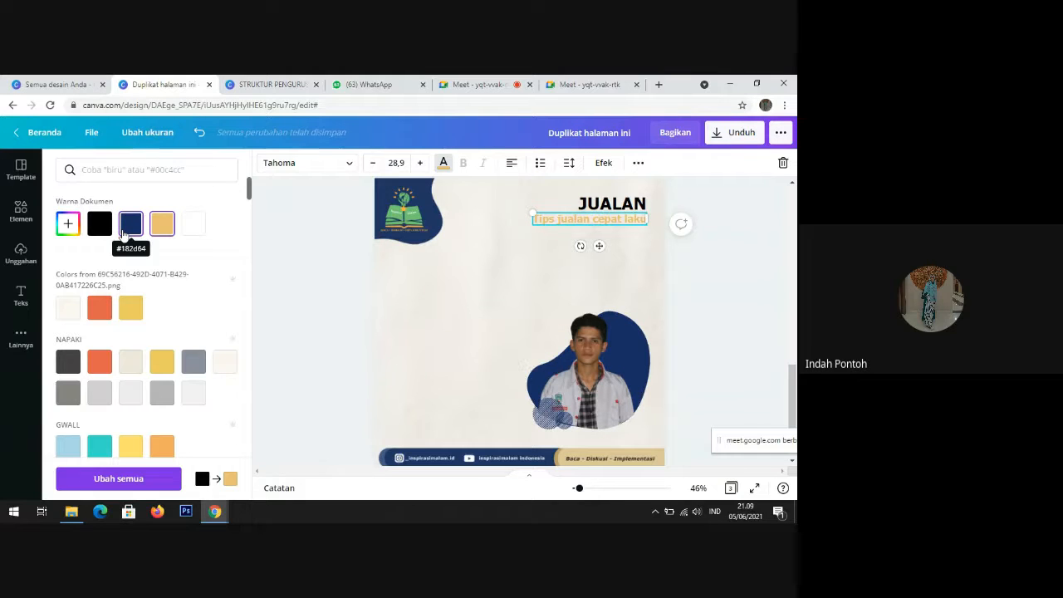
left_click(130, 224)
left_click(294, 292)
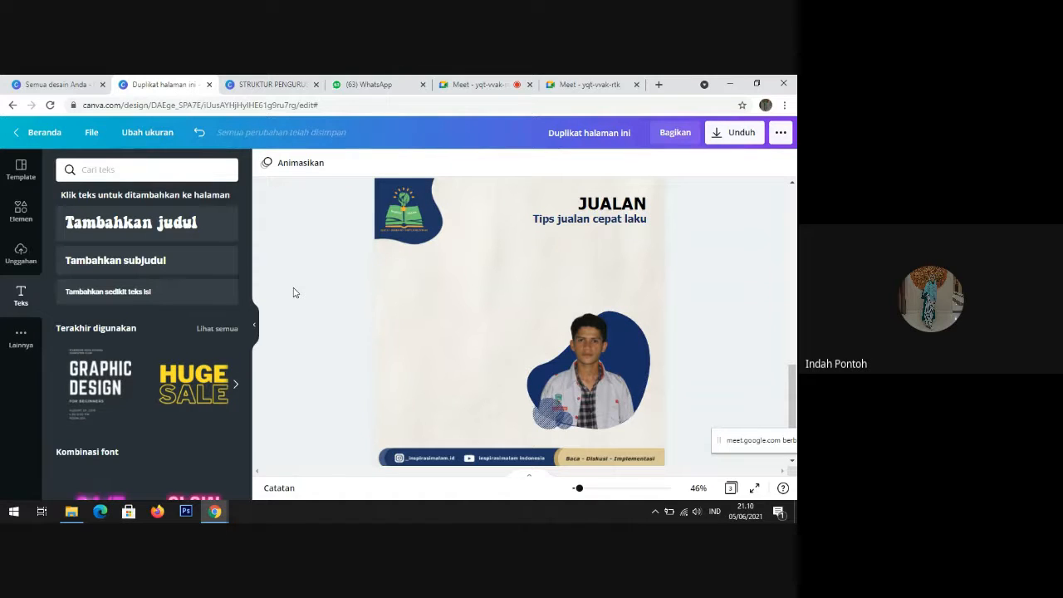
left_click(588, 220)
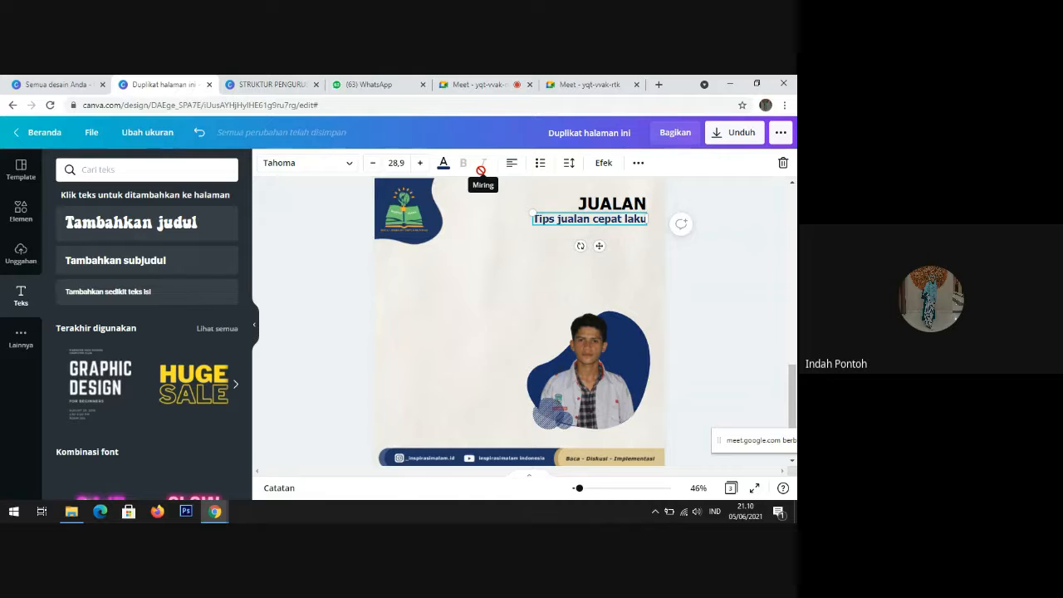
left_click(743, 299)
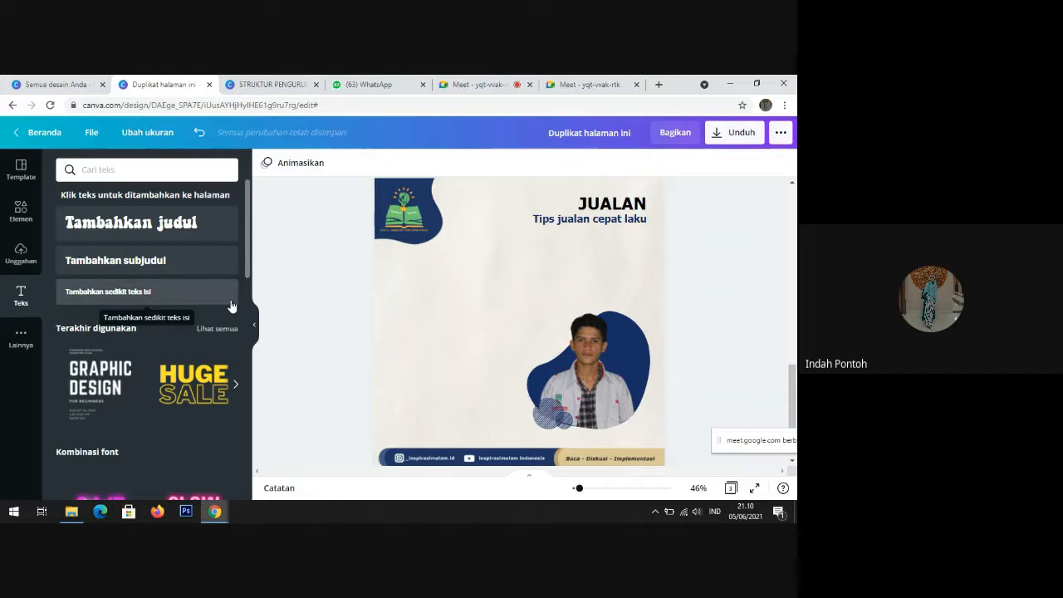
Step: Add a body text beside the portrait with the person's first name, enlarged to about size 34.1 and moved slightly down
left_click(204, 297)
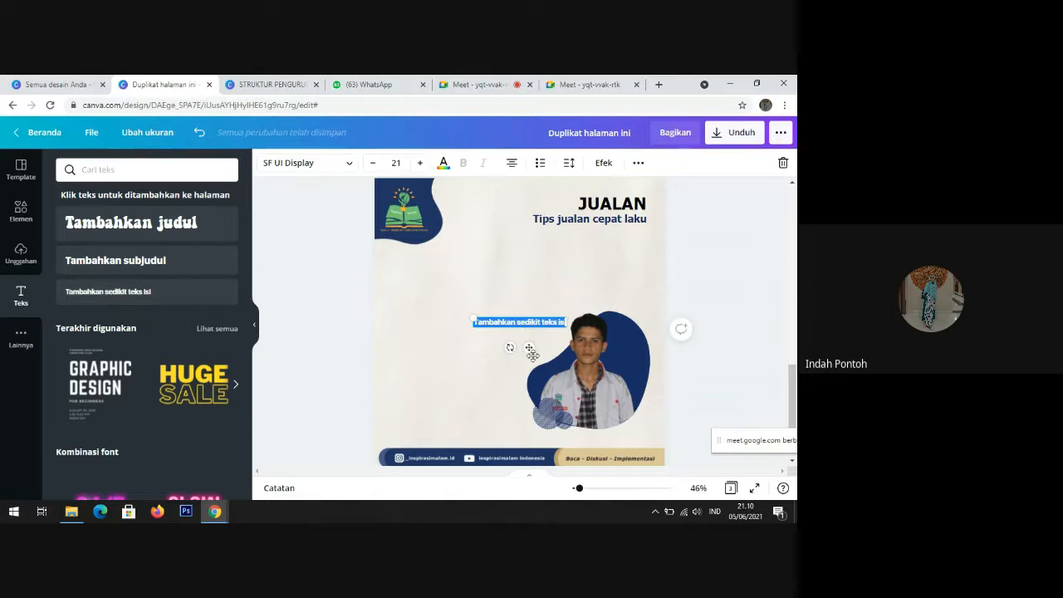
left_click_drag(528, 354, 454, 371)
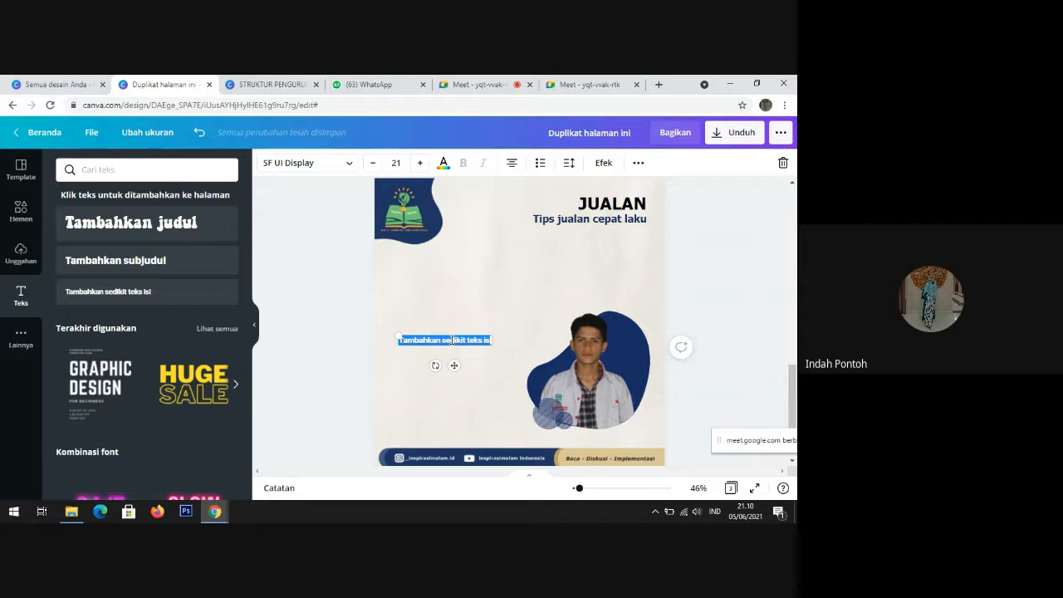
type("Zidar")
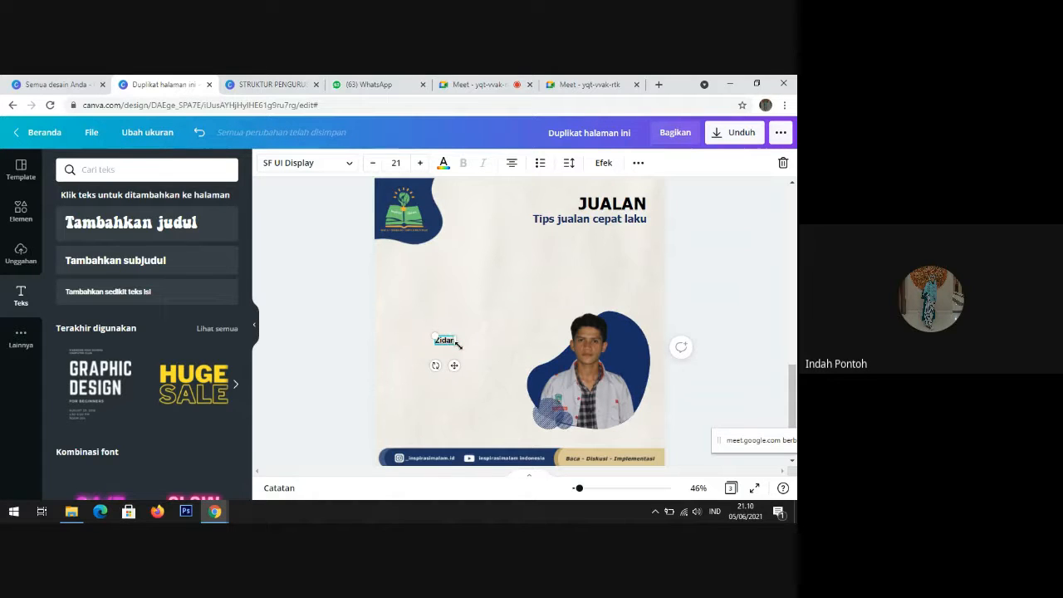
left_click_drag(456, 343, 457, 408)
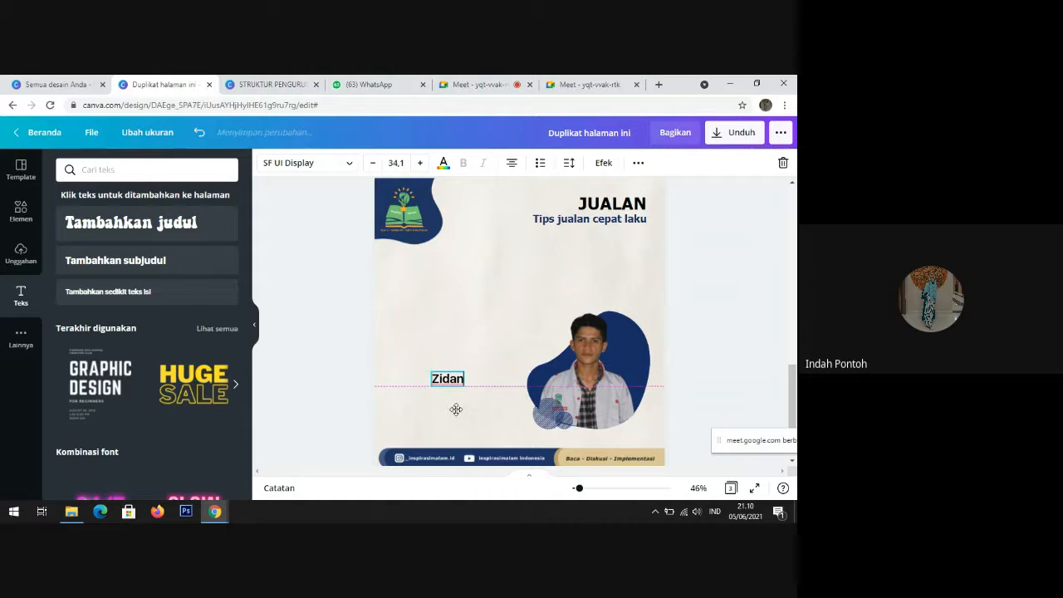
Step: Search the fonts for Tahoma for the name text, and set its font to Montserrat instead
left_click(321, 164)
type("tahoma")
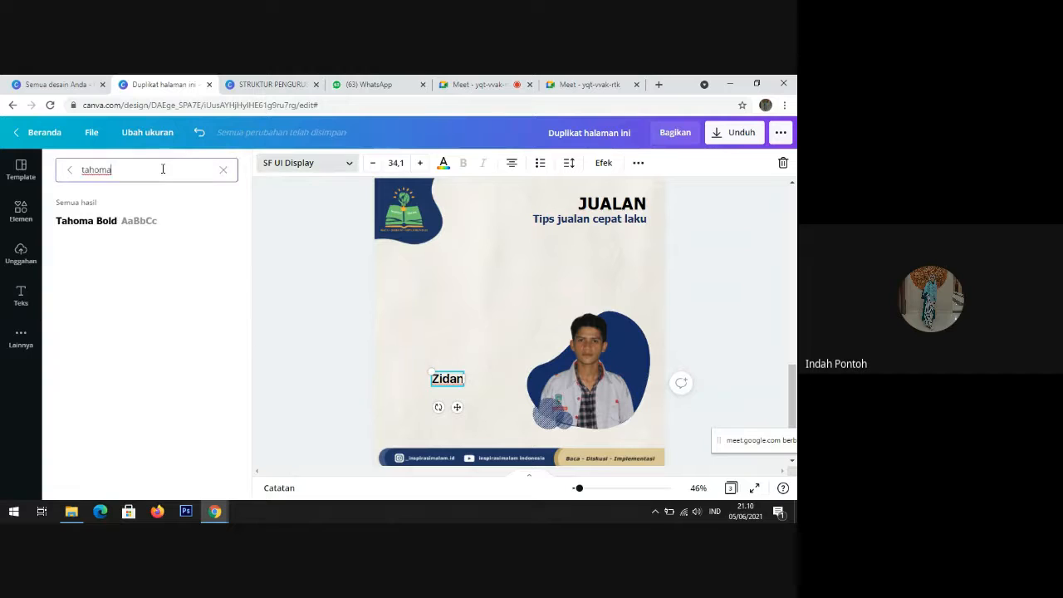
key("BackSpace")
key("BackSpace")
key("BackSpace")
key("BackSpace")
key("BackSpace")
key("BackSpace")
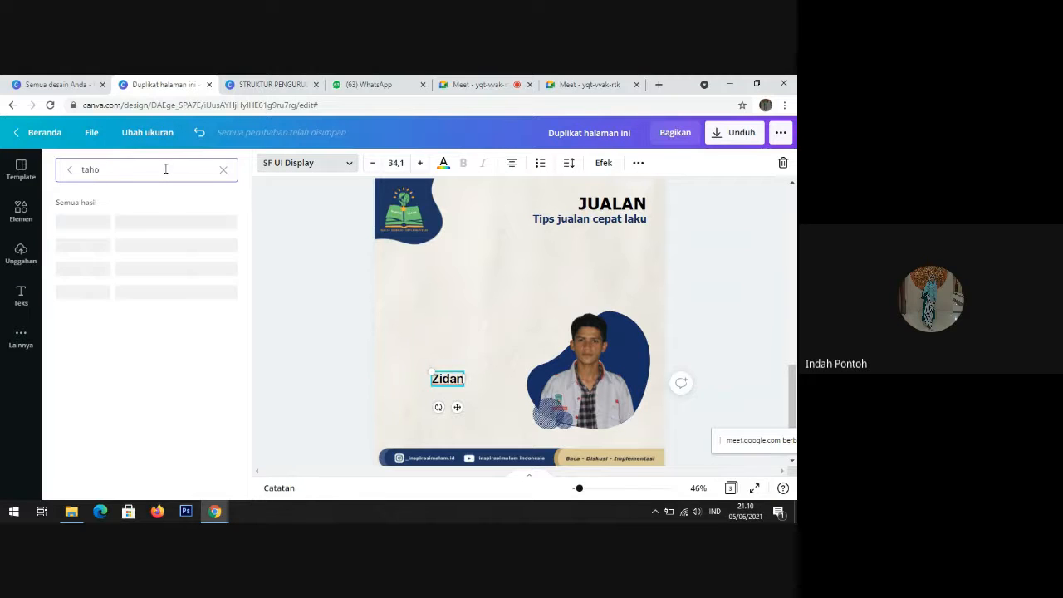
double_click(447, 379)
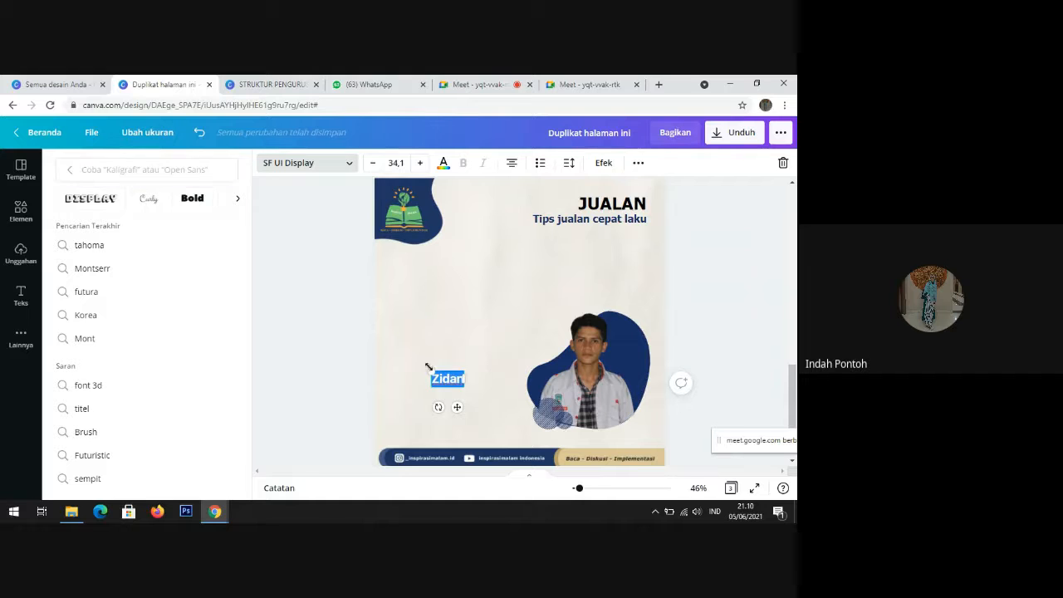
left_click(199, 167)
type("Montse")
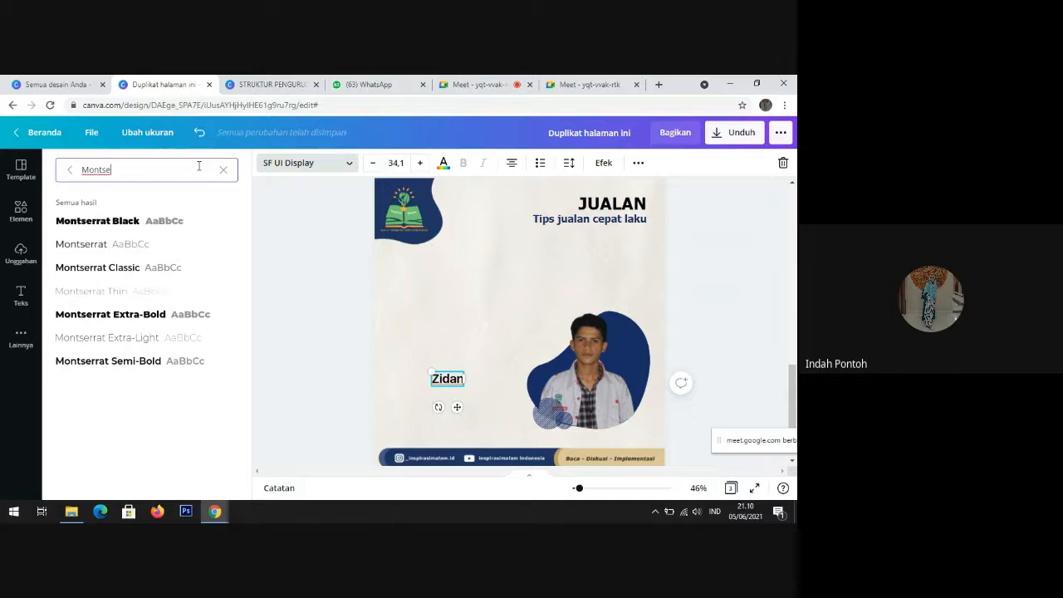
left_click(123, 246)
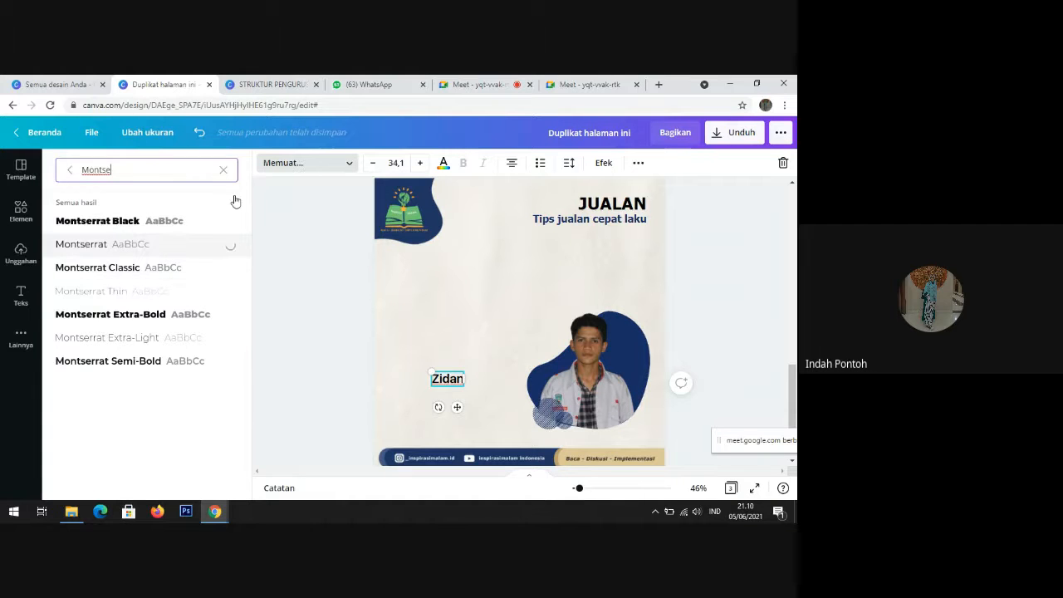
left_click(225, 169)
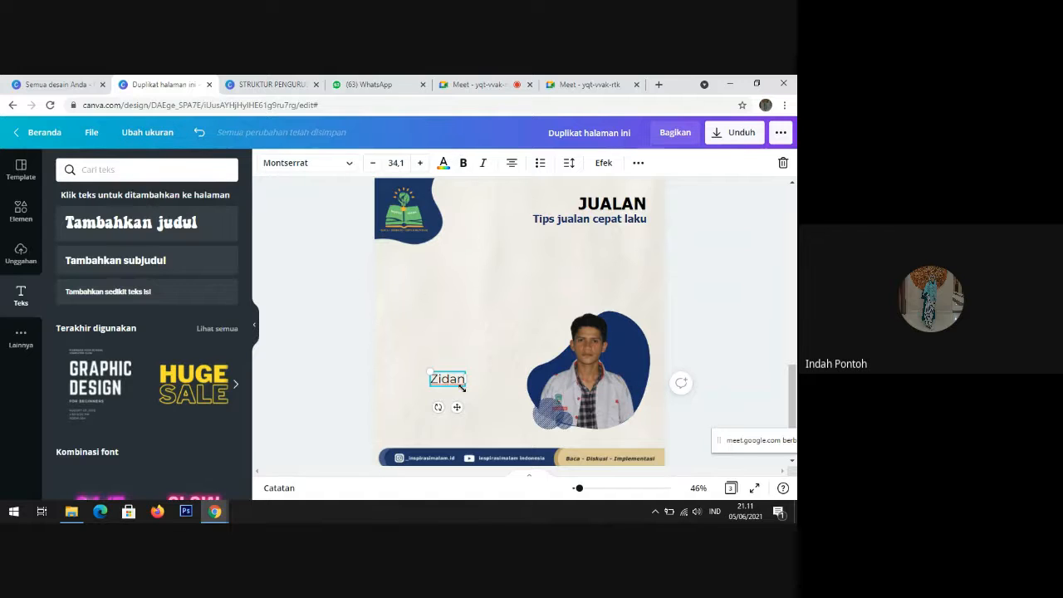
Step: Enlarge the name to about size 41.7 further from the portrait, and make it bold
left_click_drag(479, 393, 436, 412)
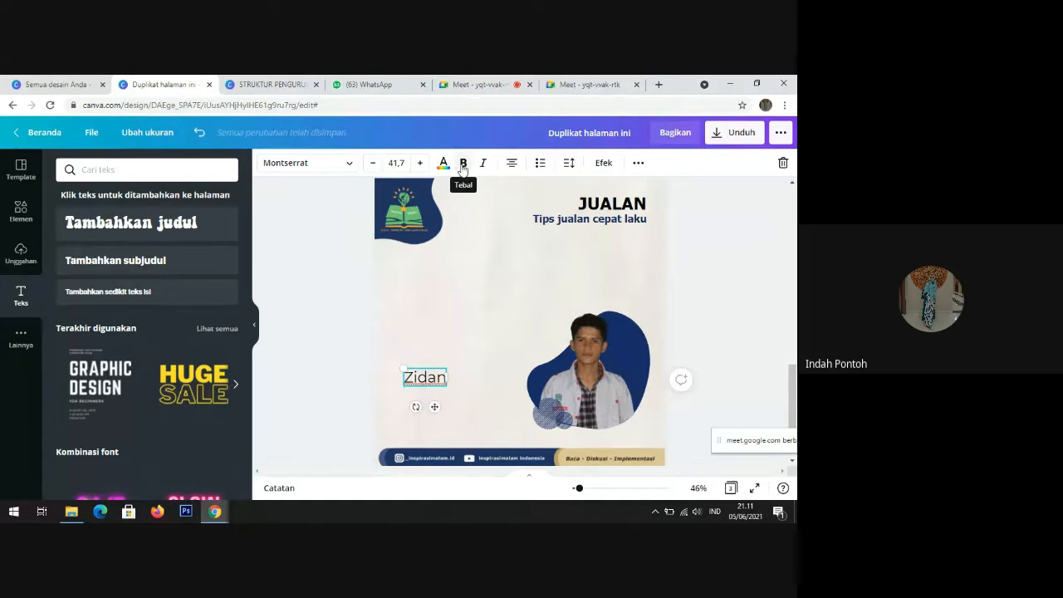
left_click(462, 165)
left_click(313, 336)
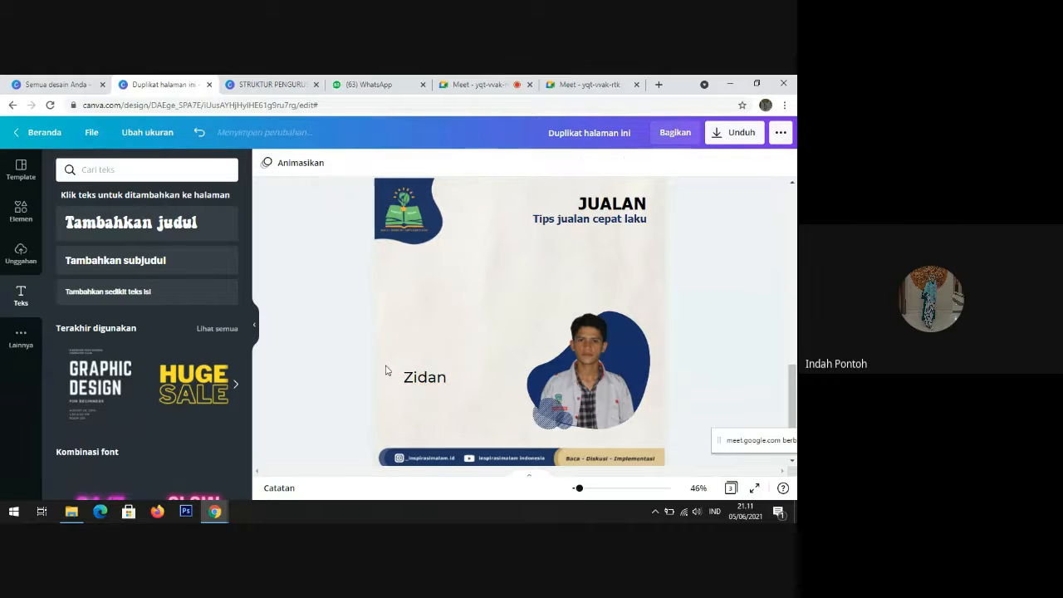
Step: Duplicate the name text just below the original and replace the copy's wording with "Crew Desain Grafis"
left_click(421, 378)
key("ctrl+d")
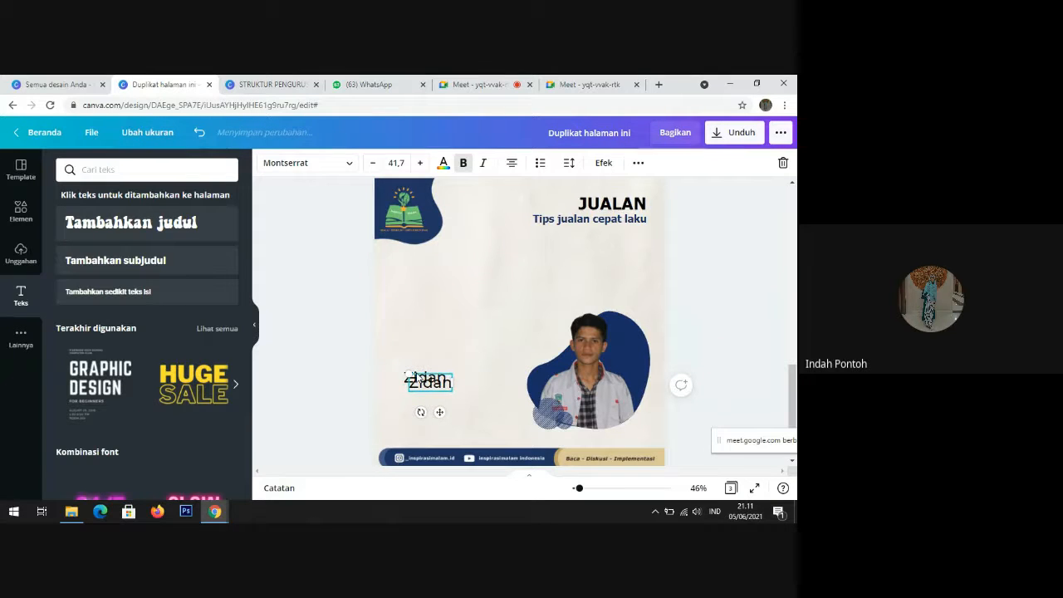
left_click_drag(423, 387, 419, 399)
double_click(420, 397)
type("Cr")
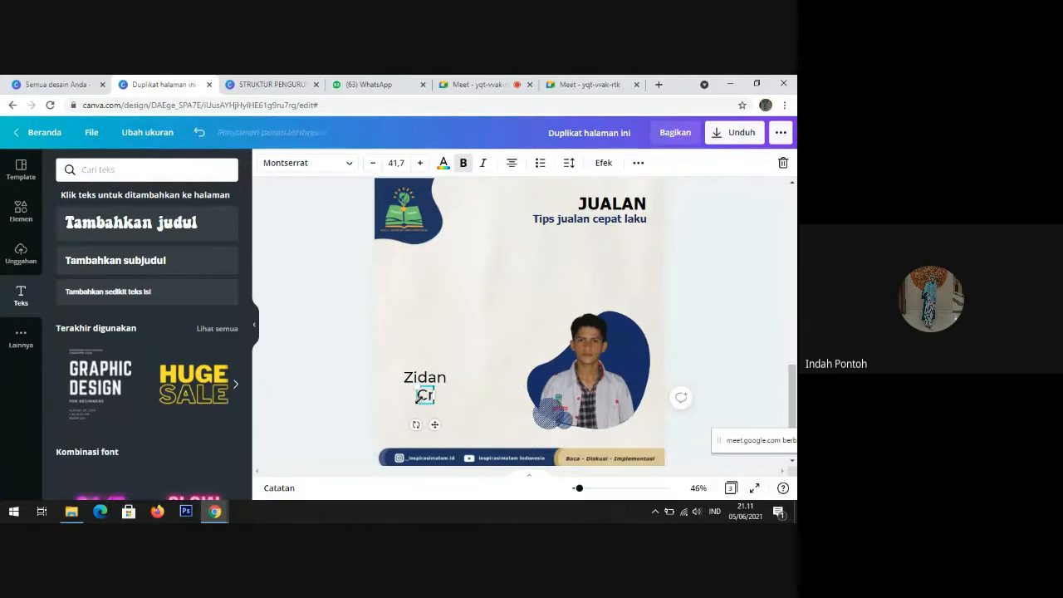
type("ew Desa")
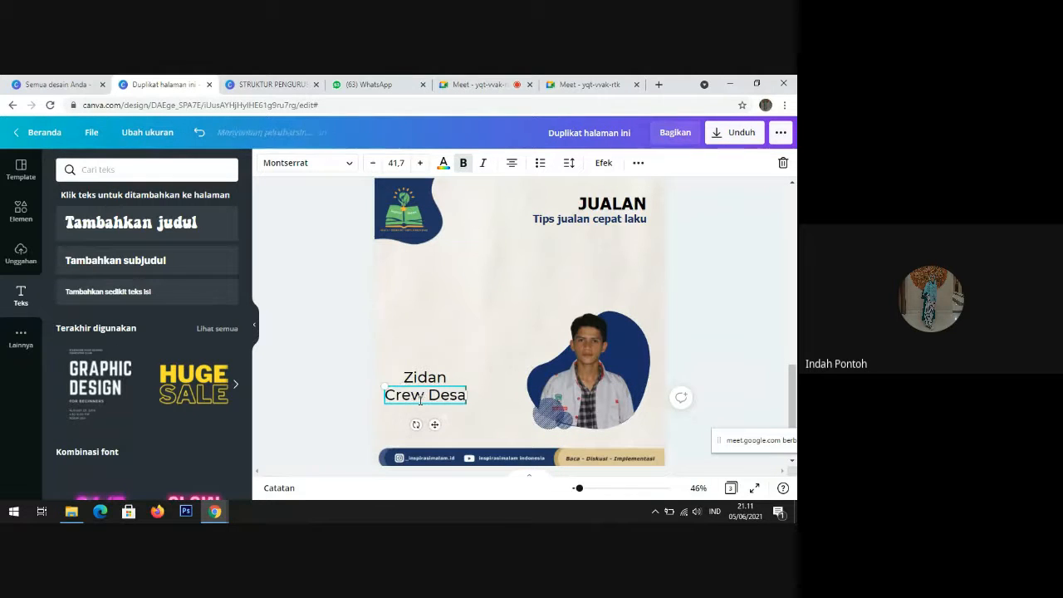
type("in Gra")
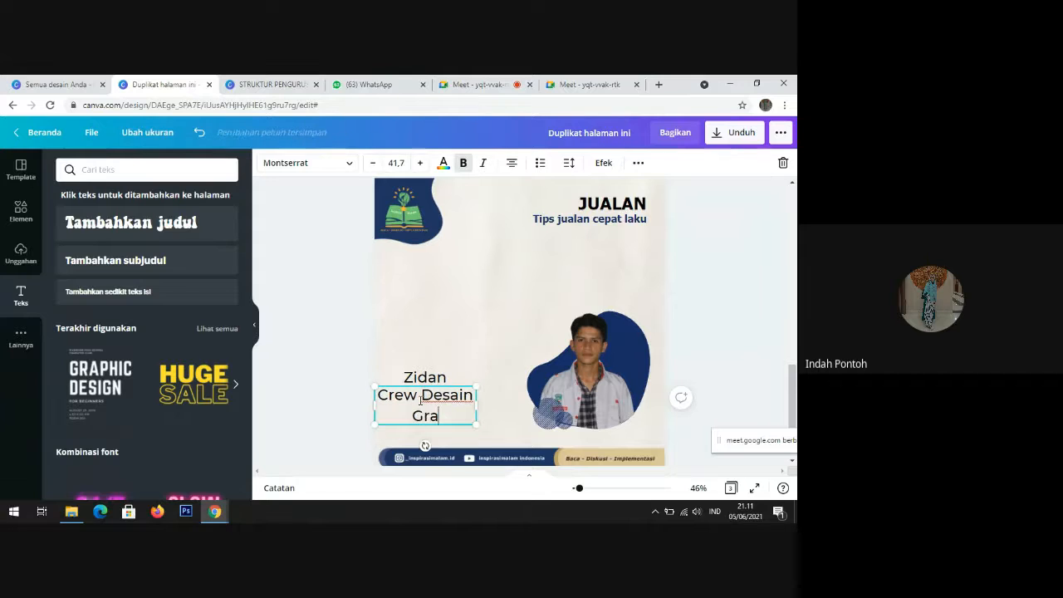
type("fid")
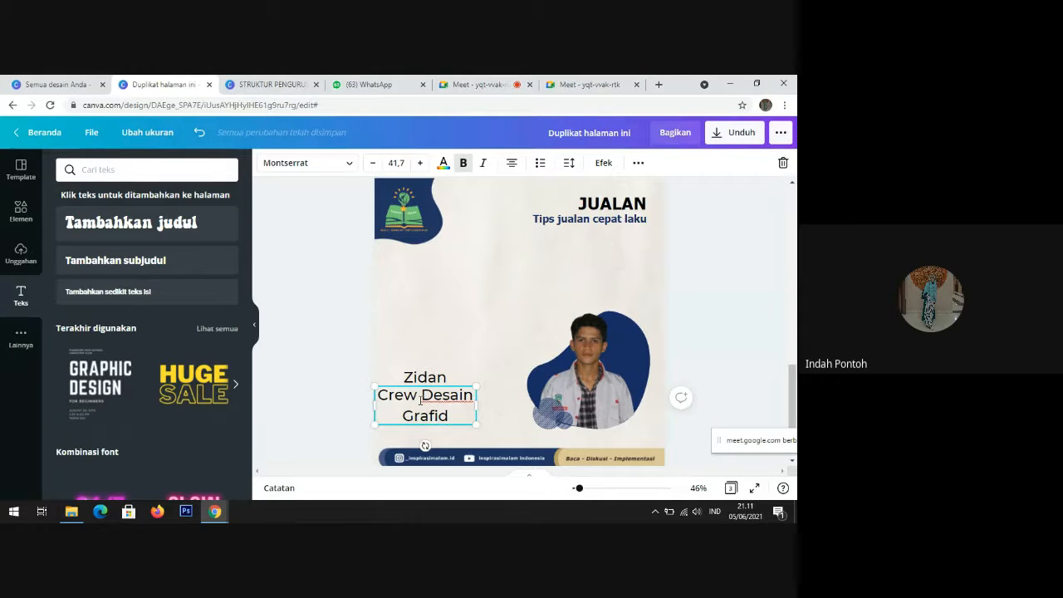
key("BackSpace")
type("s")
Step: Reduce the whole "Crew Desain Grafis" text to size 25.7 so it fits on one line
key("ctrl+a")
key("ctrl+shift+comma")
key("ctrl+shift+comma")
key("ctrl+shift+comma")
key("ctrl+shift+comma")
key("ctrl+shift+comma")
key("ctrl+shift+comma")
key("ctrl+shift+comma")
key("ctrl+shift+comma")
key("ctrl+shift+comma")
key("ctrl+shift+comma")
key("ctrl+shift+comma")
key("ctrl+shift+comma")
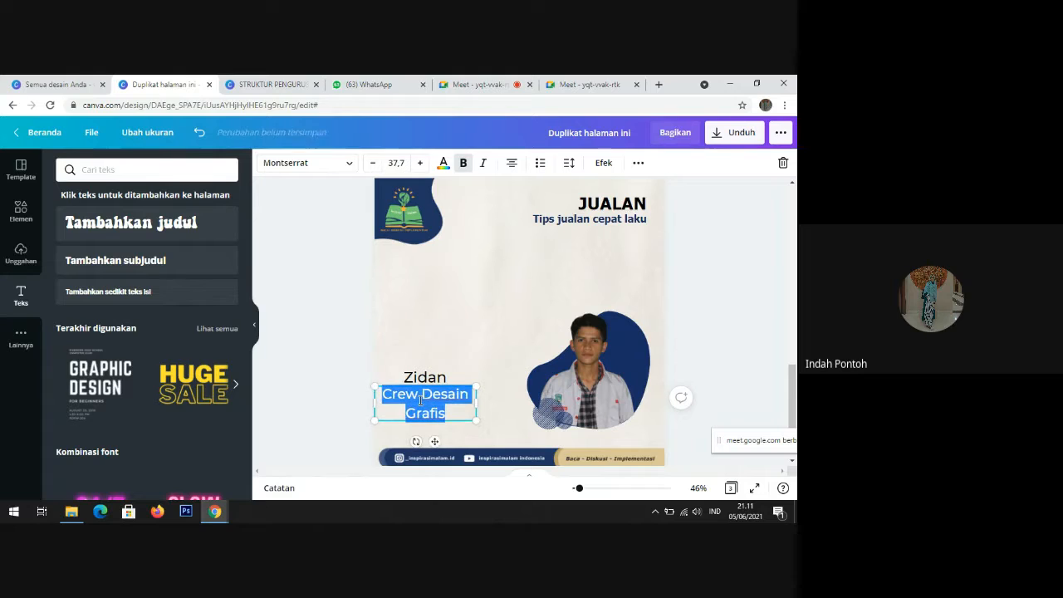
key("ctrl+shift+comma")
key("ctrl+shift+comma")
key("ctrl+shift+comma")
key("ctrl+shift+comma")
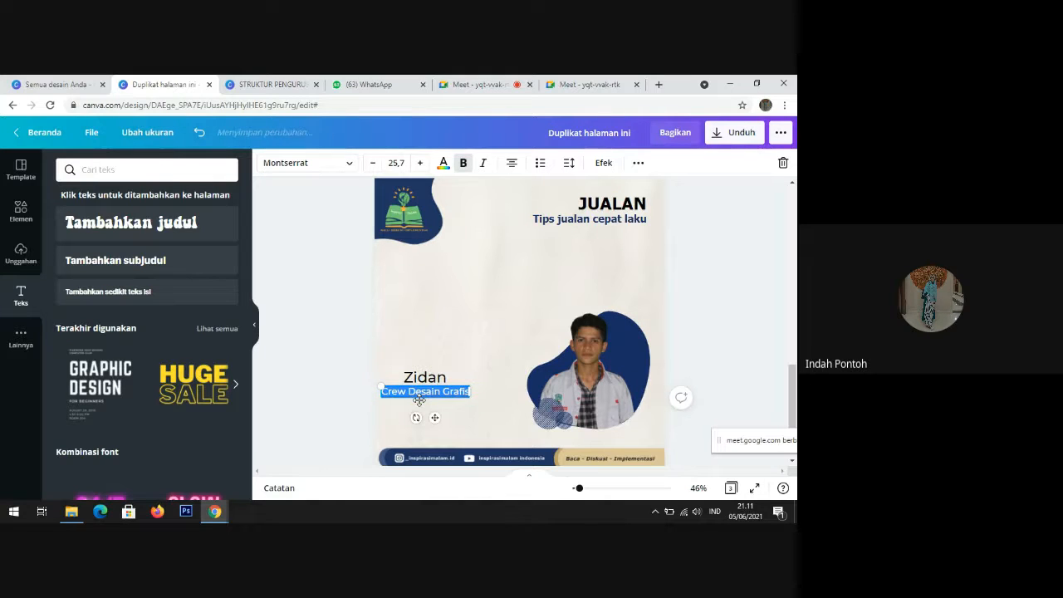
Step: Line up "Crew Desain Grafis" with the left edge of the name and set its text alignment to left
left_click_drag(436, 417, 457, 417)
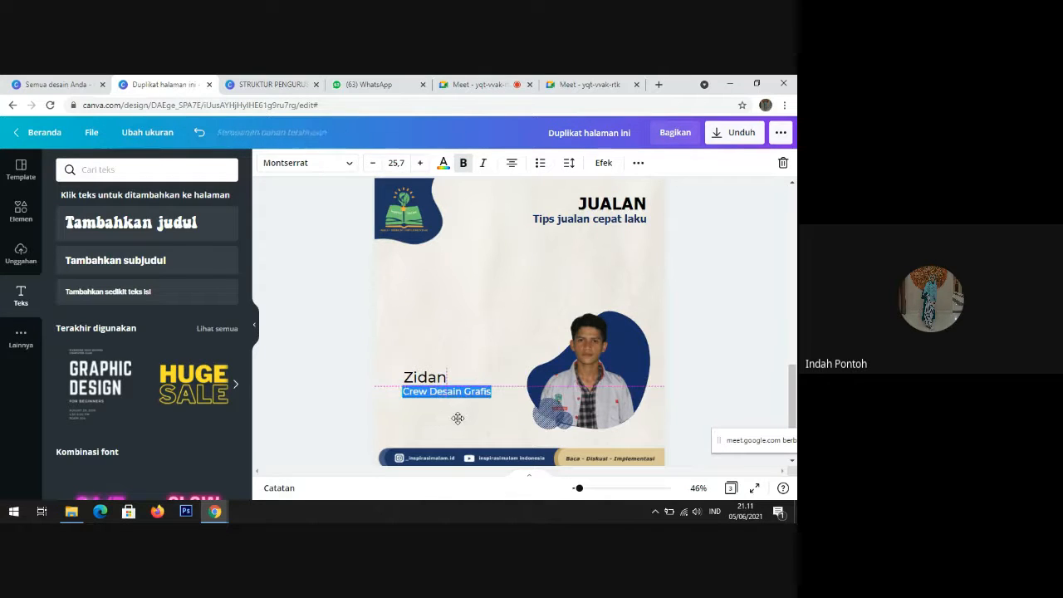
left_click(511, 163)
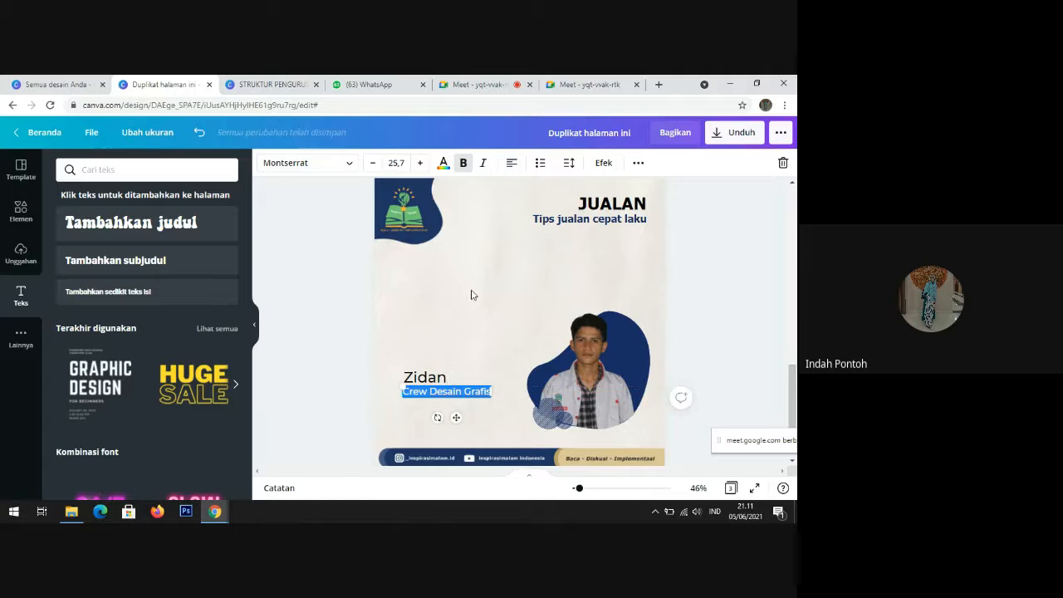
left_click(328, 305)
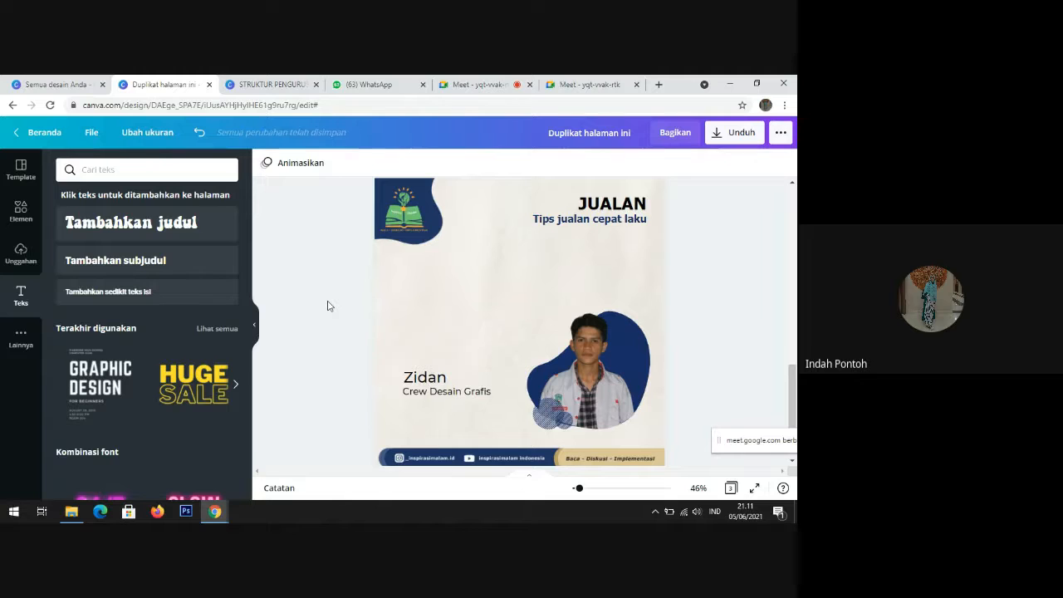
Step: Make the "Crew Desain Grafis" line italic
left_click(445, 398)
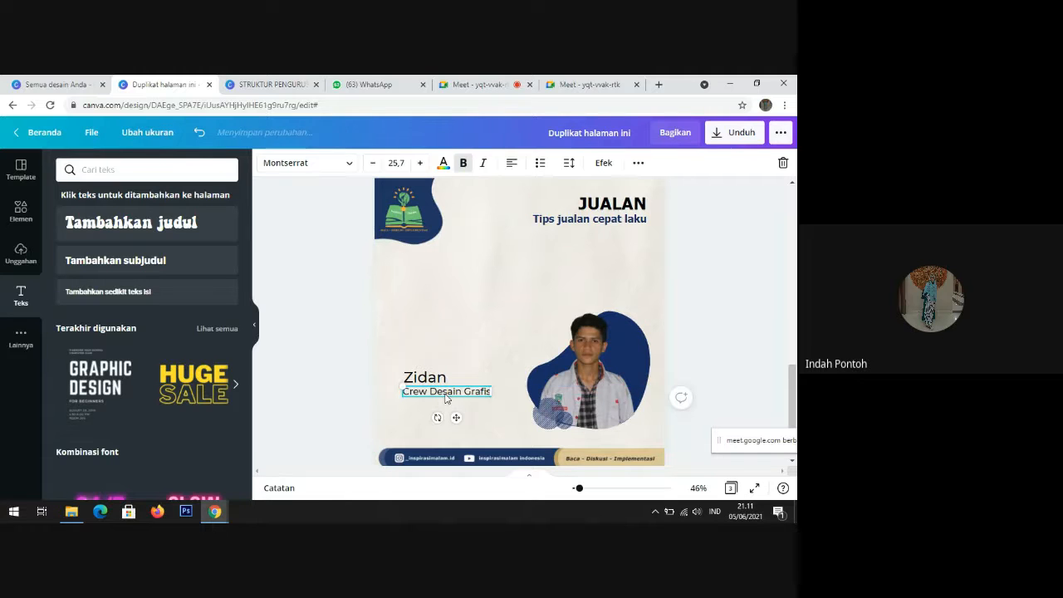
left_click(441, 382)
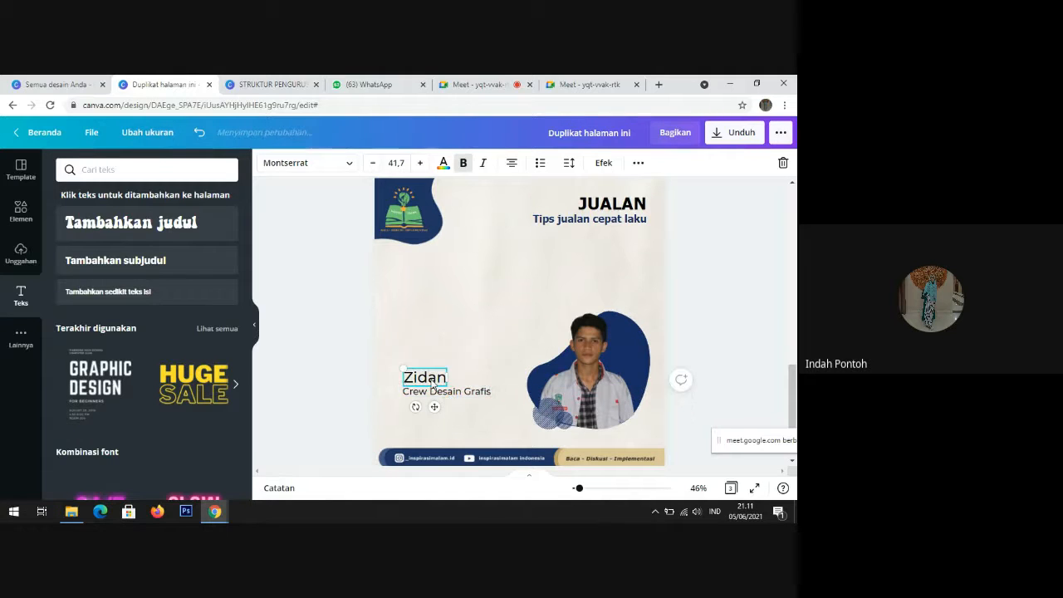
left_click(449, 392)
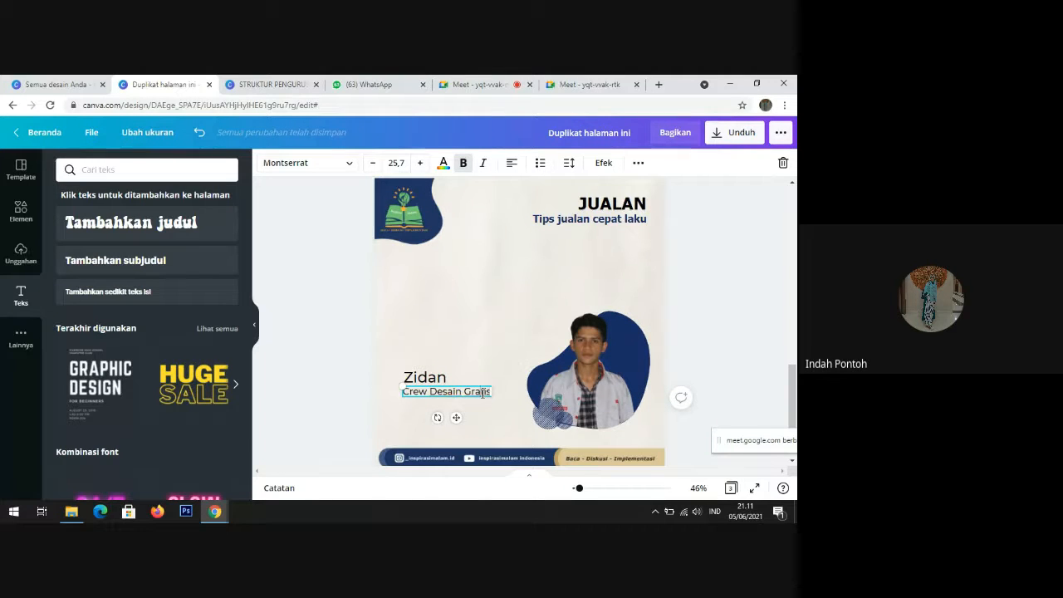
double_click(483, 393)
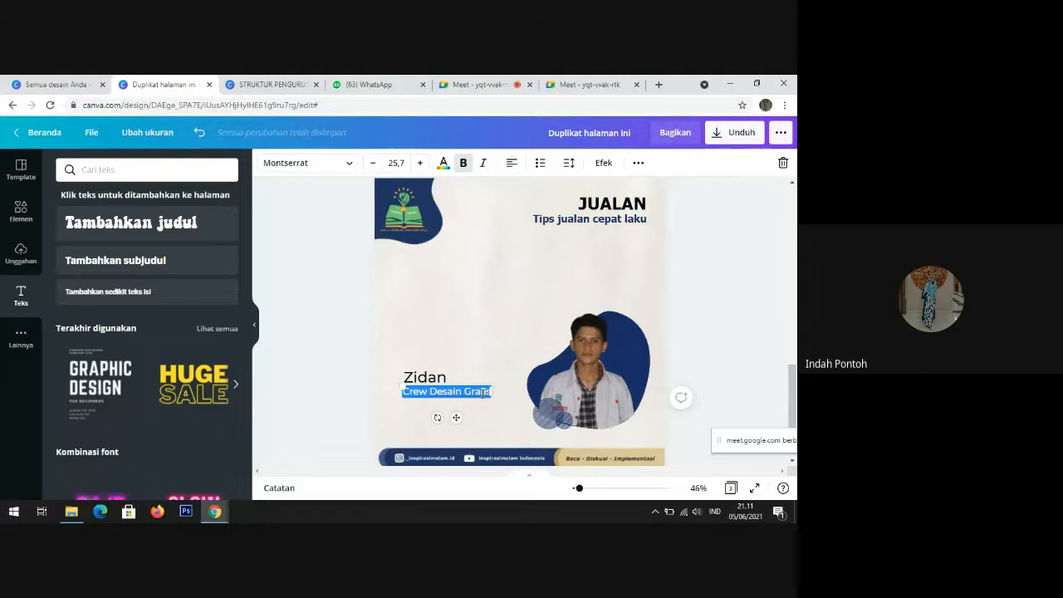
left_click(482, 164)
left_click(345, 218)
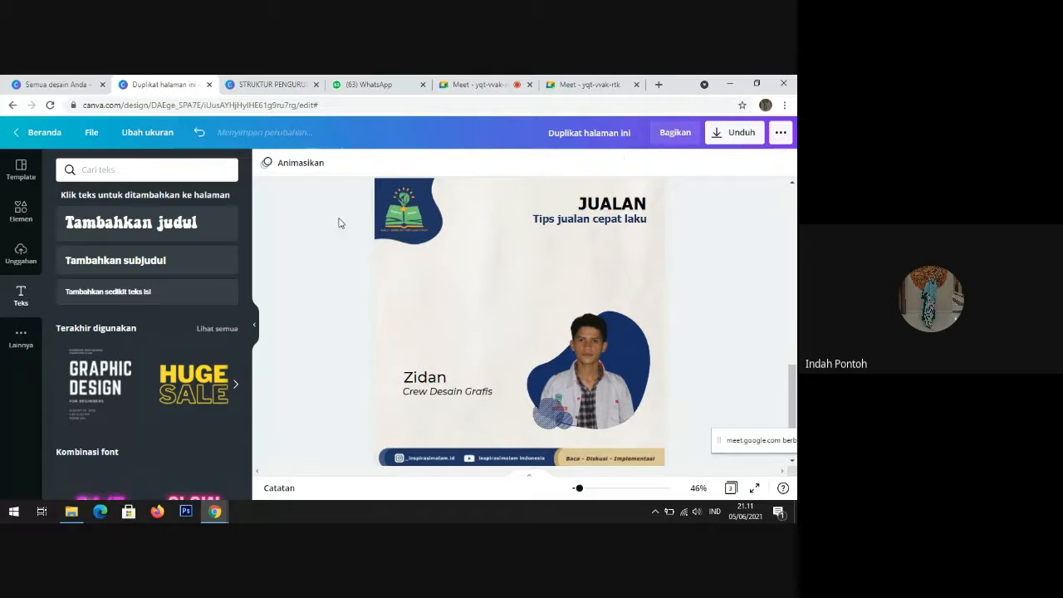
Step: Remove the bold from "Crew Desain Grafis" and color it with the document's navy blue
left_click(466, 397)
left_click(465, 397)
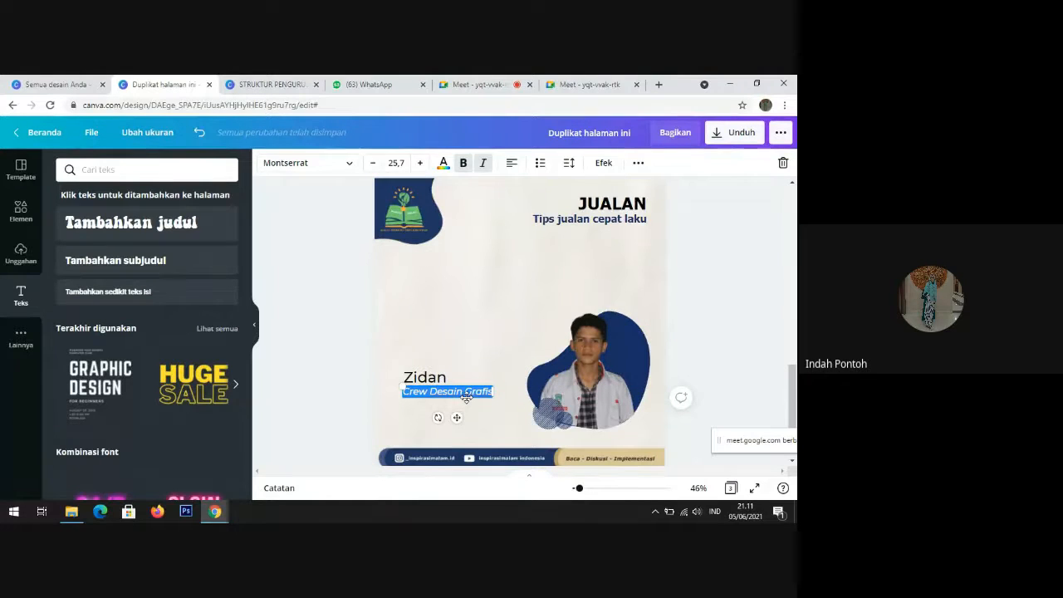
left_click(436, 380)
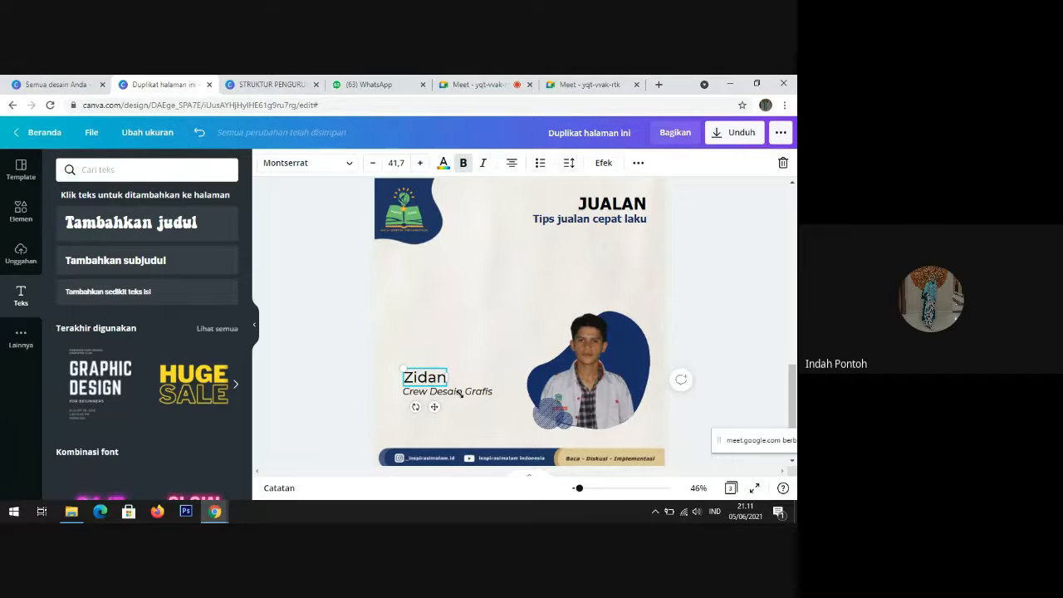
left_click(473, 395)
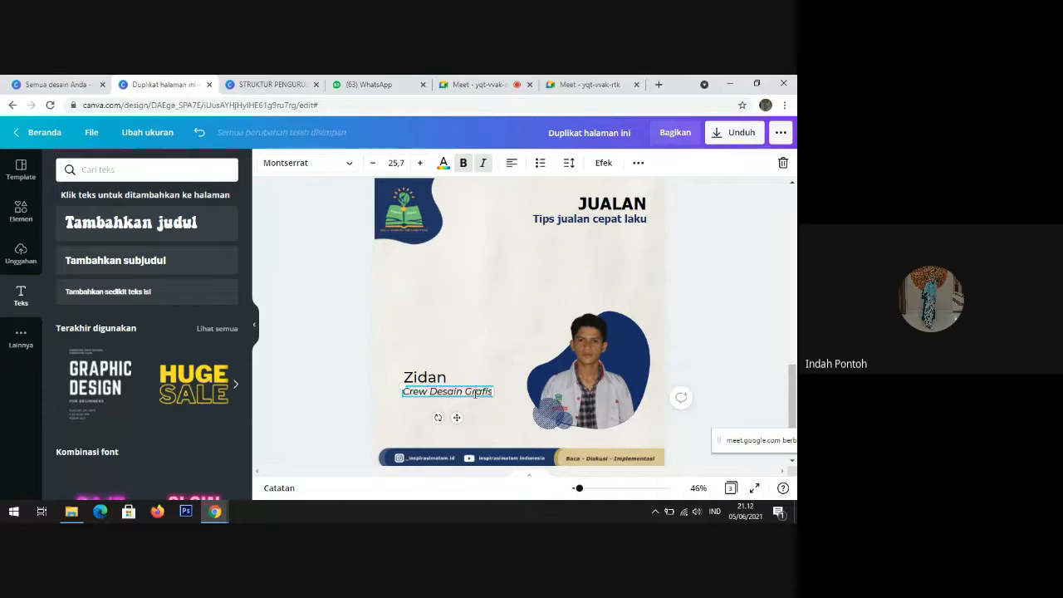
left_click(475, 393)
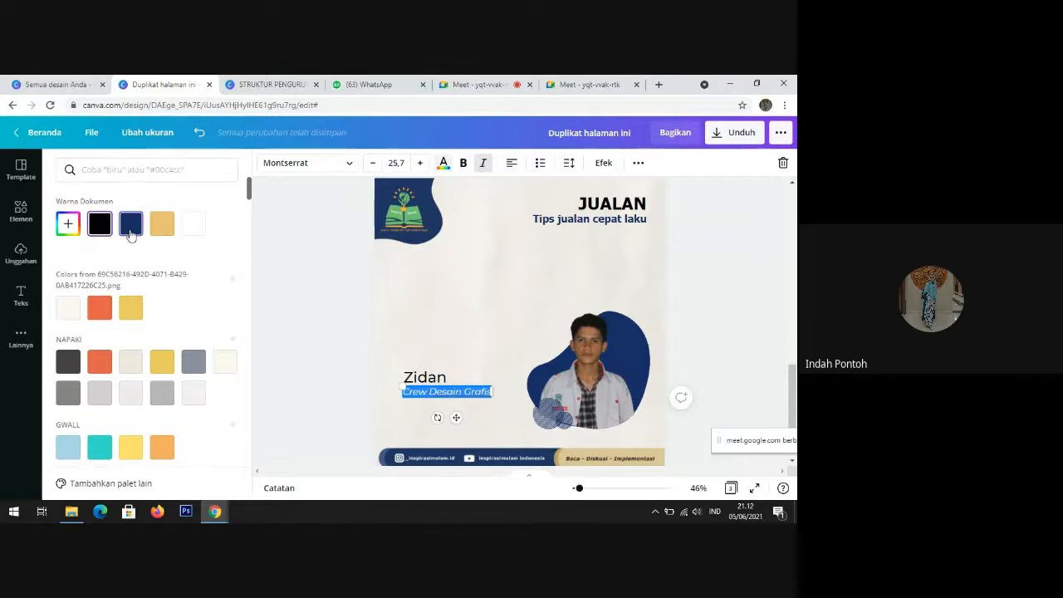
left_click(130, 228)
left_click(486, 371)
left_click(736, 339)
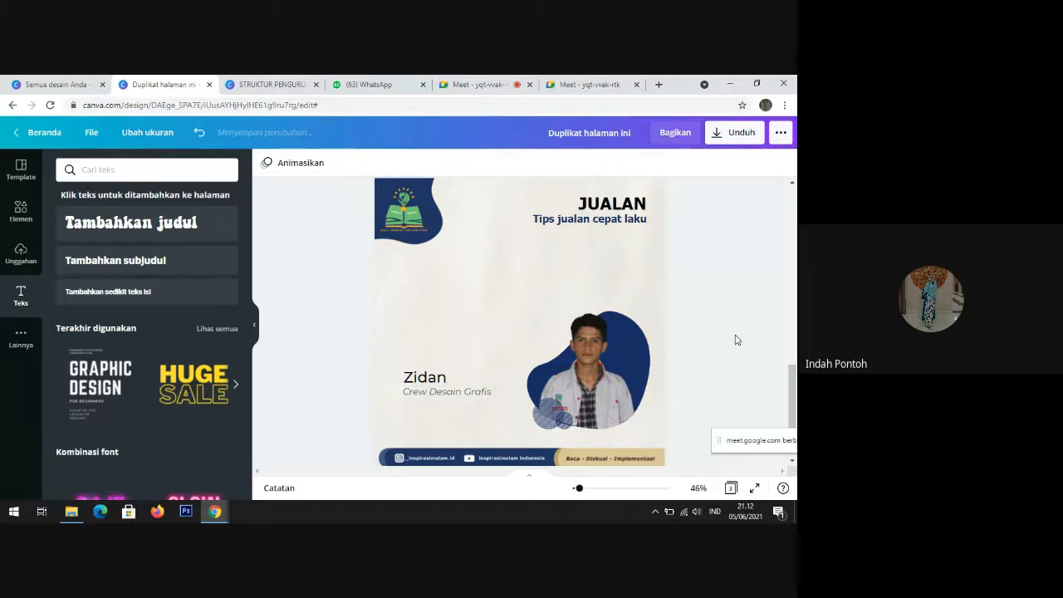
Step: Move the name sideways so its right edge lines up with the end of "Crew Desain Grafis"
left_click_drag(421, 379, 463, 376)
left_click(705, 309)
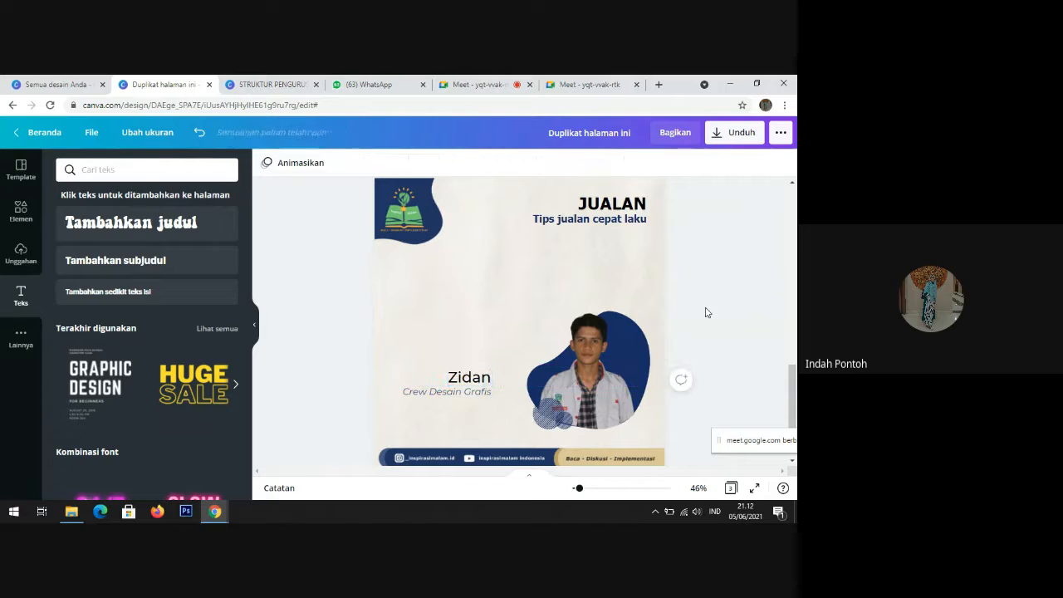
Step: Move the name-and-role caption down beside the portrait's lower edge, and shift the heading and tagline slightly down and inward
left_click_drag(470, 420, 489, 417)
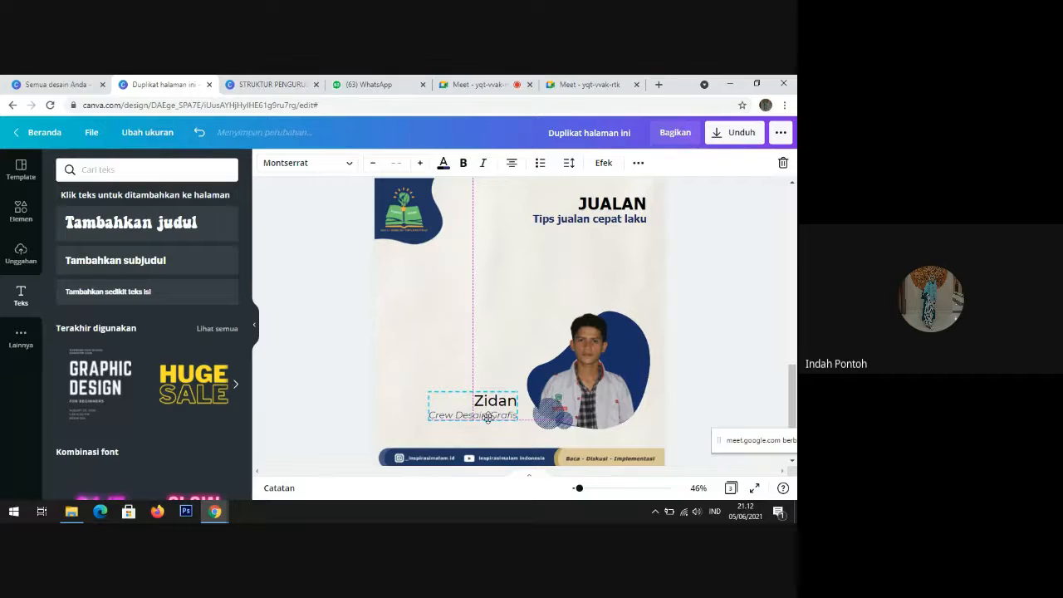
left_click(737, 329)
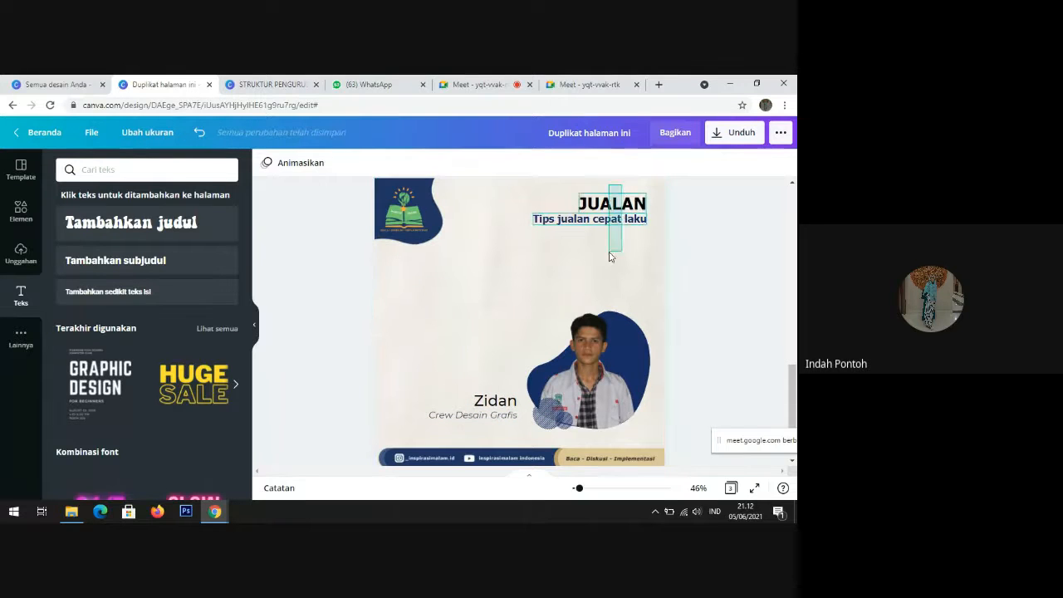
mouse_move(619, 213)
left_mouse_down()
mouse_move(592, 242)
mouse_move(602, 225)
mouse_move(602, 237)
mouse_move(611, 232)
left_mouse_up()
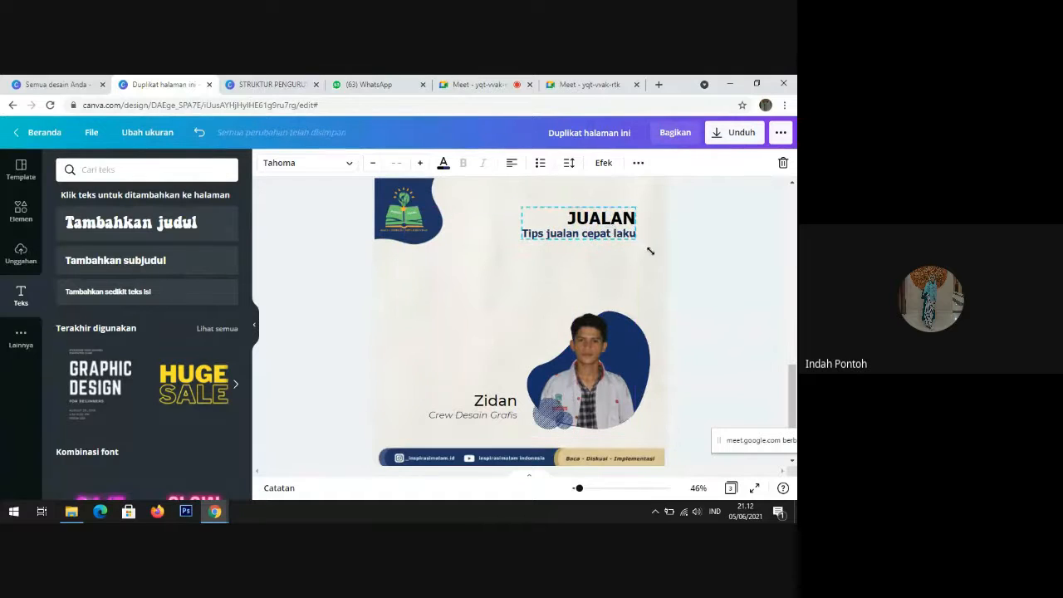
left_click(773, 326)
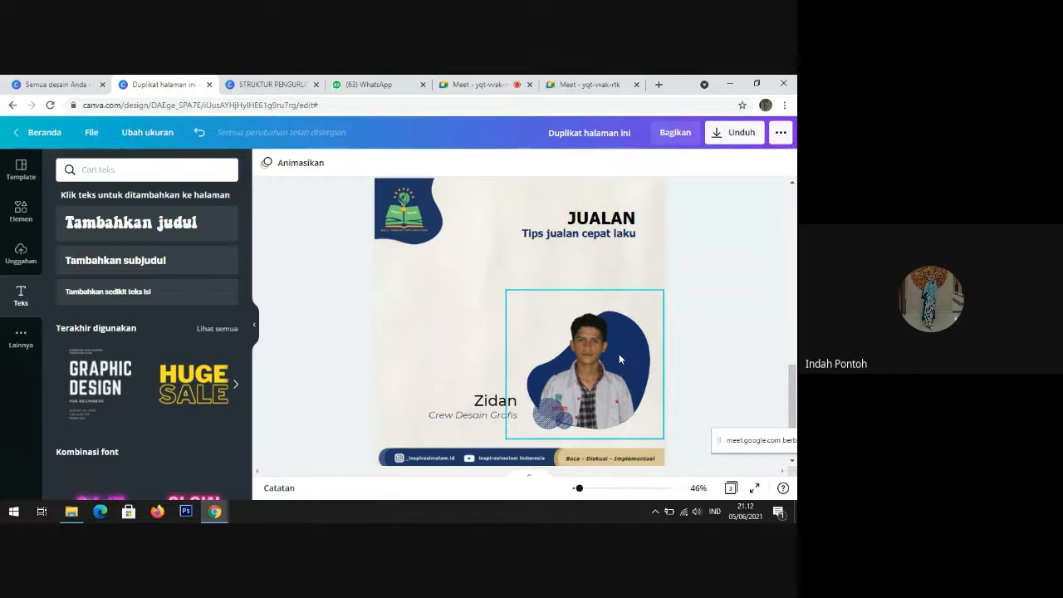
Step: Move the portrait up the page together with its blob and circles, and shift the heading and tagline back up toward the right margin
left_click_drag(618, 354, 619, 314)
key("ctrl+z")
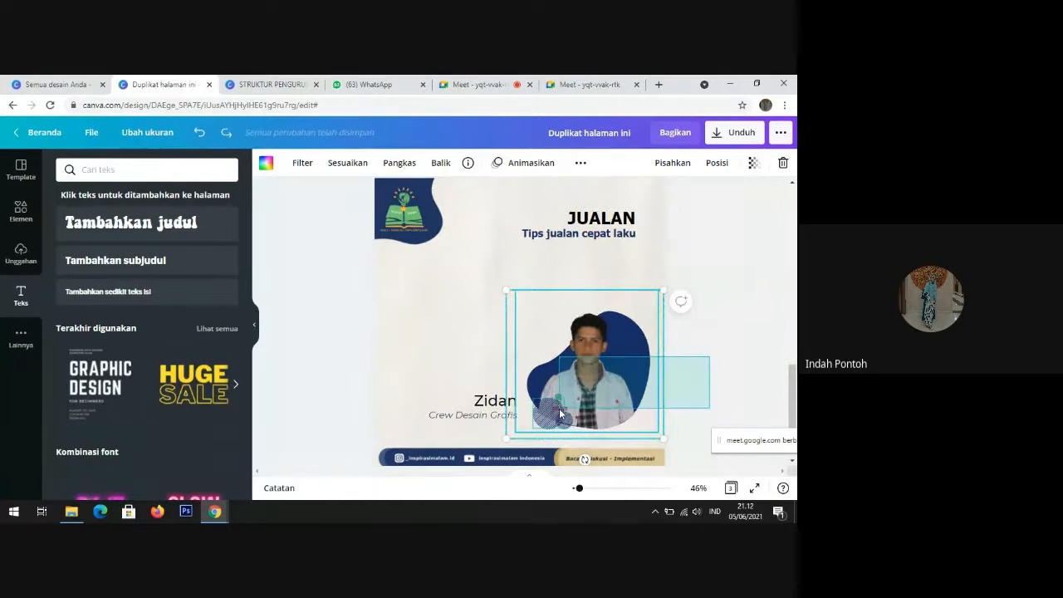
left_click(596, 391)
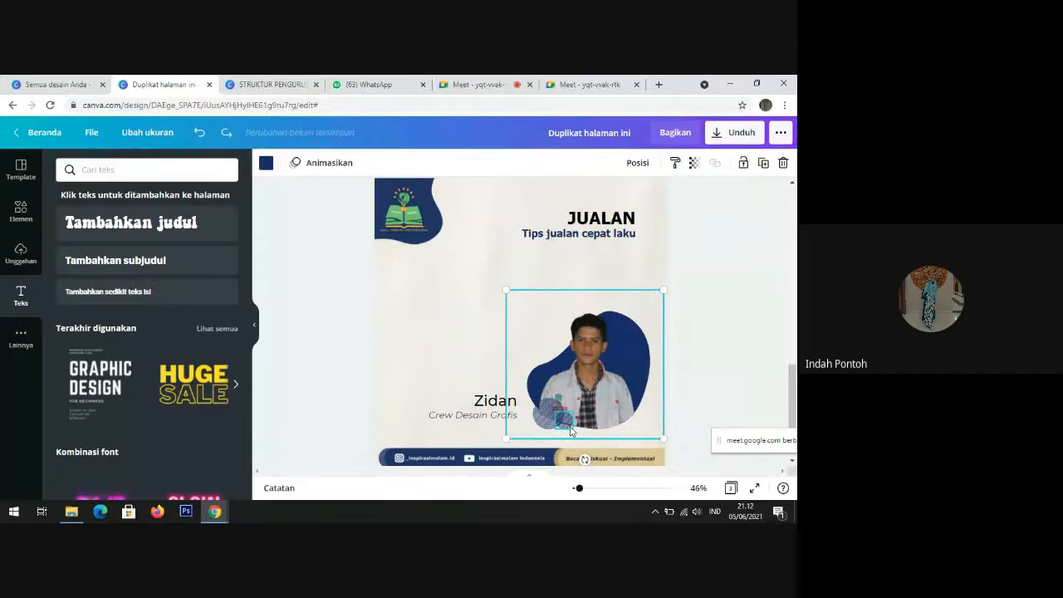
left_click_drag(751, 339, 534, 417)
left_click_drag(612, 352, 608, 331)
left_click(651, 241)
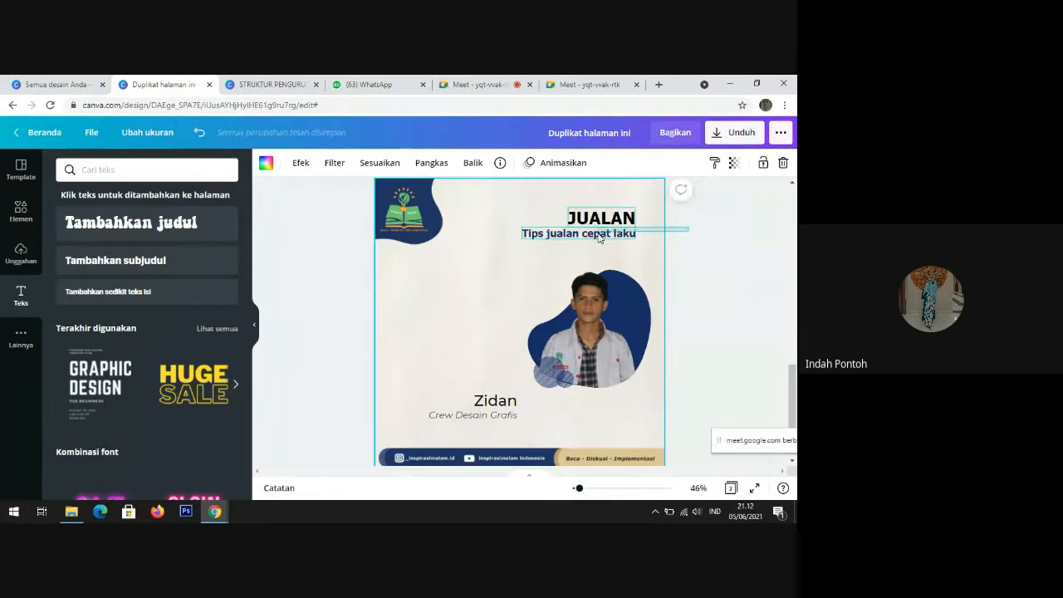
left_click_drag(603, 229, 612, 210)
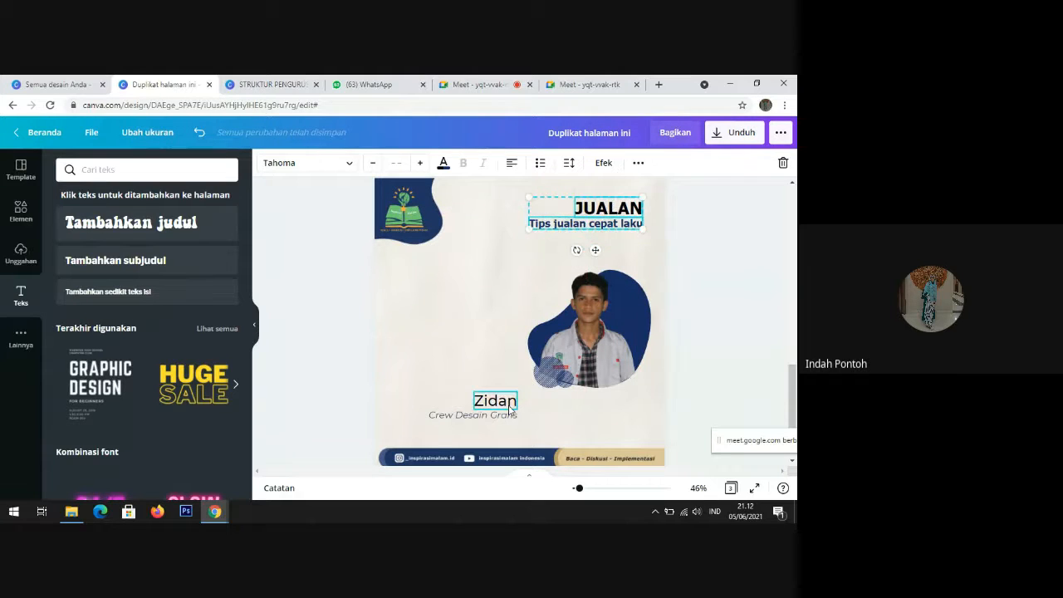
Step: Move the name and role together up and slightly away from the portrait, beside its lower part
left_click(497, 402)
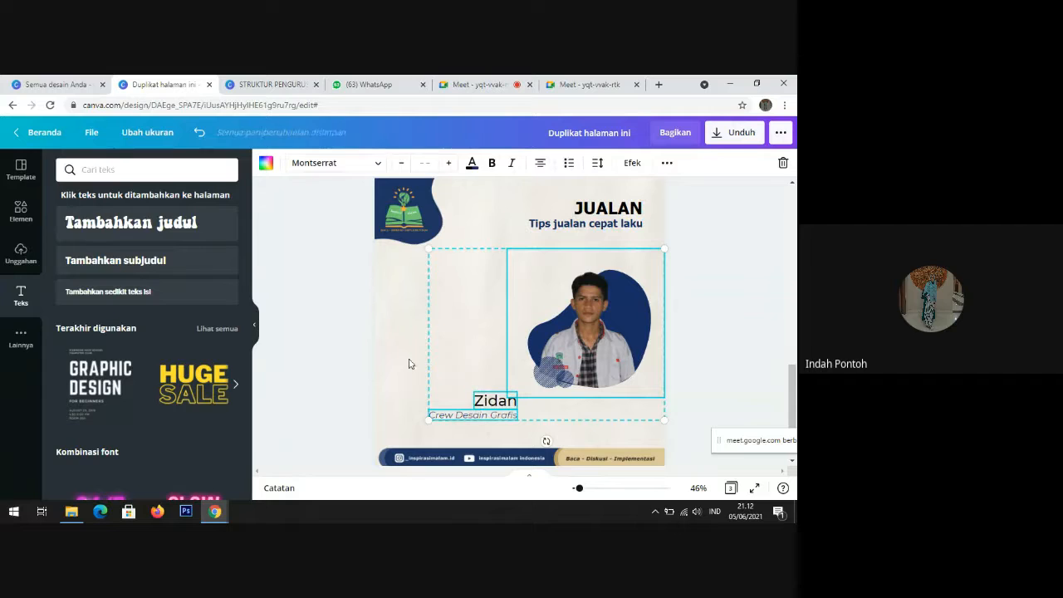
left_click(436, 375)
left_click(495, 402)
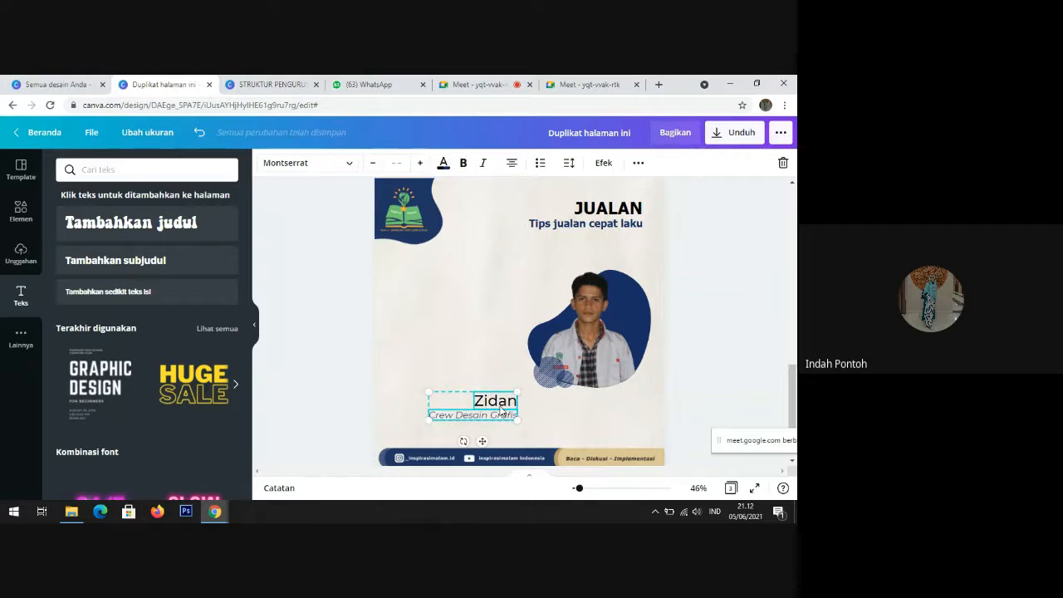
left_click_drag(501, 411, 484, 368)
left_click(792, 306)
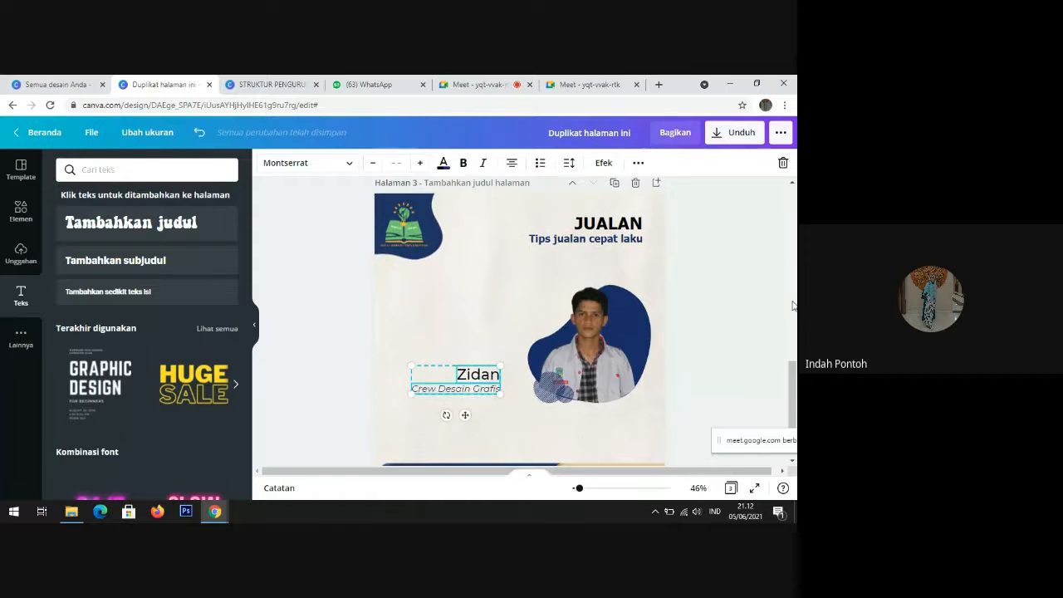
left_click_drag(793, 324, 795, 384)
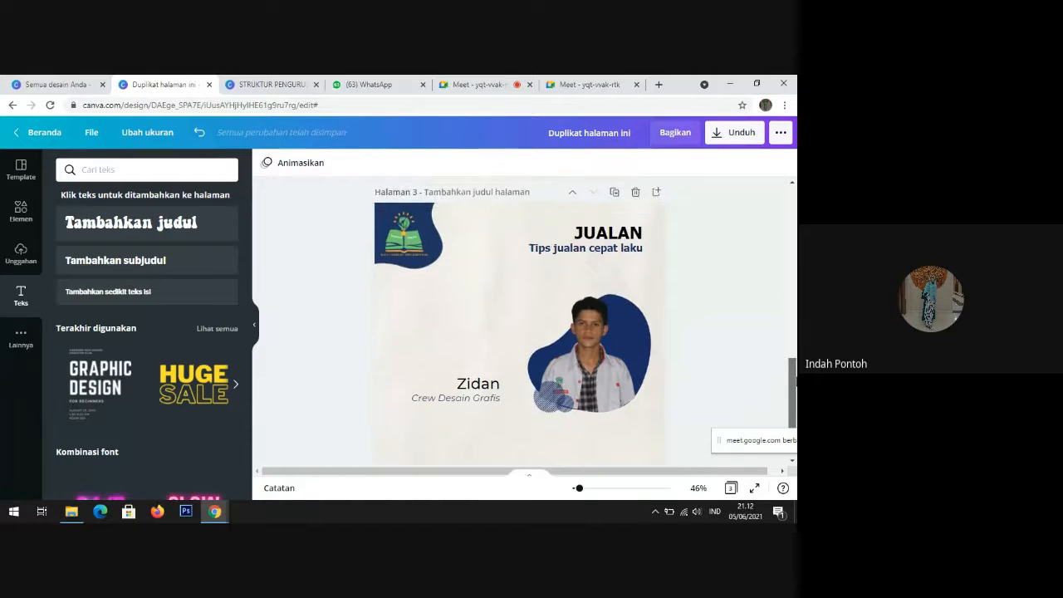
Step: Try nudging the heading and tagline sideways, and raise the name-and-role caption to the portrait's chest height
left_click(614, 236)
mouse_move(614, 236)
left_mouse_down()
mouse_move(607, 229)
mouse_move(614, 235)
left_mouse_up()
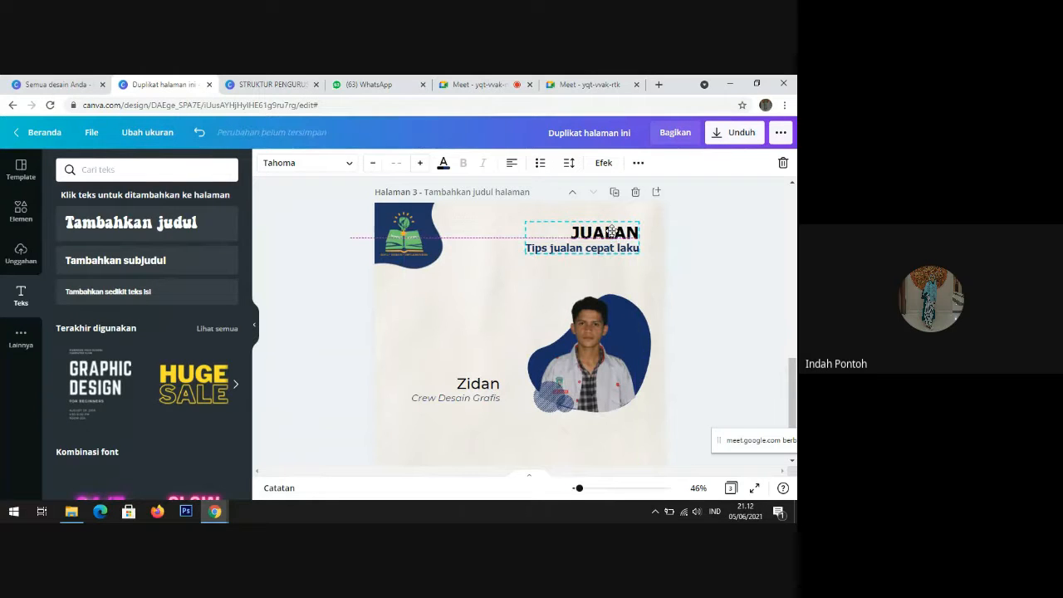
left_click(735, 246)
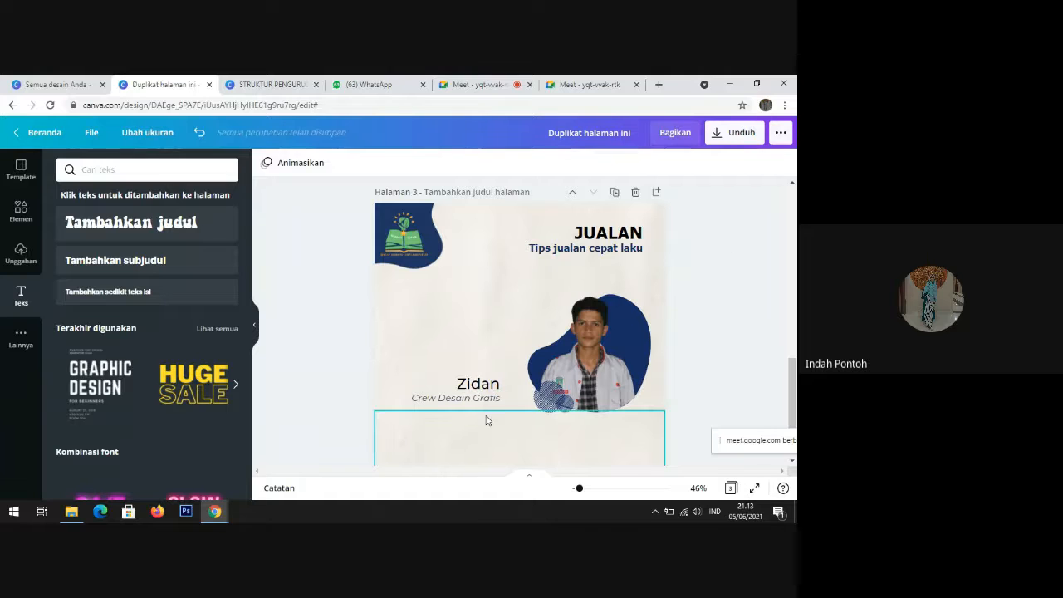
left_click(480, 384)
left_click_drag(477, 359, 470, 355)
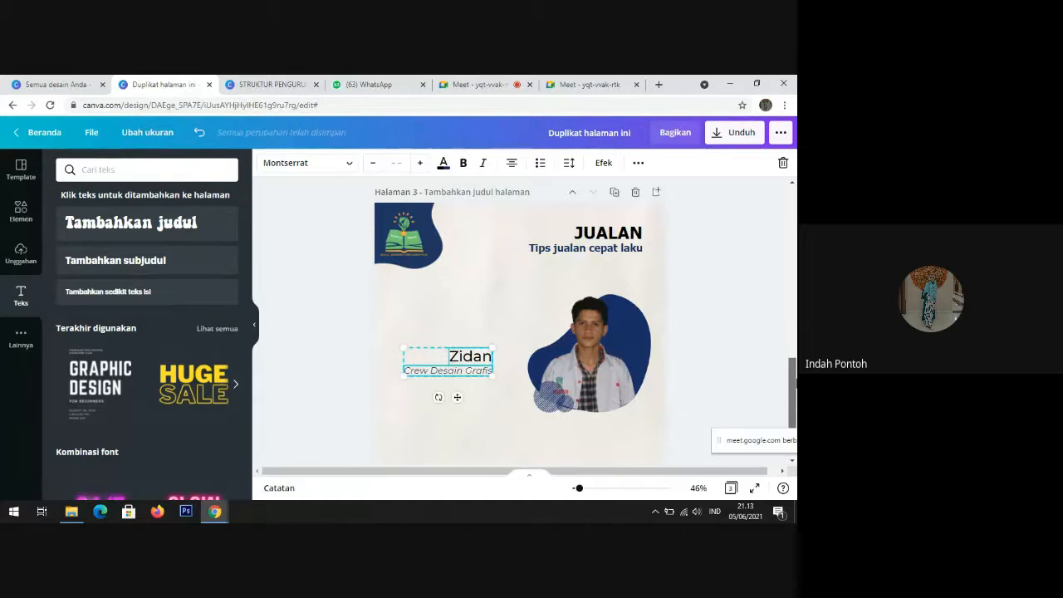
left_click_drag(793, 377, 793, 392)
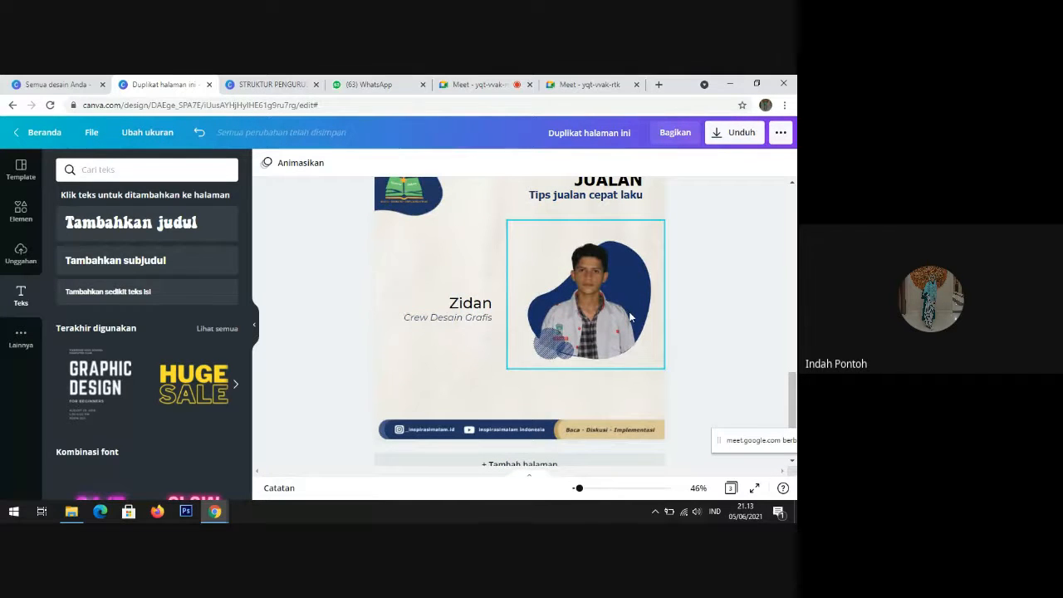
mouse_move(794, 398)
left_mouse_down()
mouse_move(794, 386)
mouse_move(795, 396)
left_mouse_up()
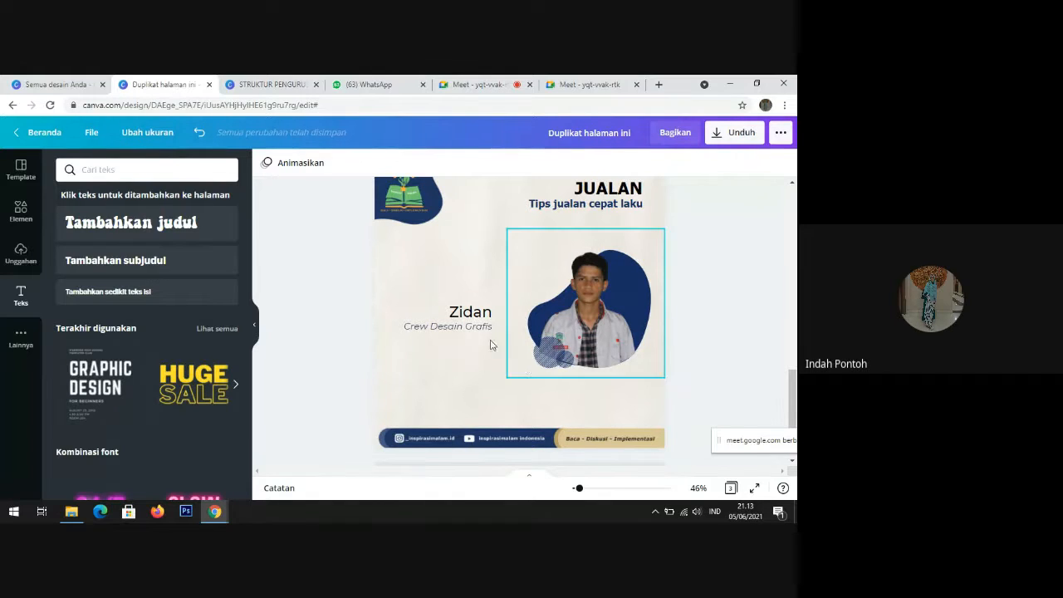
Step: Place the name-and-role caption directly beneath the portrait, scaled down slightly and with its right edge near the blob's right edge
left_click(467, 329)
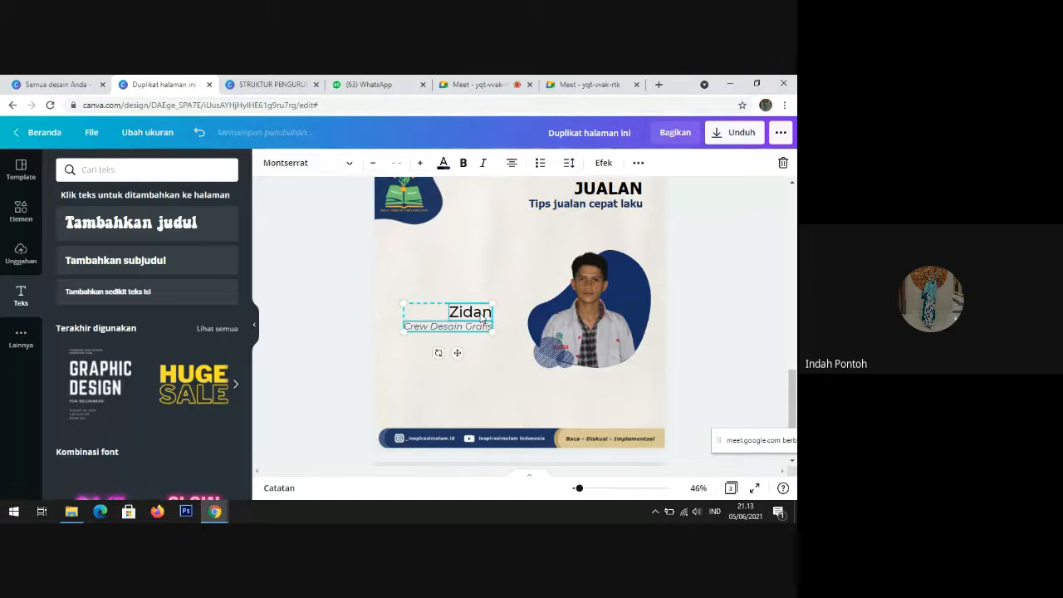
left_click_drag(485, 315, 634, 389)
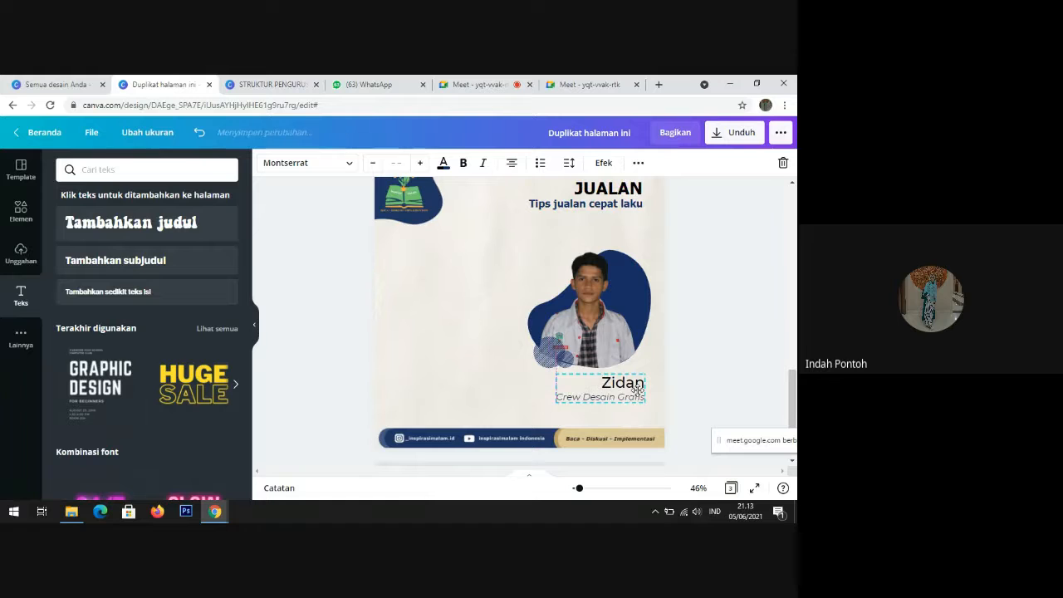
left_click(771, 329)
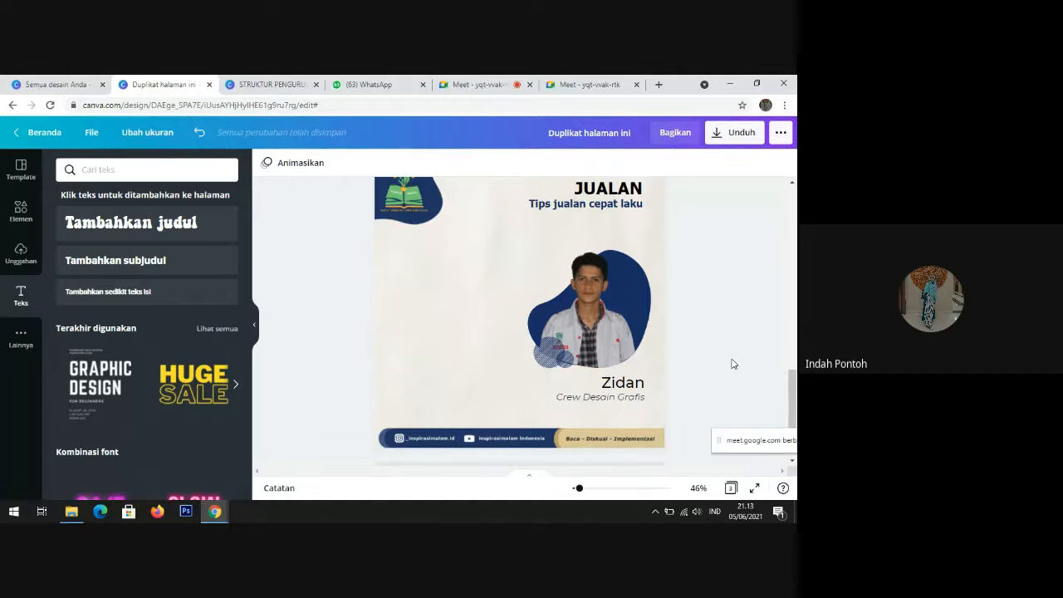
left_click(645, 379)
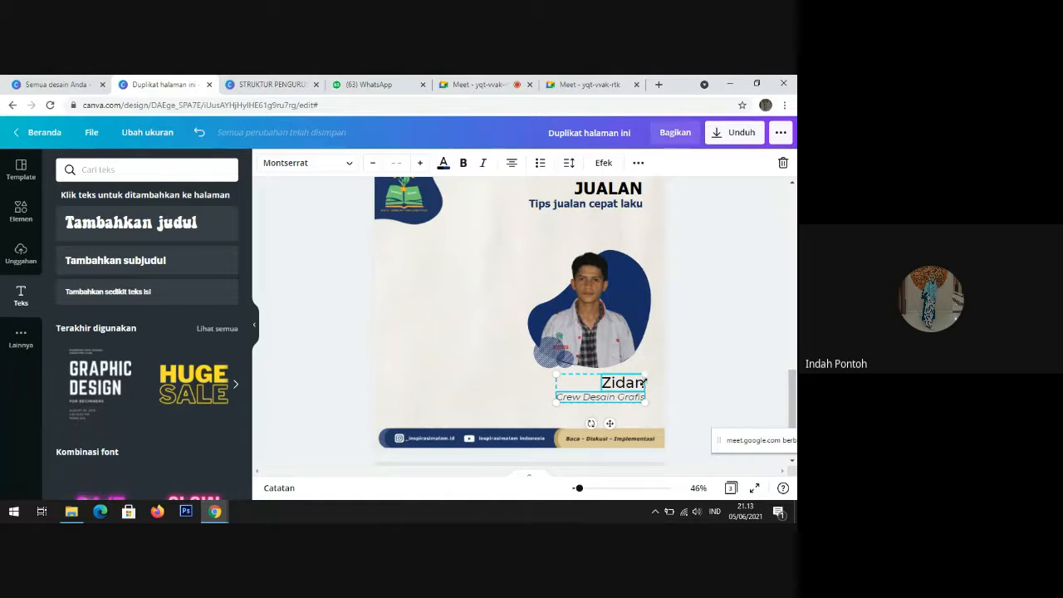
left_click_drag(644, 380, 626, 383)
left_click(712, 289)
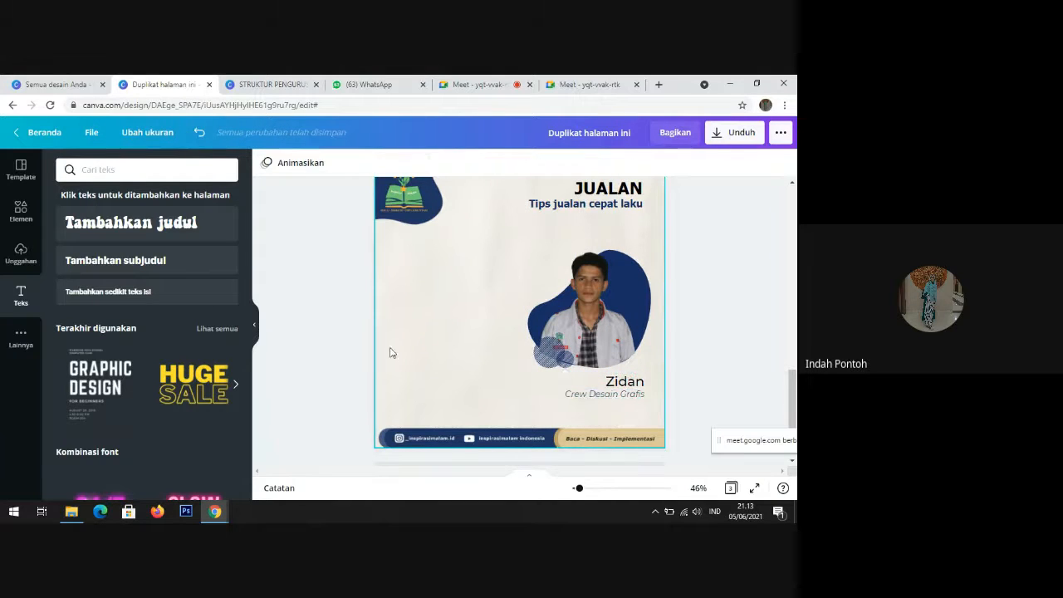
Step: Search the elements for "Time" and add the outlined clock icon to the page
left_click(19, 223)
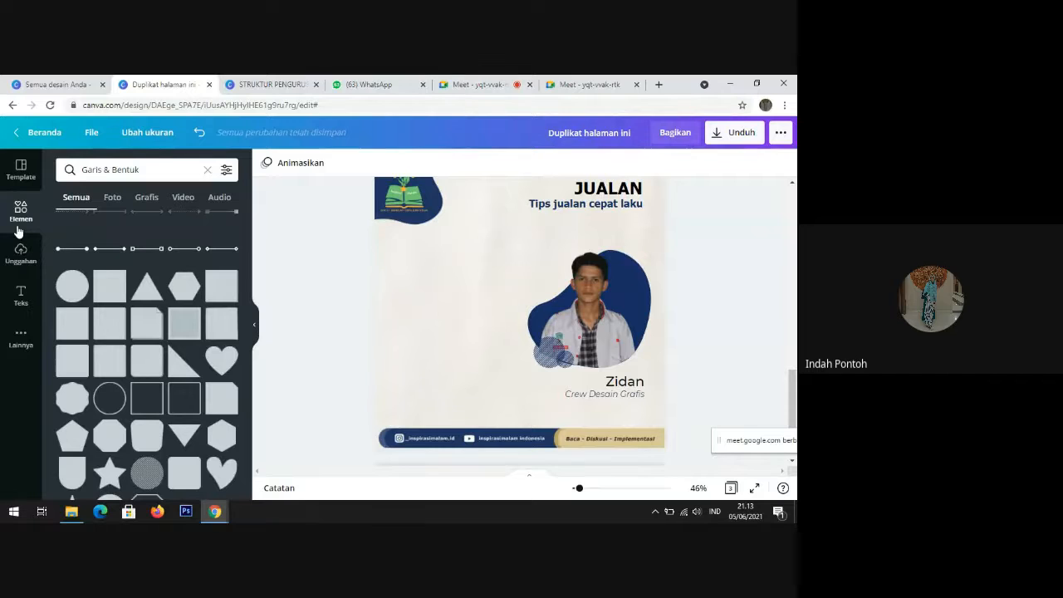
left_click(207, 171)
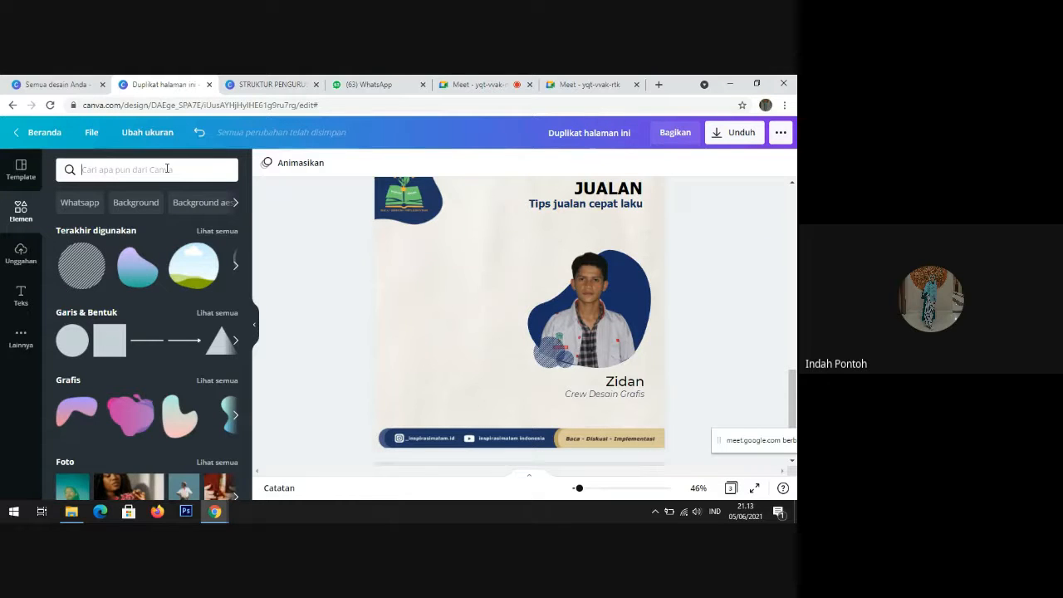
type("Time")
key("Return")
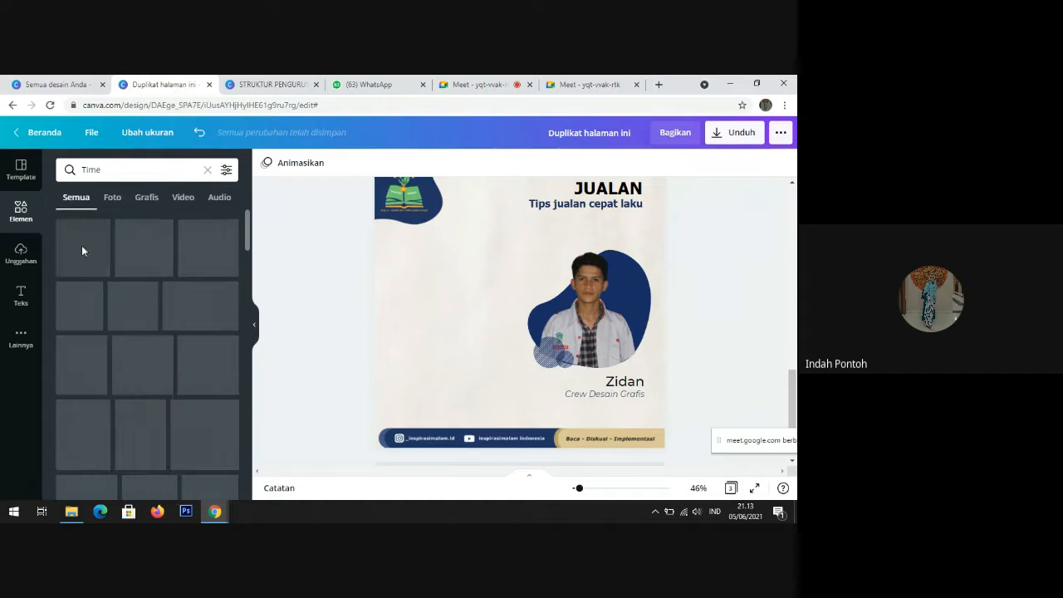
left_click(80, 262)
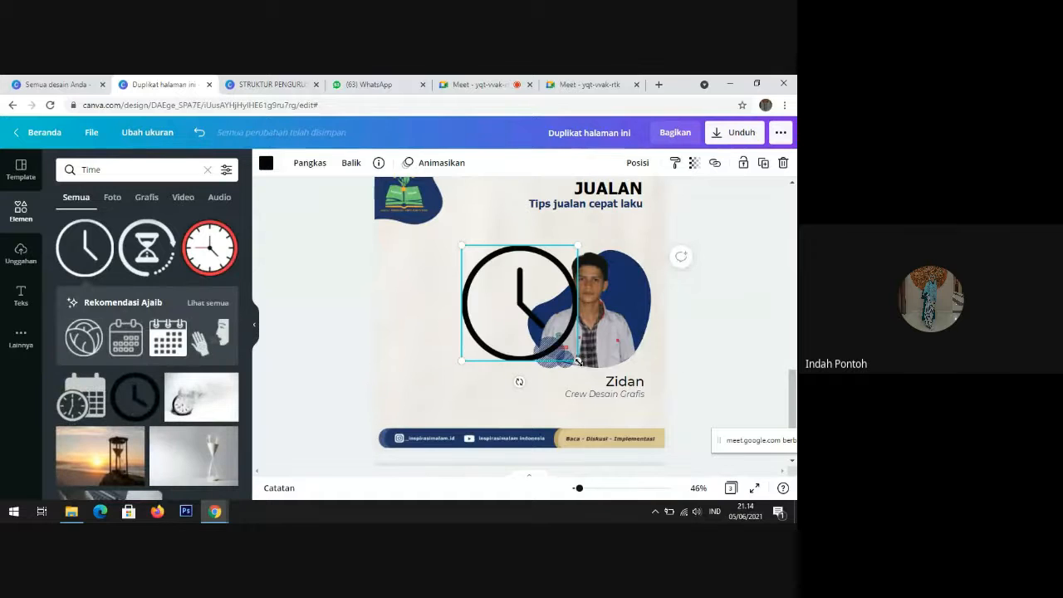
Step: Shrink the clock icon and place it near the page's left margin, and add a small outlined calendar icon beside it
left_click_drag(578, 360, 493, 309)
left_click_drag(485, 270, 403, 315)
left_click(143, 341)
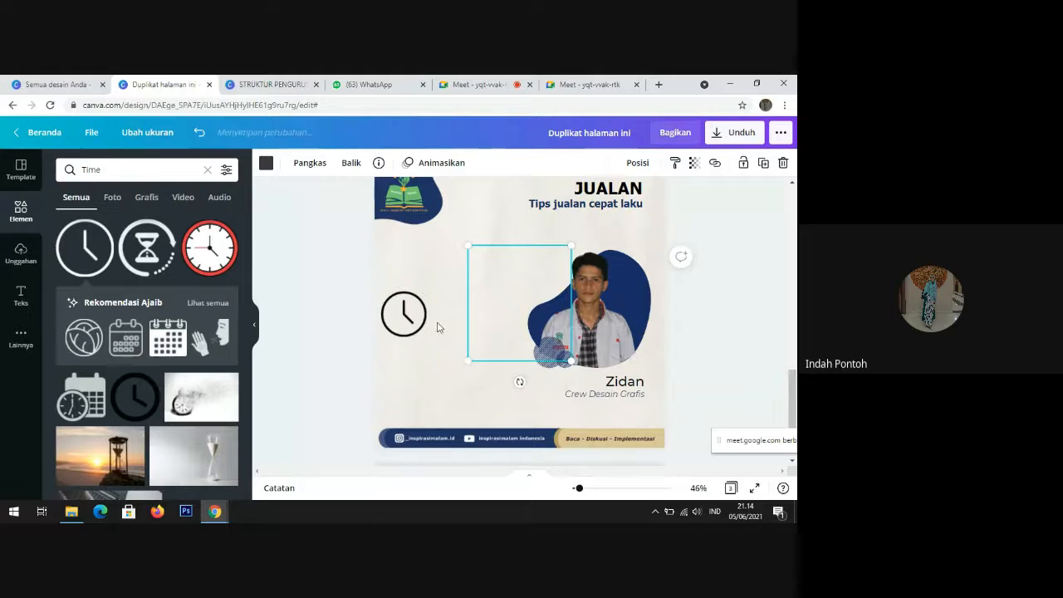
left_click_drag(570, 362, 471, 331)
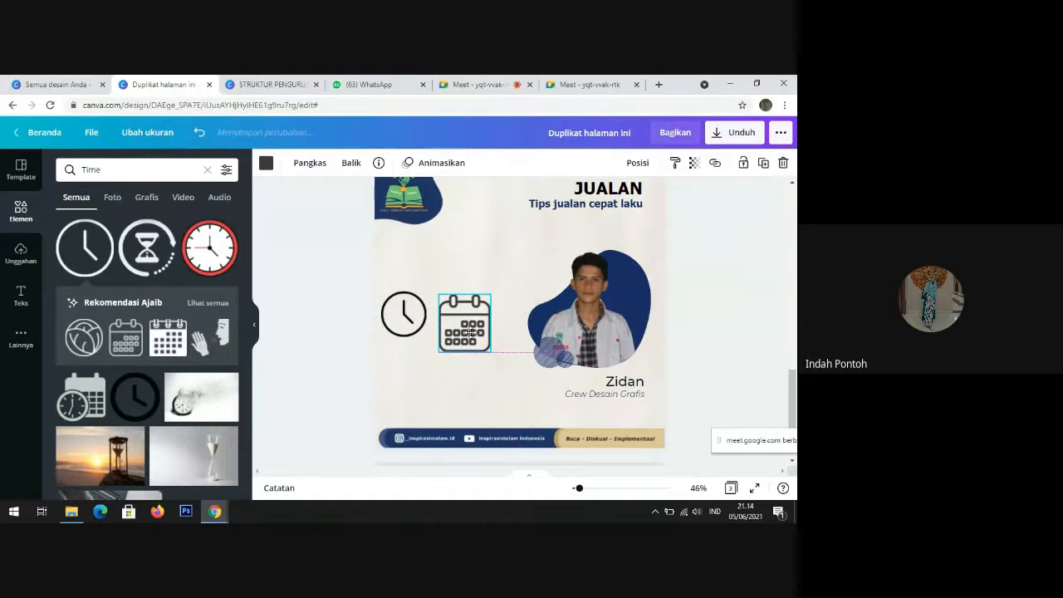
Step: Search the elements for "lokasi" and add the outlined location pin to the page
left_click_drag(207, 169, 42, 199)
key("BackSpace")
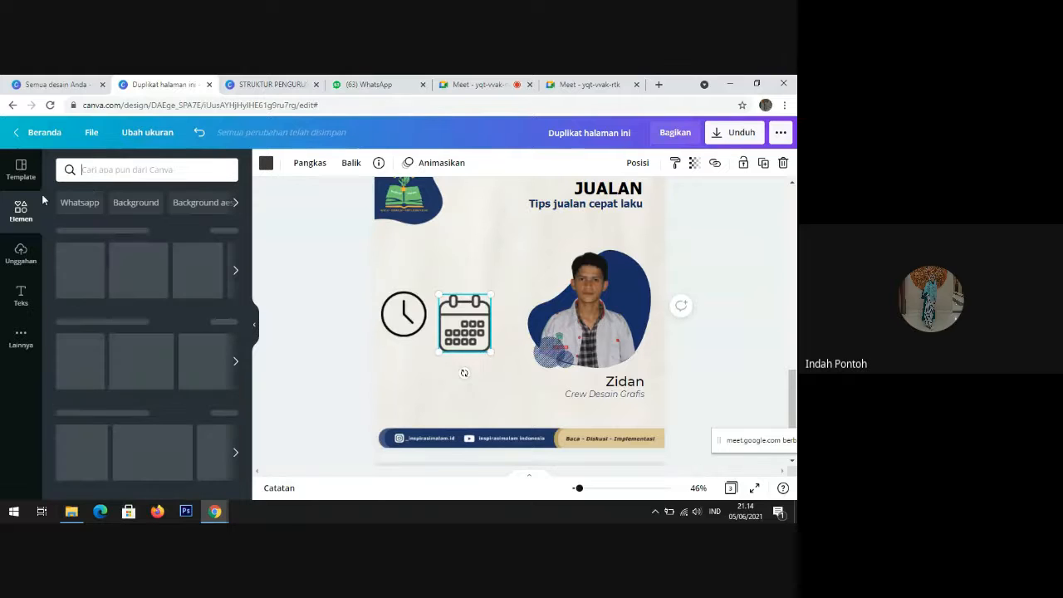
type("lokasi")
key("Return")
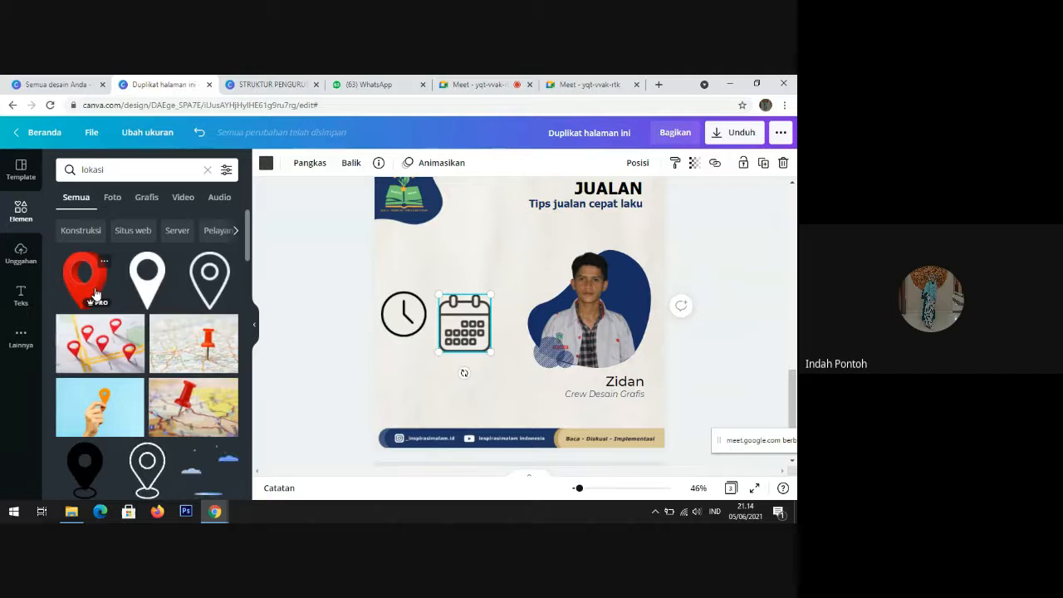
left_click(94, 293)
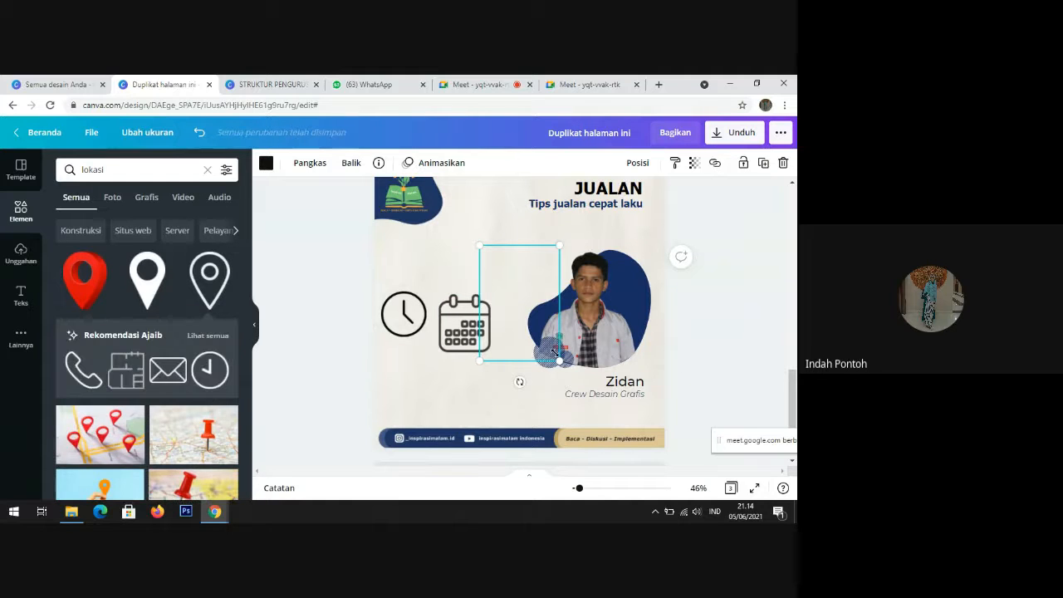
Step: Scale down the location pin and place it between the calendar icon and the portrait
left_click_drag(513, 279, 490, 265)
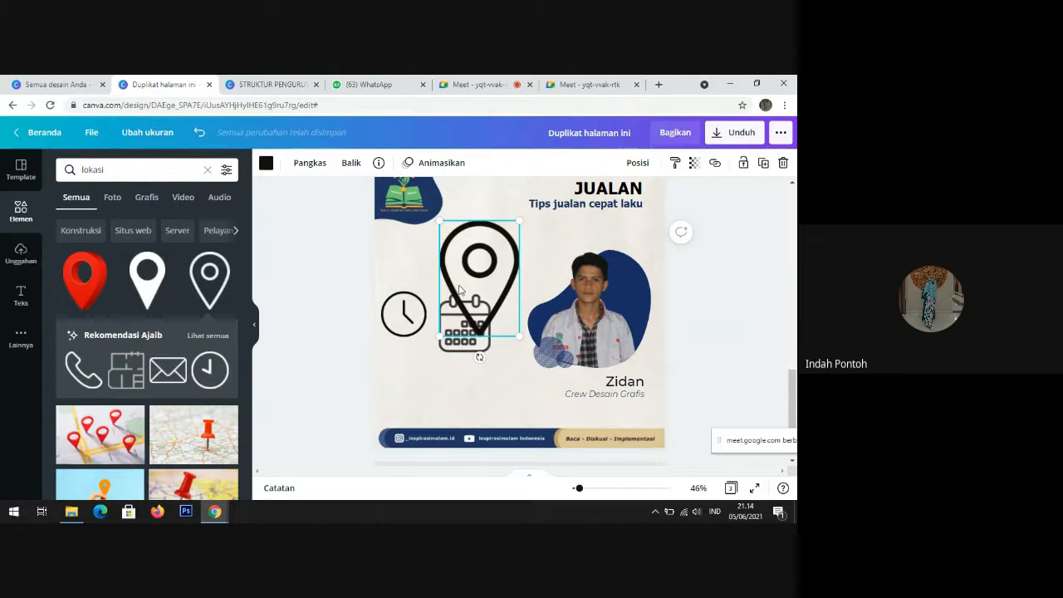
left_click_drag(466, 278, 513, 316)
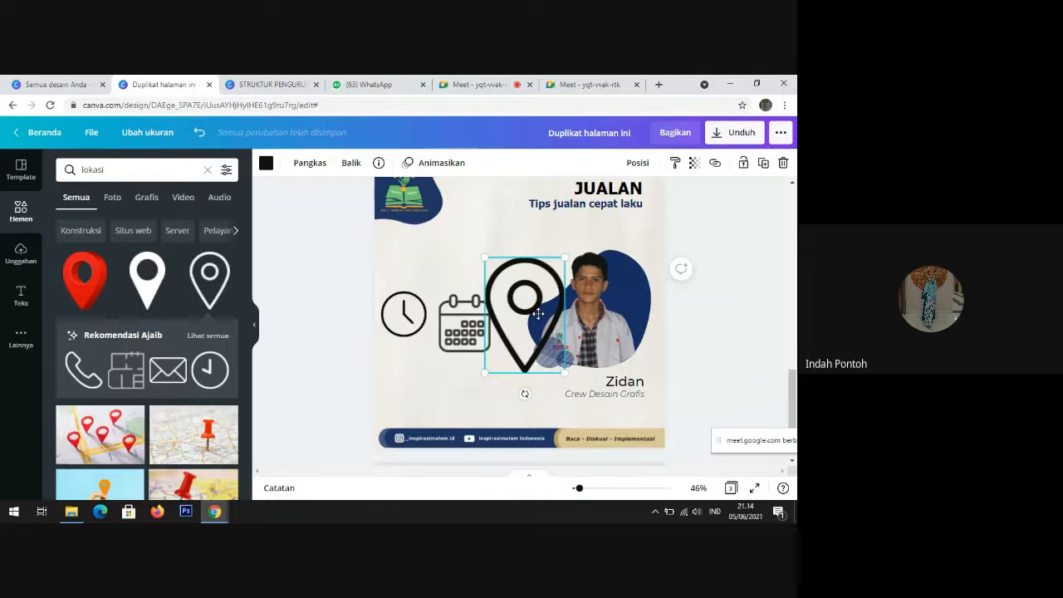
left_click_drag(538, 313, 534, 305)
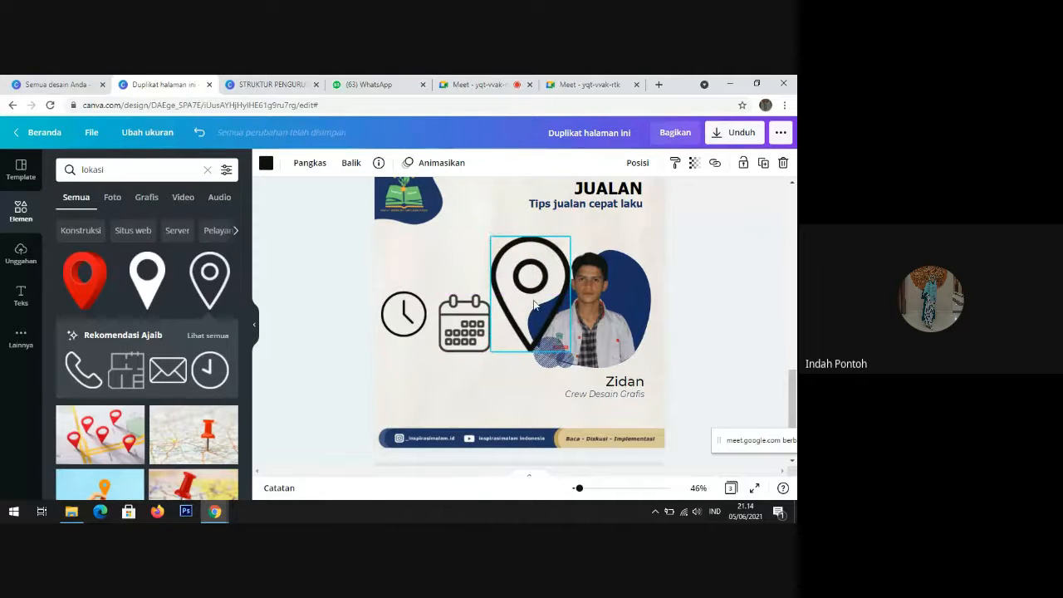
left_click_drag(571, 352, 536, 307)
left_click_drag(518, 256, 524, 312)
Step: Stack the clock, calendar and location pin in a column along the page's left margin, all reduced to a similar small size
left_click_drag(397, 309, 390, 267)
left_click(435, 315)
left_click_drag(433, 314, 399, 308)
left_click_drag(517, 329, 412, 374)
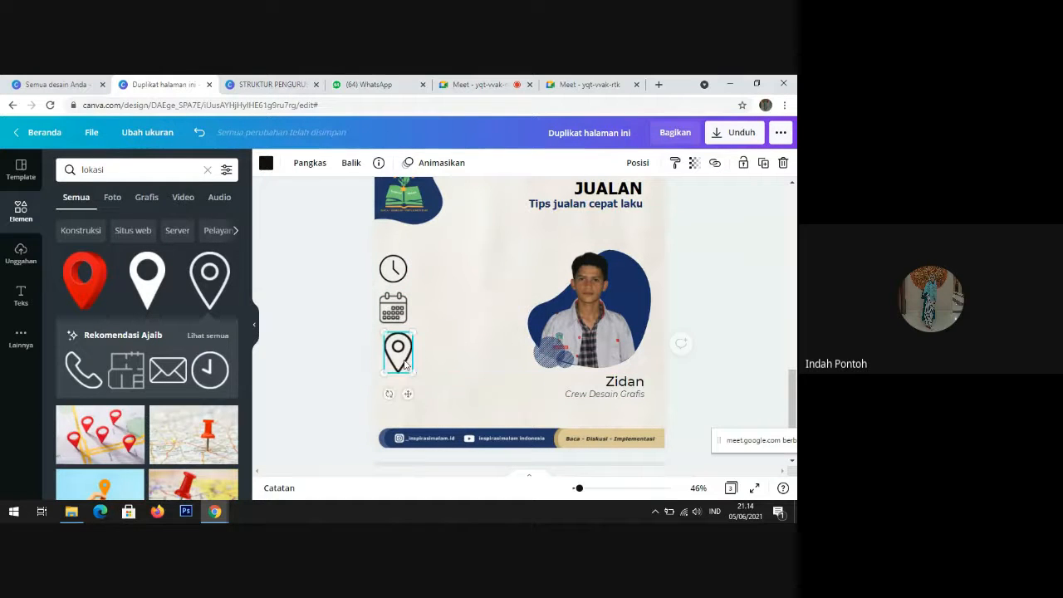
Step: Shrink the clock, calendar and location pin icons together and place the column slightly lower along the page's left margin
left_click(358, 279)
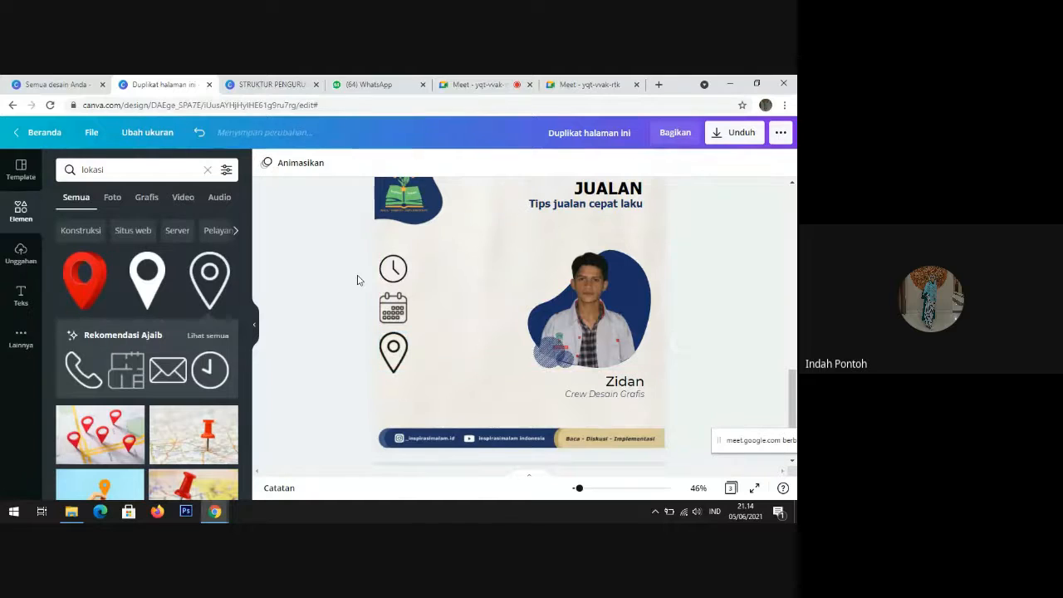
left_click_drag(391, 251, 395, 321)
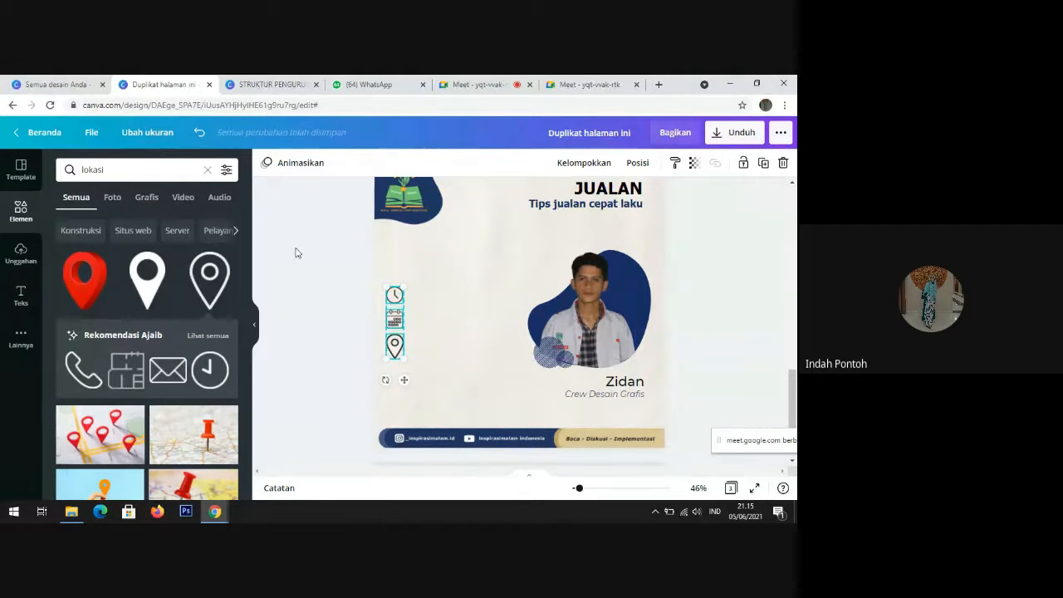
left_click(312, 260)
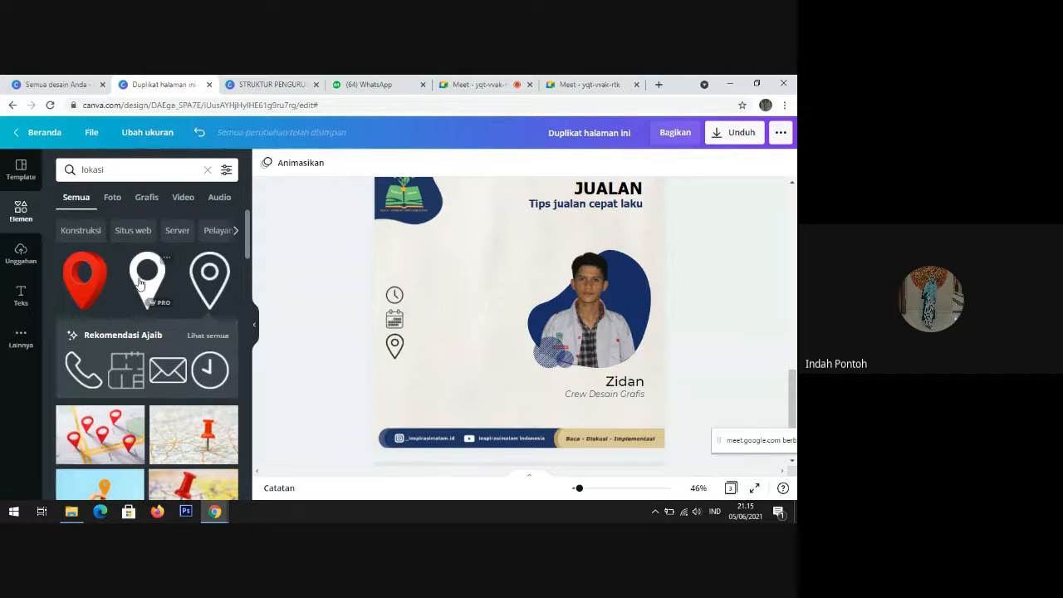
left_click(25, 294)
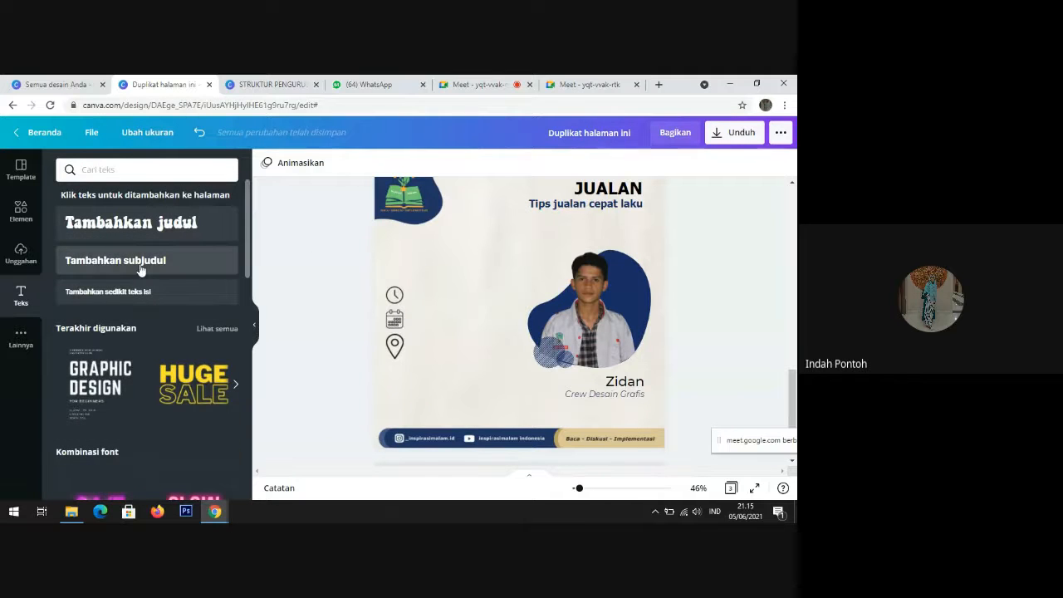
left_click(633, 386)
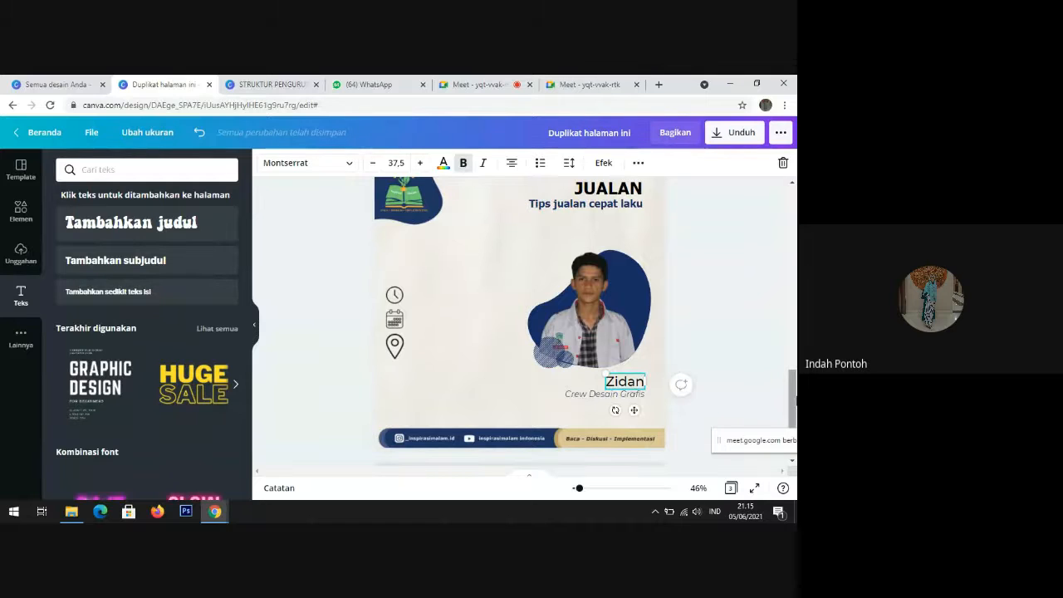
left_click_drag(793, 401, 793, 392)
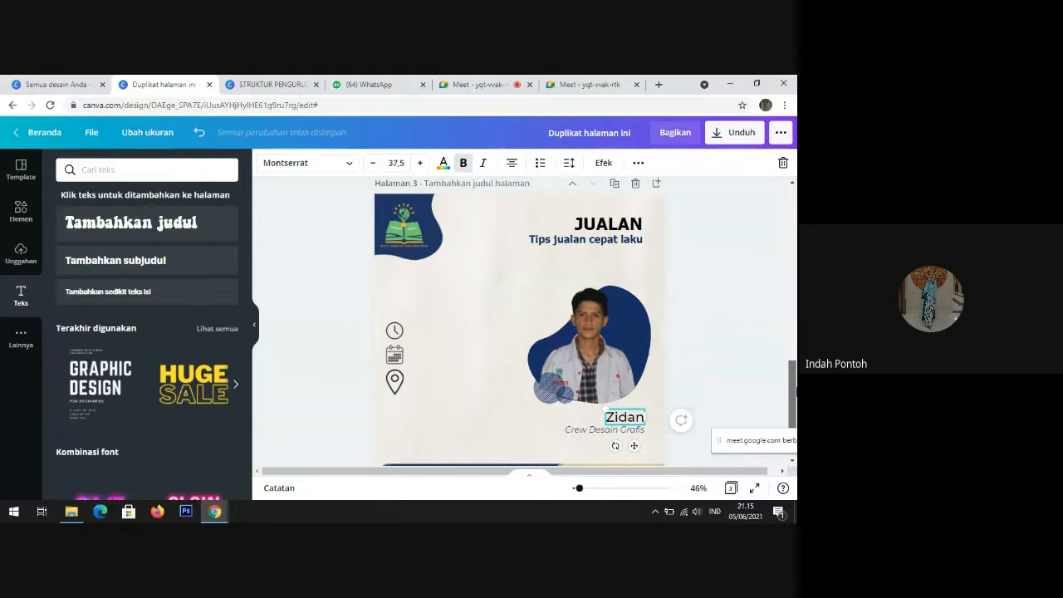
left_click(731, 349)
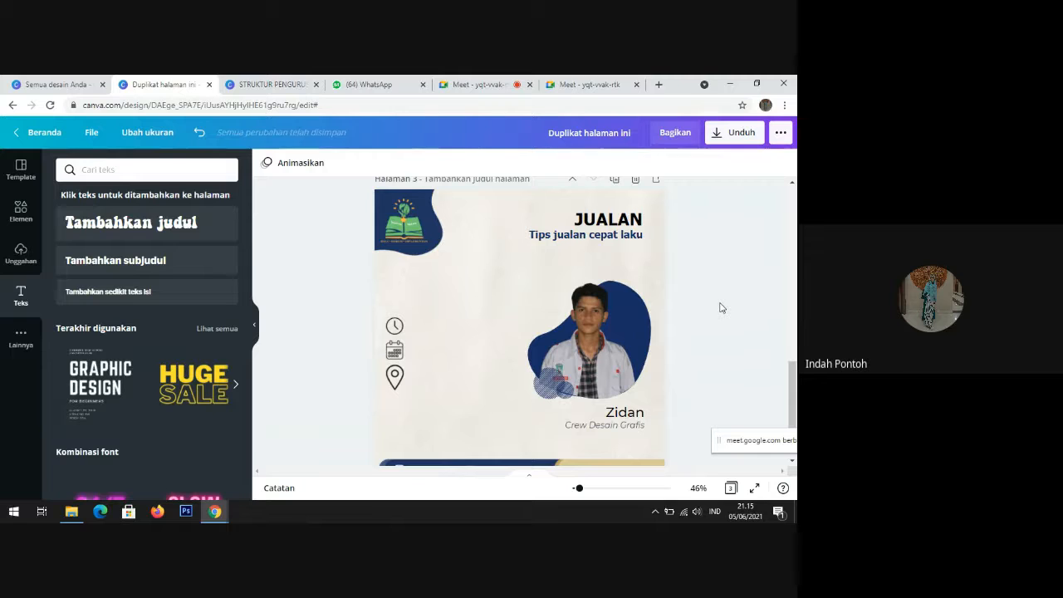
left_click(624, 236)
left_click(624, 237)
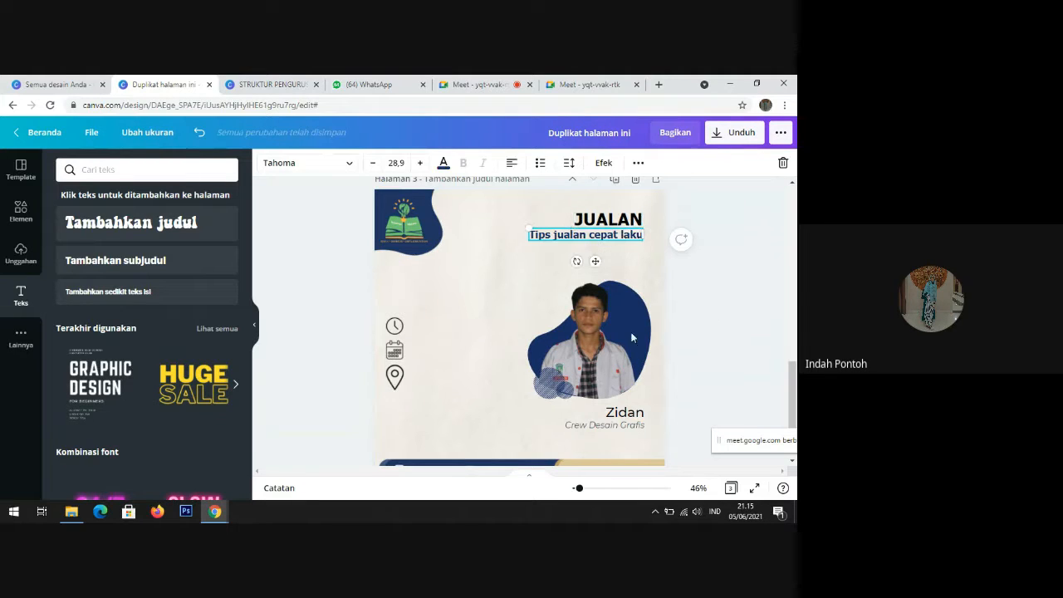
left_click(635, 419)
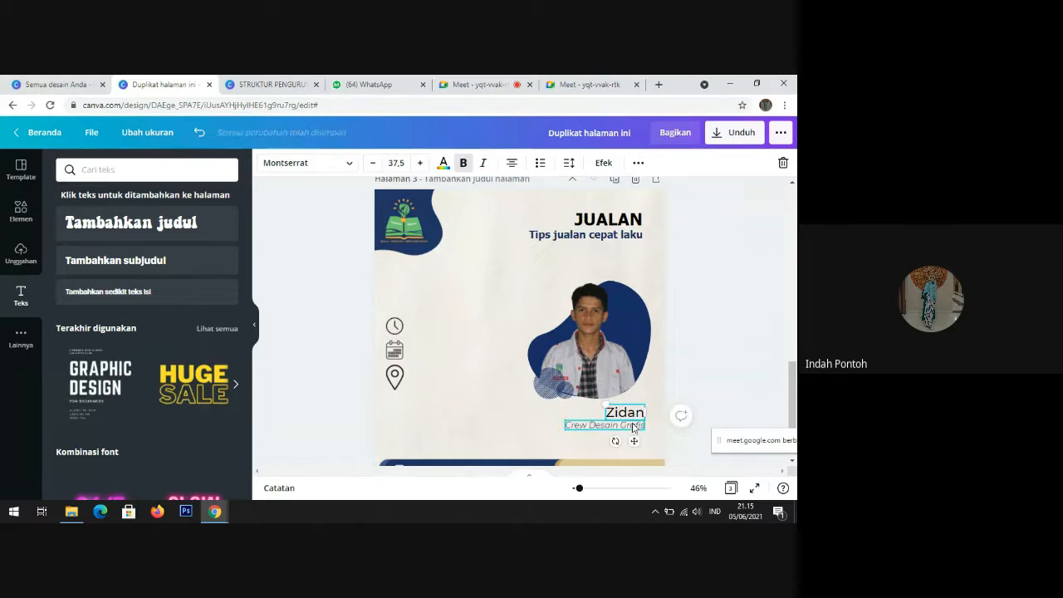
double_click(619, 425)
left_click(728, 367)
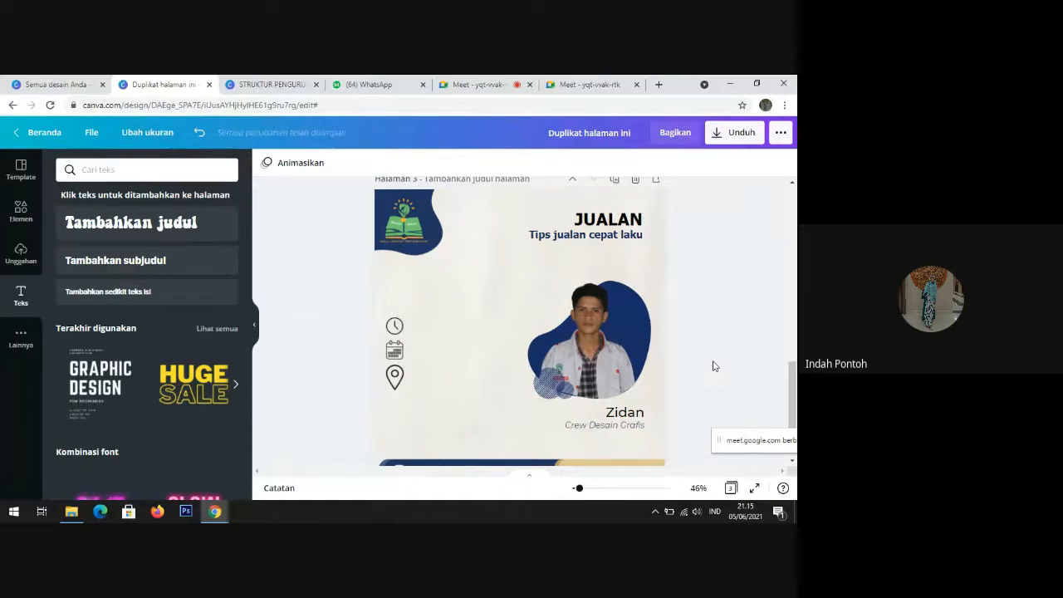
Step: Duplicate the name caption below the portrait and place the copy beside the clock icon
left_click(631, 412)
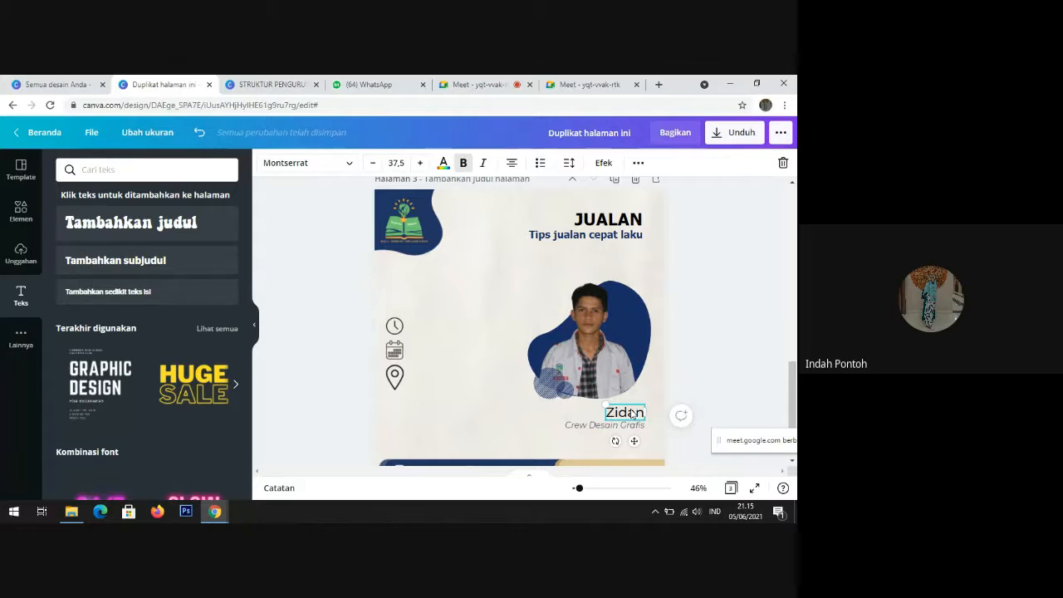
left_click_drag(631, 413, 636, 418)
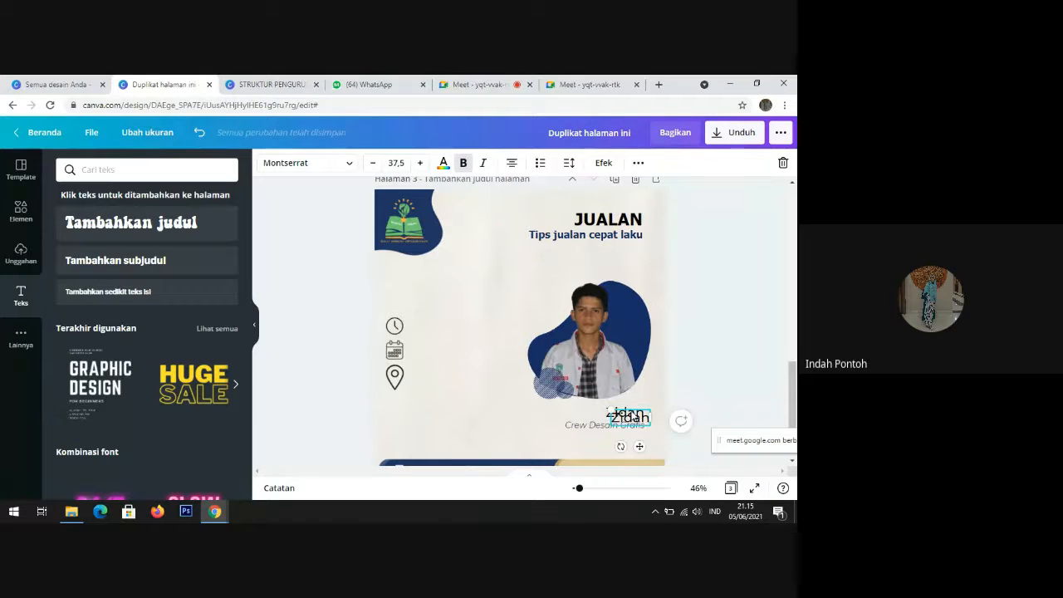
left_click_drag(502, 353, 437, 319)
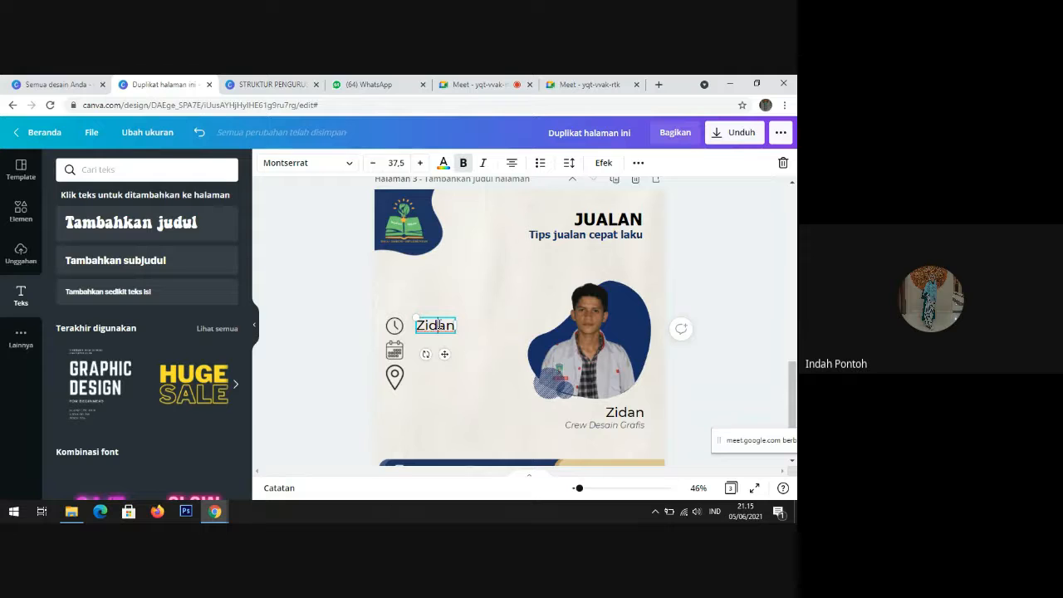
double_click(438, 325)
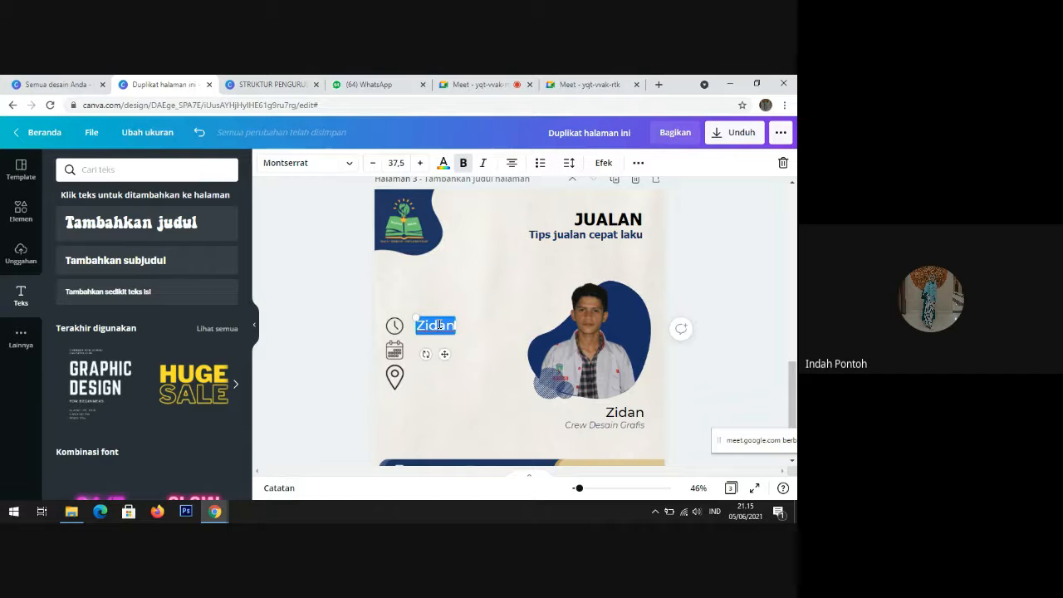
Step: Swap the calendar and clock icons so the calendar heads the column, with the copied caption aligned beside it
left_click(394, 351)
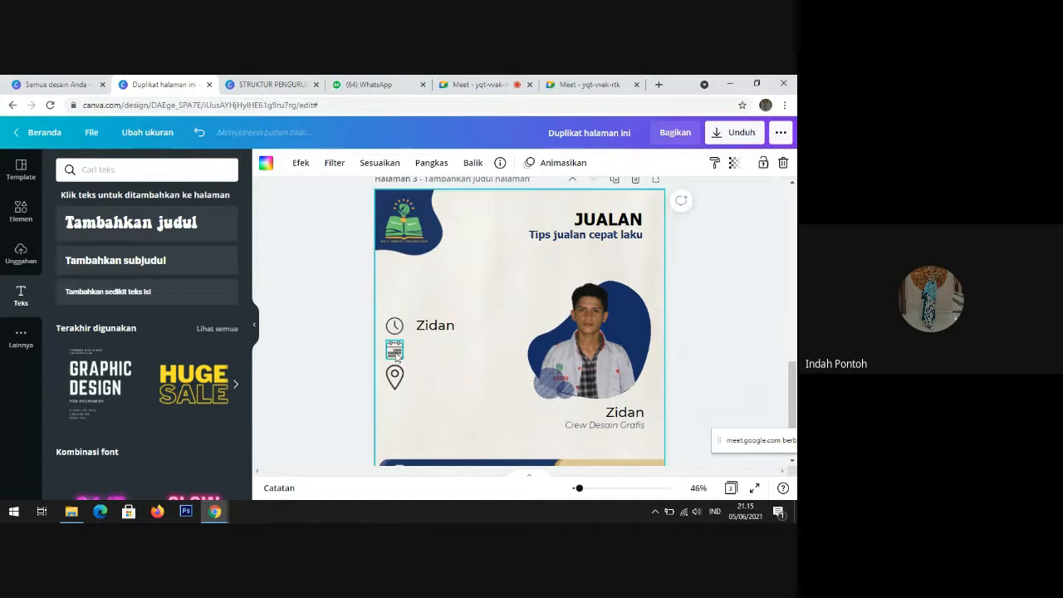
mouse_move(394, 350)
left_mouse_down()
mouse_move(390, 304)
mouse_move(395, 347)
left_mouse_up()
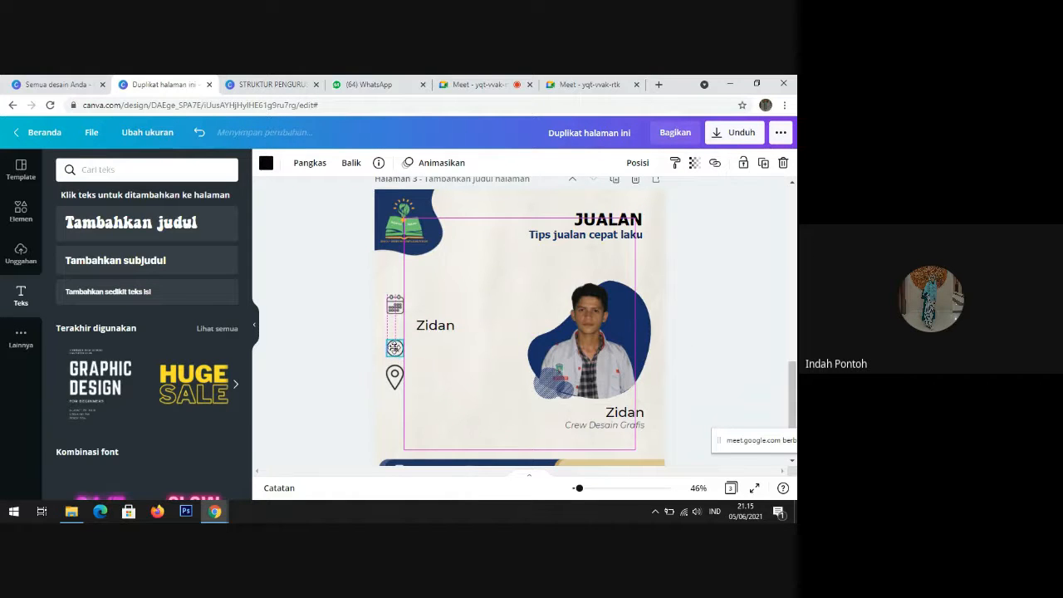
left_click(395, 304)
left_click_drag(394, 304, 433, 323)
Step: Replace the copied caption's text with "Sabtu, 05 Juni 2021" and widen its text box so the date fits on one line
left_click(432, 326)
double_click(433, 323)
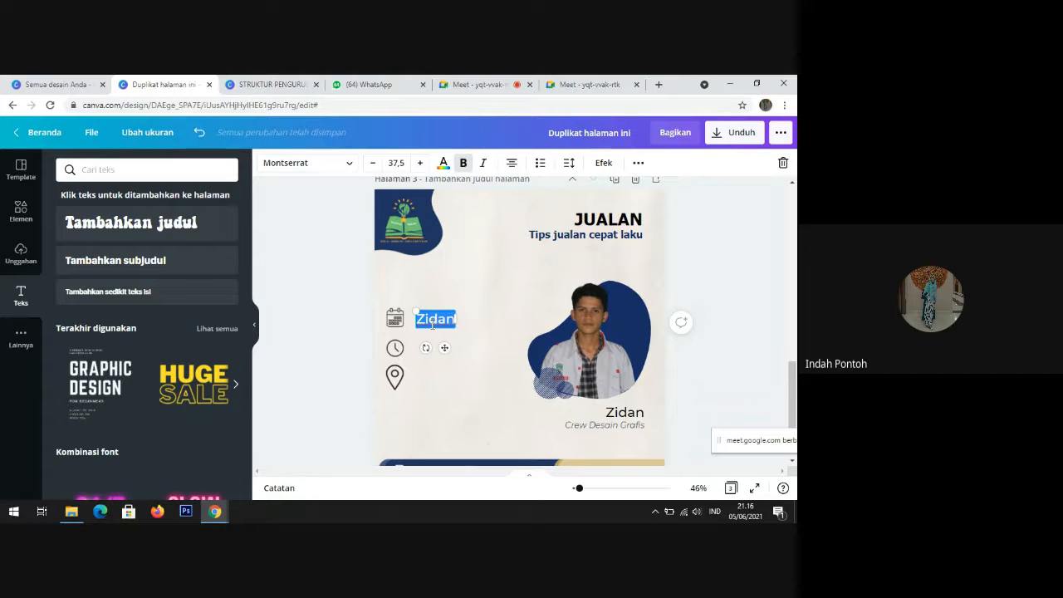
type("Kamis")
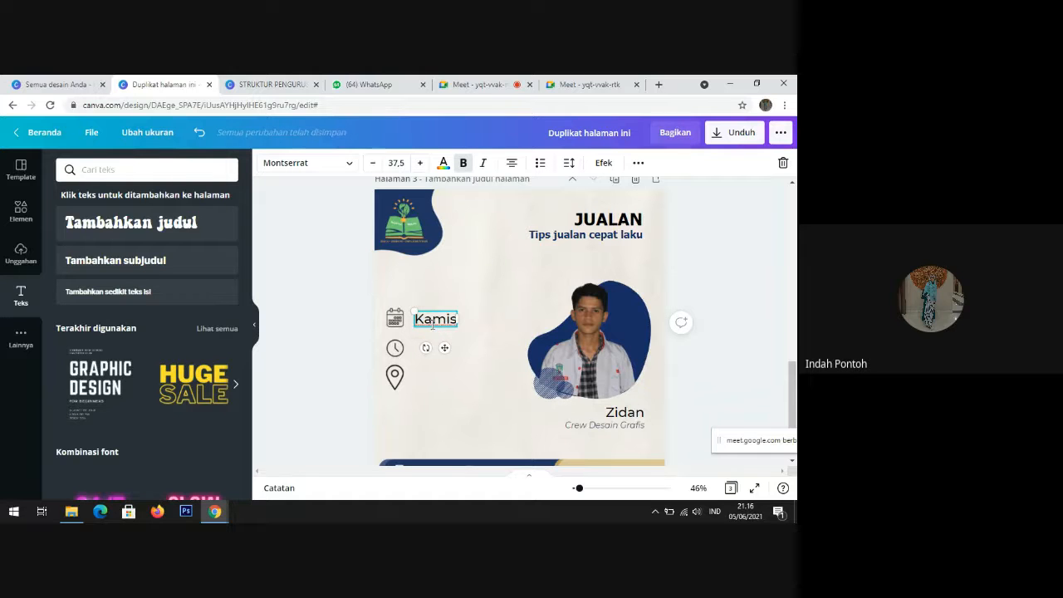
key("BackSpace")
key("BackSpace")
key("BackSpace")
key("BackSpace")
key("BackSpace")
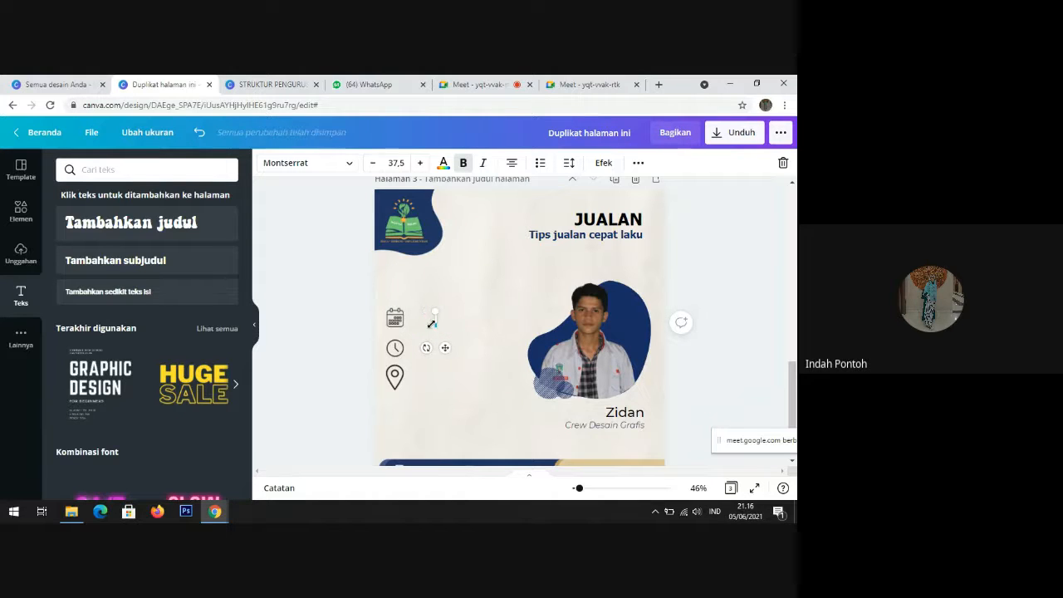
type("Sabtu")
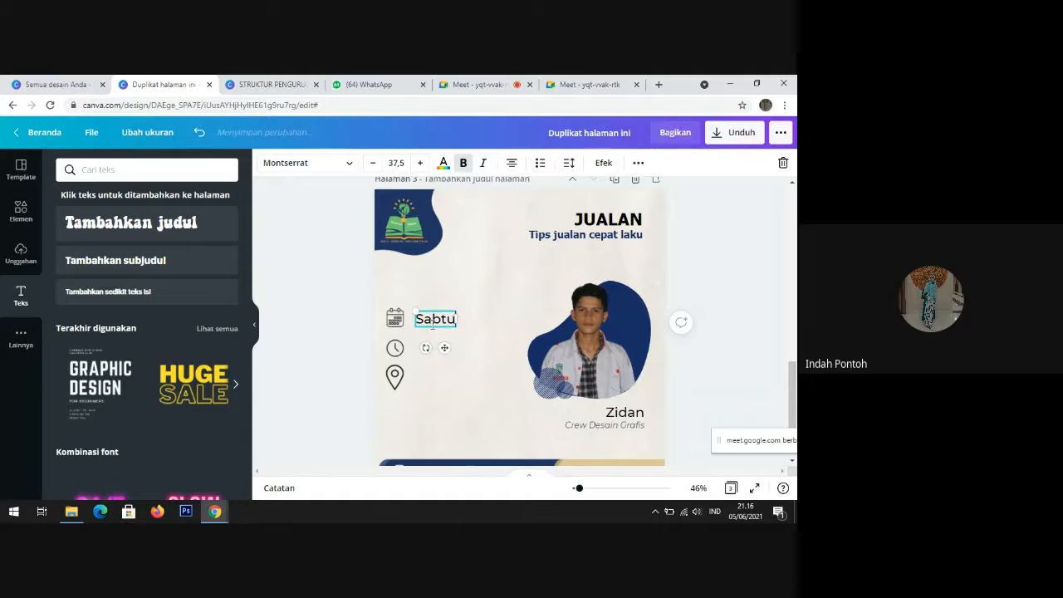
type(", )6")
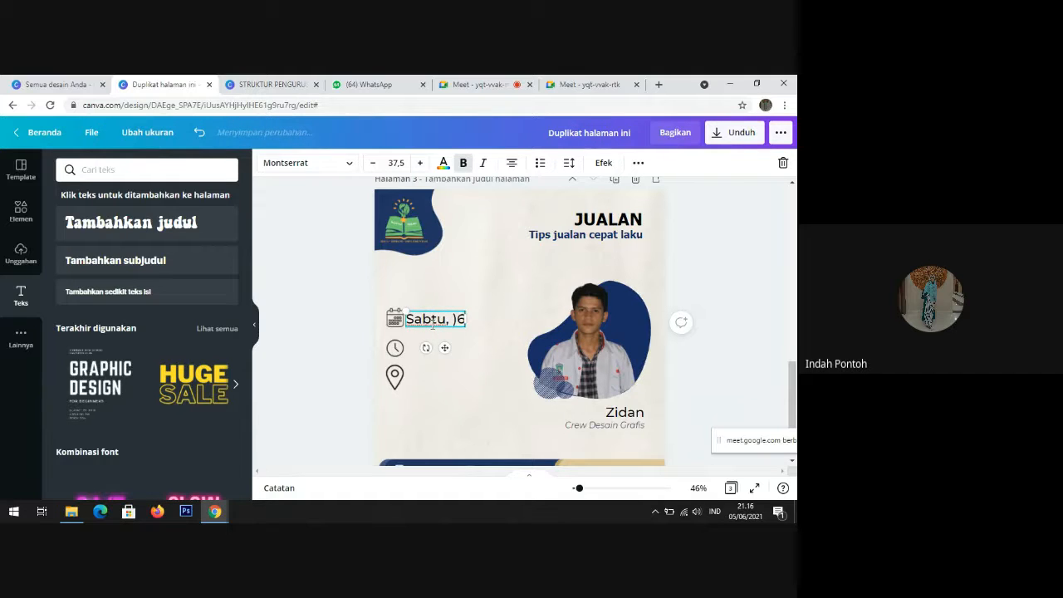
key("BackSpace")
key("BackSpace")
type("05 Ju")
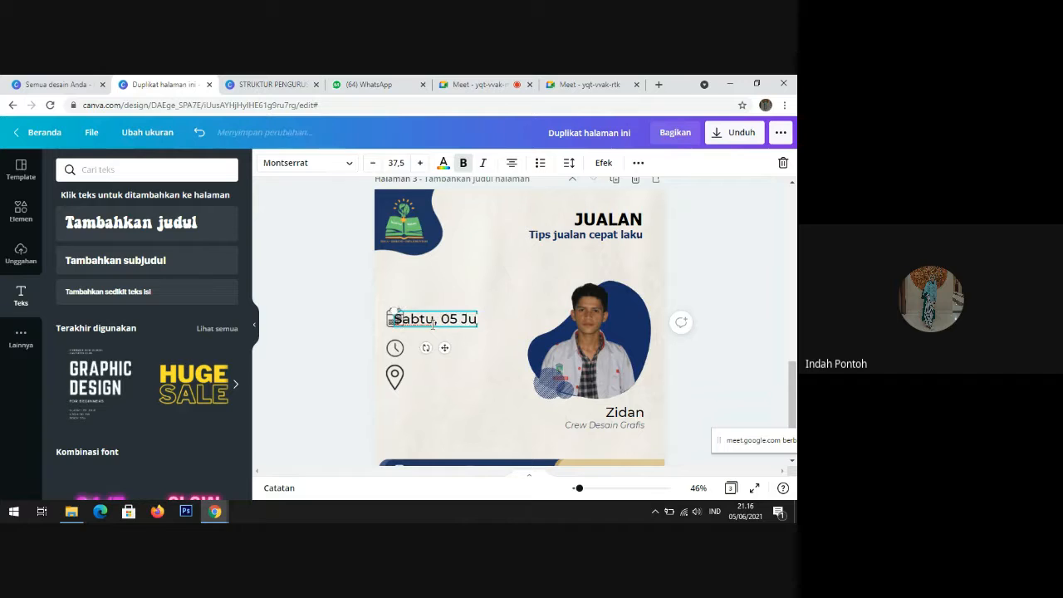
type("ni 2021")
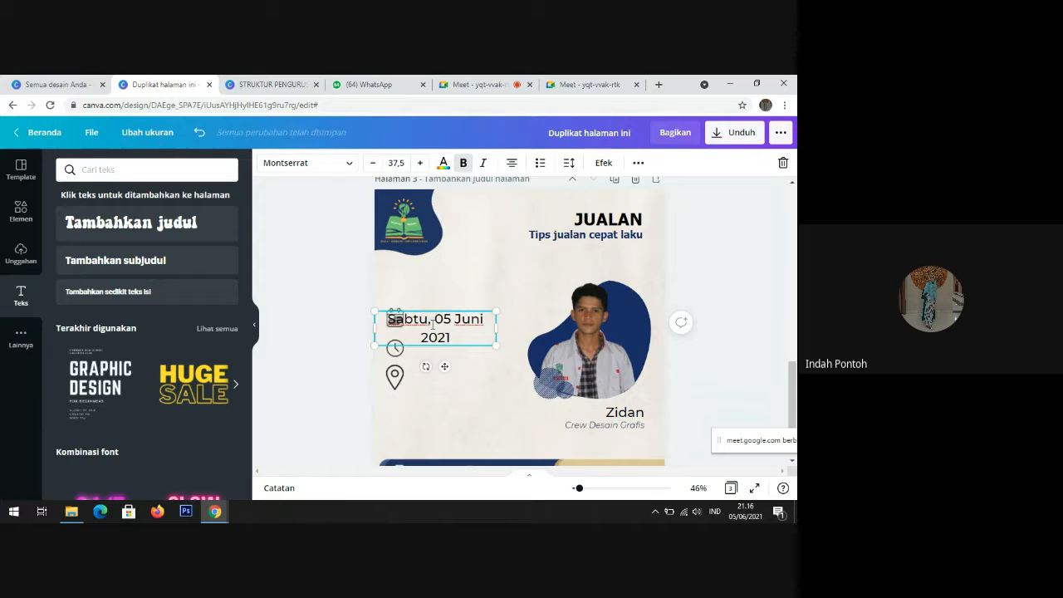
left_click_drag(539, 328, 538, 326)
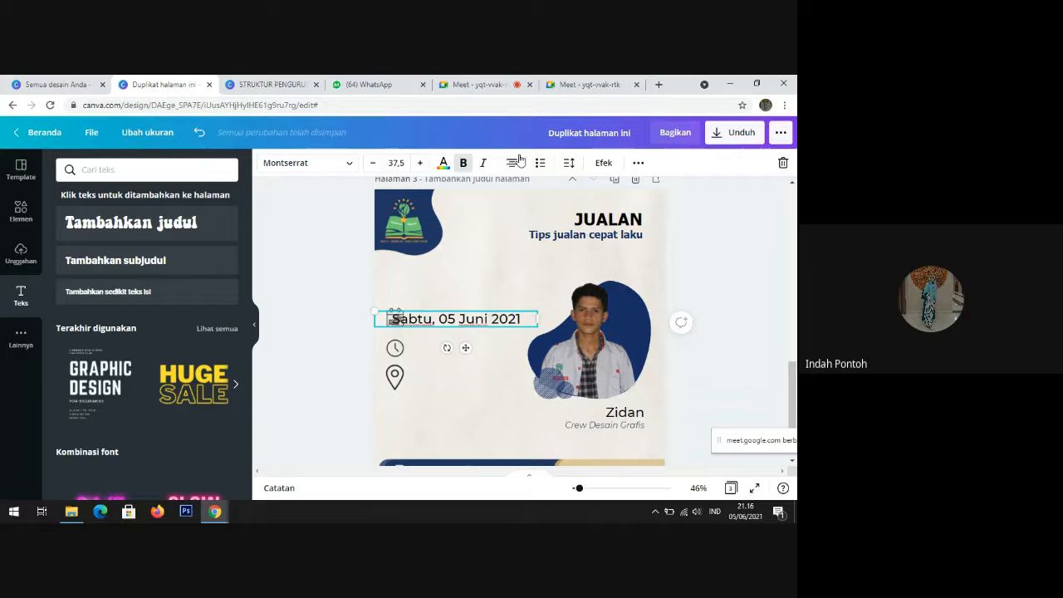
Step: Left-align the date text and add the lines "20.30 Wita" and "Gedung PKM" below it, separated by blank lines
left_click(515, 327)
key("Return")
key("Return")
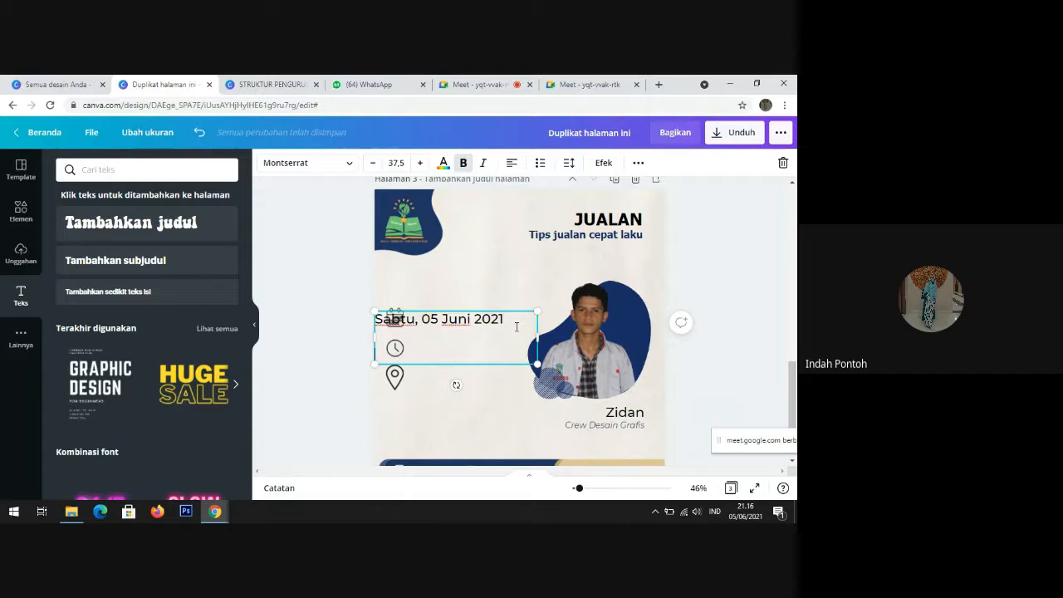
type("@")
key("BackSpace")
key("BackSpace")
key("BackSpace")
type("20.30 Wita")
key("Return")
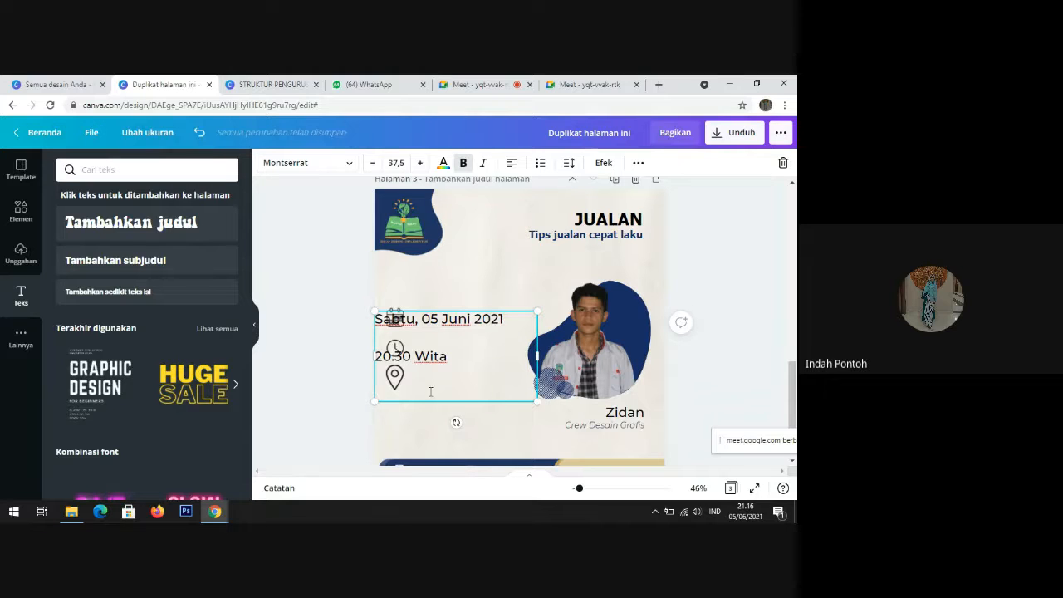
type("Gedung PKM")
Step: Scale the event details text to size 33.6 and place its lines beside the calendar, clock and location pin icons
left_click_drag(491, 375, 489, 375)
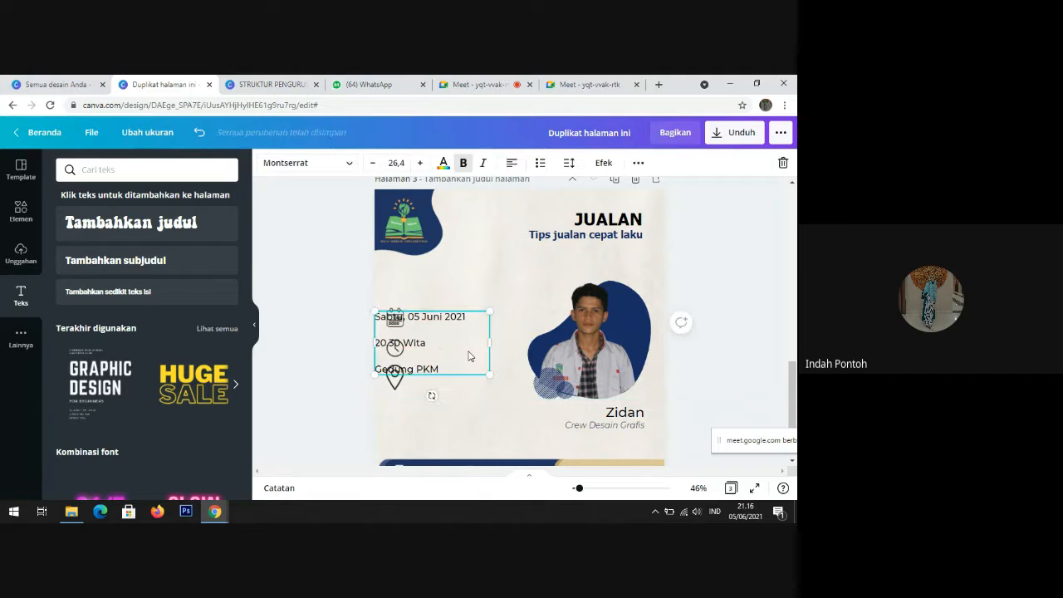
left_click_drag(471, 353, 513, 359)
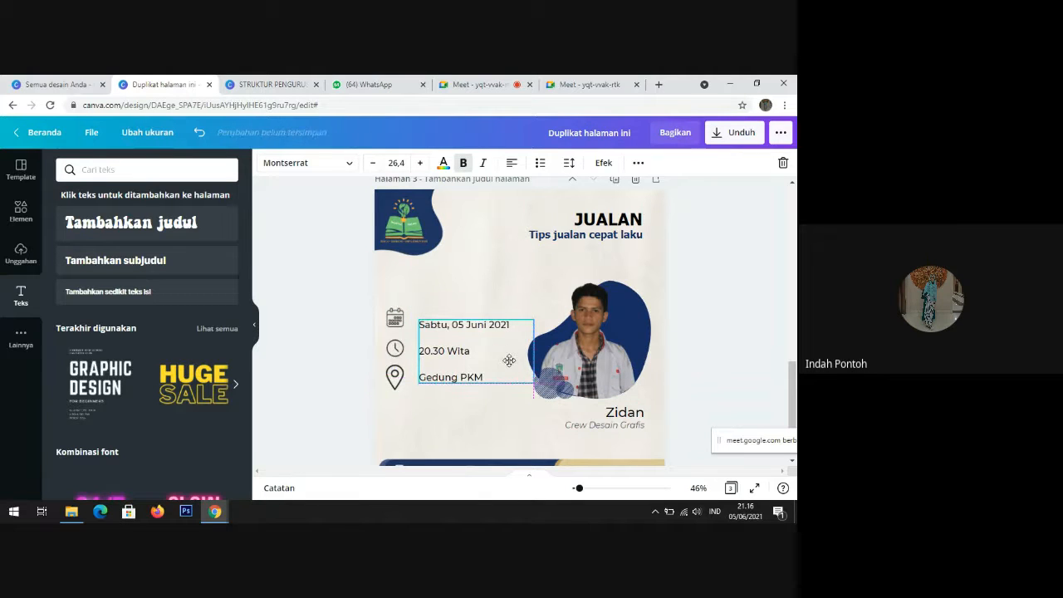
left_click_drag(537, 320, 565, 301)
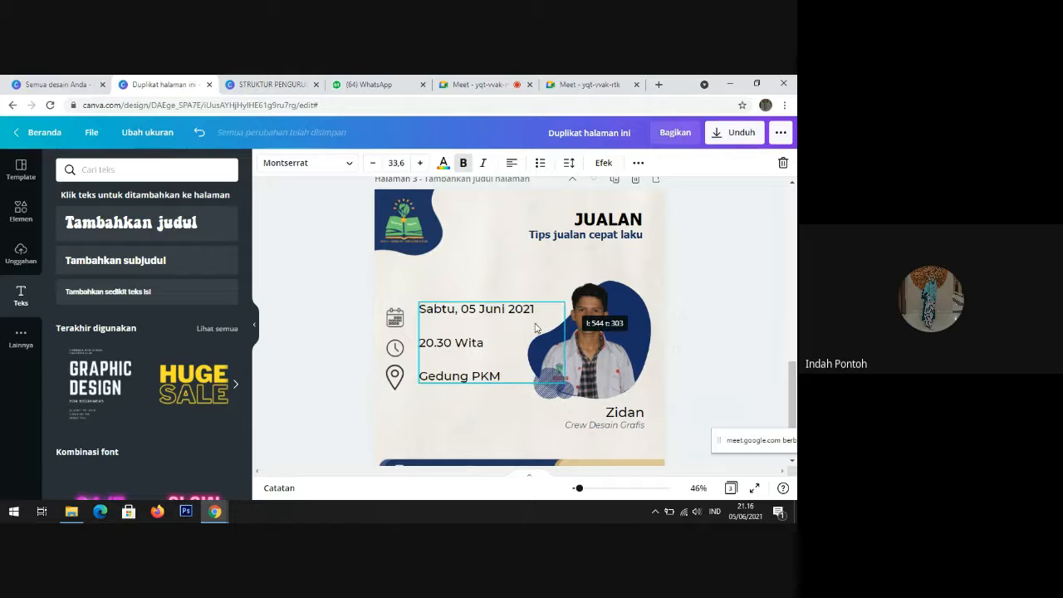
left_click_drag(524, 339, 515, 346)
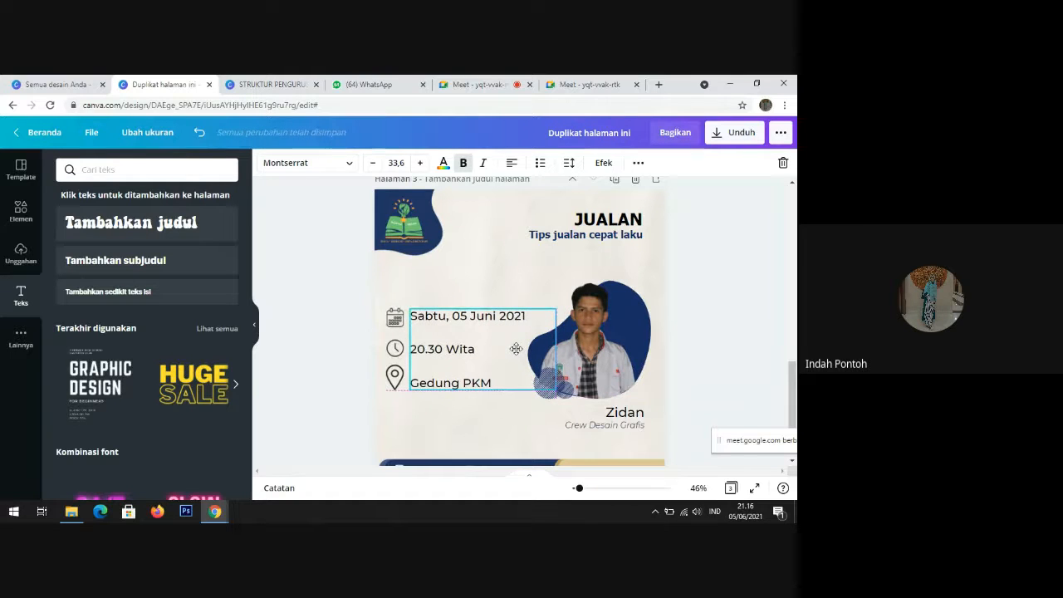
left_click(710, 382)
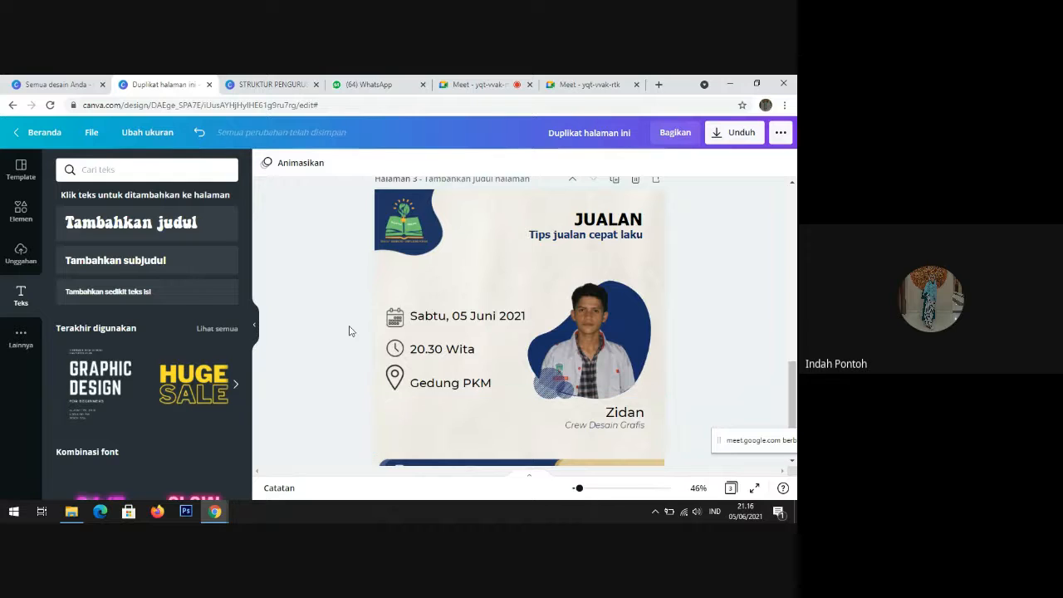
Step: Scale down the three icons and the event details together to text size 19.1, placing them near the left margin
left_click_drag(349, 321, 526, 394)
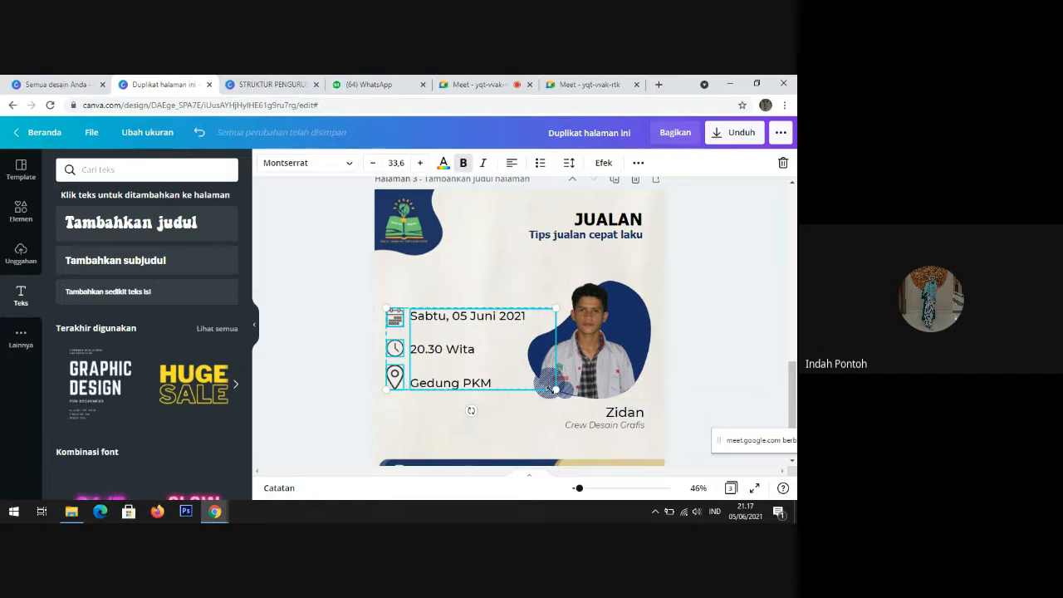
left_click_drag(556, 390, 472, 350)
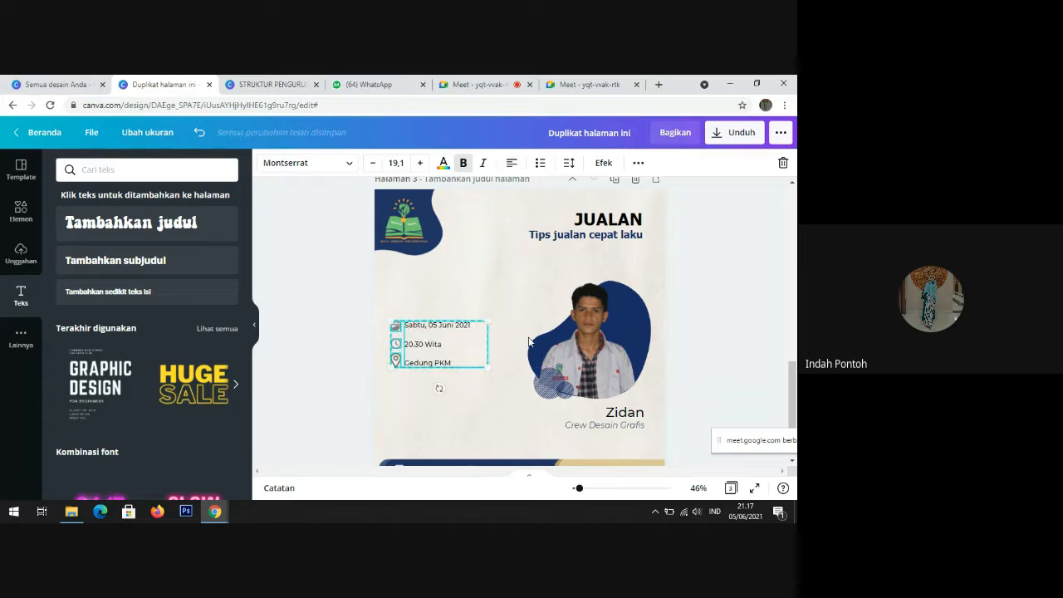
left_click(724, 339)
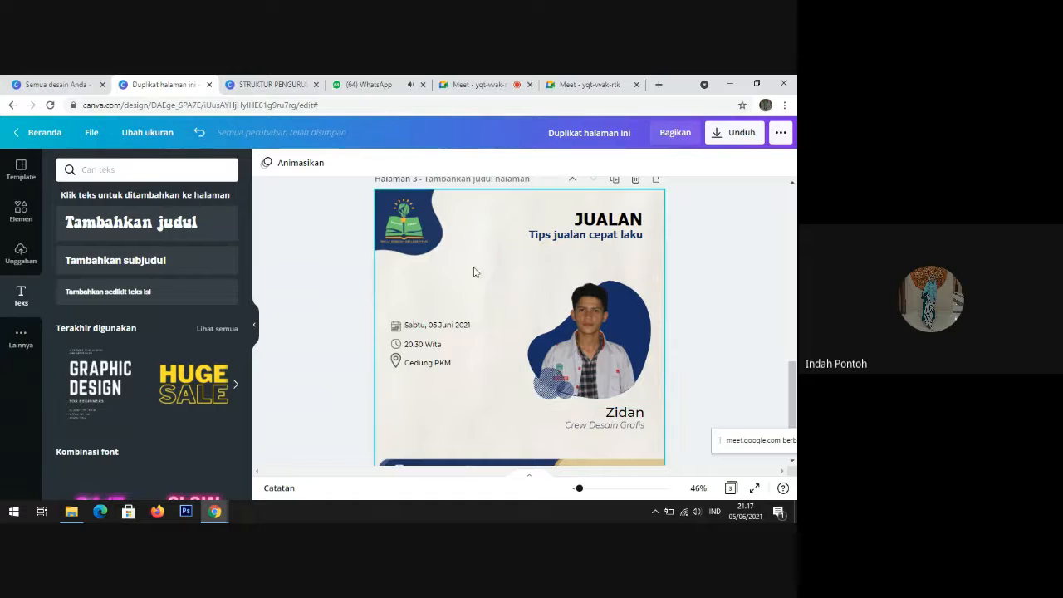
Step: Lock the date, time and venue details group and move the photo with its striped circles slightly up
left_click_drag(511, 275, 554, 389)
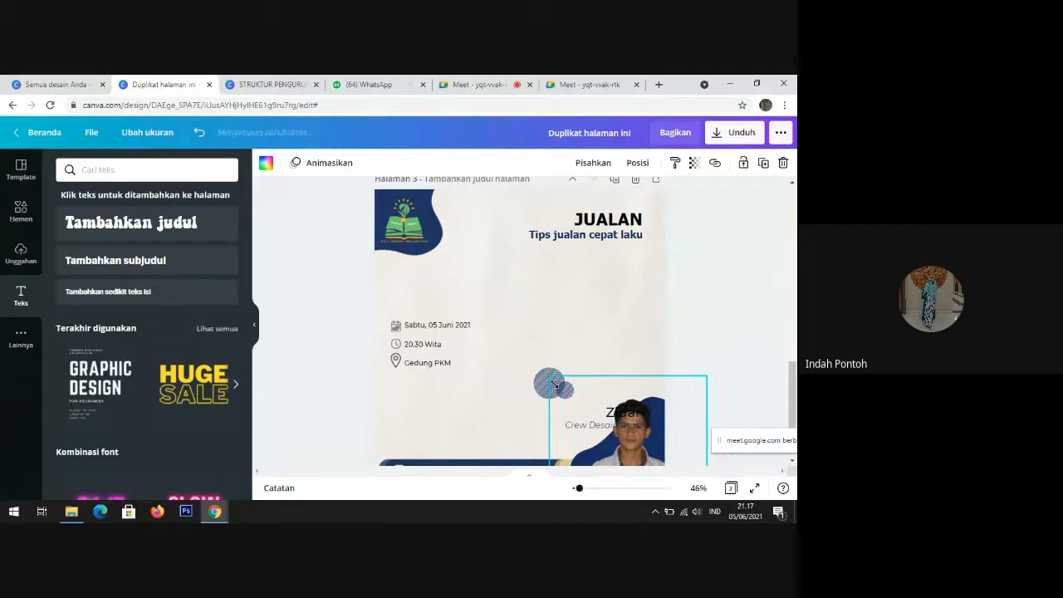
key("ctrl+z")
left_click_drag(425, 286, 374, 385)
left_click(637, 162)
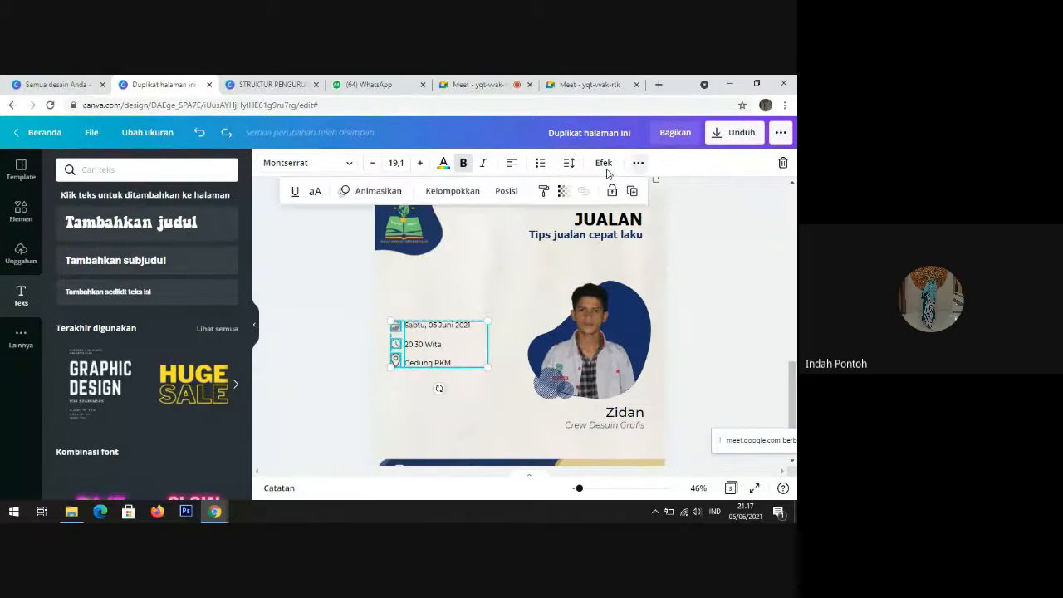
left_click(611, 191)
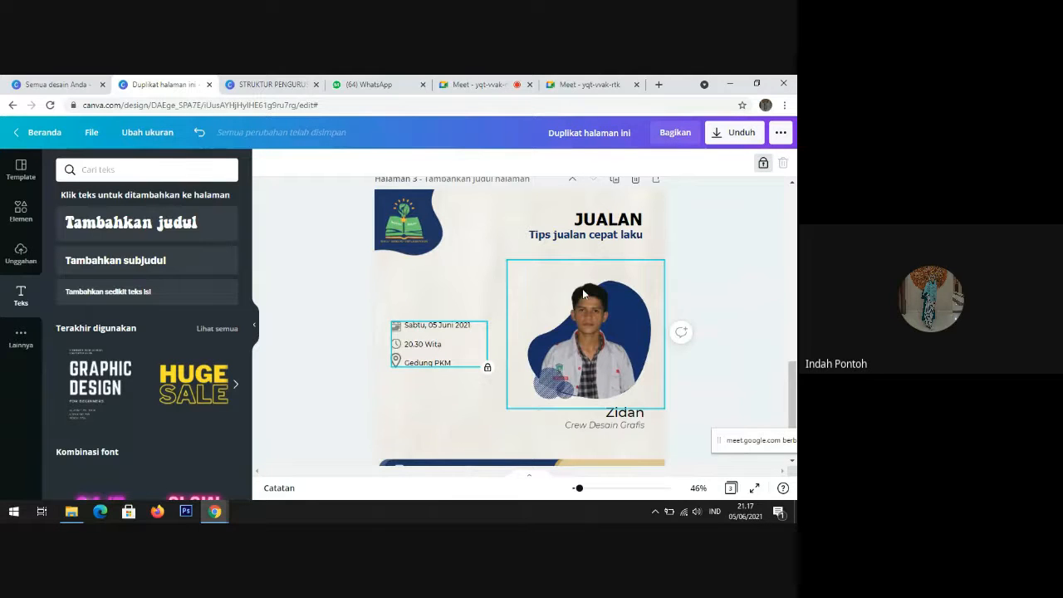
left_click_drag(474, 268, 632, 354)
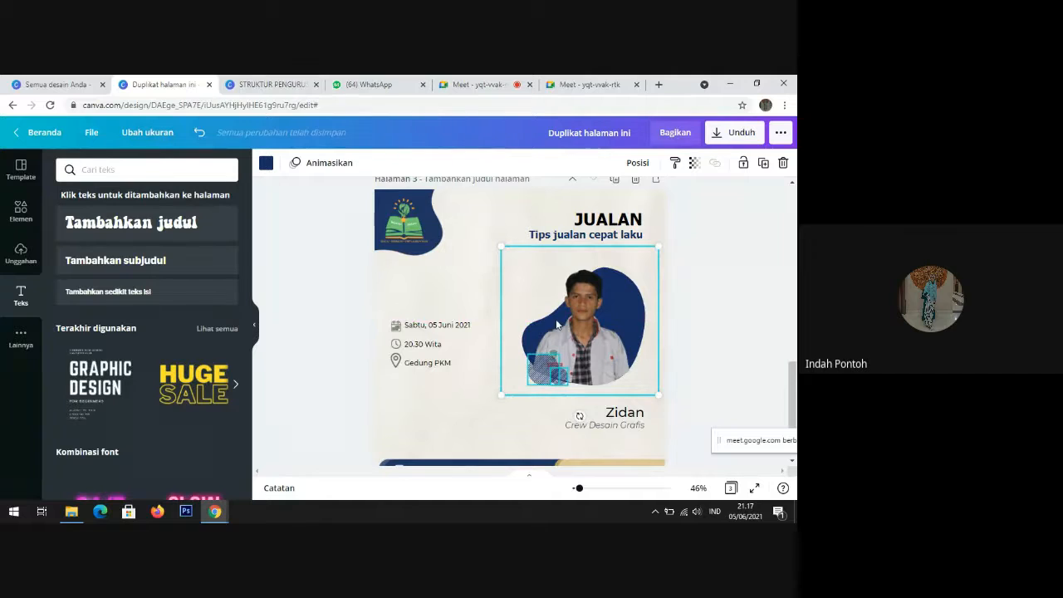
Step: Unlock the date, time and venue details and move them down near the poster's footer
left_click(428, 353)
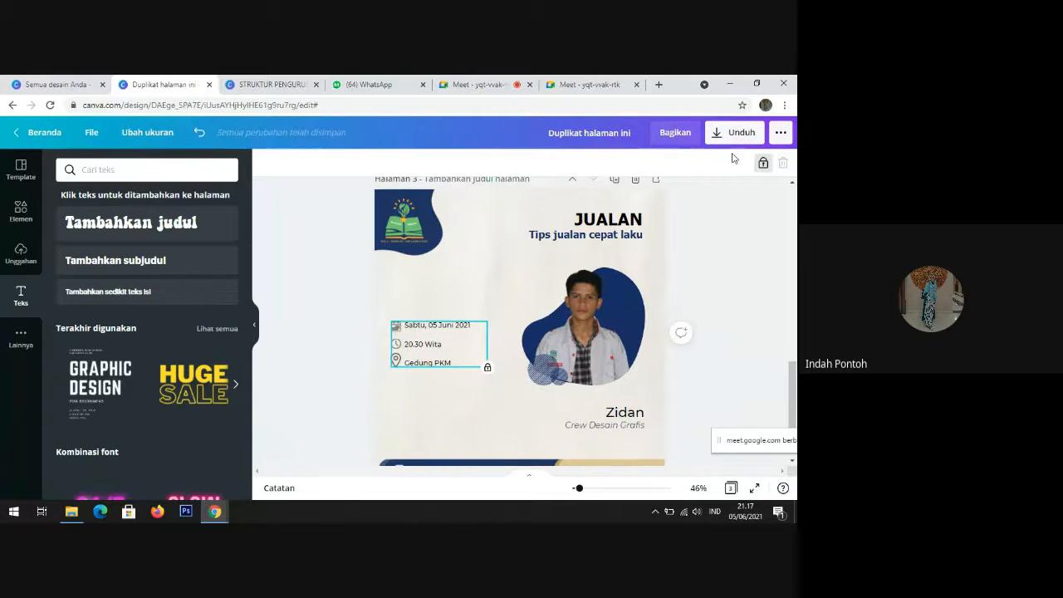
left_click(762, 162)
left_click(450, 358)
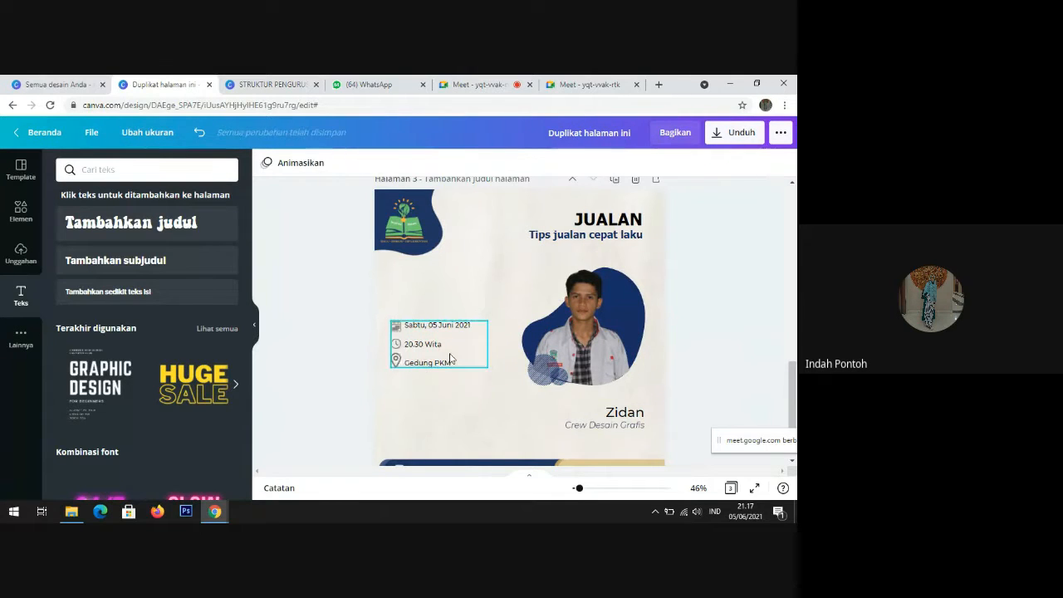
left_click_drag(450, 357, 456, 434)
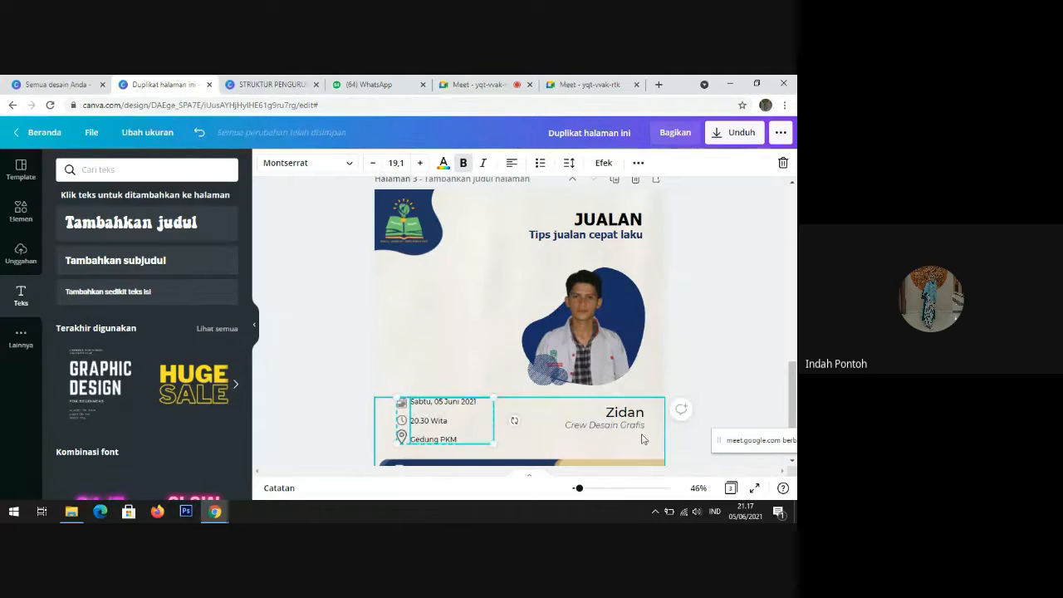
Step: Group the speaker's name with the "Crew Desain Grafis" line and move the group to the left of the photo
left_click(645, 392)
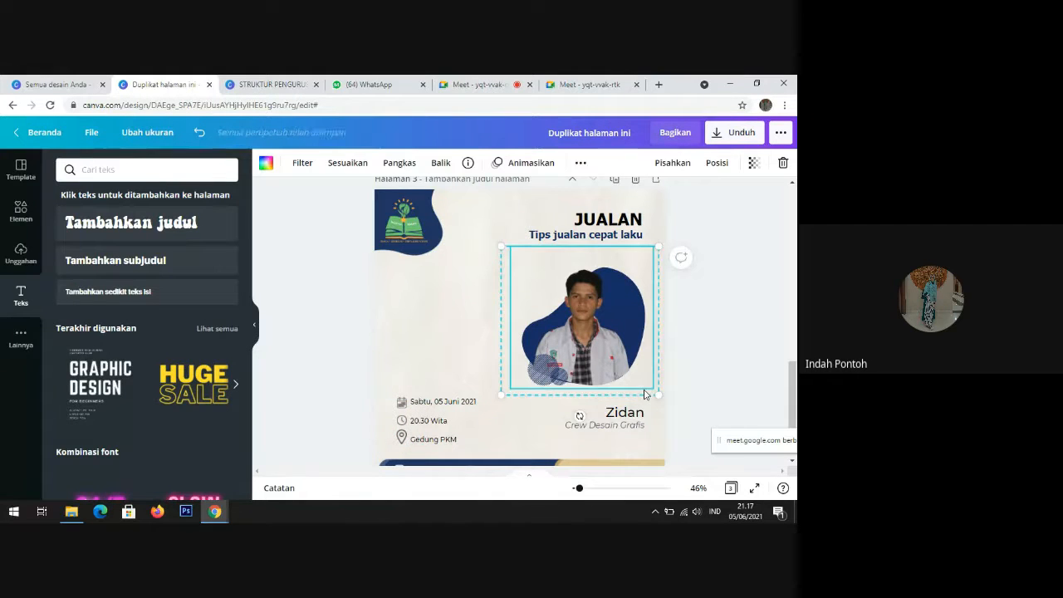
left_click(641, 415)
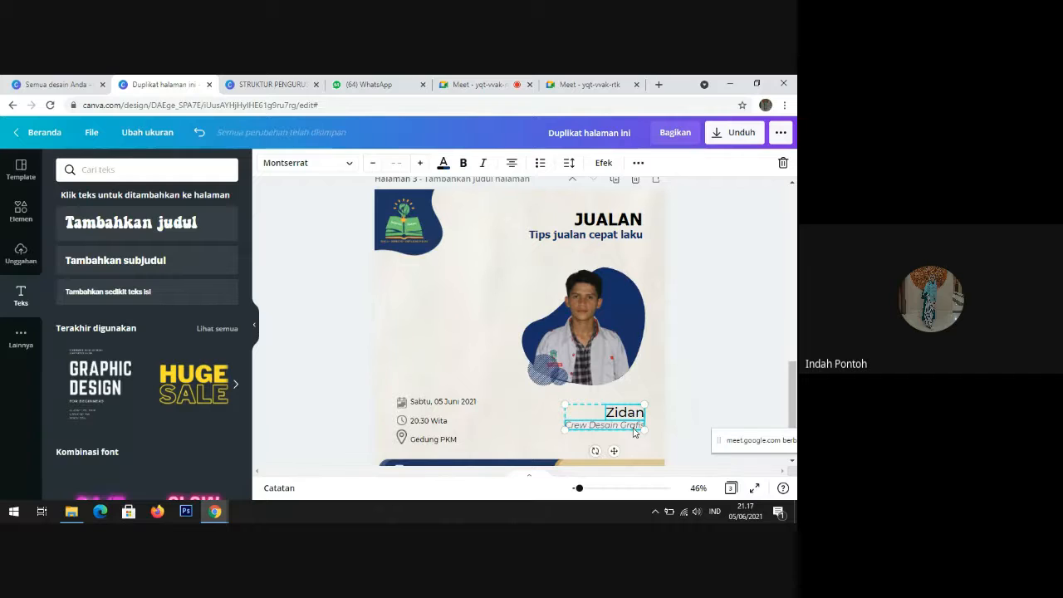
left_click(639, 162)
left_click(450, 193)
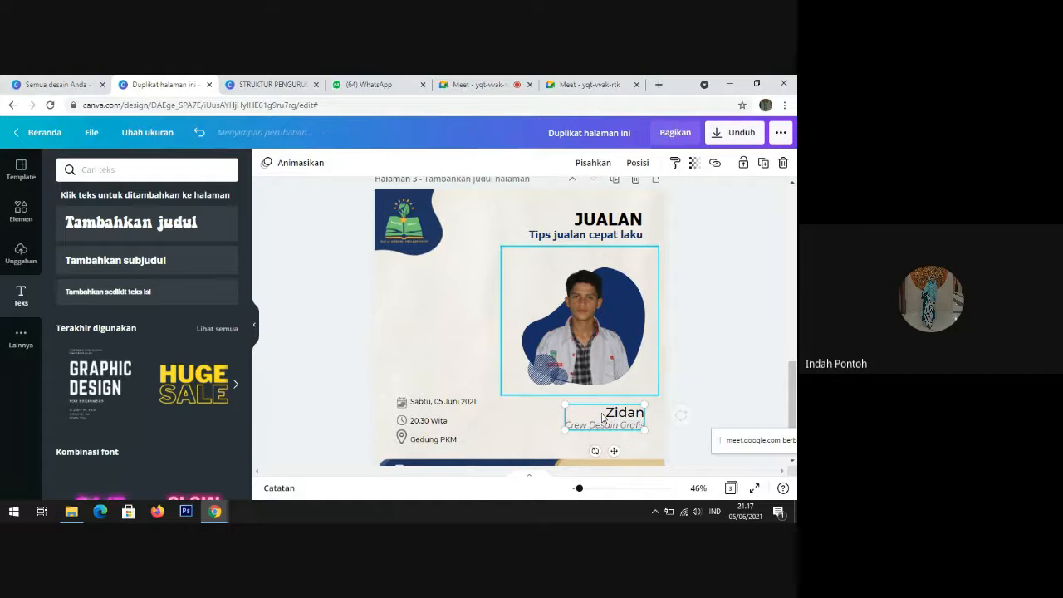
left_click_drag(632, 423, 487, 343)
Step: Nudge the date, time and venue details slightly up and to the left
left_click(444, 428)
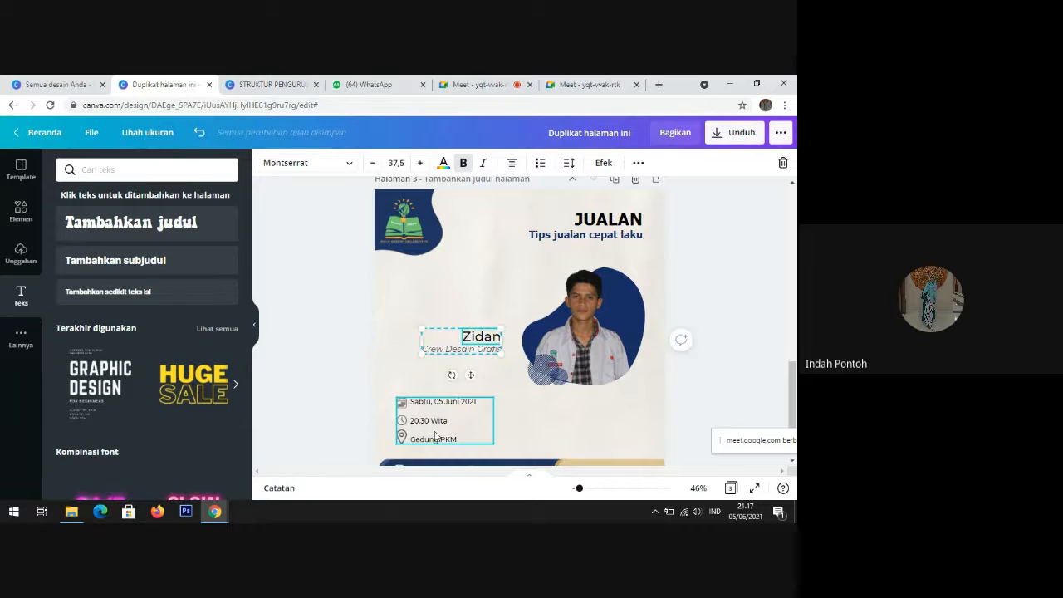
left_click_drag(448, 433, 434, 431)
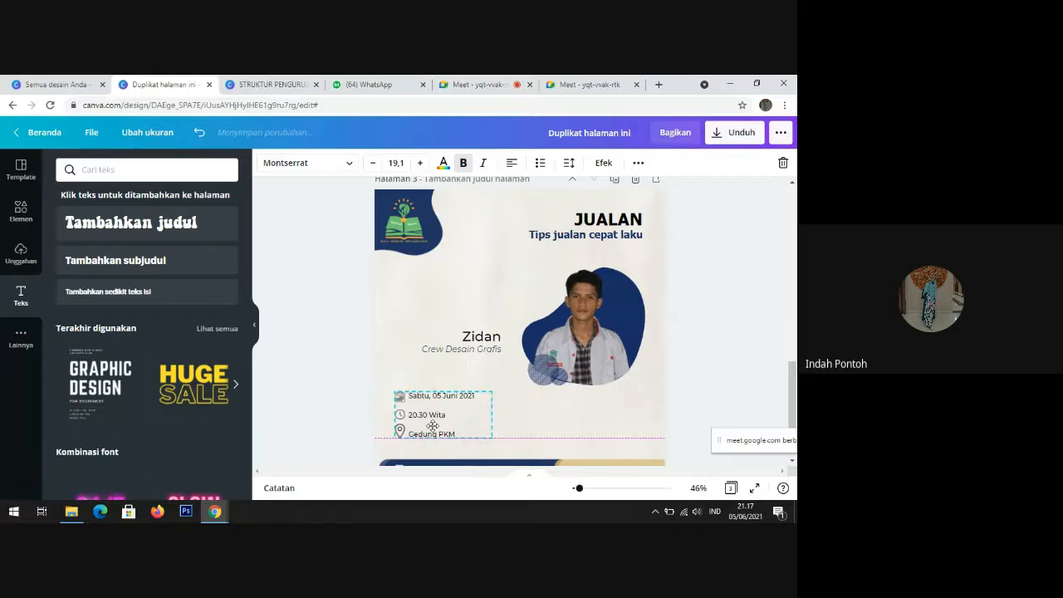
left_click(725, 334)
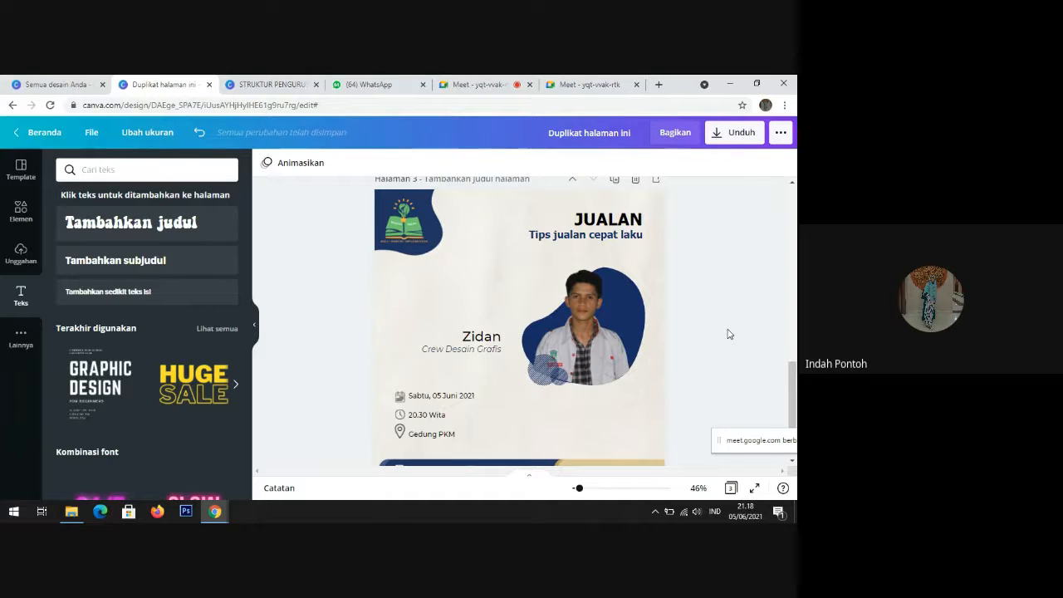
scroll(795, 379, "down", 1)
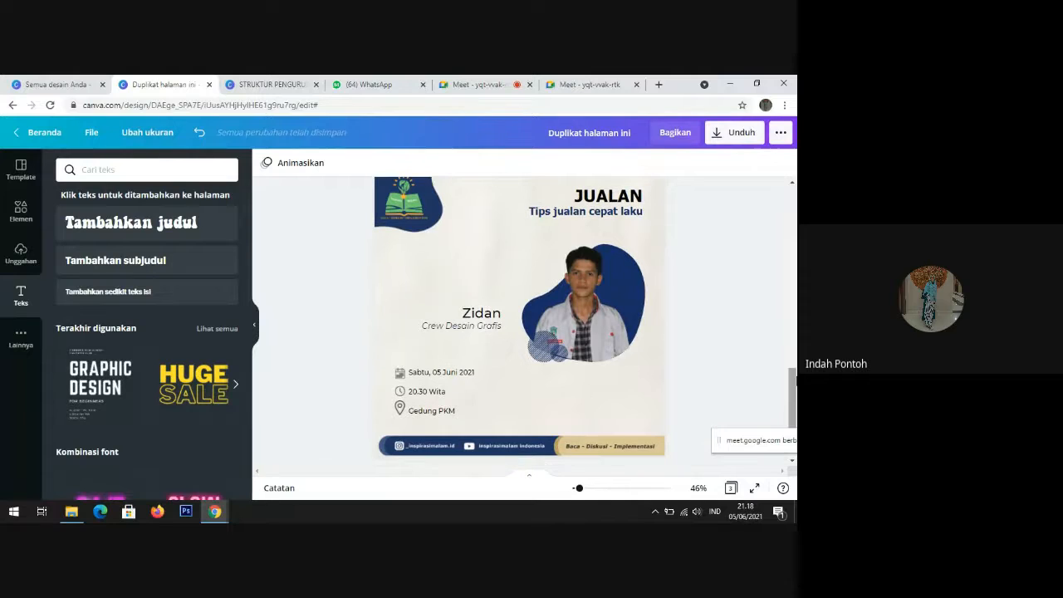
scroll(794, 379, "up", 1)
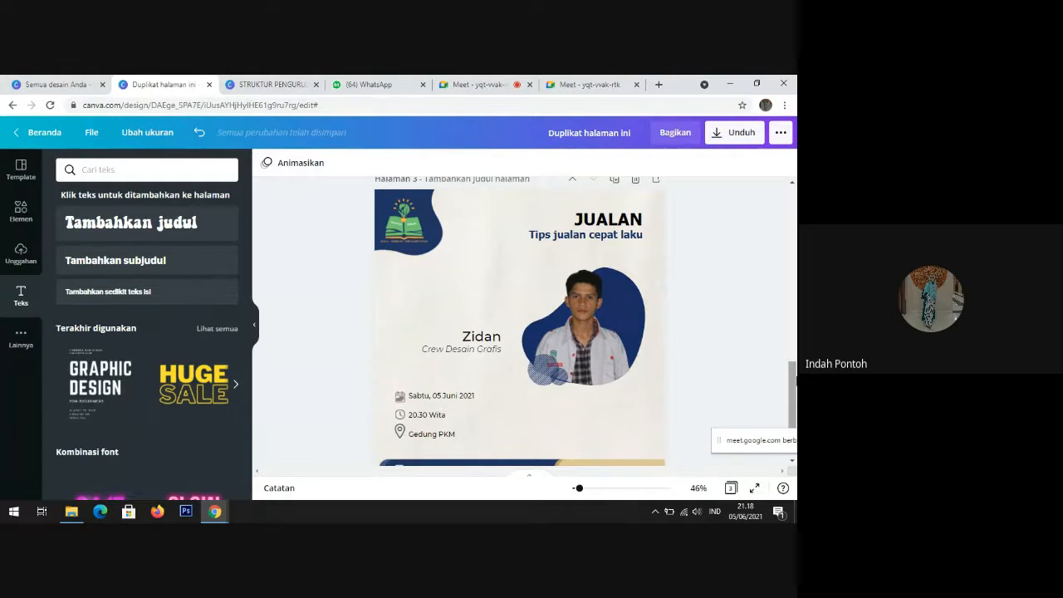
scroll(795, 380, "down", 1)
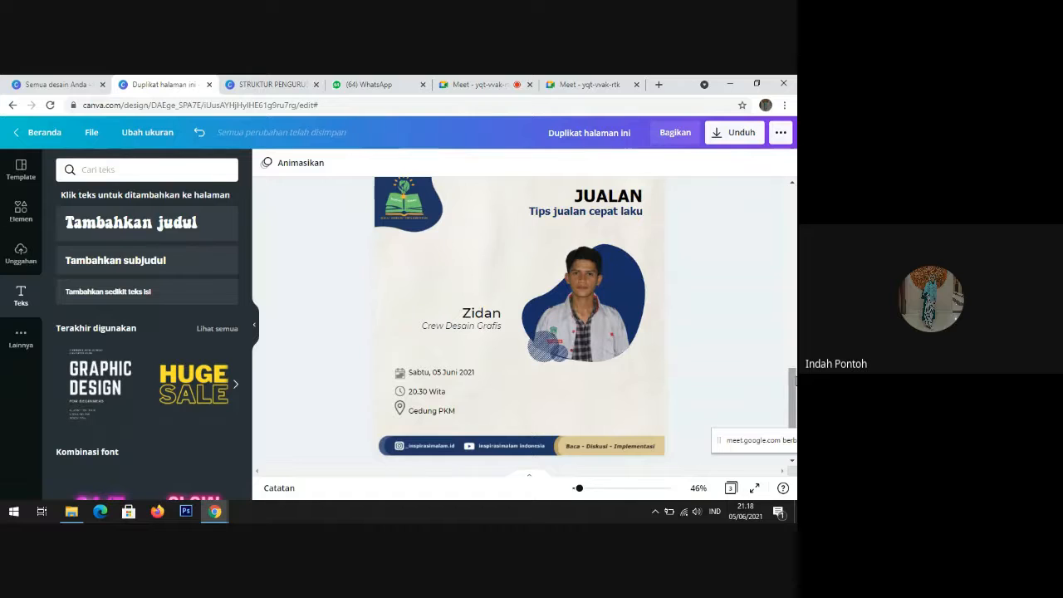
scroll(795, 379, "up", 1)
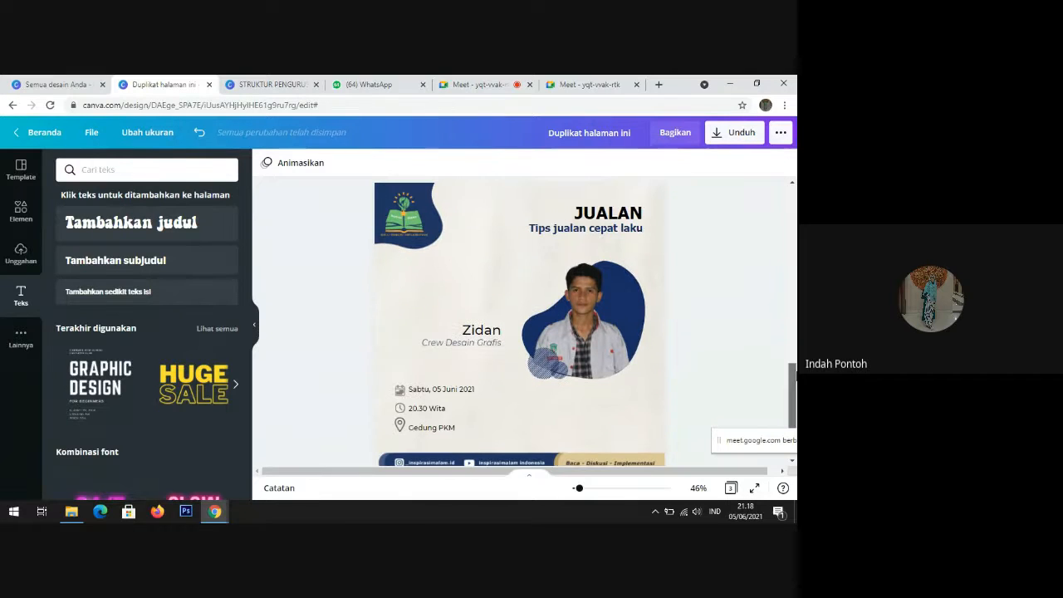
left_click_drag(794, 376, 794, 378)
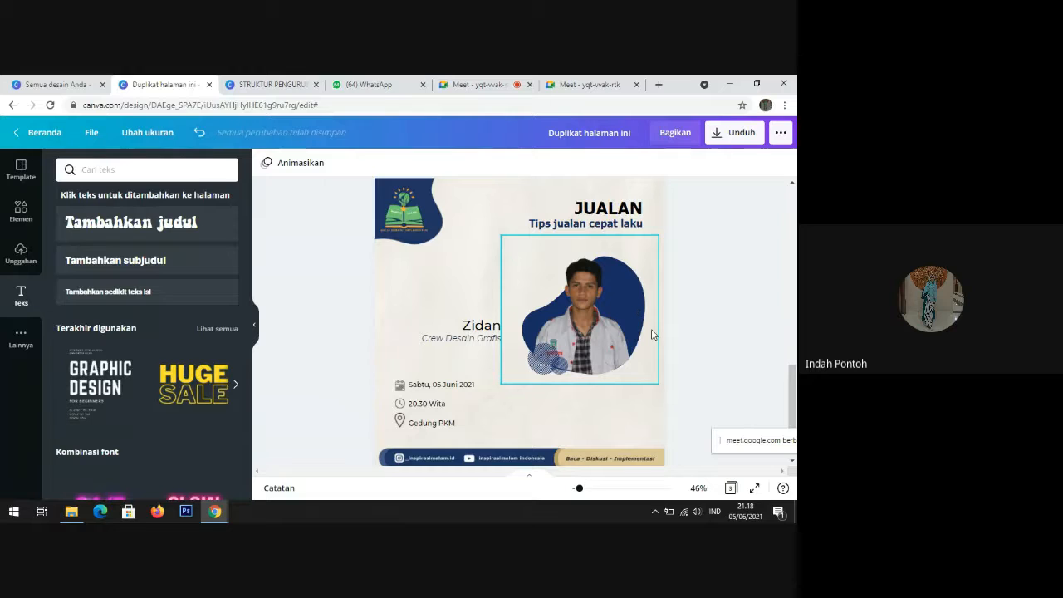
Step: Ungroup the speaker photo from its blue shape and regroup both together with the striped circles
left_click_drag(719, 310, 550, 364)
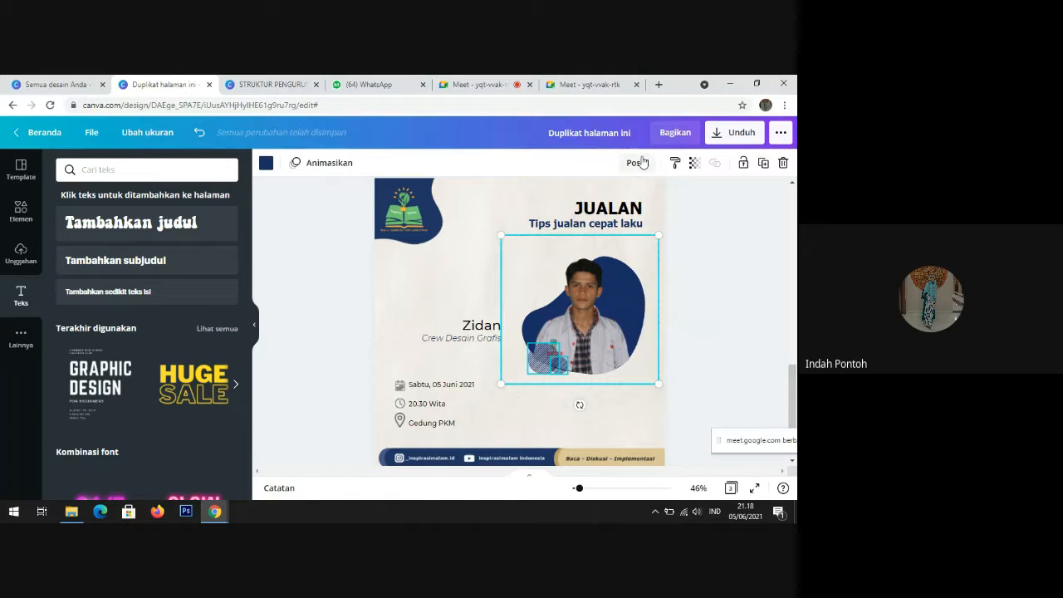
left_click(740, 280)
left_click(618, 300)
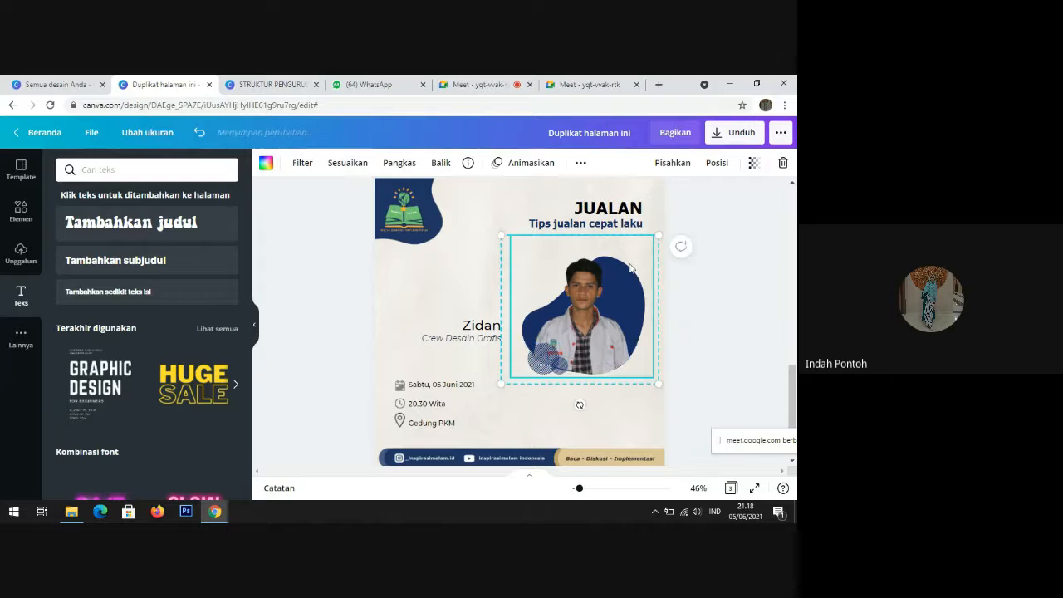
left_click(671, 162)
left_click(778, 326)
left_click_drag(766, 318, 540, 355)
left_click(593, 162)
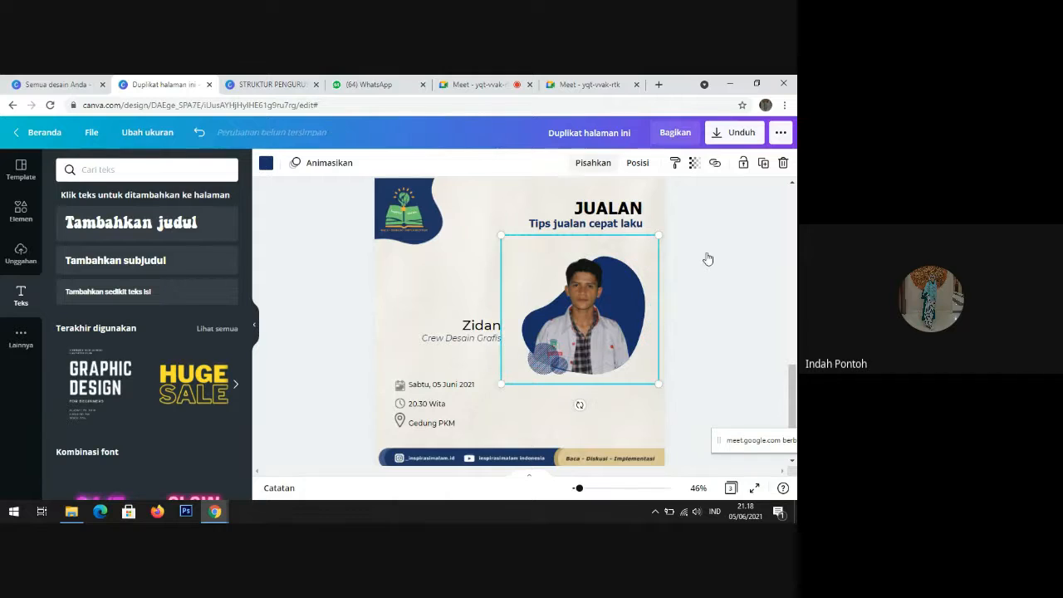
left_click(708, 260)
Step: Scale the photo group down slightly and shift it toward the poster's right side
left_click(643, 372)
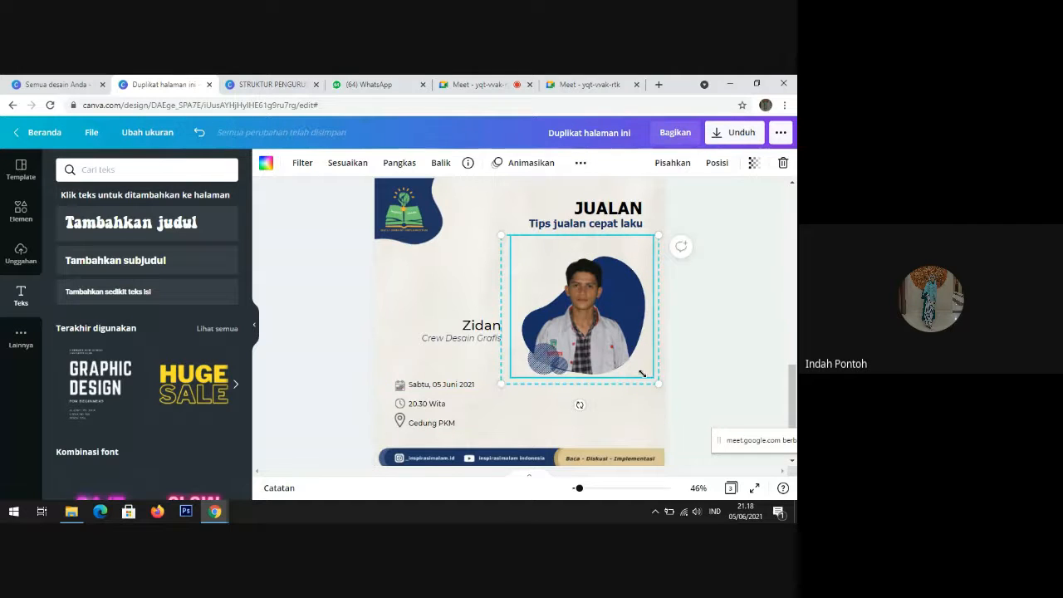
left_click_drag(642, 372, 635, 361)
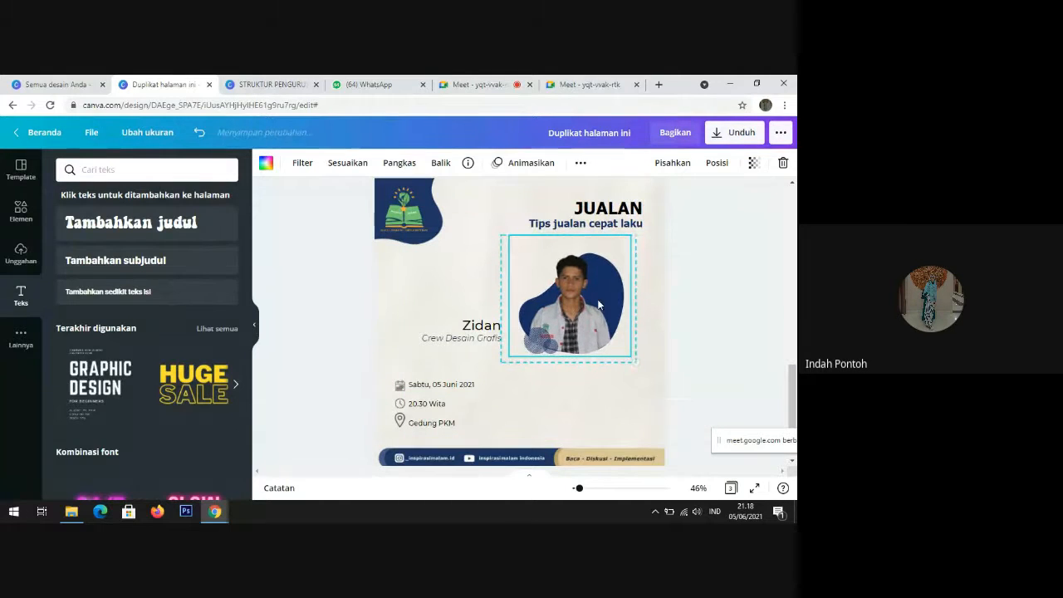
left_click_drag(598, 305, 618, 317)
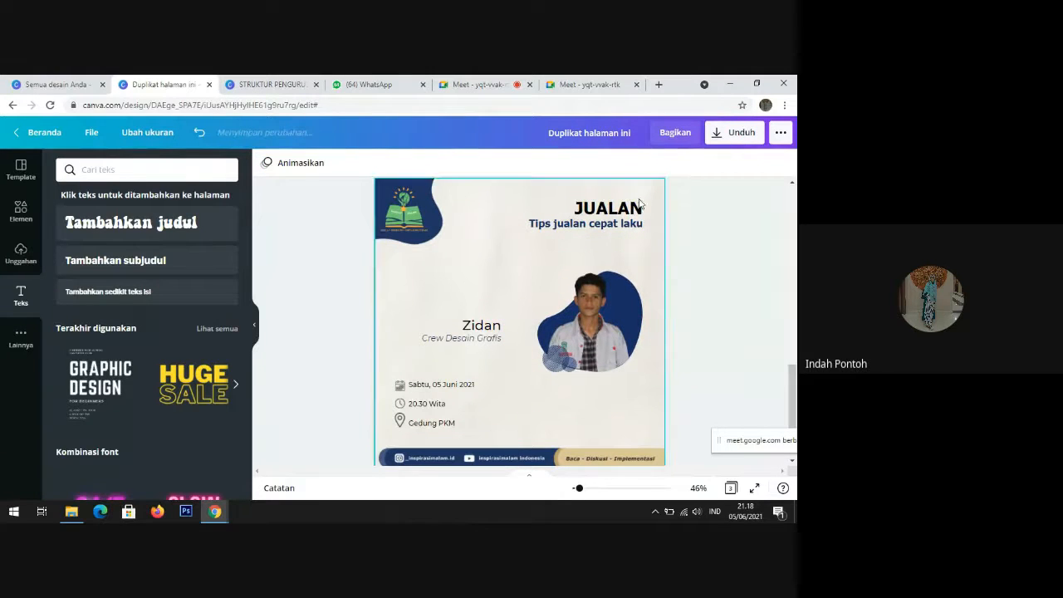
Step: Group the "JUALAN" heading with "Tips jualan cepat laku" and nudge the group slightly up
left_click(623, 223)
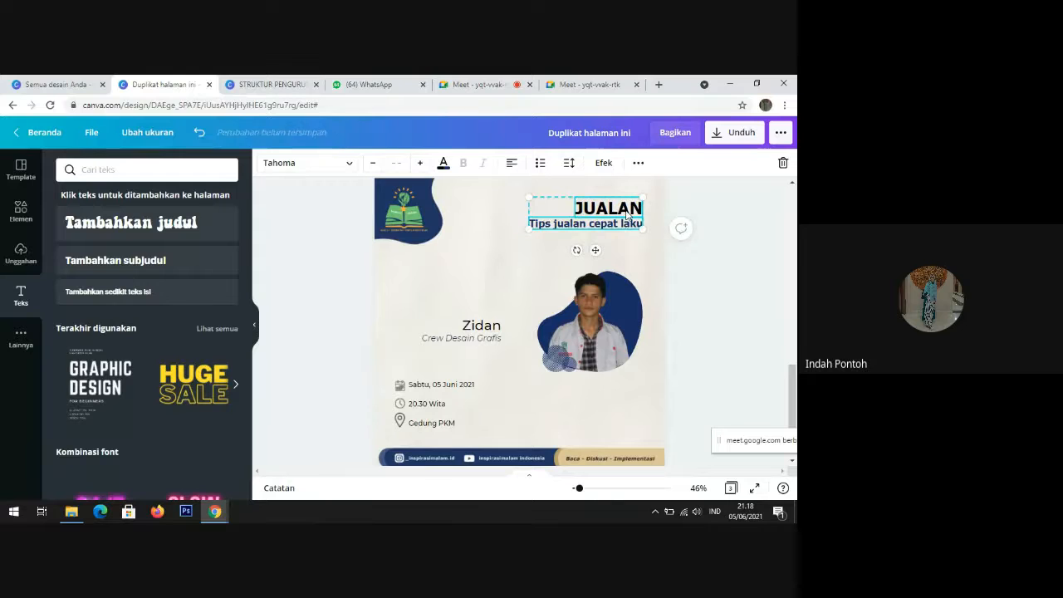
left_click(633, 163)
left_click(463, 194)
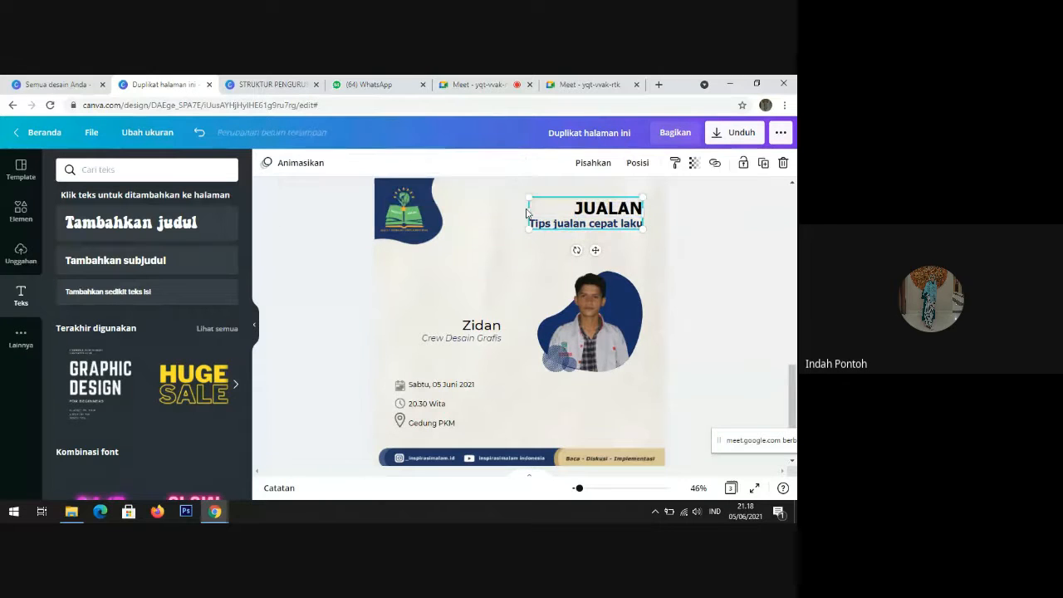
left_click_drag(614, 220, 614, 213)
Step: Move the photo group to the poster's left half and place the name and role text to its right
mouse_move(582, 343)
left_mouse_down()
mouse_move(576, 403)
mouse_move(574, 391)
mouse_move(441, 335)
mouse_move(595, 339)
left_mouse_up()
left_click(706, 361)
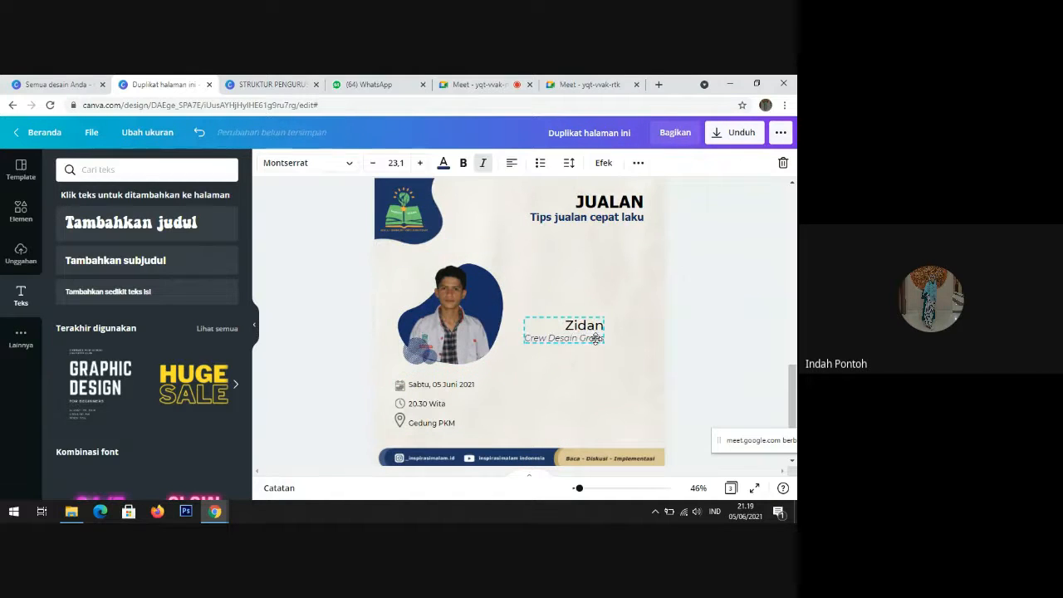
Step: Ungroup the speaker's name from the role line and align the name with the left edge of "Crew Desain Grafis"
left_click(584, 326)
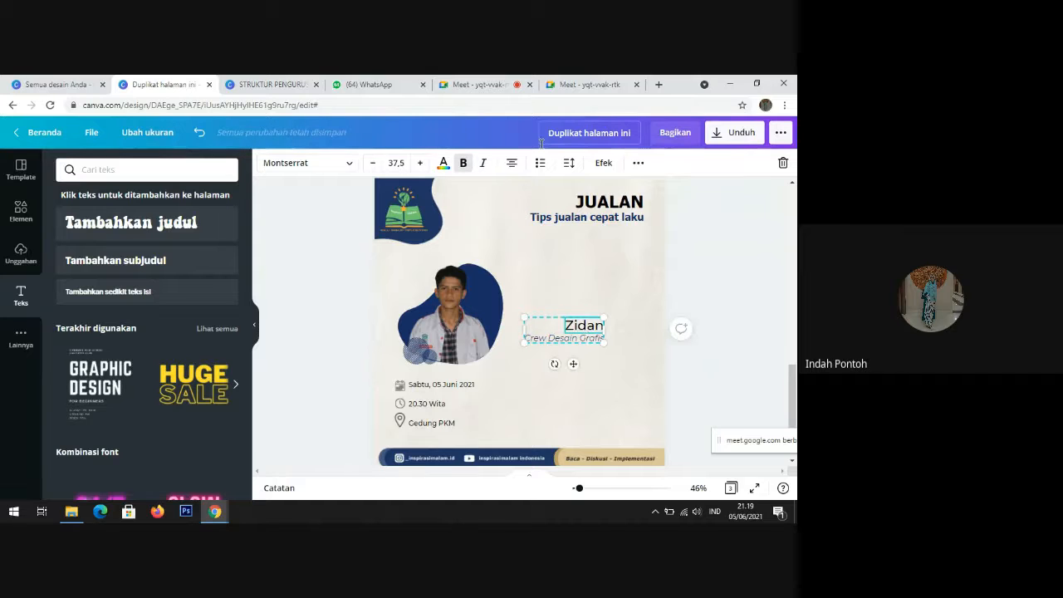
left_click(638, 164)
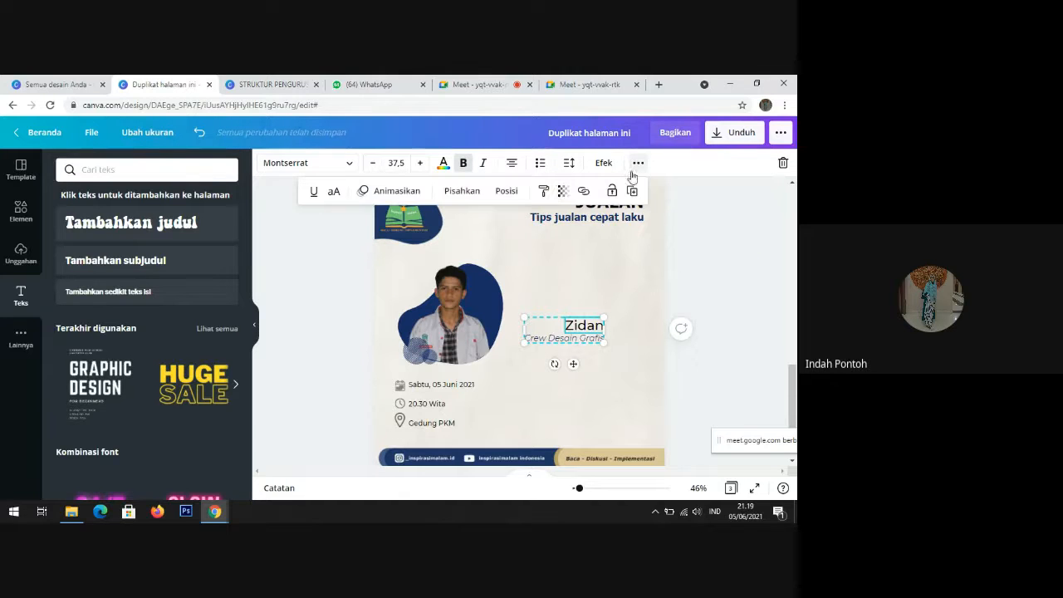
left_click(479, 194)
left_click(772, 387)
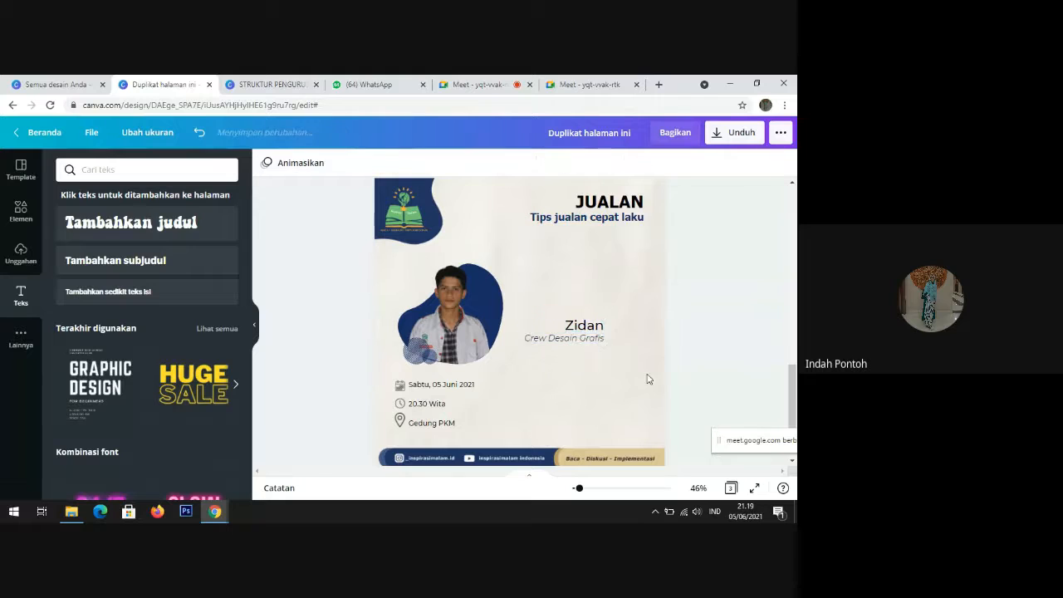
left_click(584, 326)
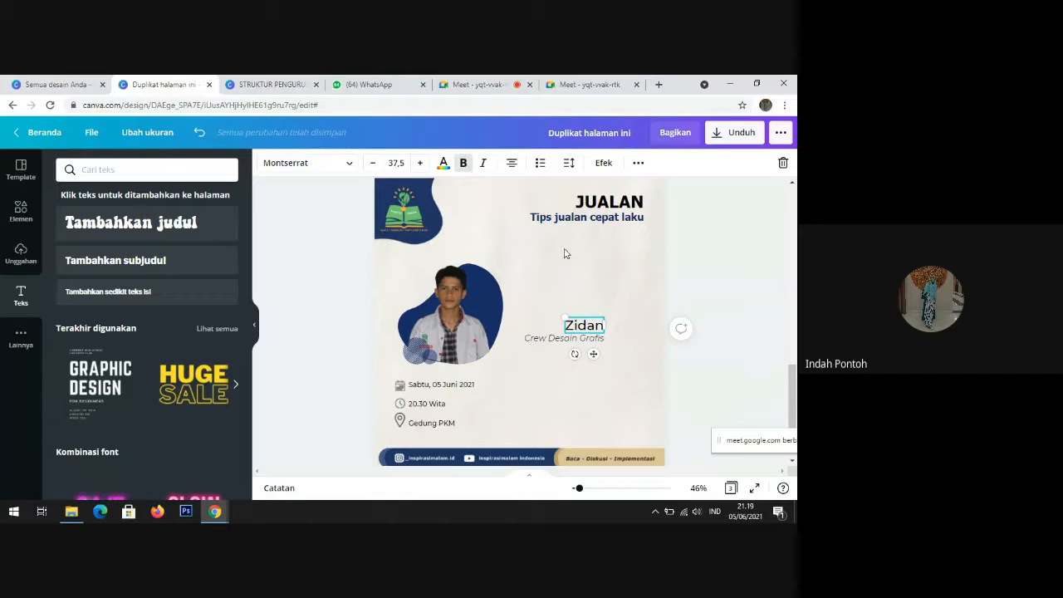
left_click(511, 165)
left_click(512, 165)
left_click(512, 164)
left_click(579, 344)
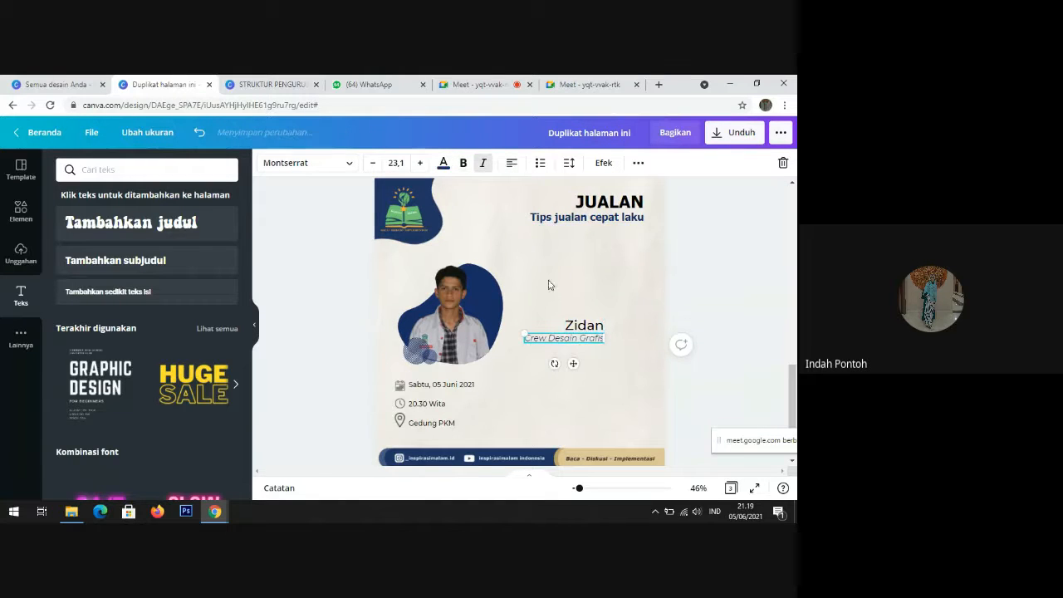
left_click_drag(588, 325, 549, 326)
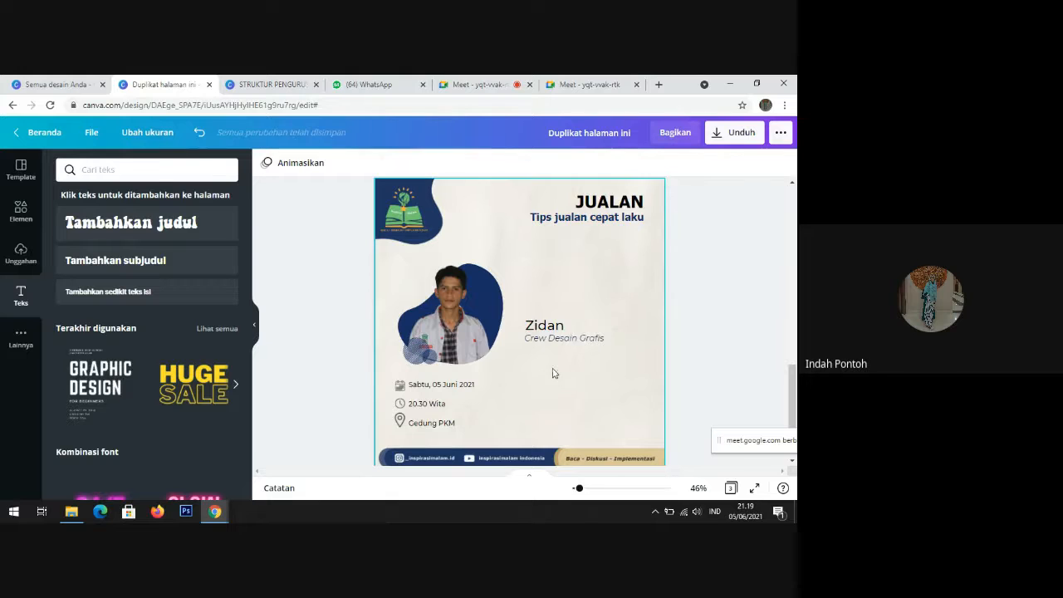
Step: Move the speaker's name and role text together closer to the photo and slightly down
left_click(575, 340, "shift")
left_click_drag(581, 327, 565, 335)
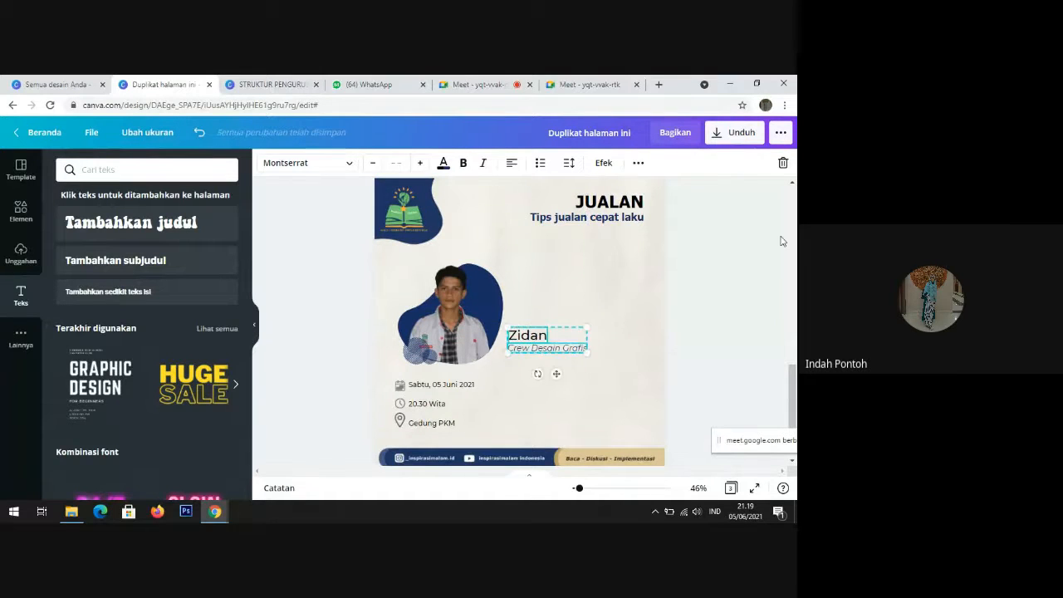
left_click(745, 257)
Step: Move the date, time and venue details to the poster's lower-right area above the footer
left_click_drag(463, 412, 612, 410)
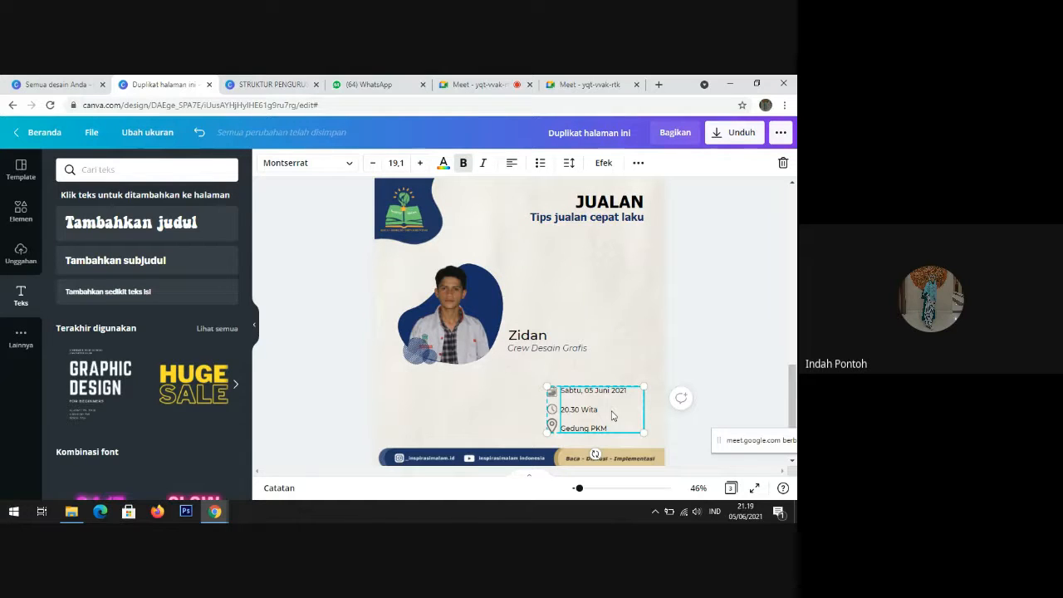
Step: Ungroup the event details and move the date, time and venue text block up beside the photo, away from its icons
left_click_drag(612, 410, 546, 409)
left_click(739, 330)
left_click(528, 415)
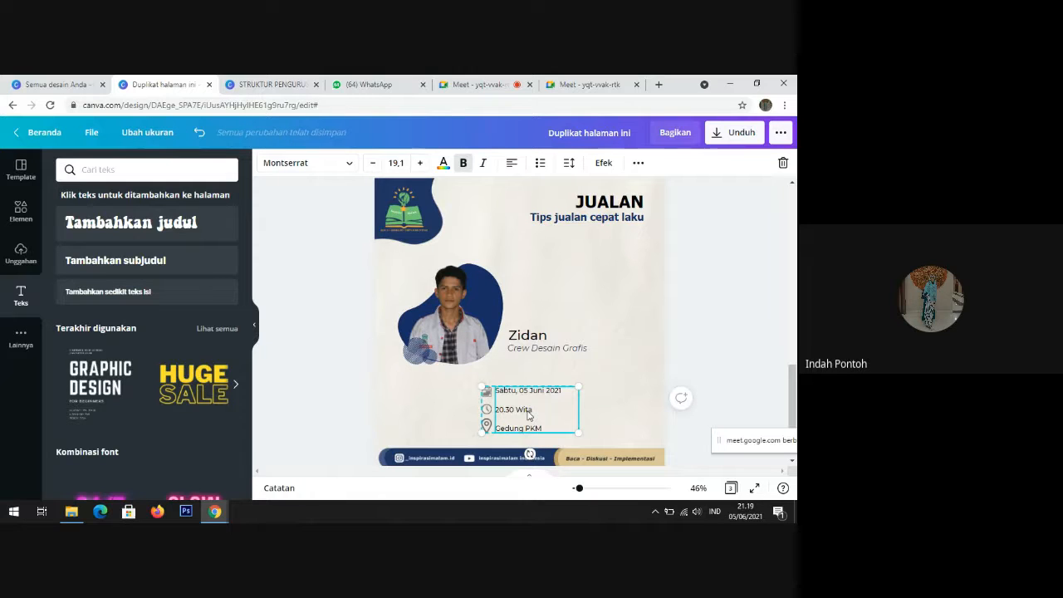
left_click(638, 163)
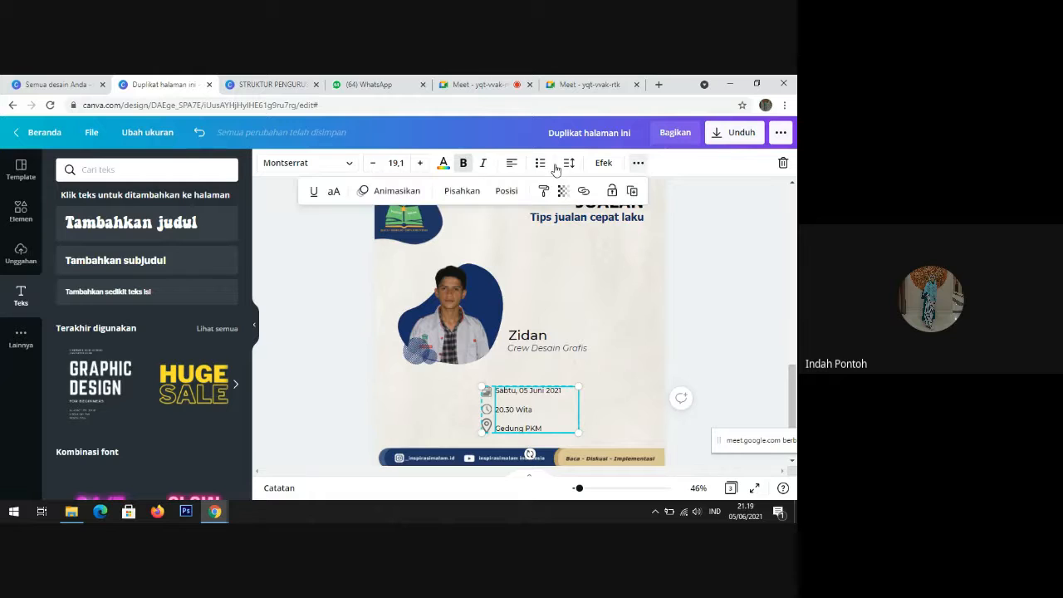
left_click(471, 191)
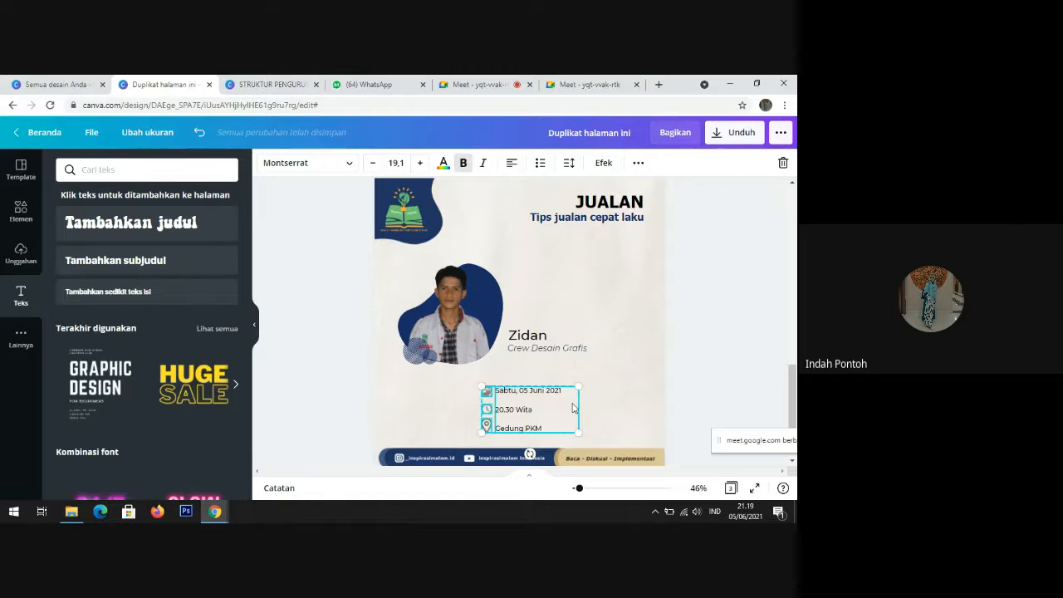
left_click_drag(572, 408, 625, 293)
left_click(619, 385)
left_click(577, 390)
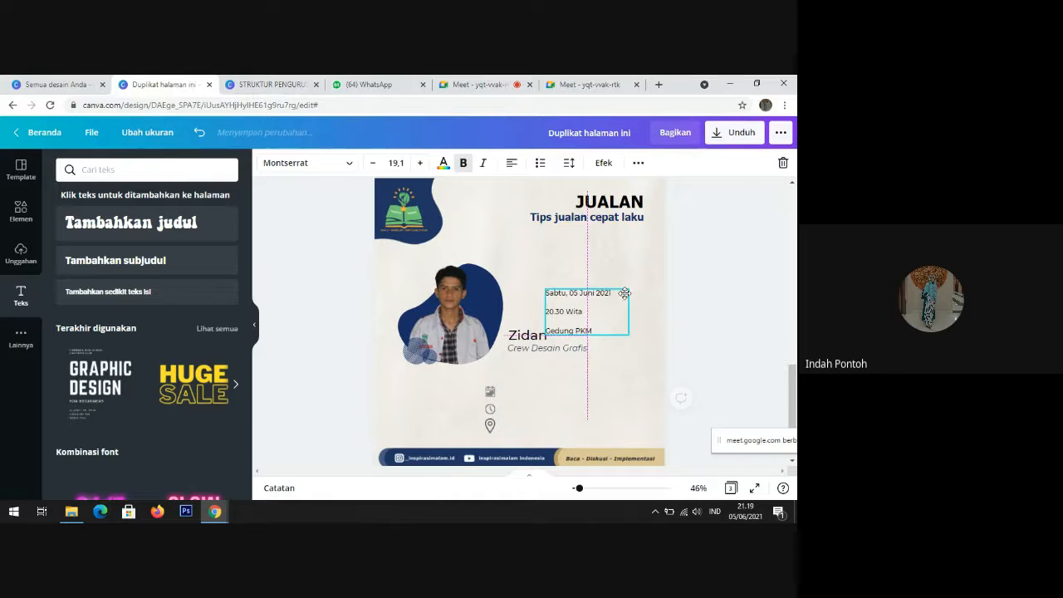
Step: Arrange the calendar, clock and location icons in a widely spaced horizontal row above the footer
left_click_drag(490, 391, 611, 402)
left_click(490, 426)
left_click_drag(643, 396, 631, 399)
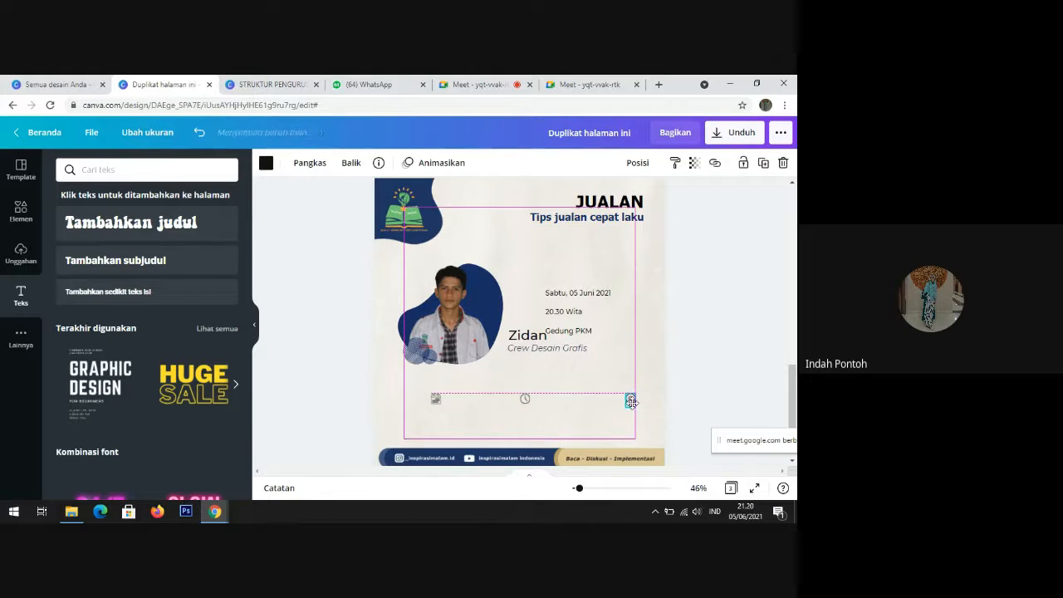
left_click(360, 398)
left_click_drag(397, 405, 664, 405)
left_click_drag(595, 404, 588, 406)
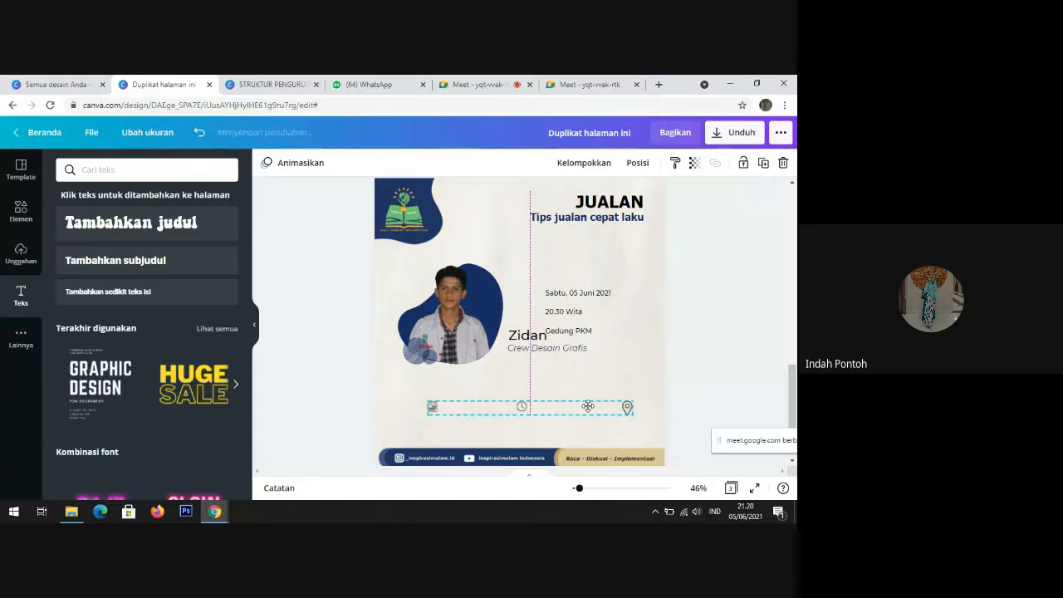
Step: Remove the line breaks in the event details text and widen its box so date, time and venue share one line
left_click(602, 309)
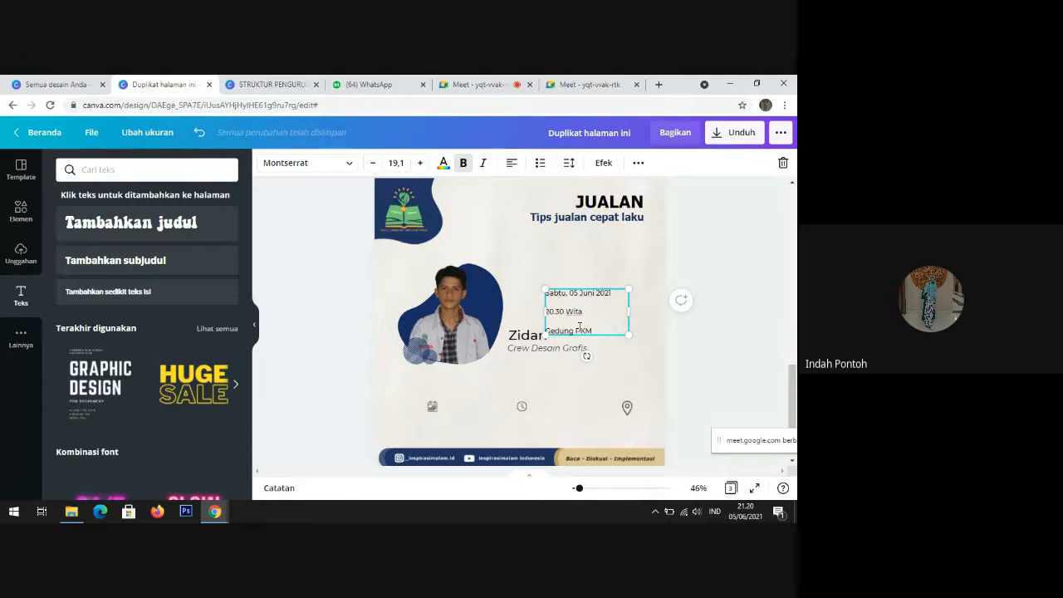
key("BackSpace")
key("BackSpace")
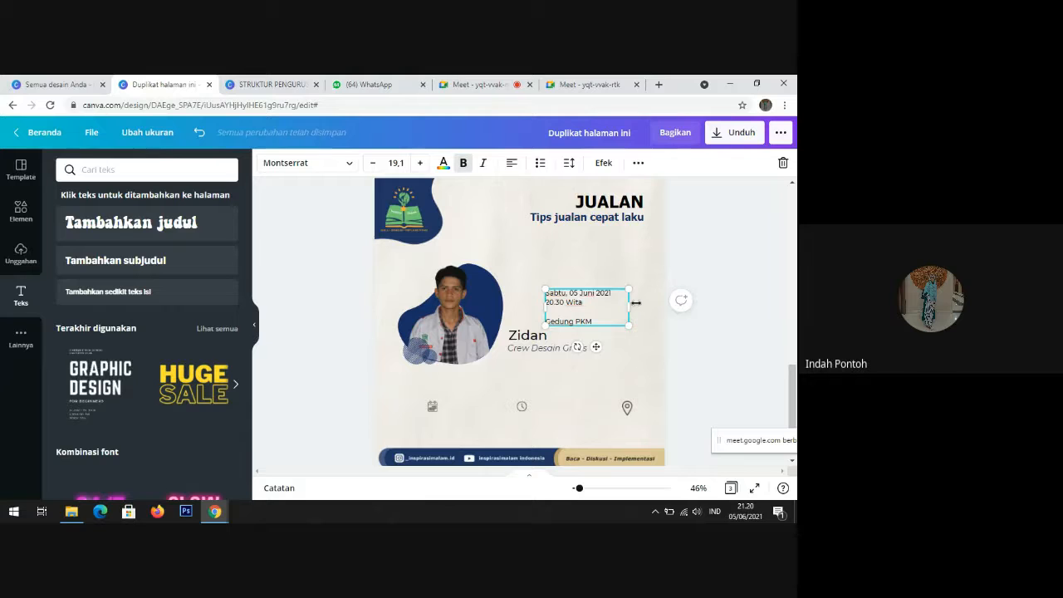
left_click_drag(636, 302, 742, 302)
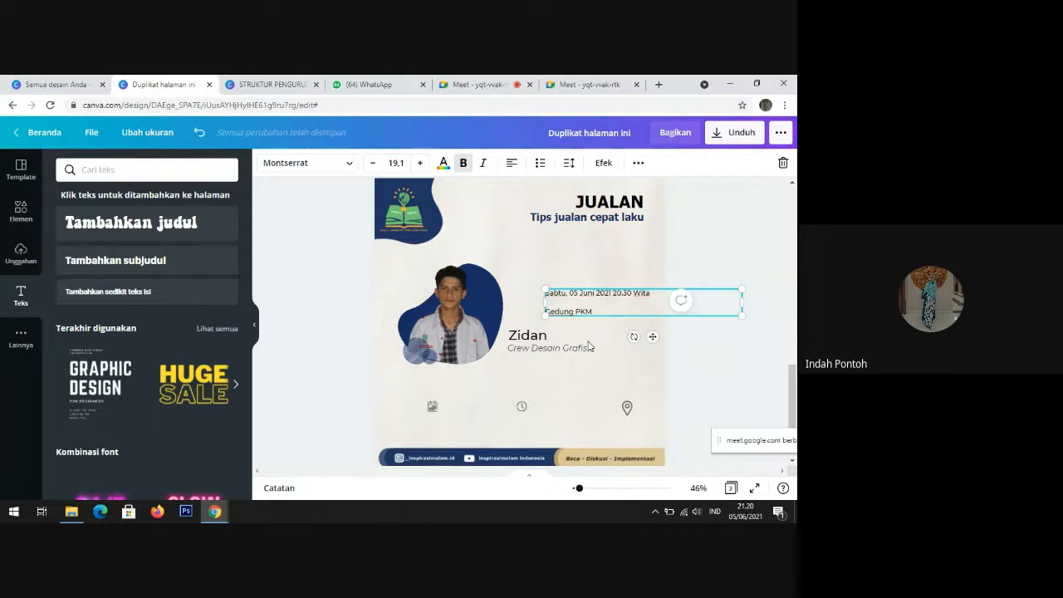
key("BackSpace")
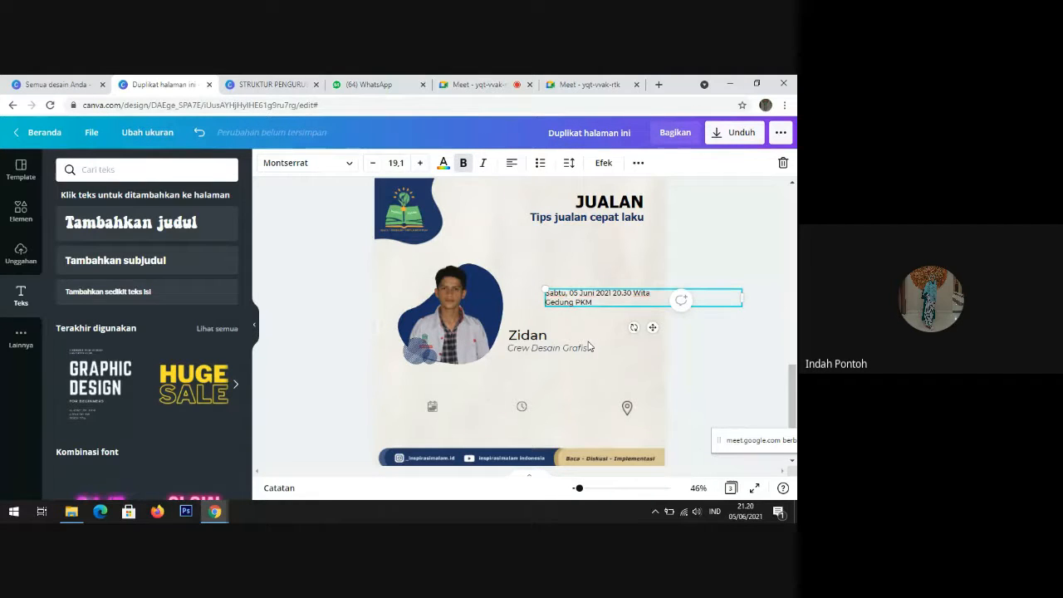
key("BackSpace")
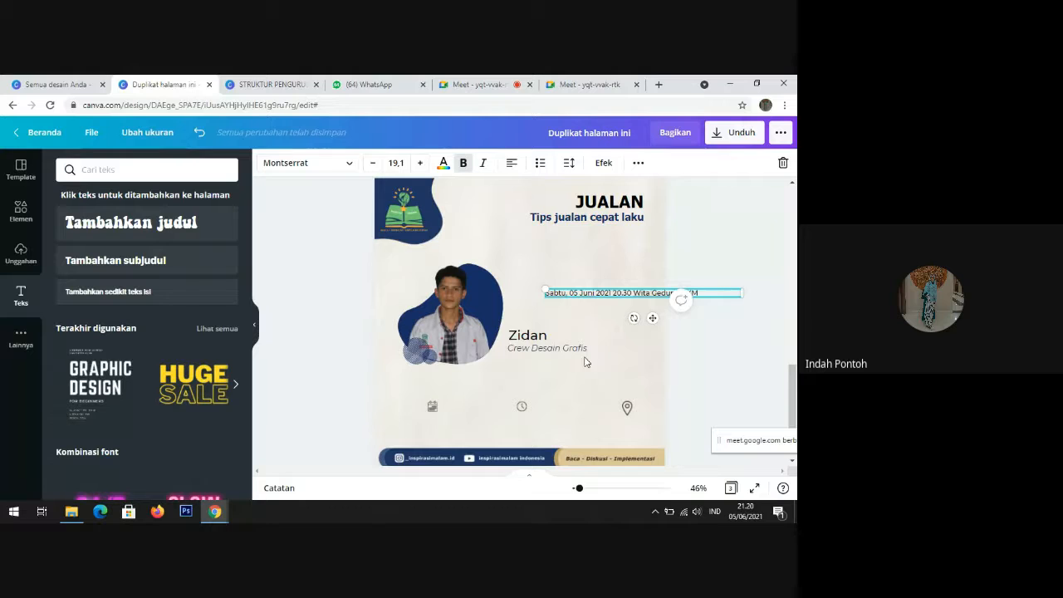
Step: Move the event details line directly beneath the row of icons and centre-align its text
left_click_drag(653, 320, 540, 441)
key("ctrl+a")
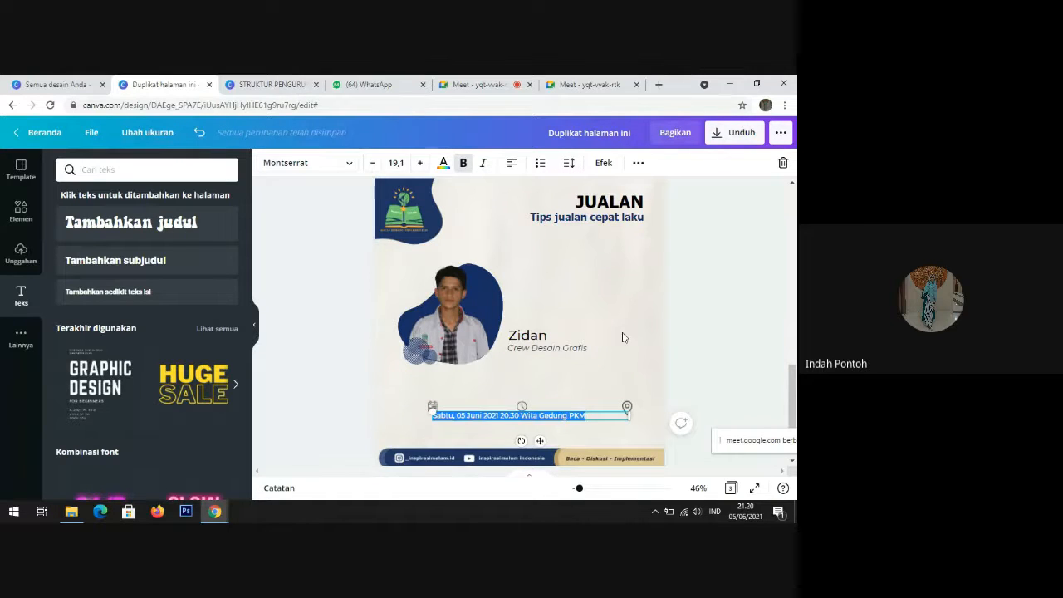
left_click(519, 172)
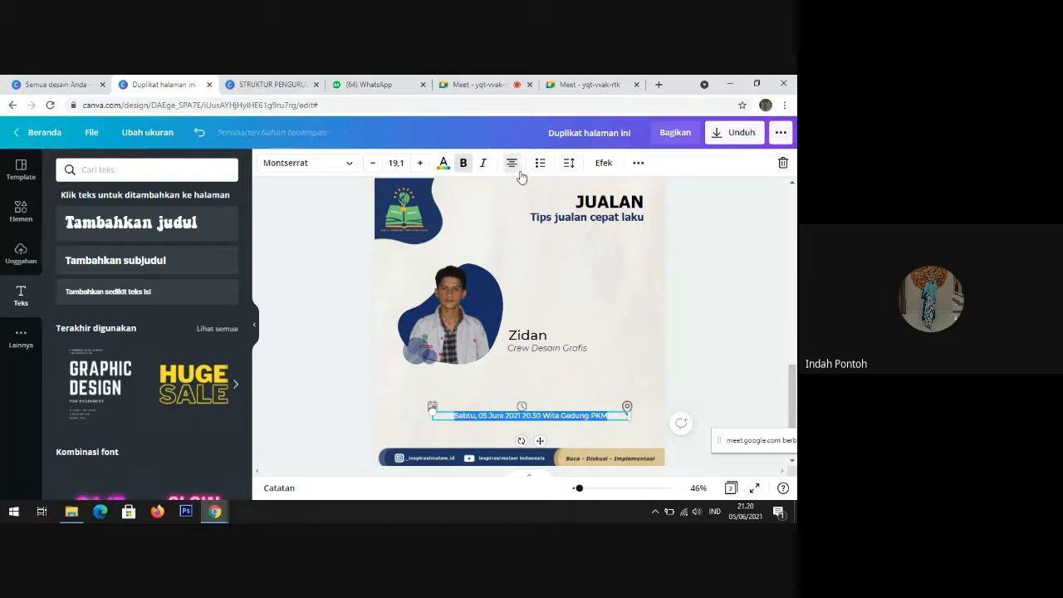
Step: Space the date, time and venue apart within the line and widen the text box to keep them on one row
left_click(709, 297)
left_click(492, 424)
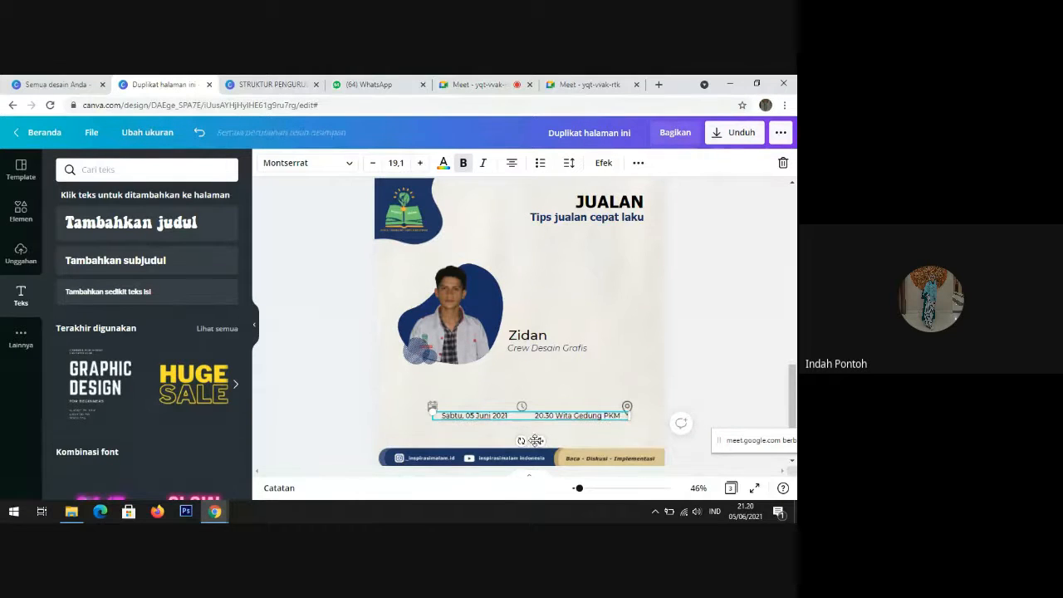
left_click(576, 416)
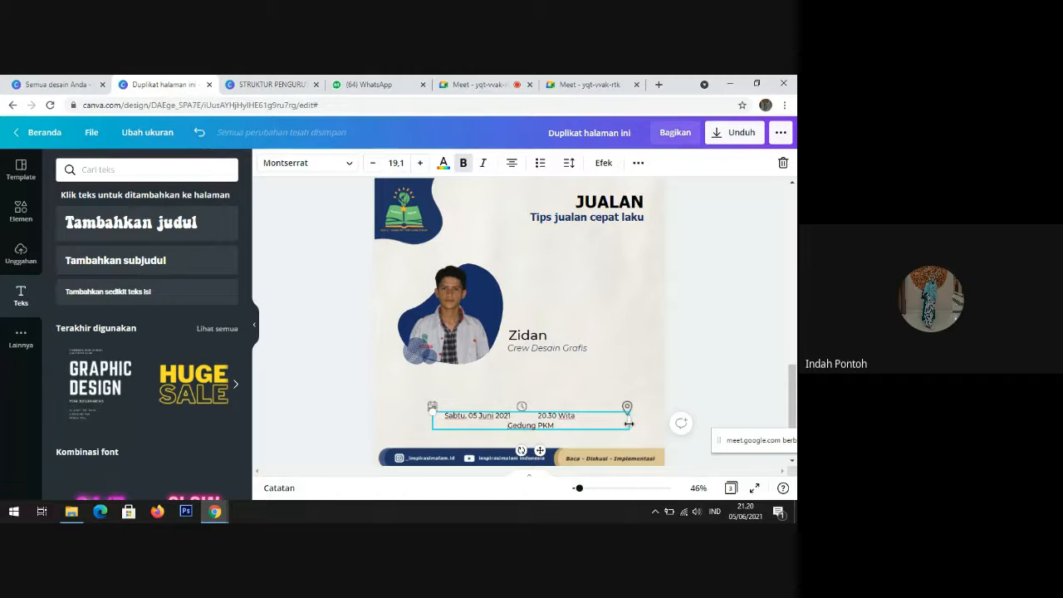
left_click_drag(658, 421, 687, 421)
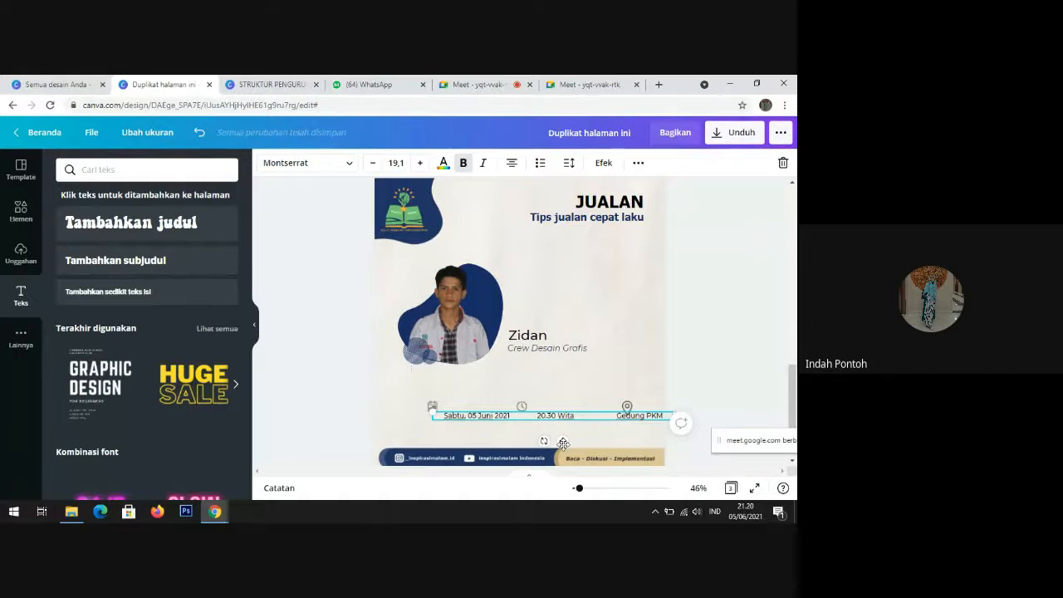
Step: Shift the event details line left and slightly down under the icons and enlarge its text to size 20,4
left_click_drag(561, 450, 526, 452)
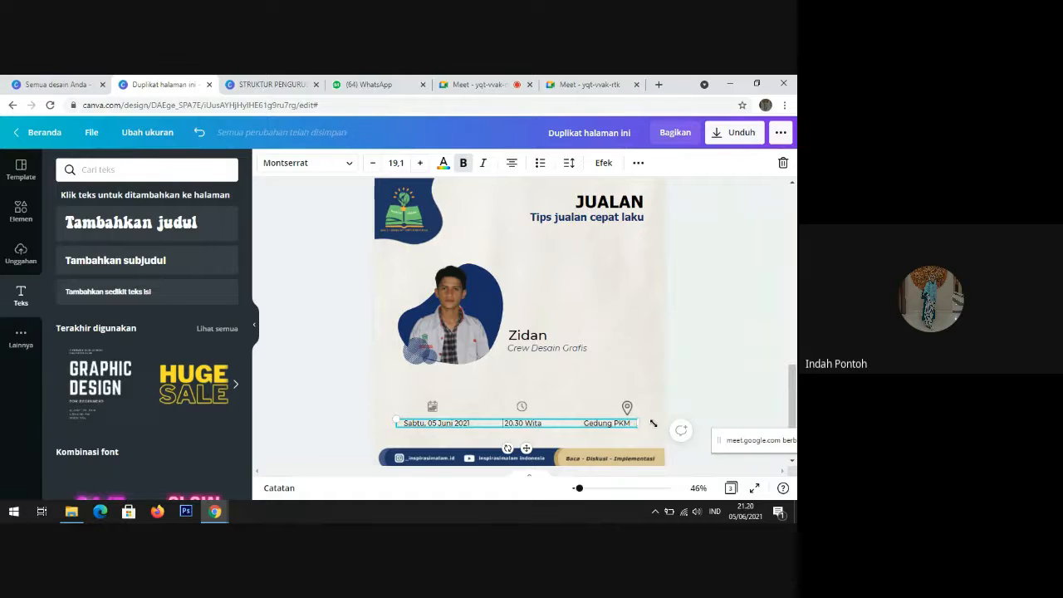
left_click_drag(653, 424, 670, 425)
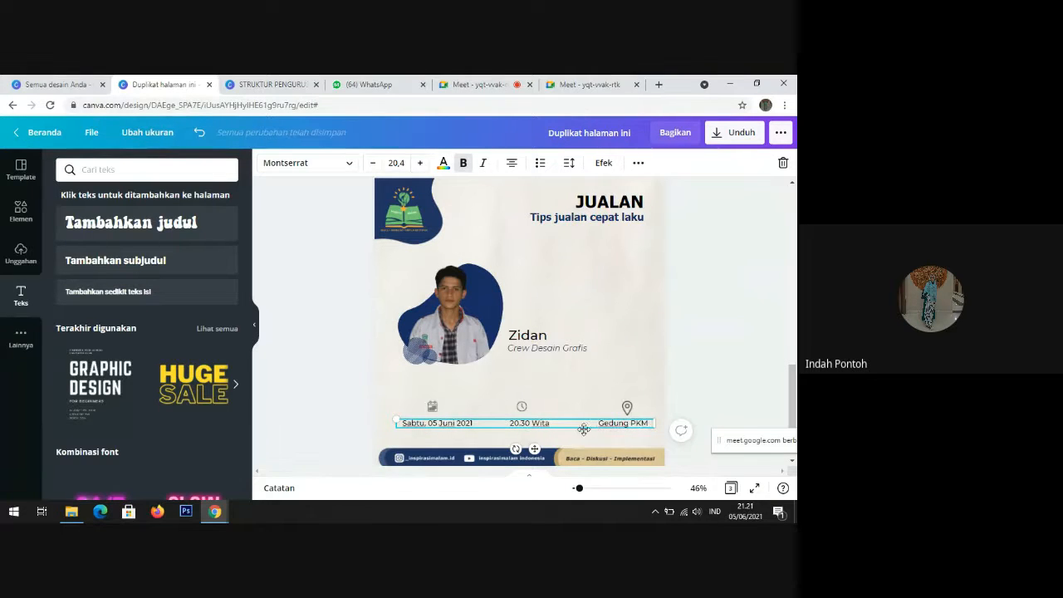
mouse_move(535, 448)
left_mouse_down()
mouse_move(508, 452)
mouse_move(537, 452)
left_mouse_up()
left_click(725, 306)
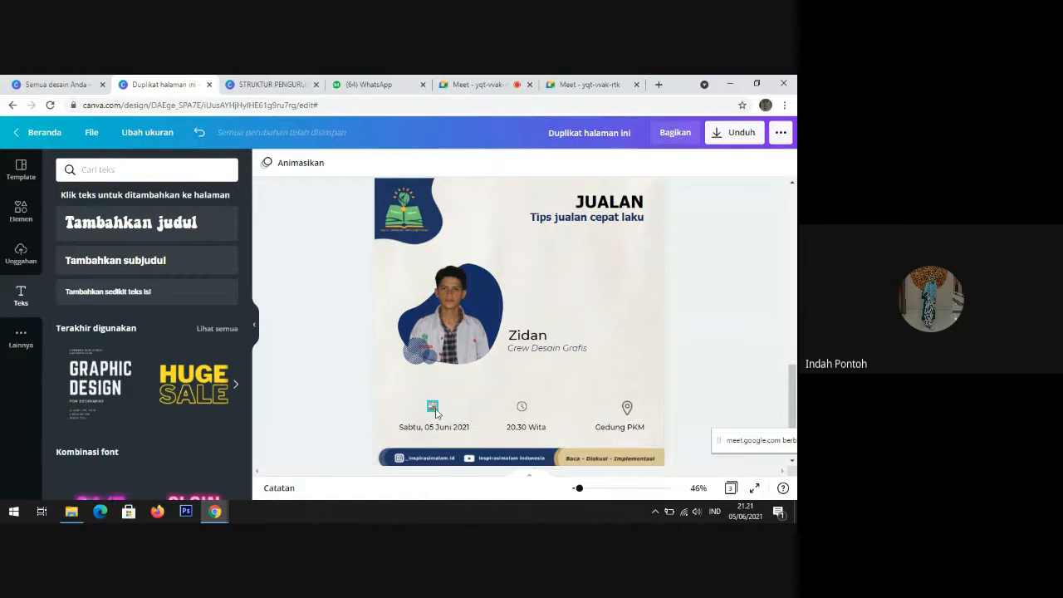
Step: Lower the calendar, clock and location icons so each sits just above its matching date, time or venue text
left_click(432, 408)
left_click_drag(431, 420, 426, 427)
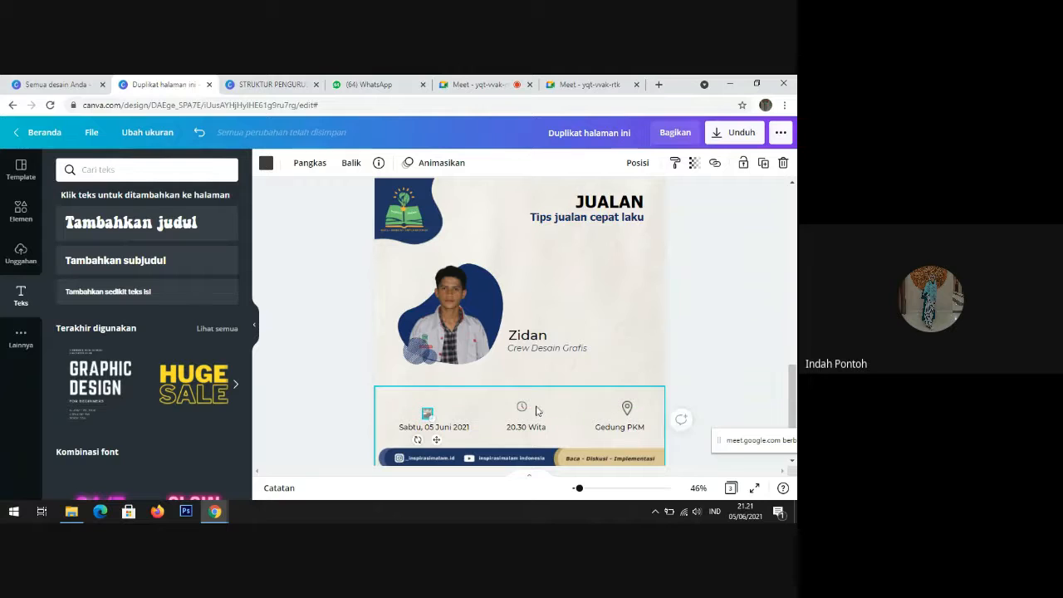
left_click_drag(525, 410, 529, 413)
left_click_drag(627, 409, 628, 415)
left_click(681, 421)
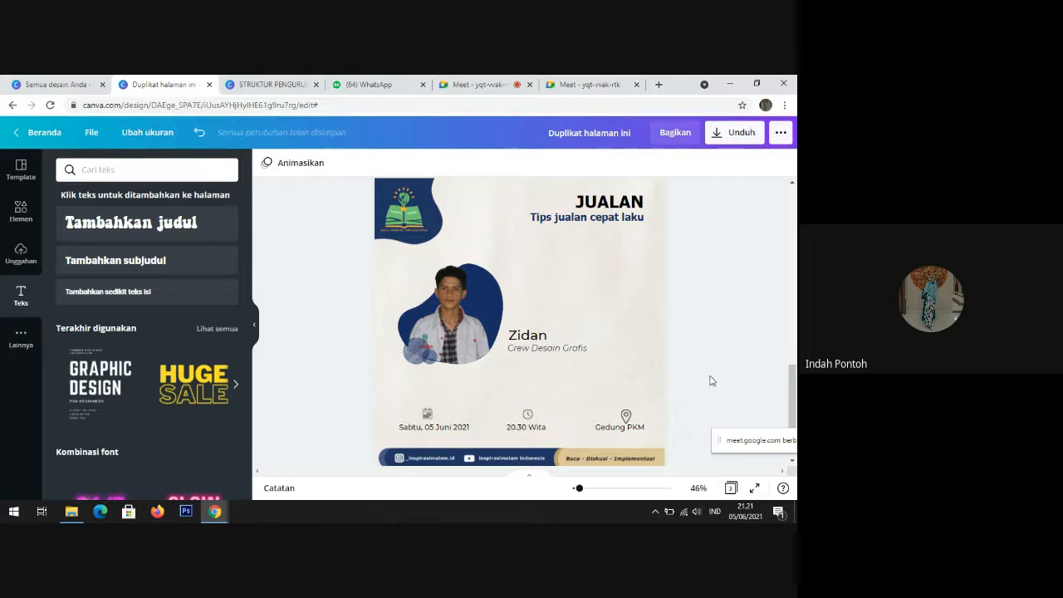
Step: Move the event details text line slightly down to leave a small gap beneath the icons
left_click(627, 417)
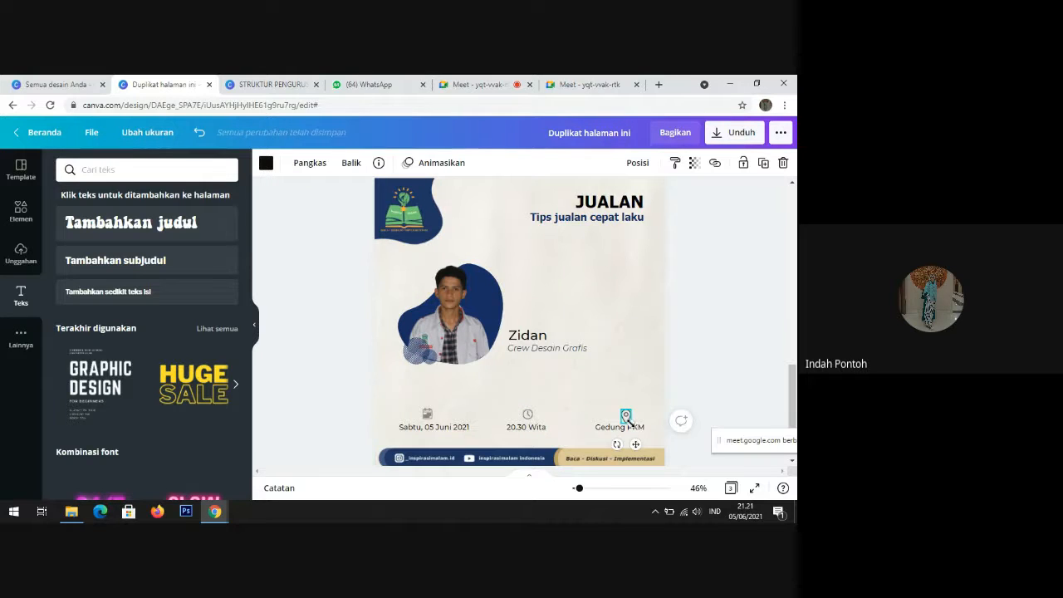
left_click_drag(628, 422, 629, 431)
left_click(710, 374)
left_click(726, 338)
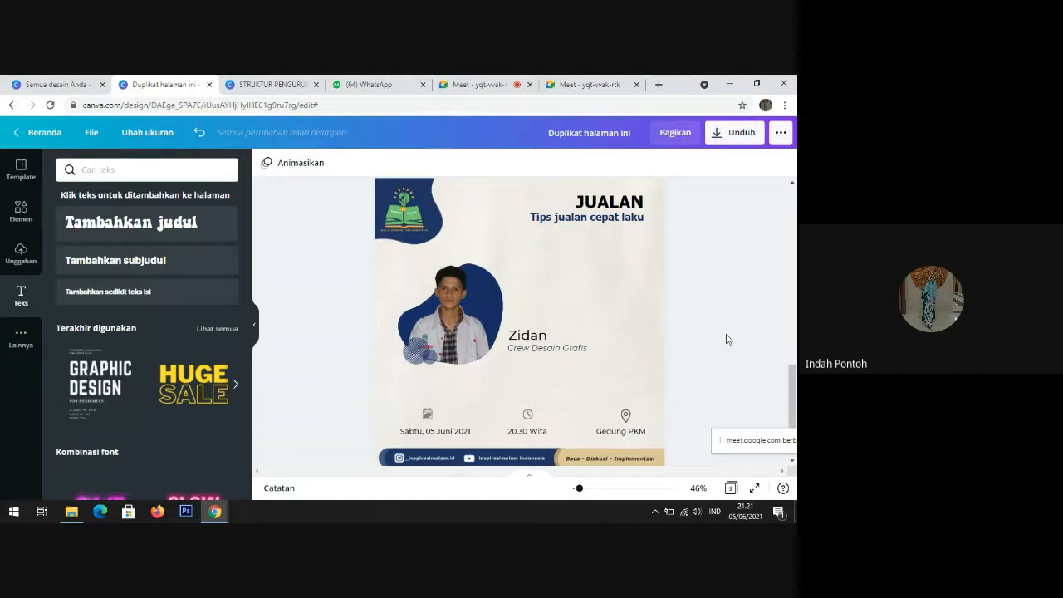
Step: Move the photo group and the speaker's name and role text down toward the event details, with the text right of the photo
left_click(544, 348)
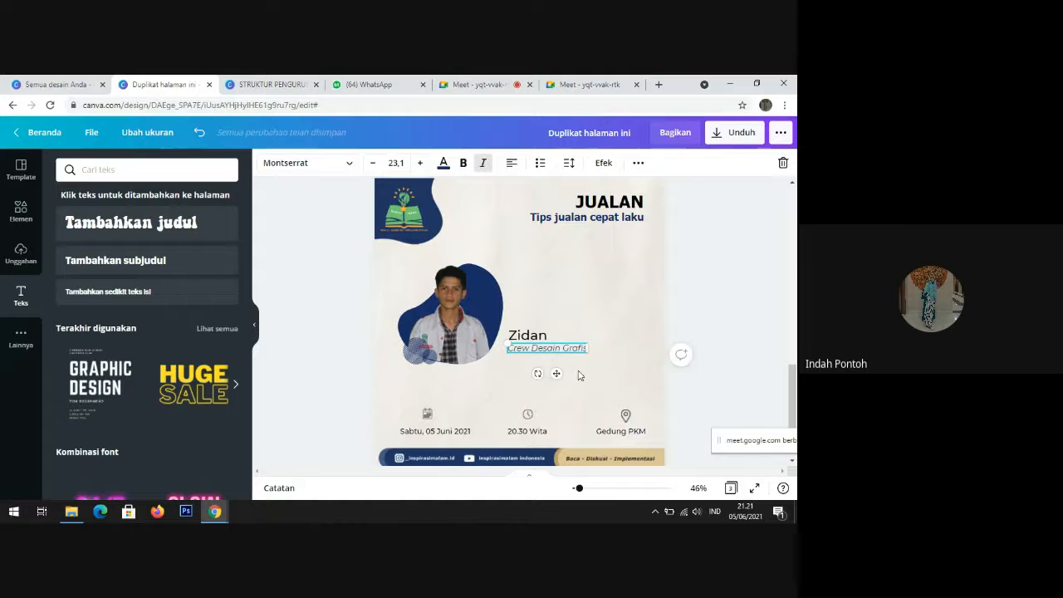
left_click(509, 363)
left_click_drag(540, 379, 580, 332)
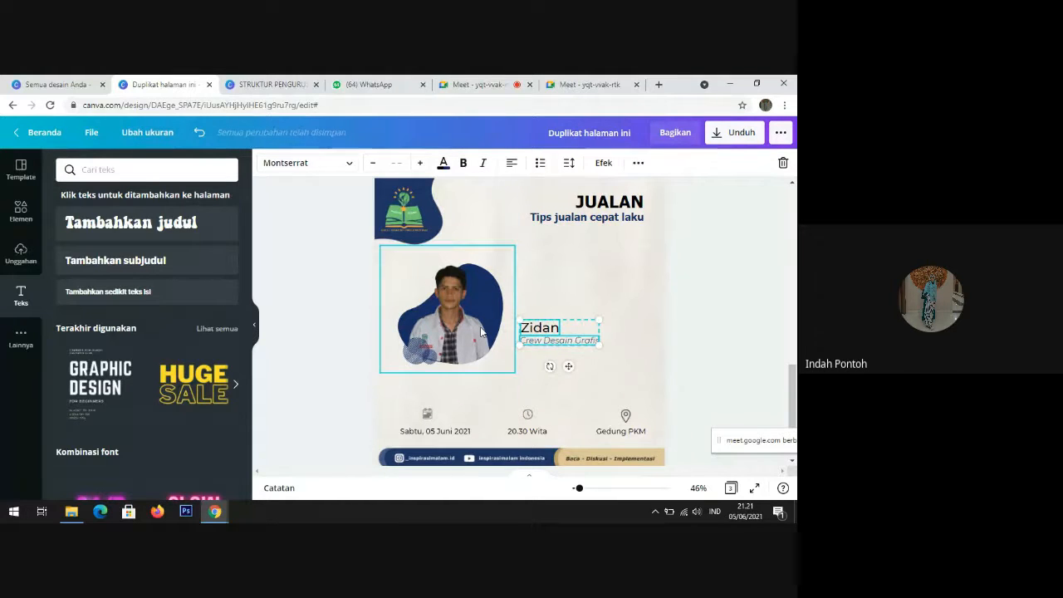
left_click_drag(480, 330, 476, 349)
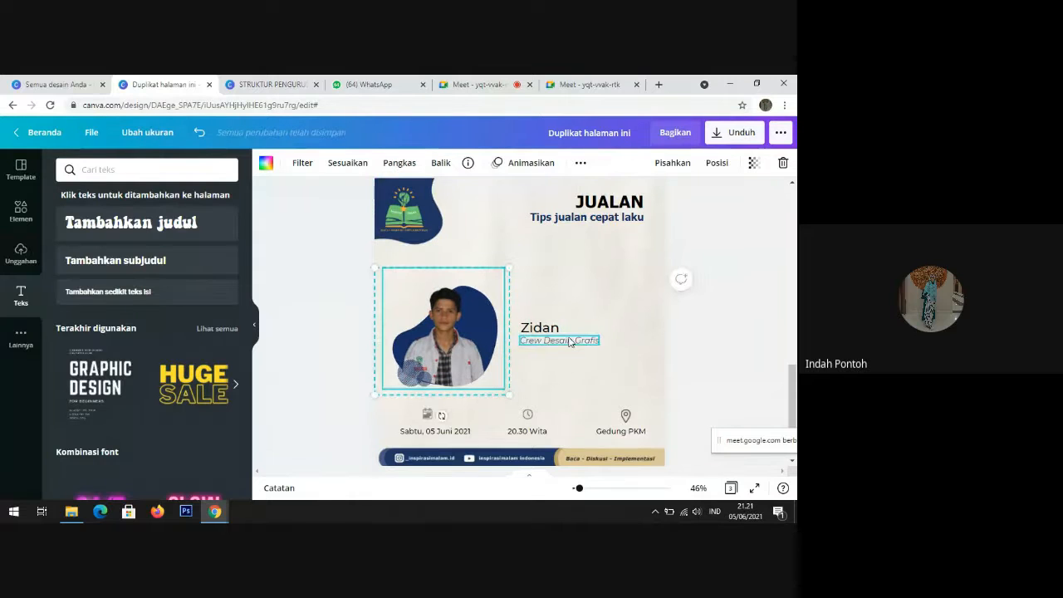
left_click(567, 332)
left_click_drag(567, 332, 568, 359)
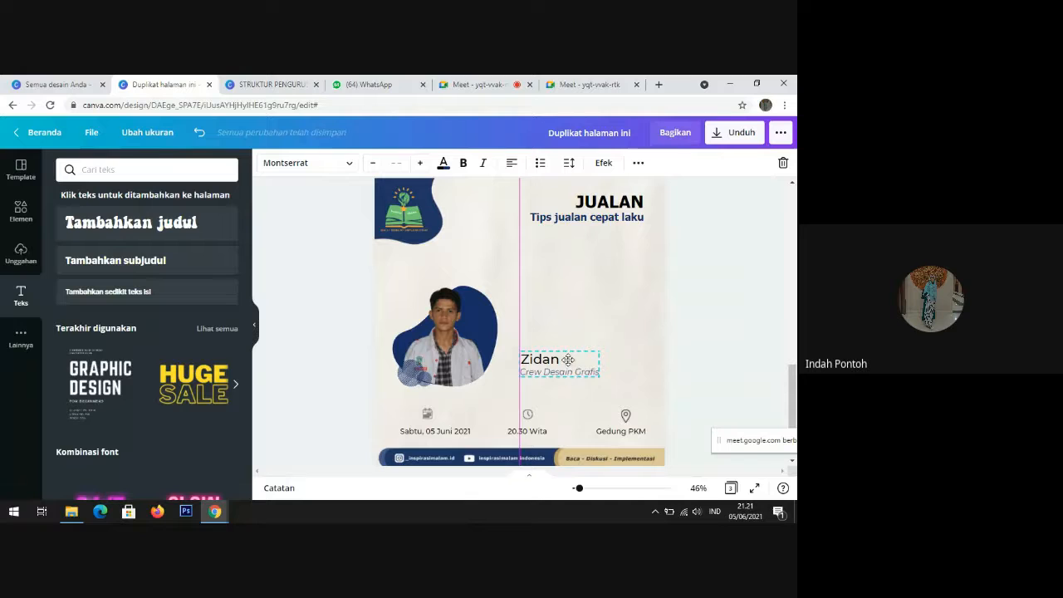
Step: Move the "JUALAN" heading and its "Tips jualan cepat laku" subheading slightly left and down
left_click(655, 214)
left_click(618, 212)
left_click_drag(618, 212, 606, 213)
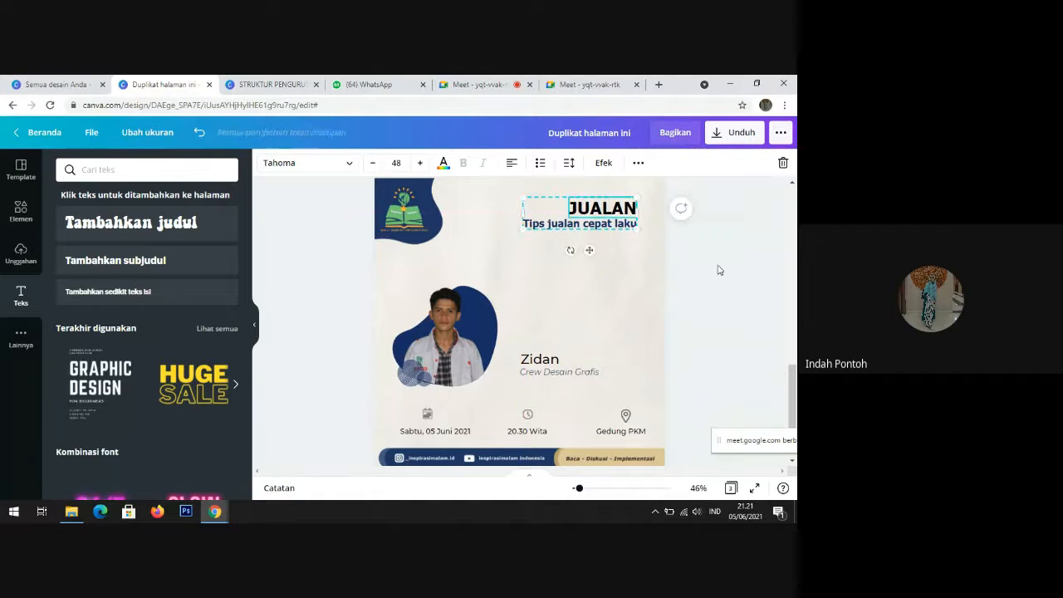
left_click(719, 268)
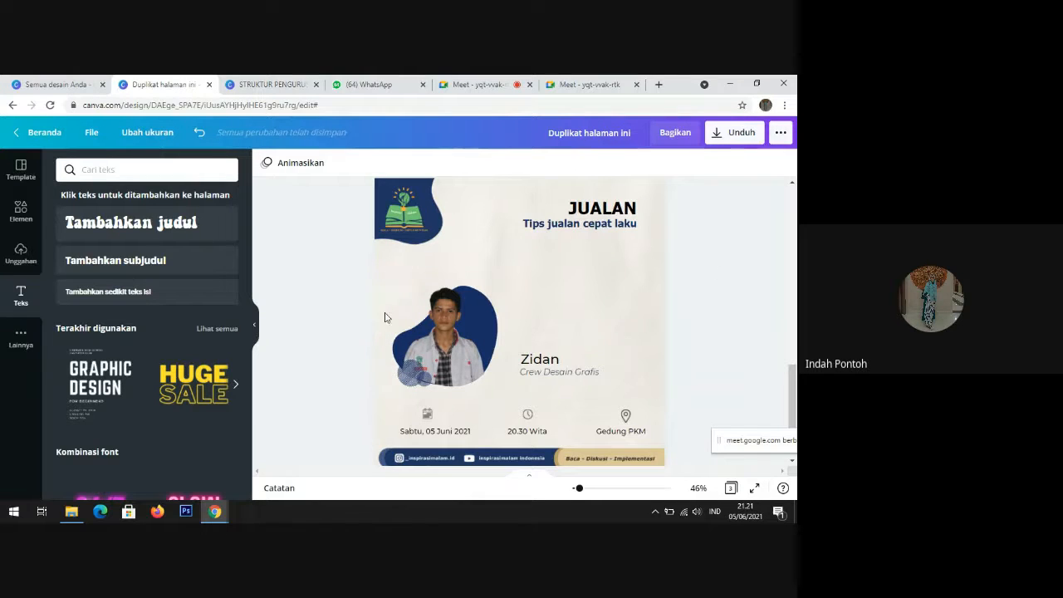
Step: Move the photo and speaker text together toward the poster's centre, and bring the name and role text closer to the photo
left_click_drag(352, 301, 610, 390)
left_click_drag(578, 323, 608, 276)
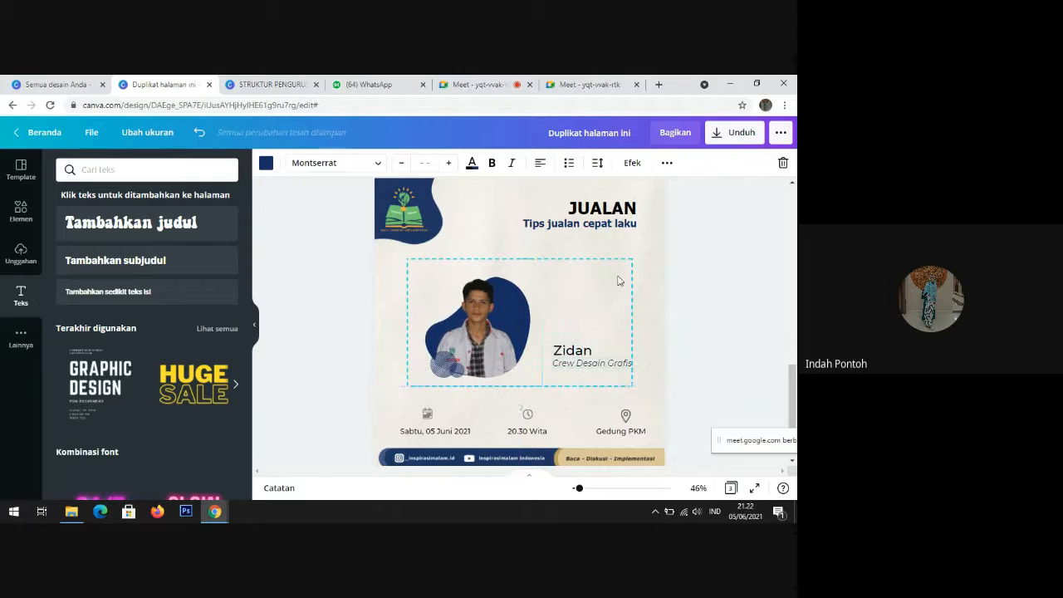
left_click(695, 277)
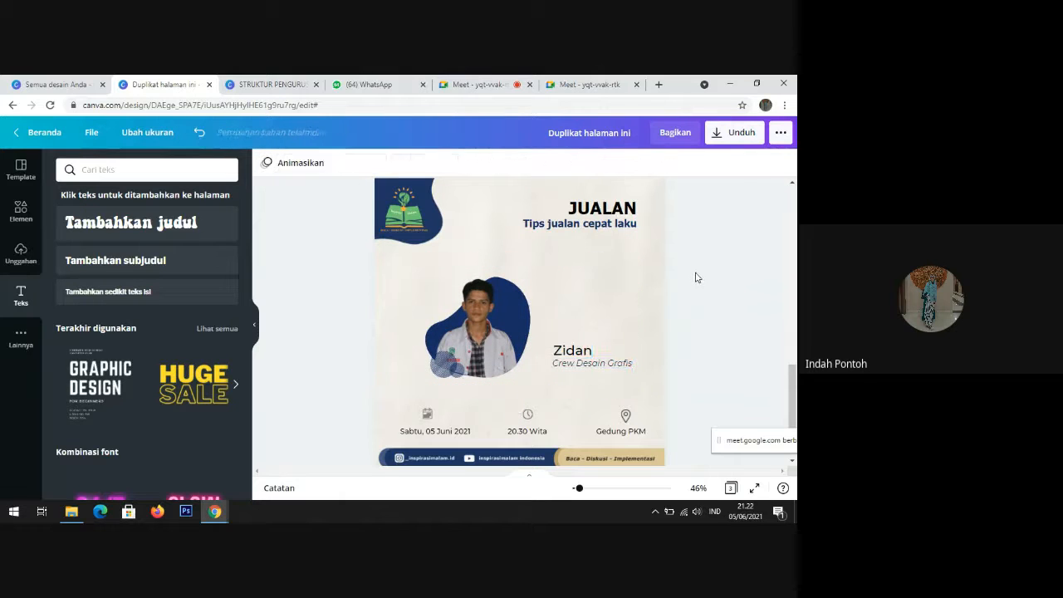
left_click(598, 363)
left_click_drag(598, 363, 573, 361)
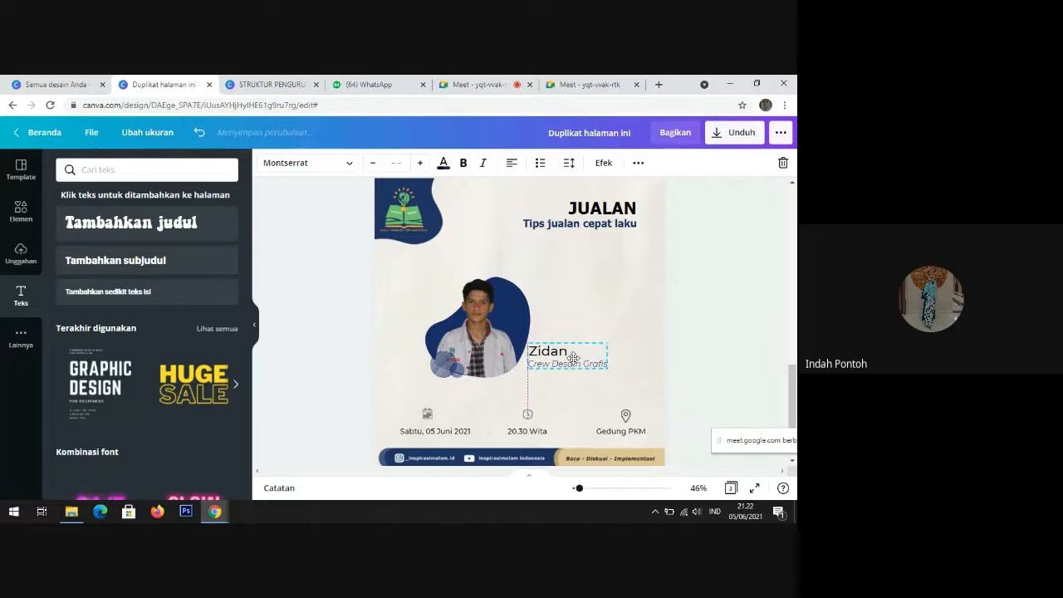
left_click(743, 299)
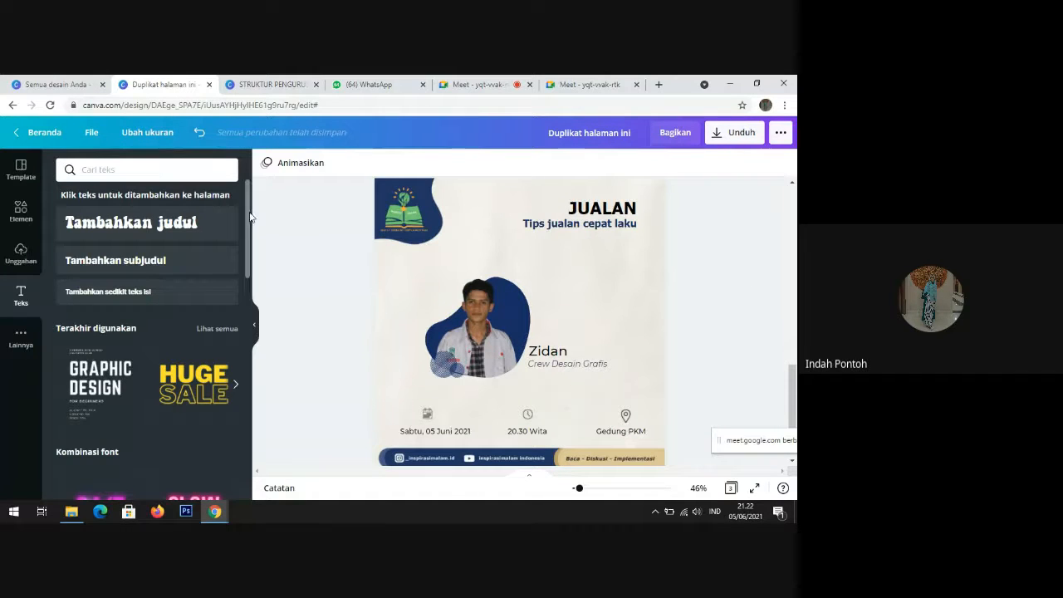
Step: Add the gradient blob shape from the recently used elements to the poster
left_click(17, 208)
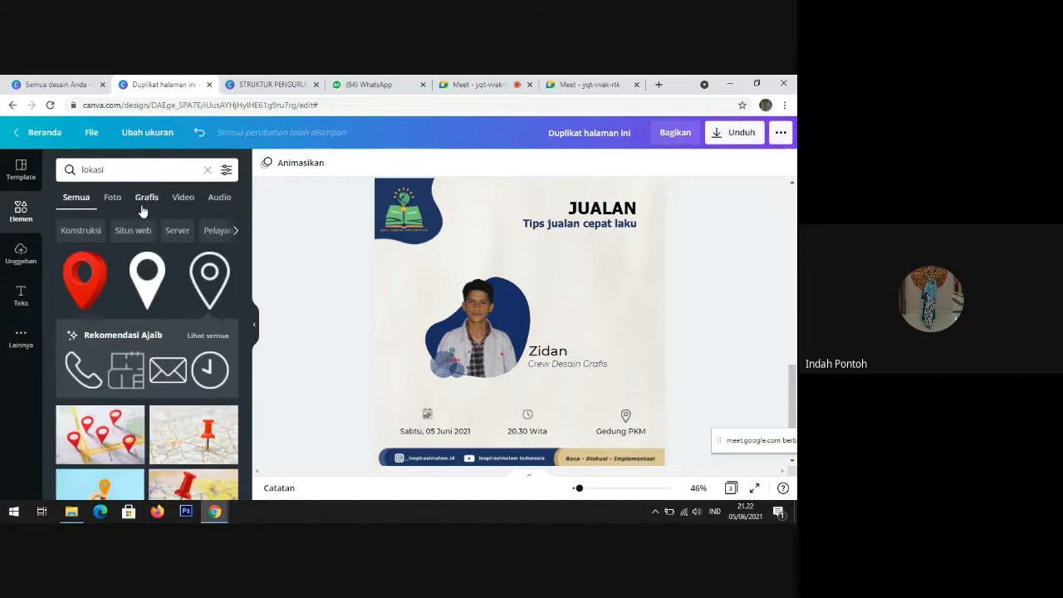
left_click(209, 170)
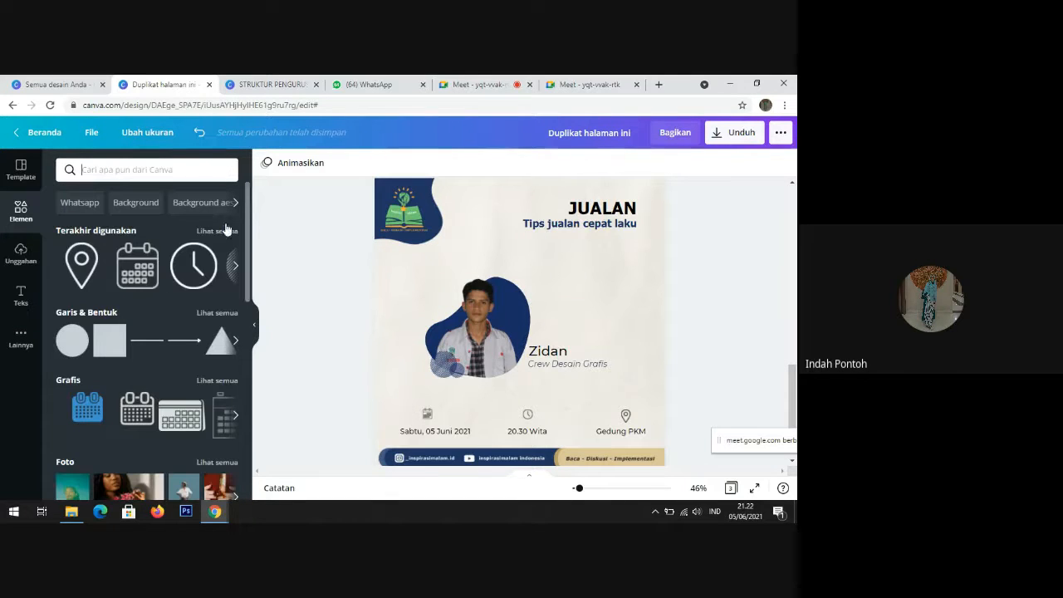
left_click(217, 231)
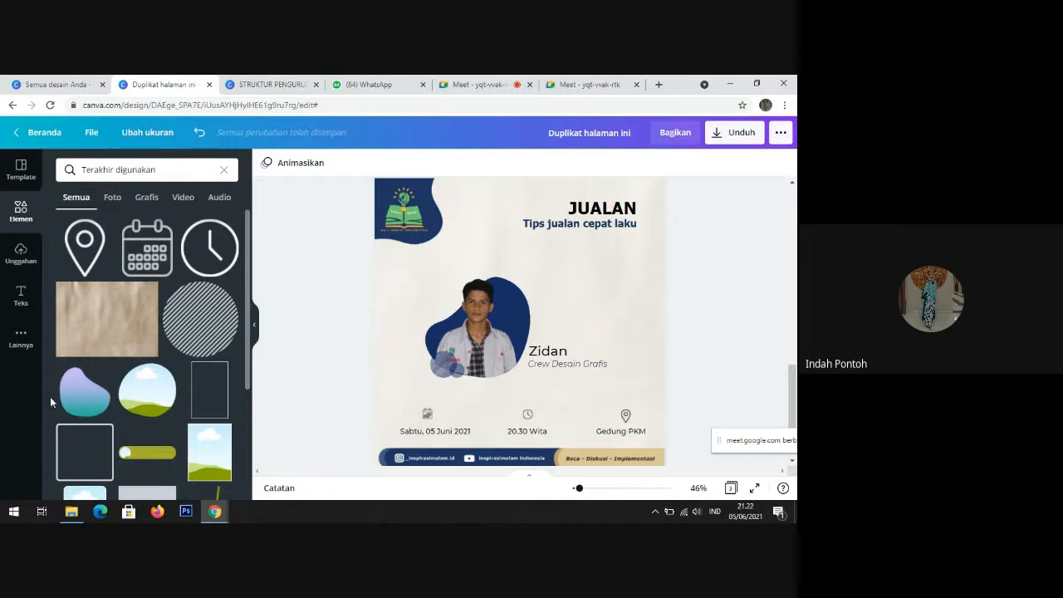
left_click(92, 386)
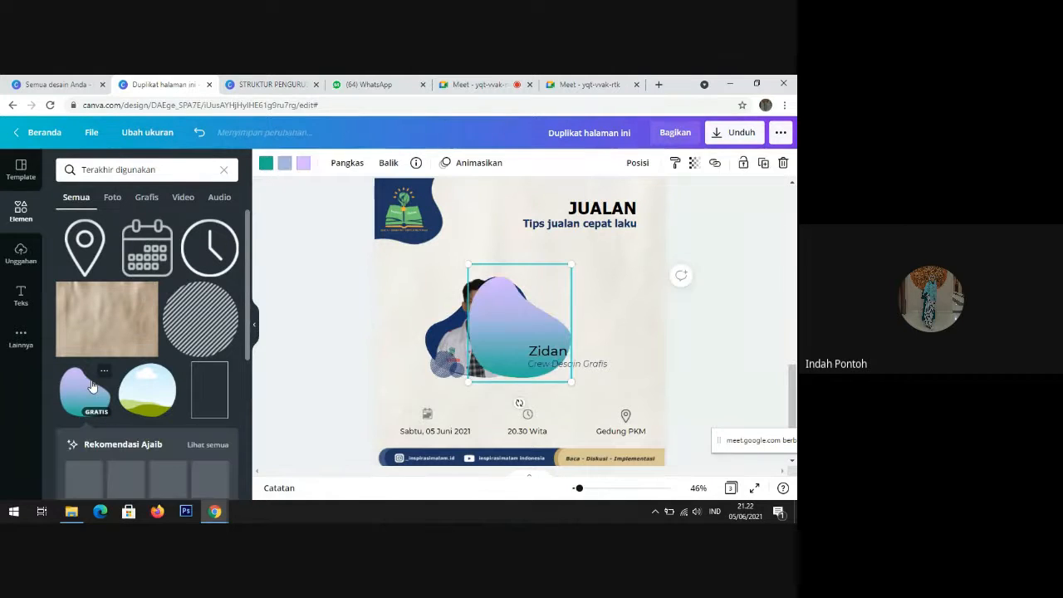
left_click(224, 169)
Step: Recolour all three gradient colours of the blob to the document's dark navy blue
left_click(267, 165)
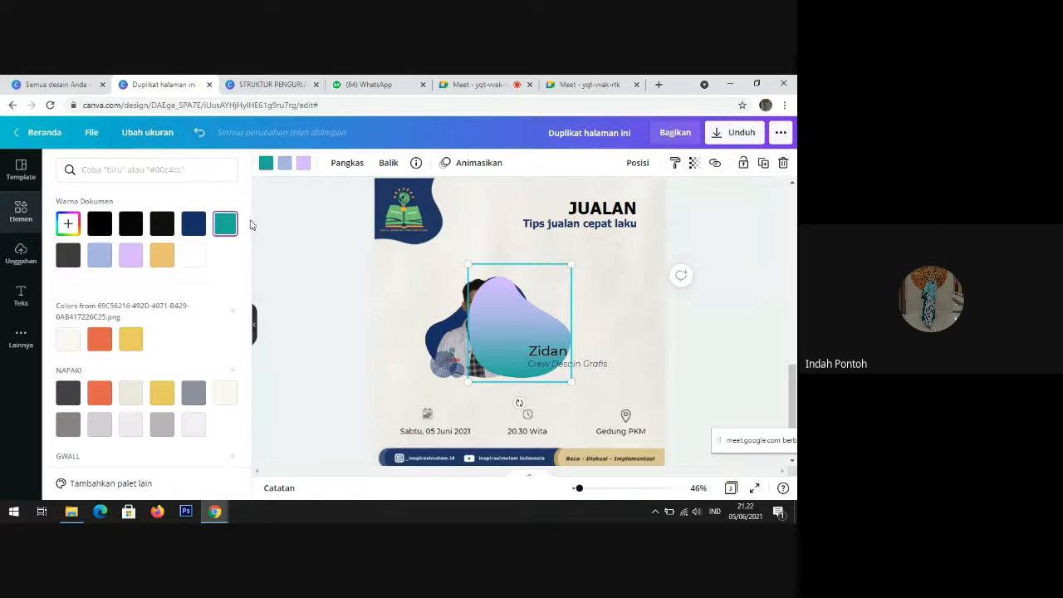
left_click(193, 223)
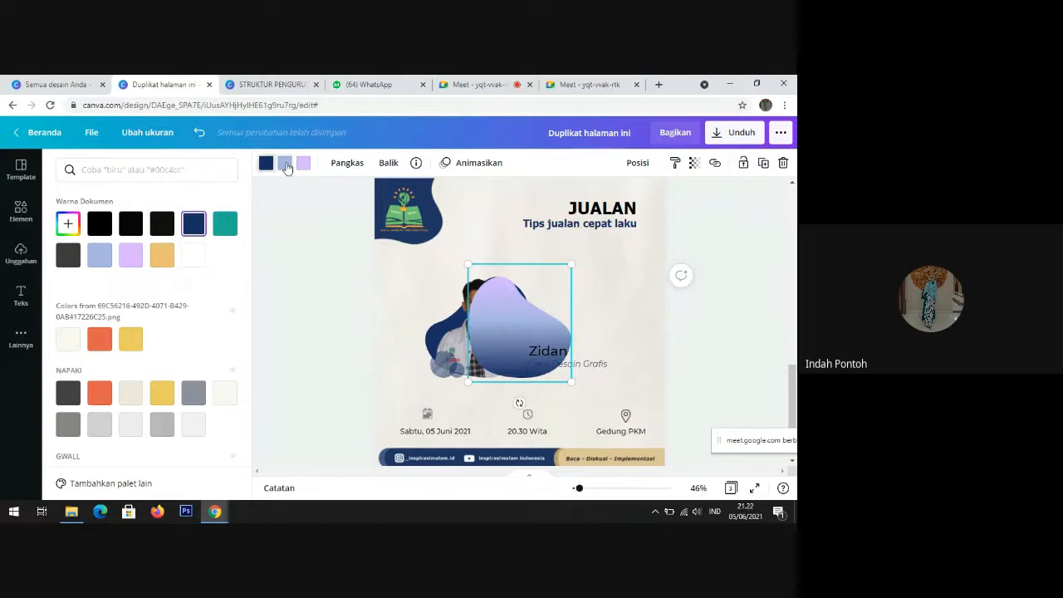
left_click(286, 164)
left_click(194, 223)
left_click(303, 163)
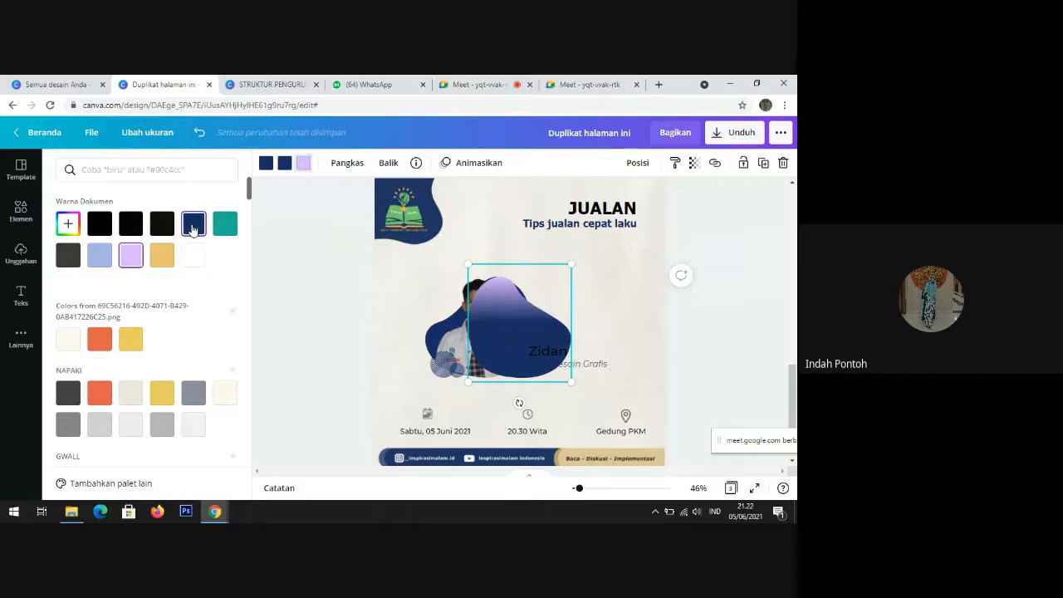
left_click(192, 226)
Step: Rotate the navy blob diagonally, enlarge it and move it partly over the poster's right edge
left_click_drag(531, 332, 564, 309)
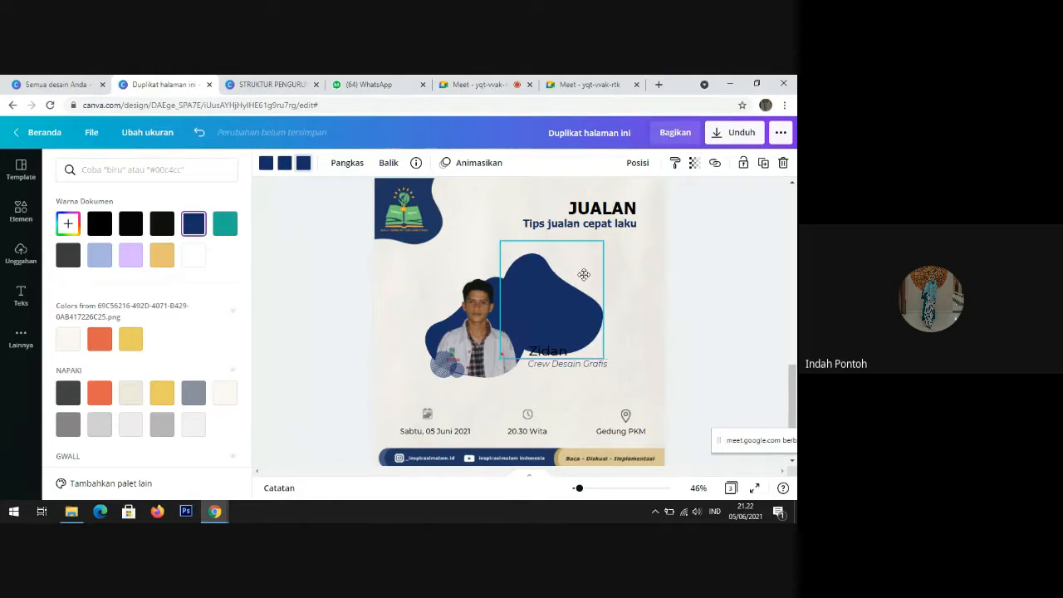
left_click_drag(550, 380, 610, 241)
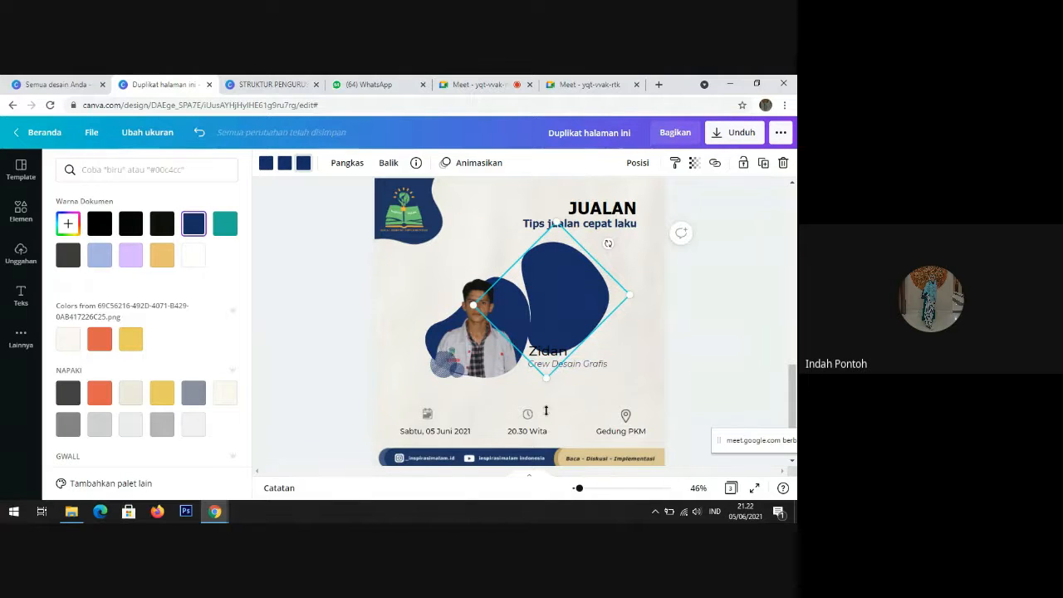
left_click_drag(546, 378, 540, 488)
left_click_drag(588, 349, 652, 316)
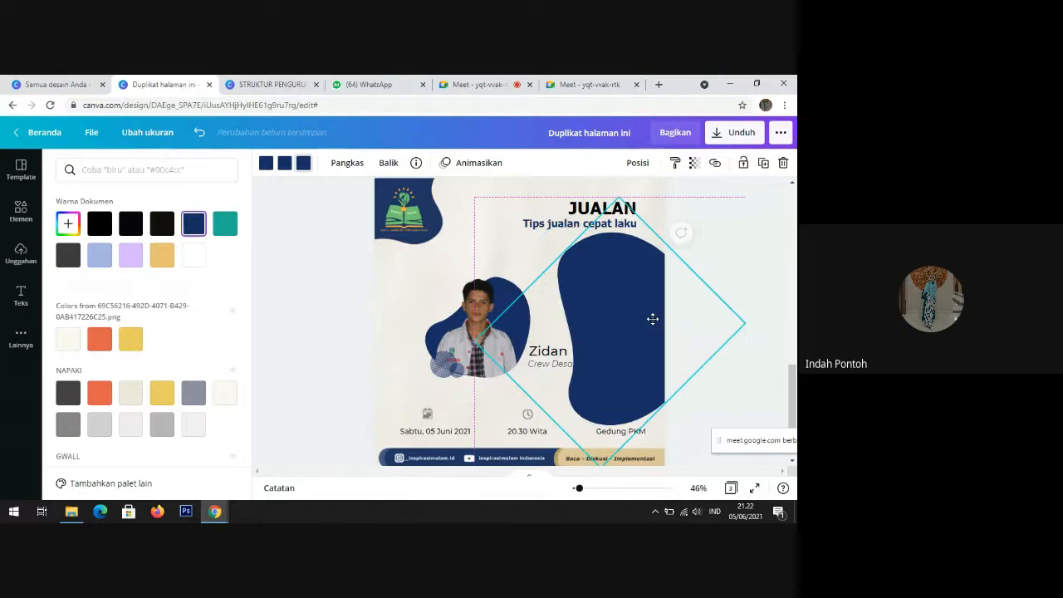
Step: Send the large blob to the back, rotate it further and position it in the poster's lower-right corner, partly off the page
left_click(638, 162)
left_click(581, 222)
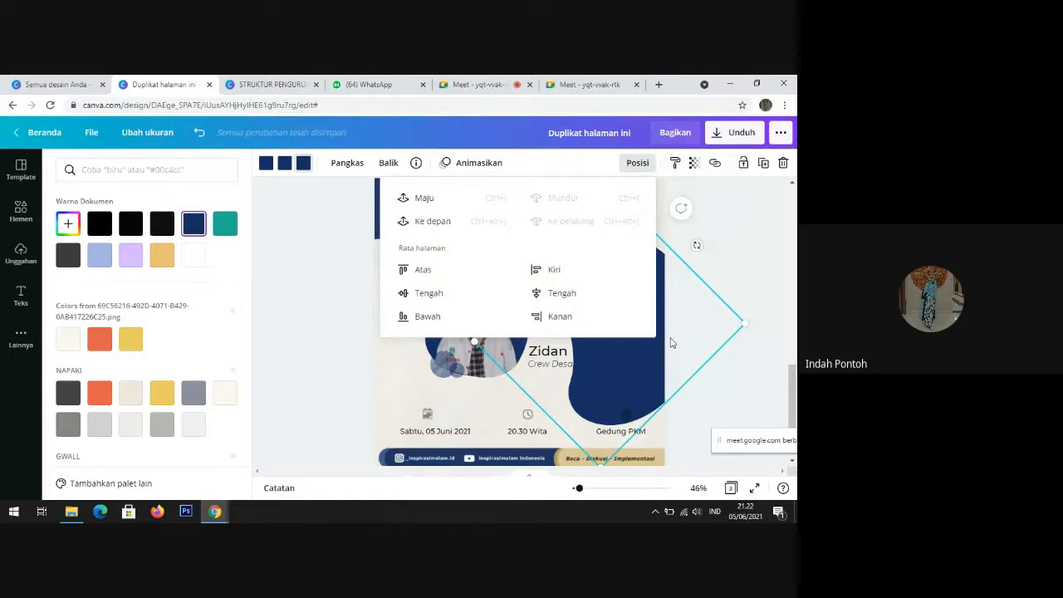
left_click(761, 331)
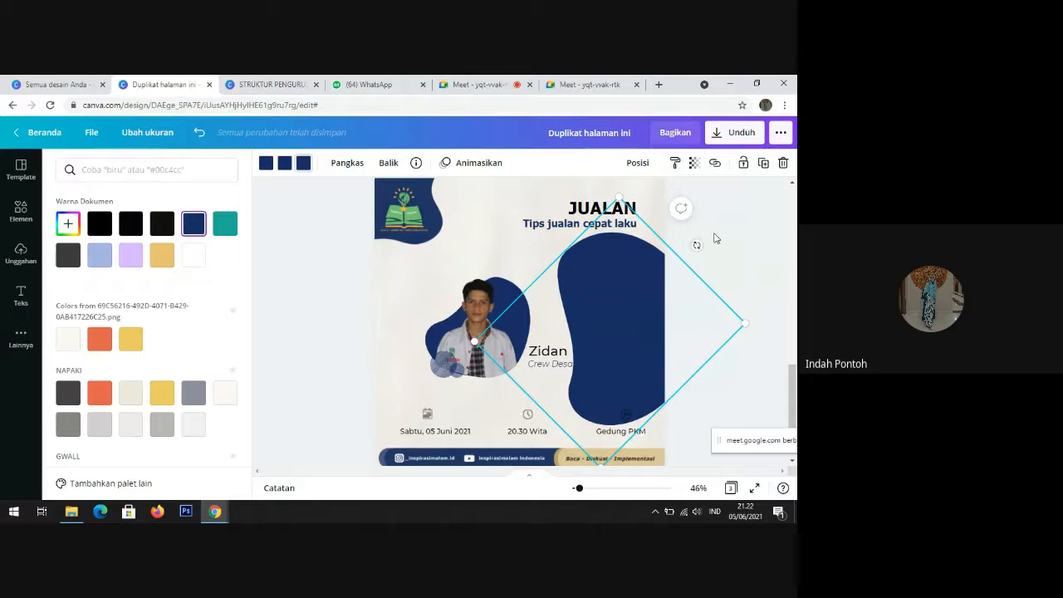
left_click_drag(696, 243, 716, 280)
left_click_drag(626, 274, 626, 311)
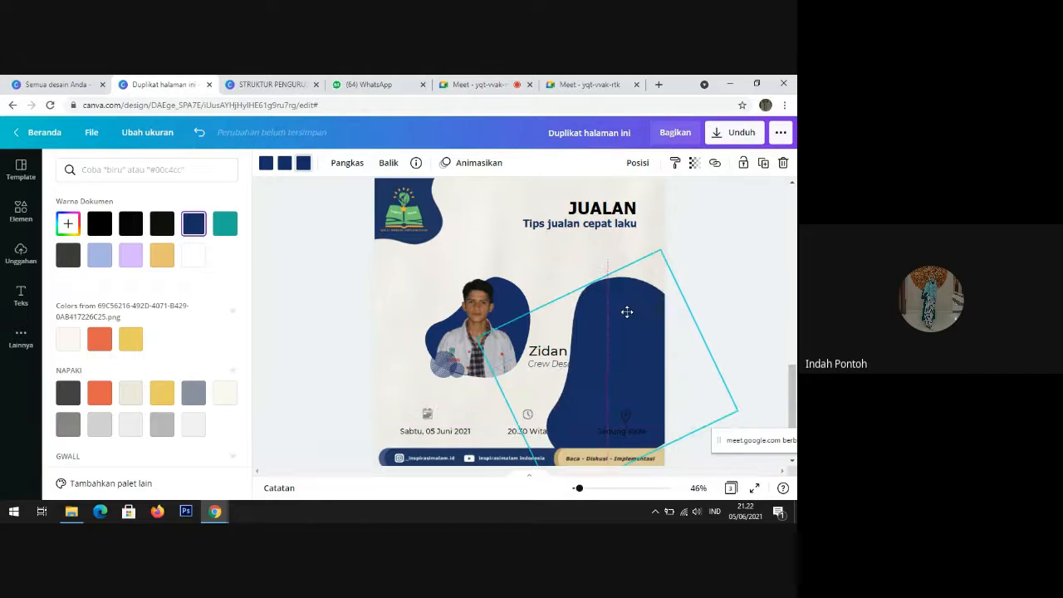
left_click_drag(719, 320, 656, 357)
Step: Fade the lower-right blob by reducing its transparency value to about 19
left_click(694, 162)
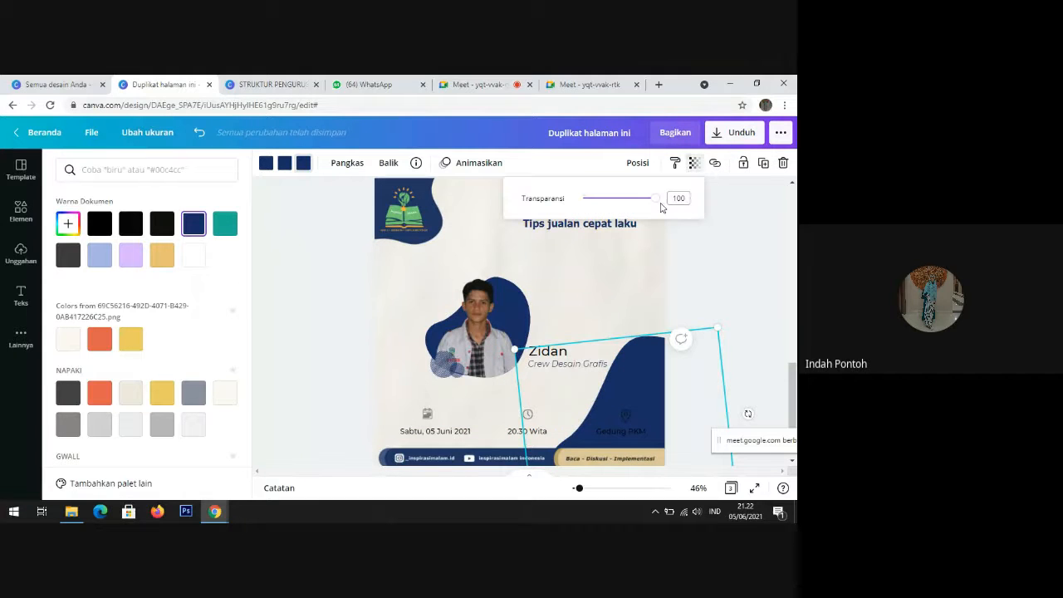
mouse_move(656, 200)
left_mouse_down()
mouse_move(592, 205)
mouse_move(657, 209)
left_mouse_up()
left_click(695, 164)
left_click(694, 166)
left_click_drag(650, 207, 598, 206)
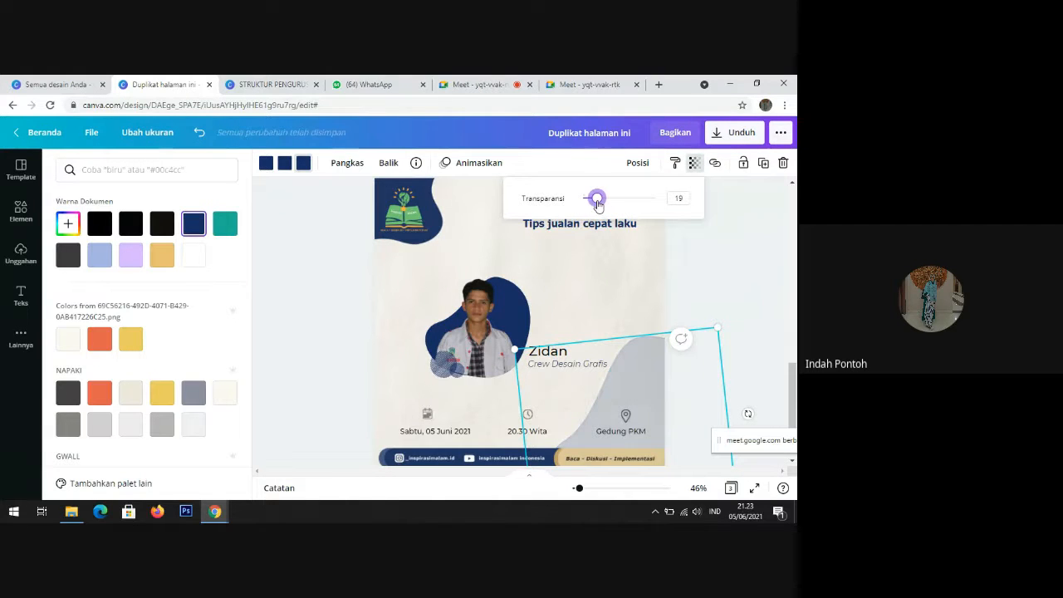
left_click(746, 293)
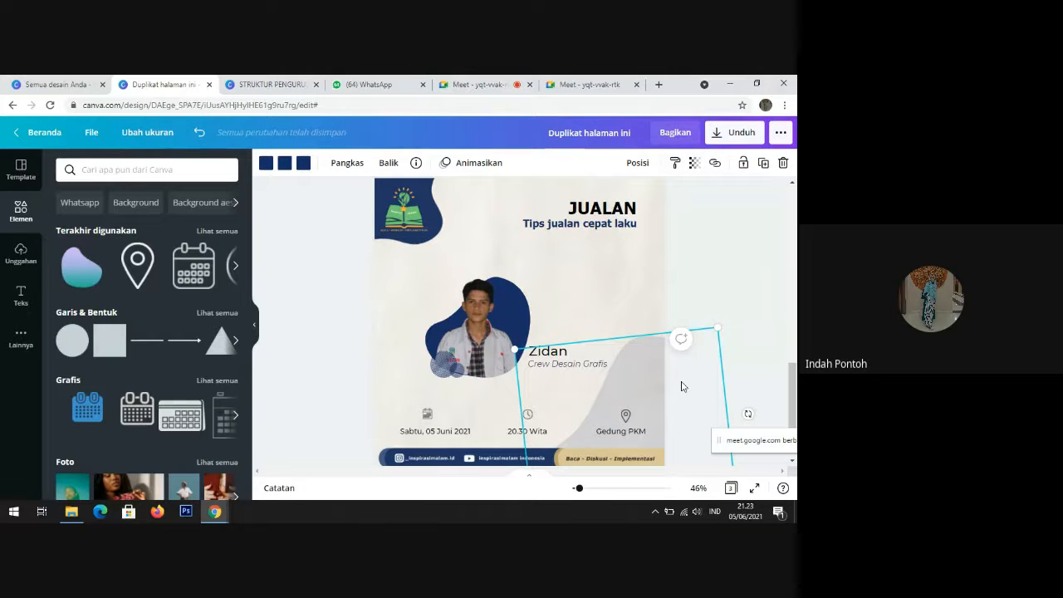
Step: Duplicate the faded blob, place the copy behind the "JUALAN" heading and rotate it diagonally
left_click_drag(682, 387, 682, 396)
left_click_drag(686, 408, 638, 176)
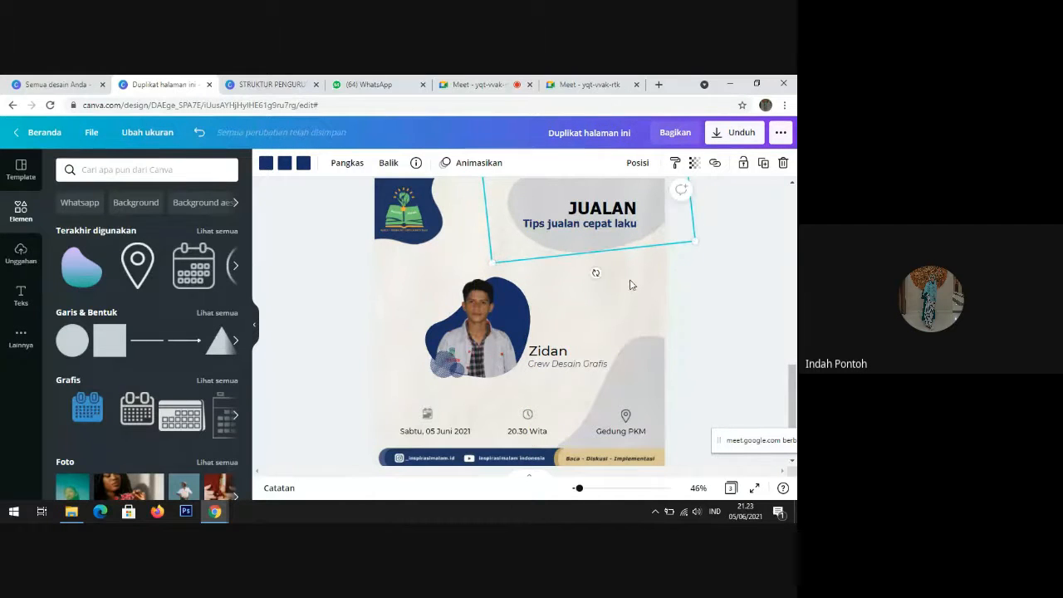
left_click_drag(595, 274, 545, 268)
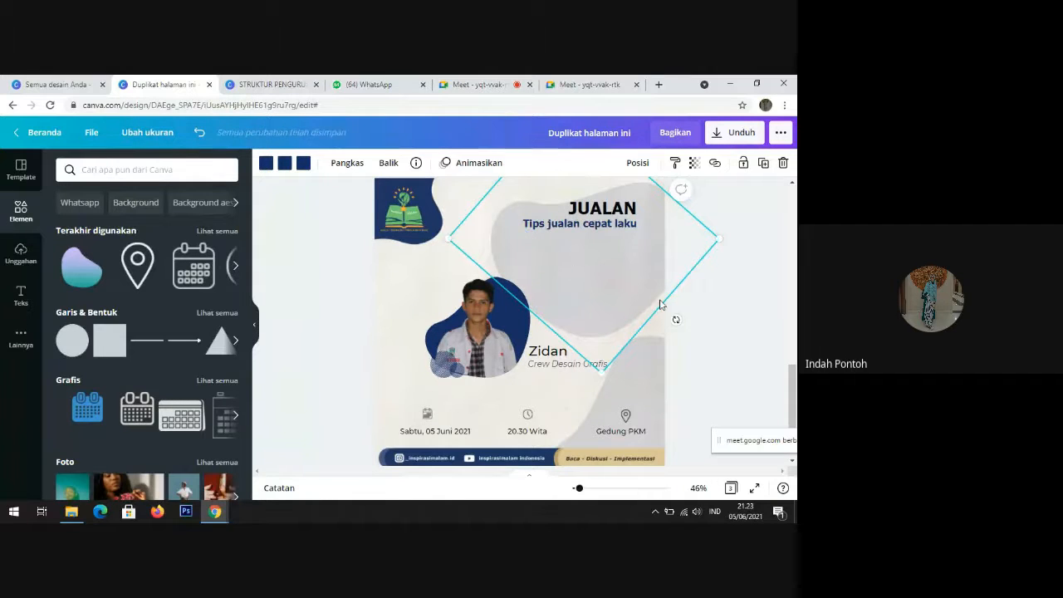
left_click_drag(685, 323, 726, 305)
key("ctrl+z")
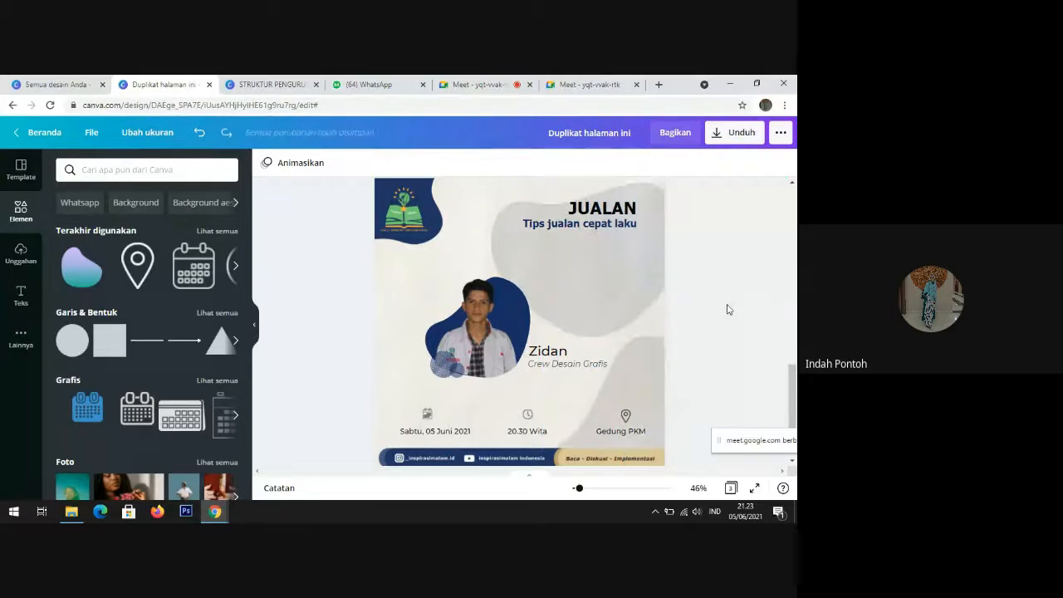
Step: Rotate the copied blob further and reposition it behind the heading and subheading at the poster's upper right
left_click_drag(631, 267, 577, 235)
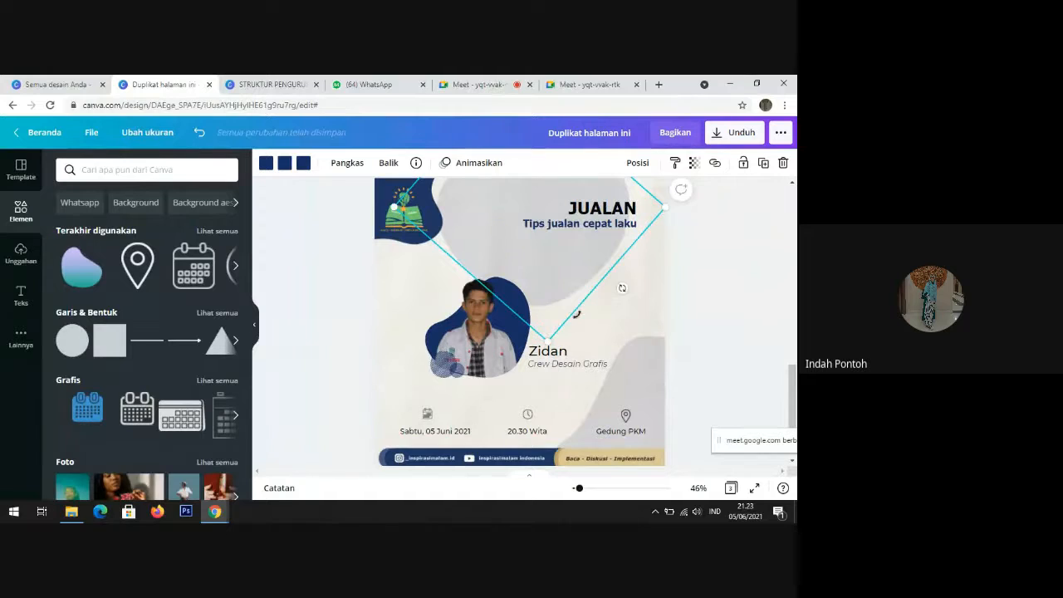
left_click_drag(622, 288, 518, 304)
left_click_drag(565, 278, 644, 224)
left_click(638, 375)
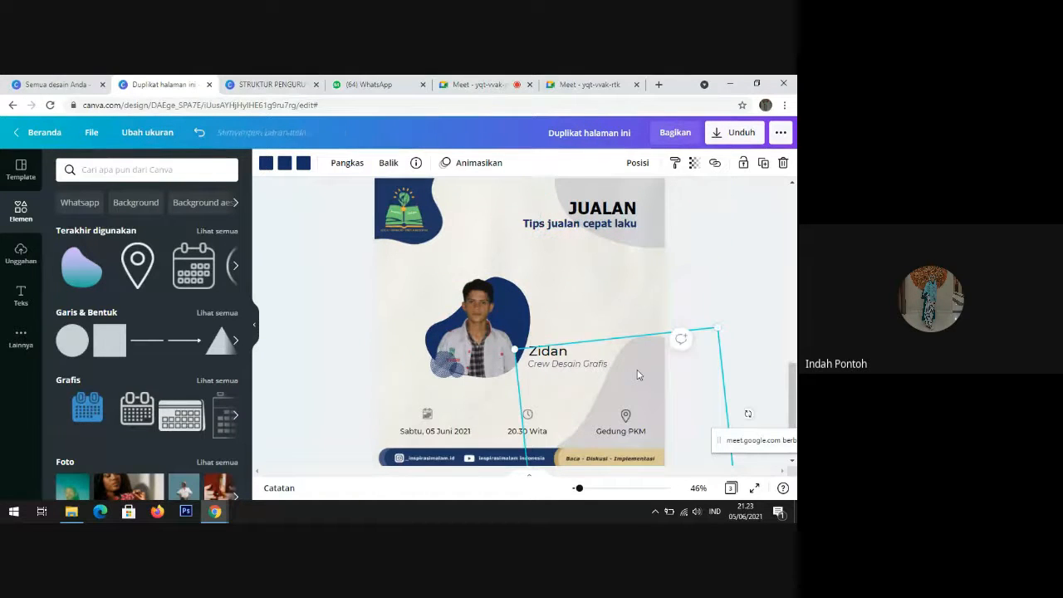
left_click(416, 219)
left_click_drag(649, 244, 598, 291)
left_click(745, 297)
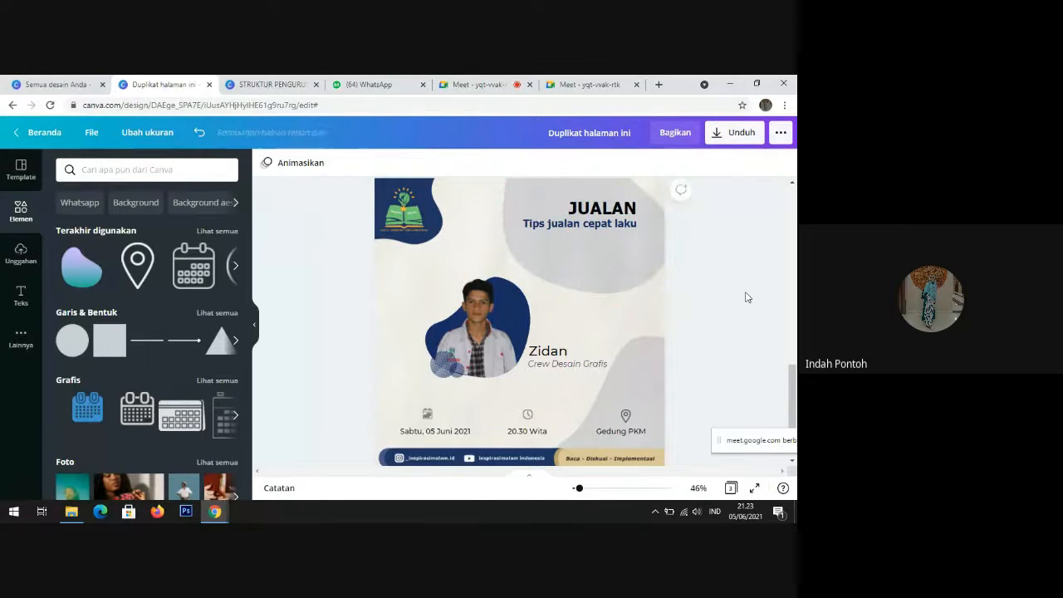
Step: Tilt the copied blob slightly and shift it up and right so it runs partly off the poster's upper-right corner
left_click(610, 277)
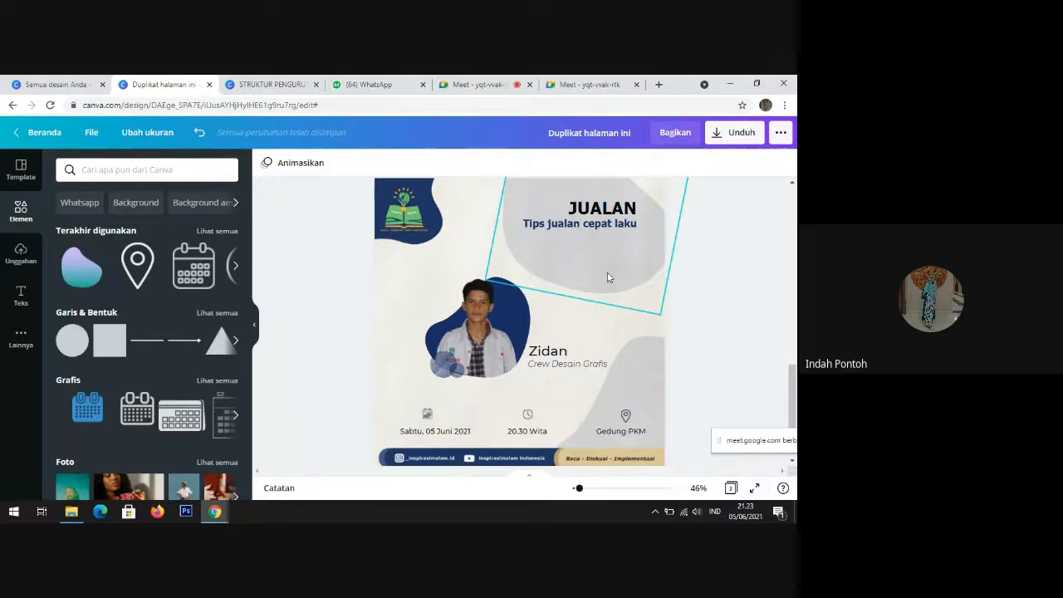
left_click_drag(609, 278, 593, 231)
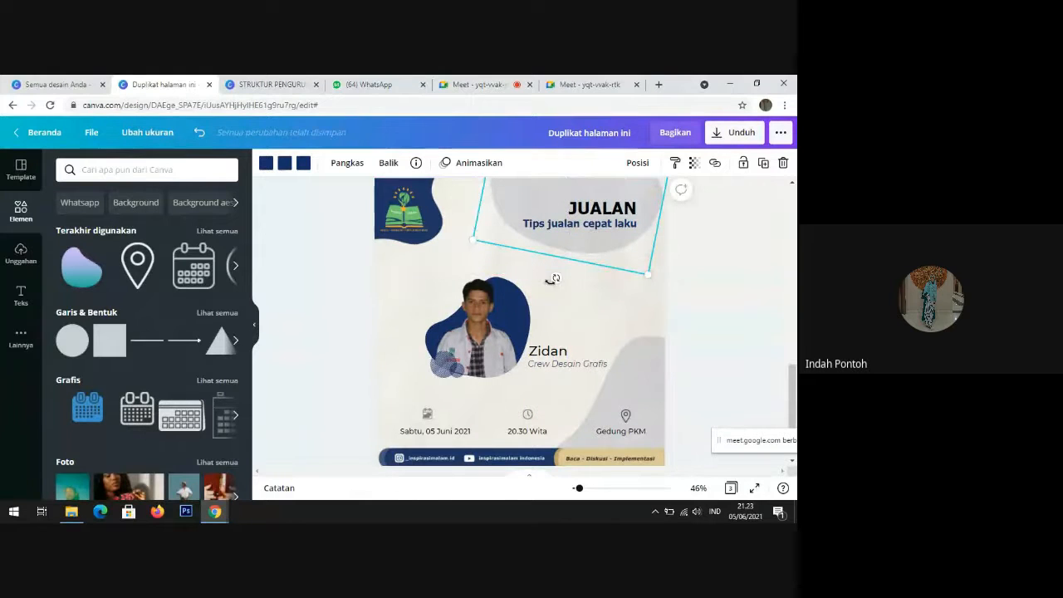
left_click_drag(556, 278, 584, 275)
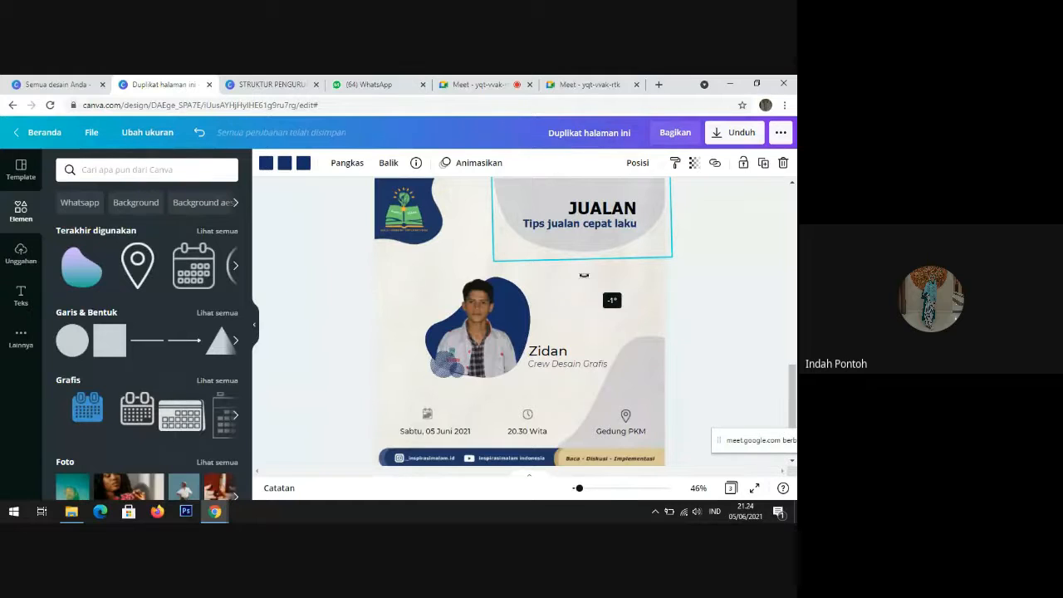
left_click_drag(584, 275, 590, 271)
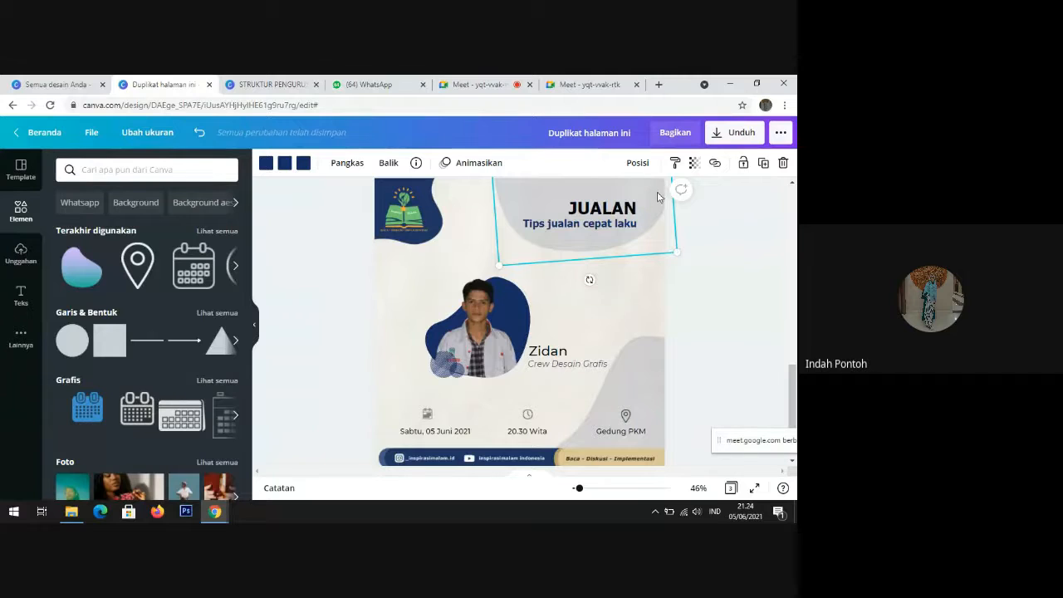
left_click_drag(659, 194, 679, 185)
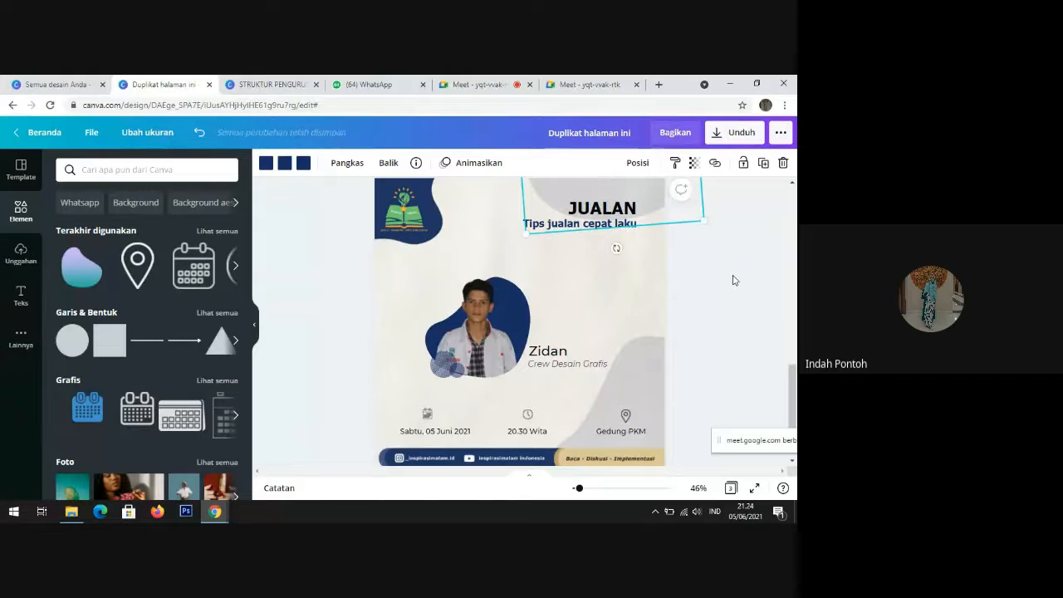
left_click(733, 280)
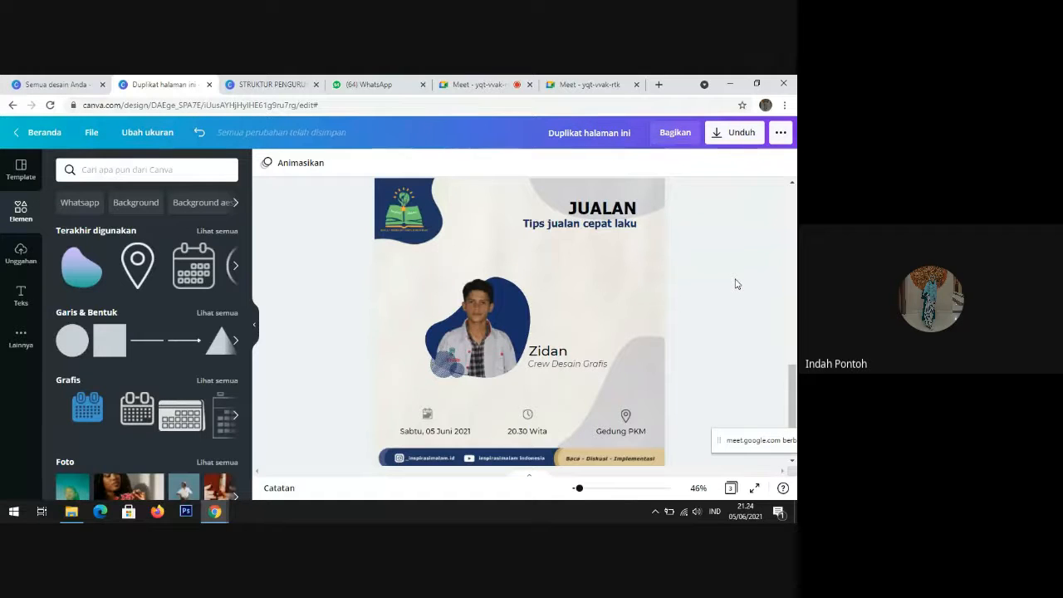
Step: Switch to the Google Meet call and stop presenting the screen
left_click(478, 84)
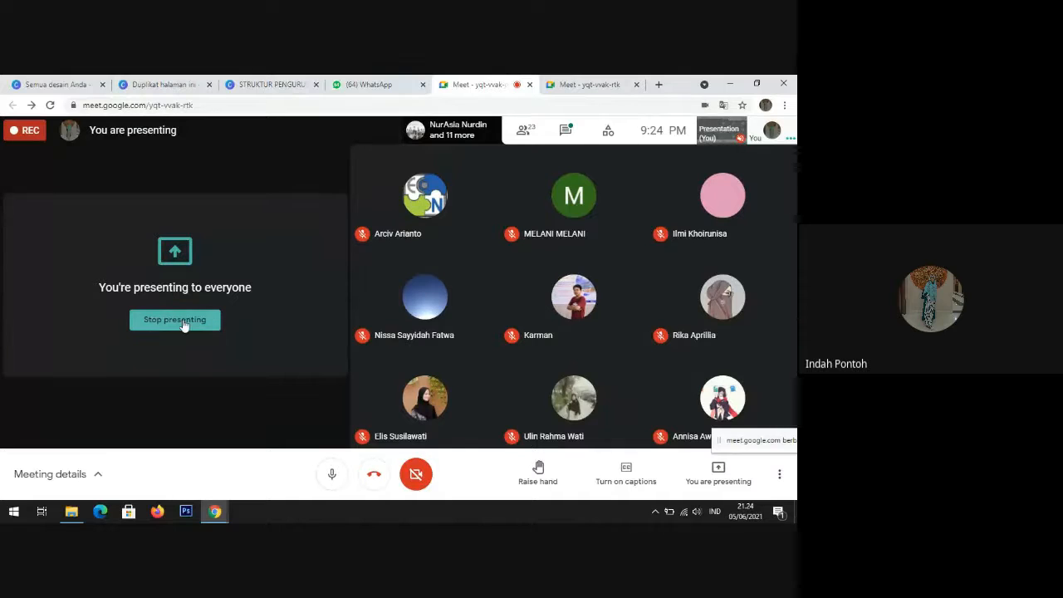
left_click(185, 323)
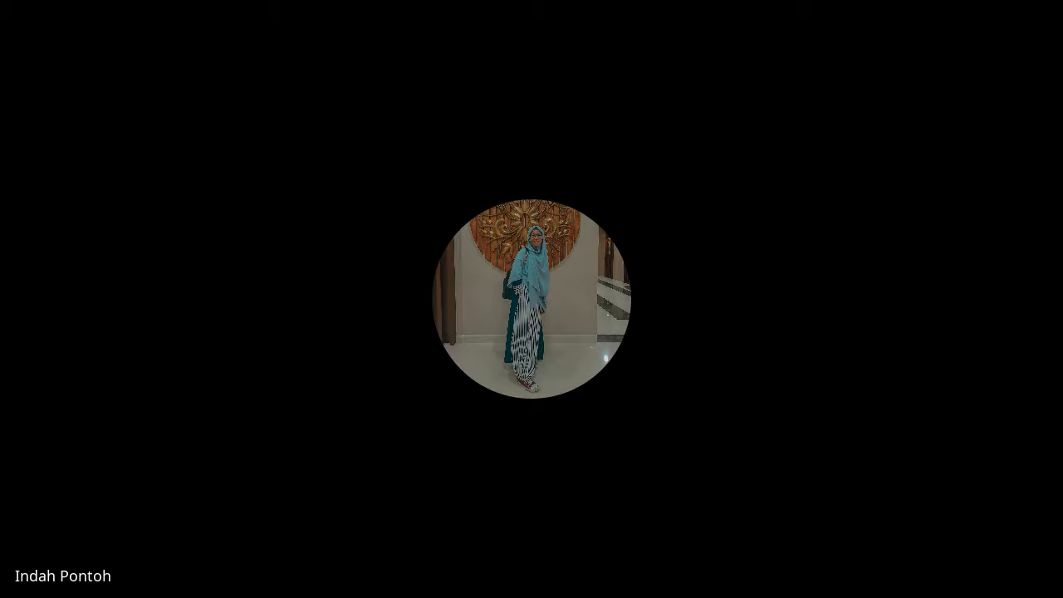
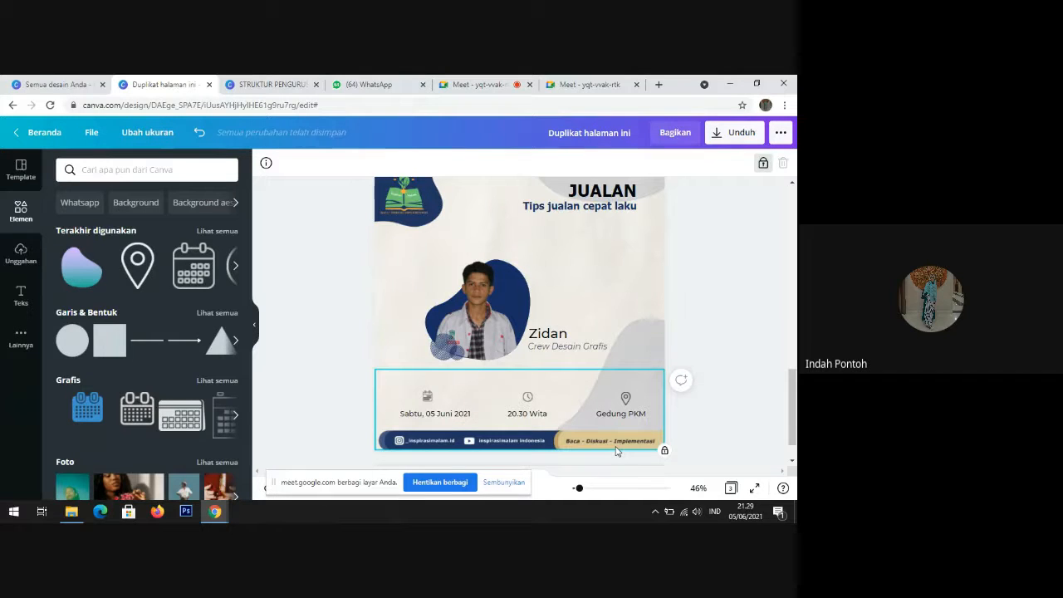
Step: Show the rulers around the "JUALAN" poster and view the design's publishing and sharing options
left_click(757, 272)
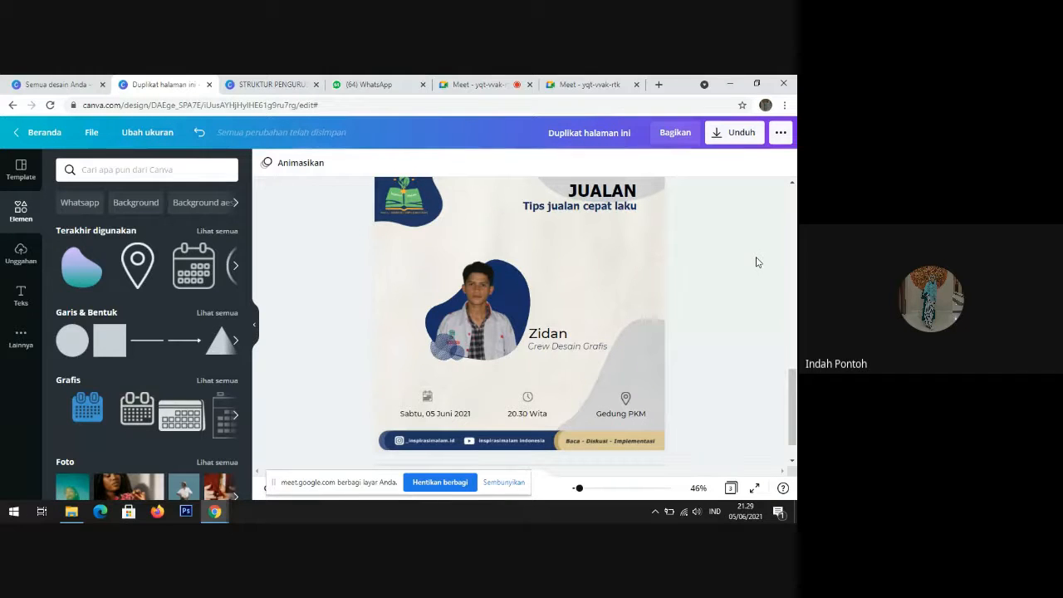
scroll(792, 405, "up", 1)
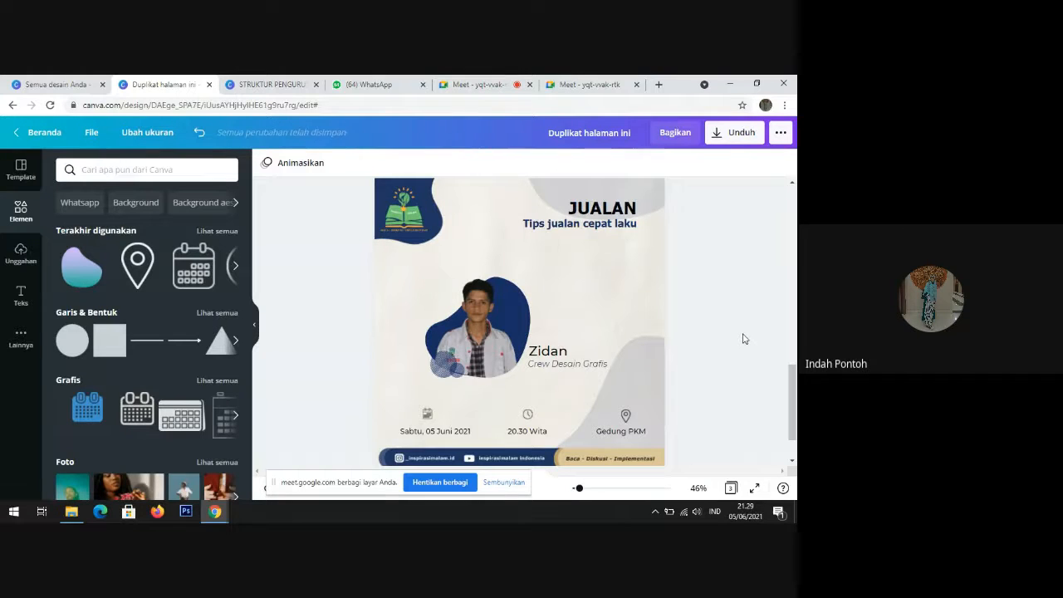
key("shift+r")
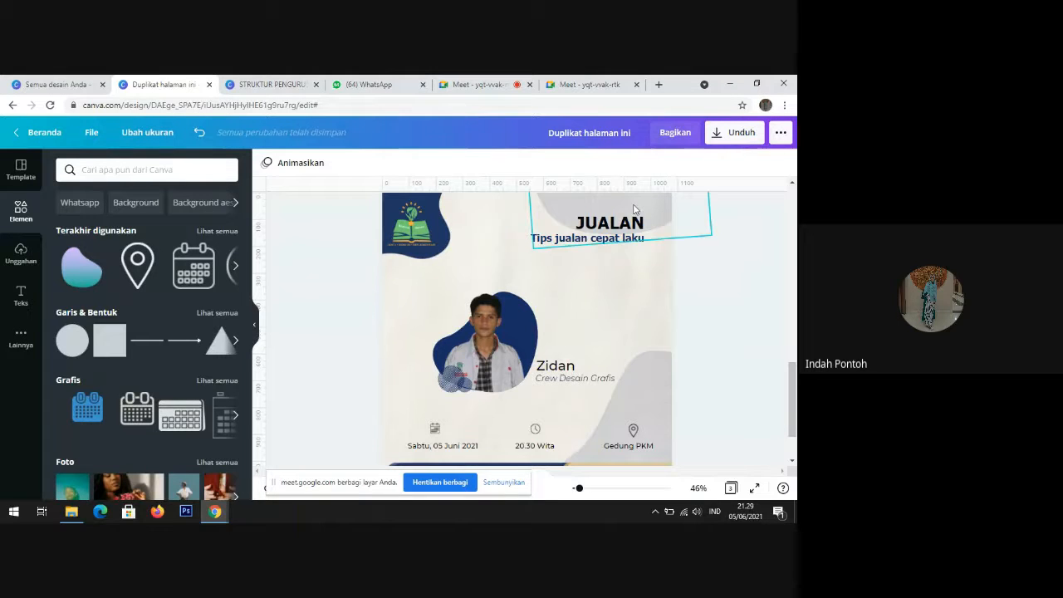
left_click(775, 137)
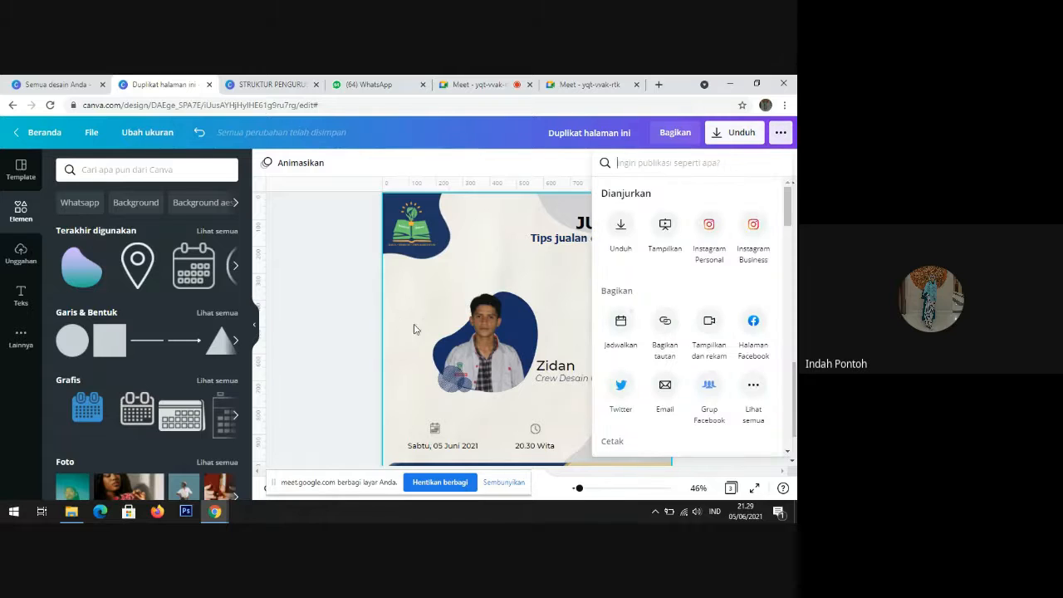
left_click(344, 290)
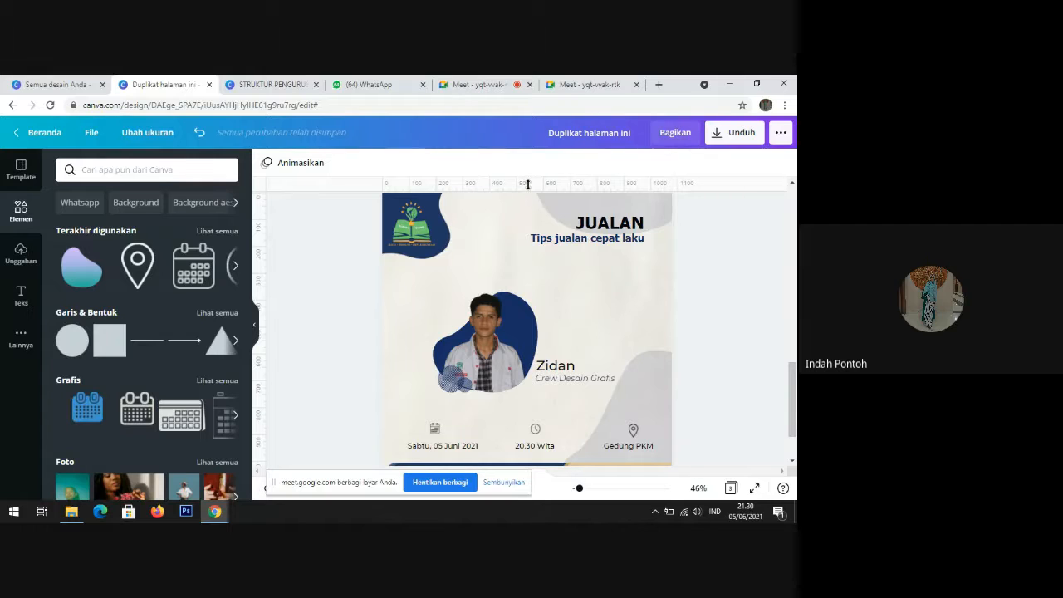
Step: Place a horizontal ruler guide across the "Crew Desain Grafis" line and undo it
left_click_drag(527, 183, 559, 377)
key("ctrl+z")
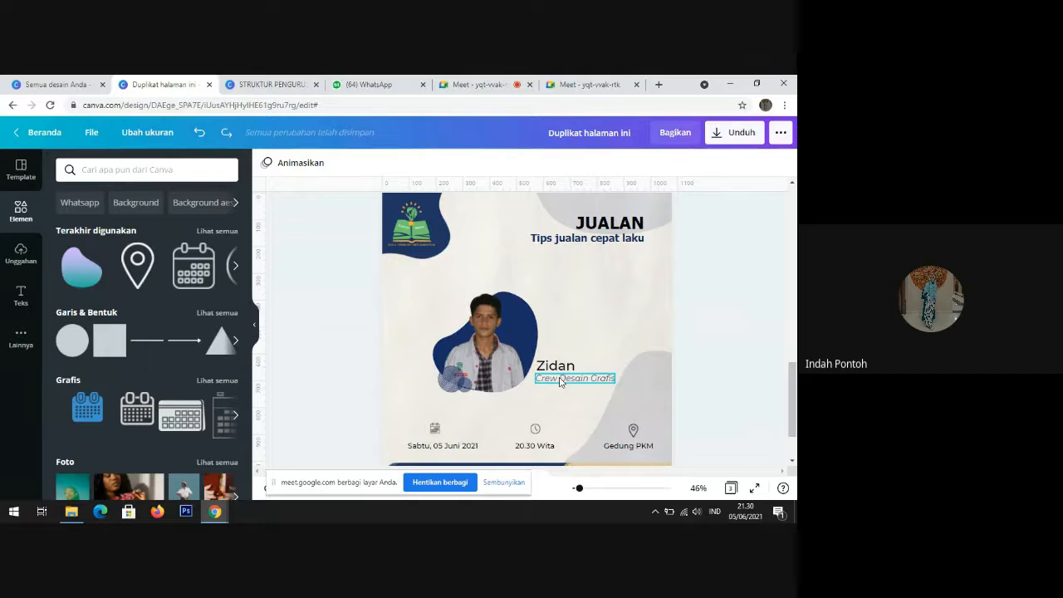
Step: Check the Google Meet call, return to the poster in Canva and open its publishing options
left_click(34, 180)
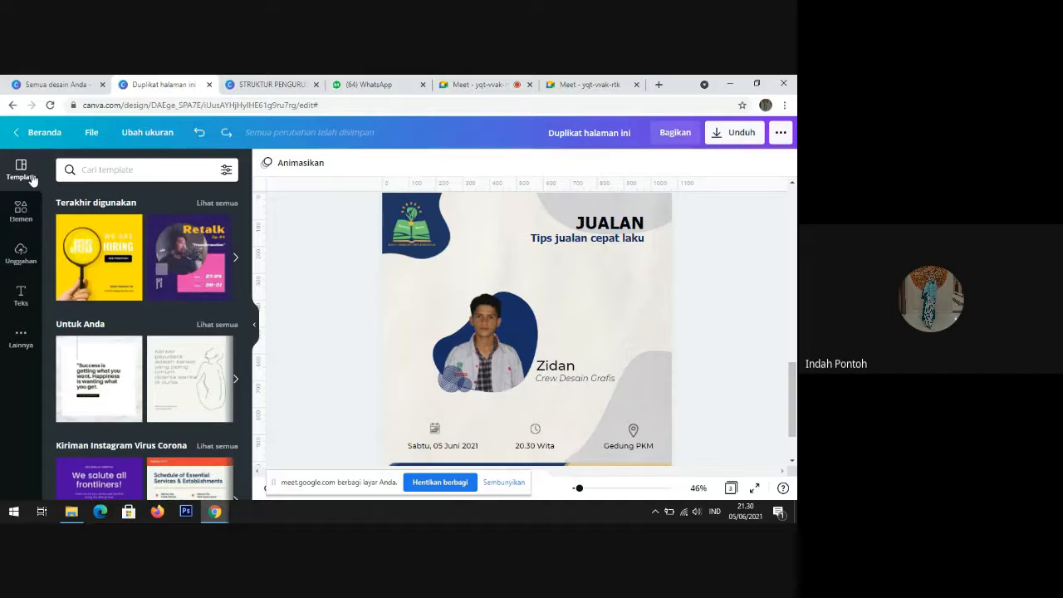
left_click(478, 84)
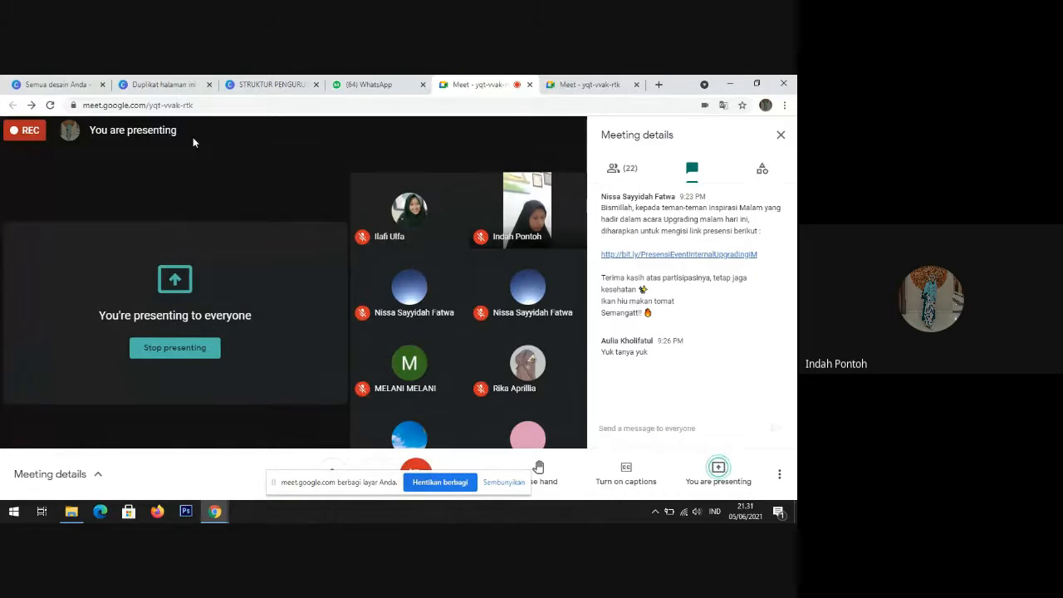
left_click(172, 83)
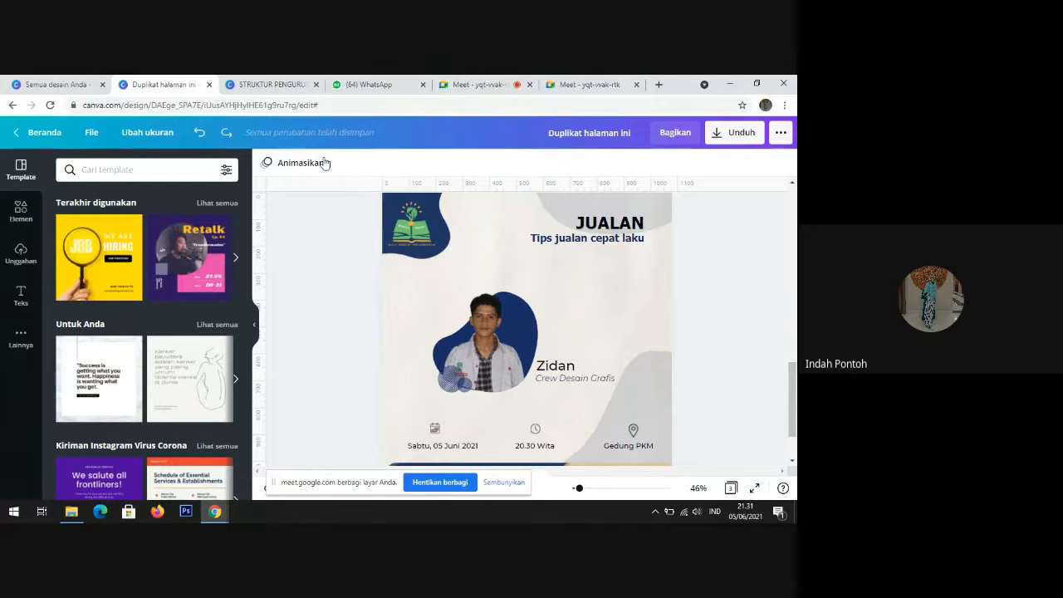
left_click(780, 133)
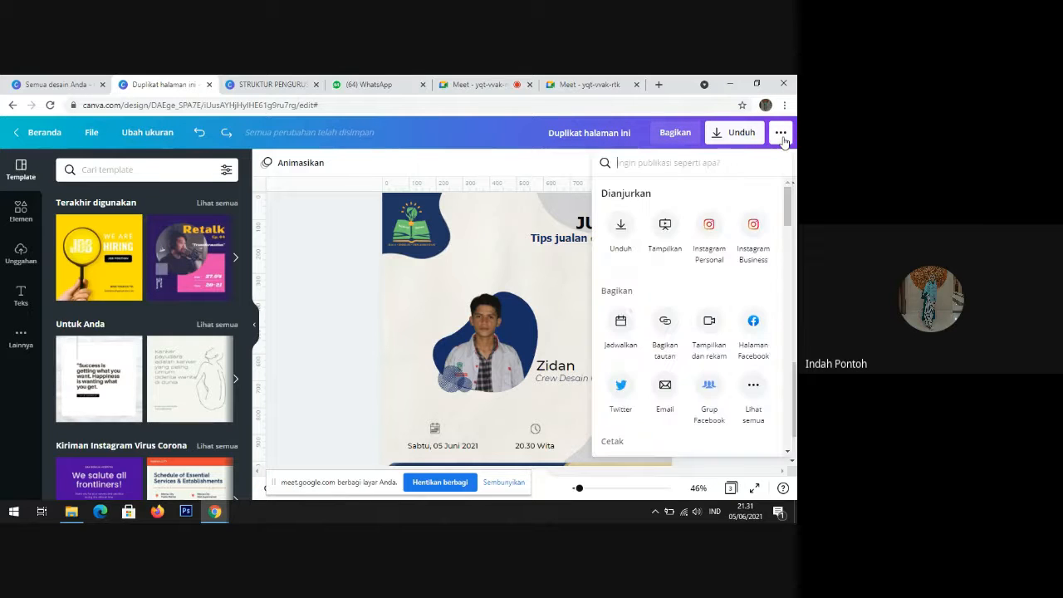
Step: Examine the team-switching choices, TIM CANVA PRO and Pribadi, in the account options of the all-designs page
left_click(86, 82)
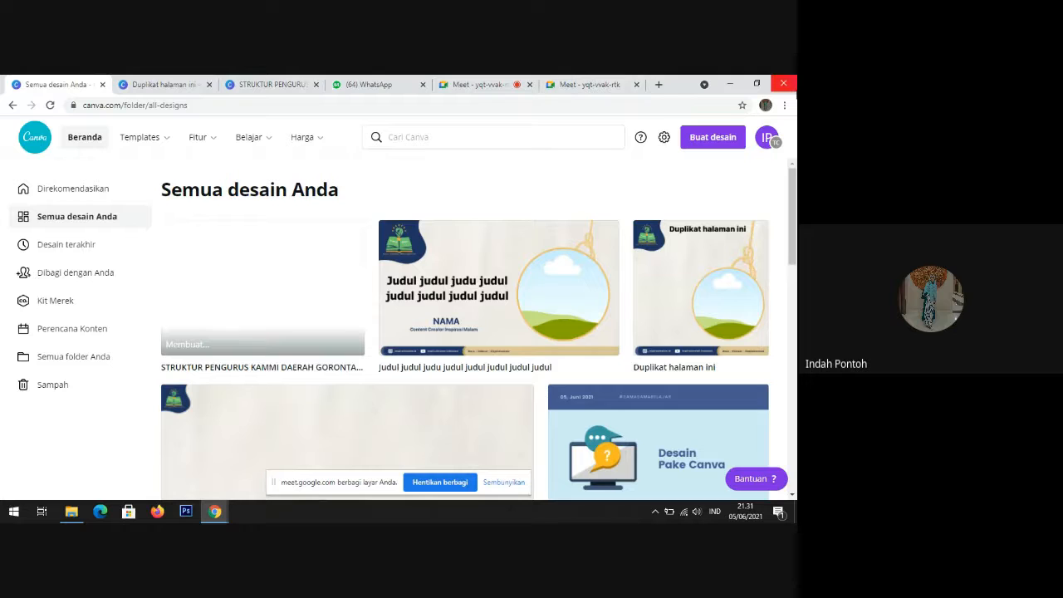
left_click(768, 139)
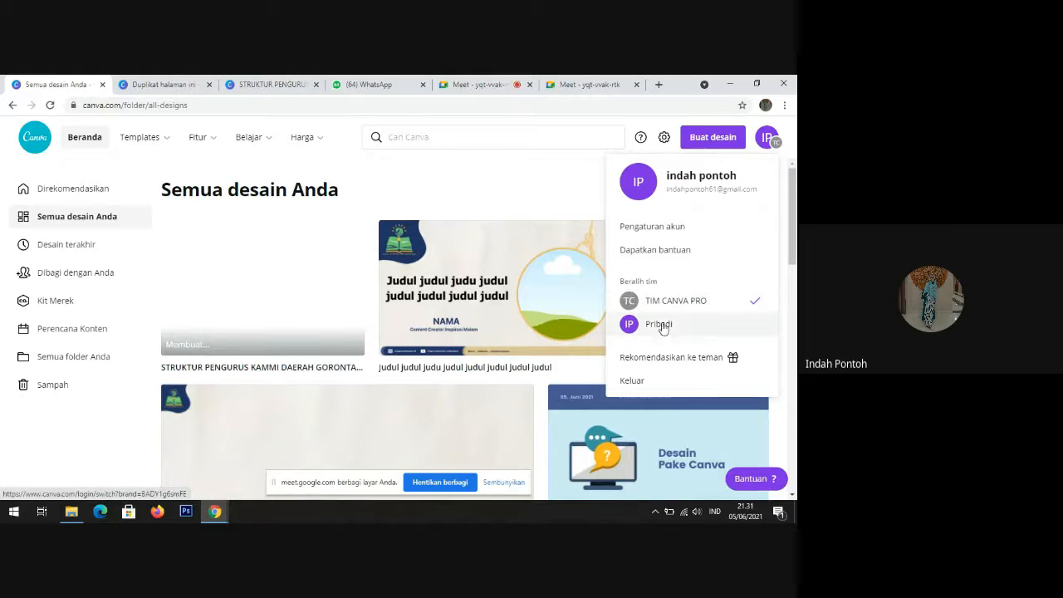
left_click(568, 203)
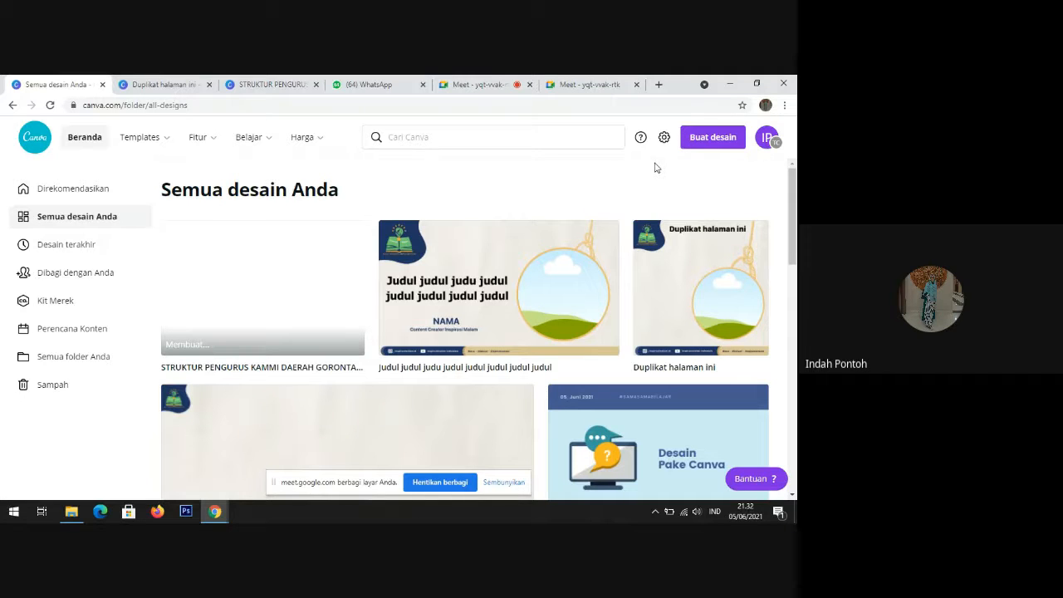
left_click(769, 140)
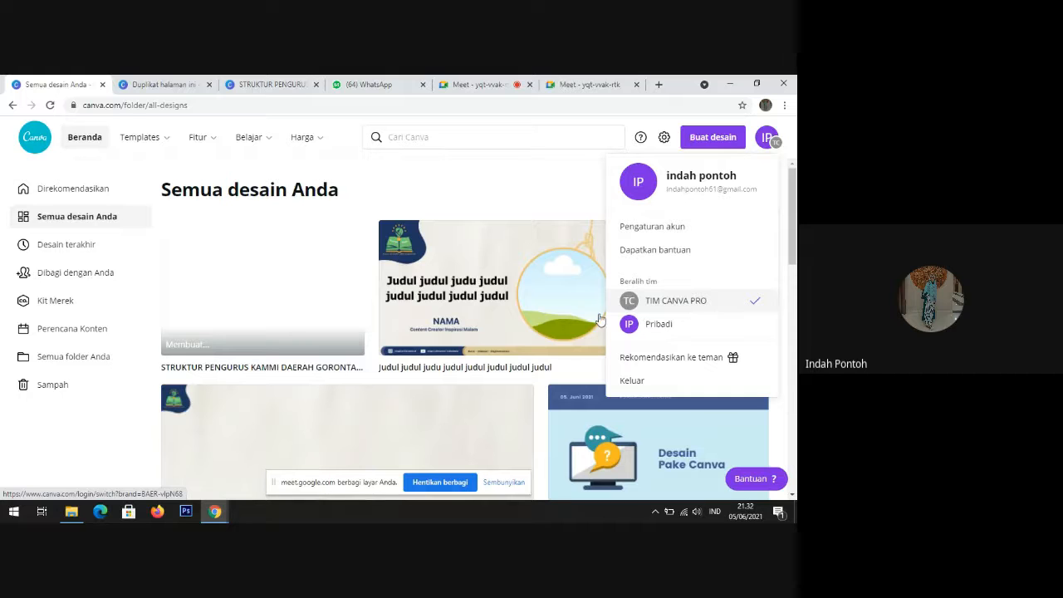
left_click(479, 186)
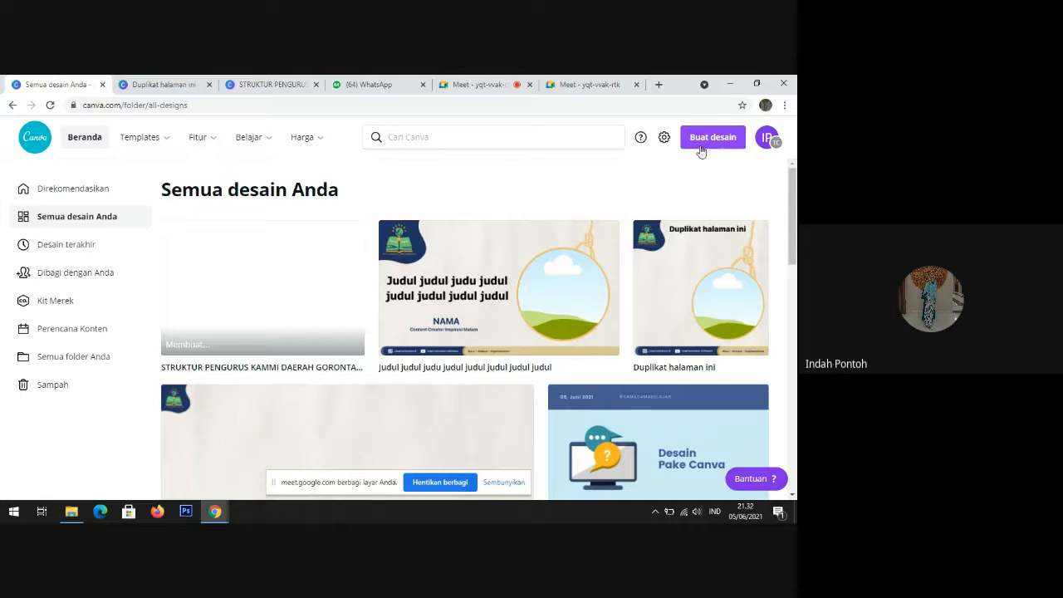
left_click(769, 144)
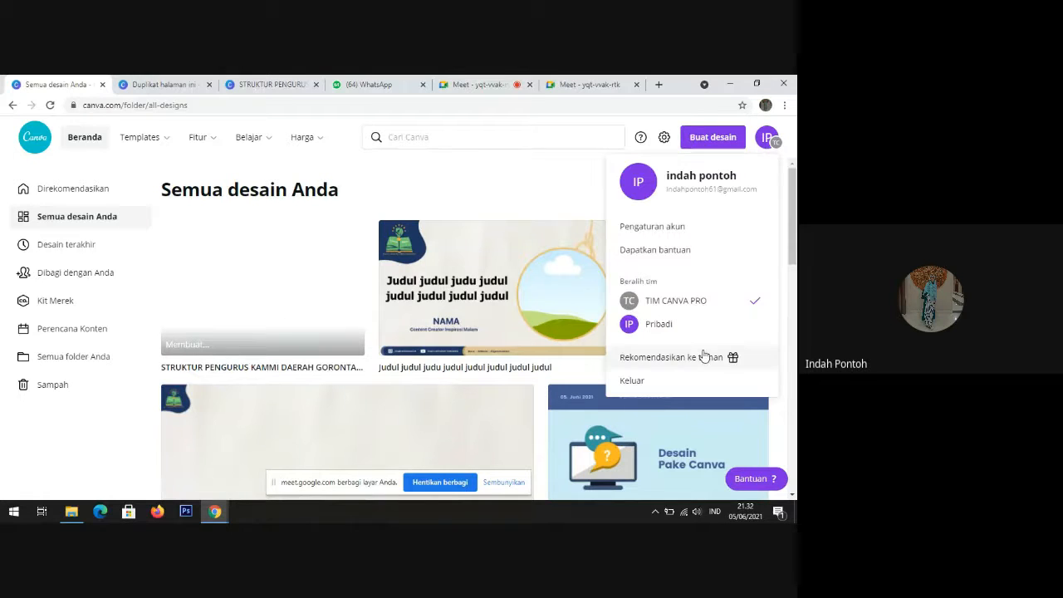
left_click(559, 217)
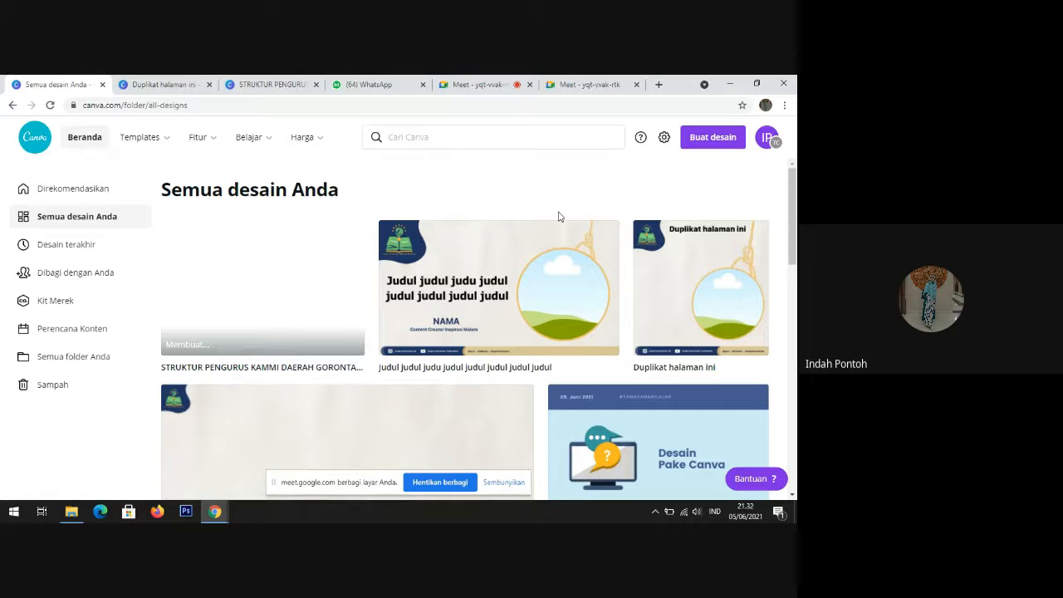
left_click(772, 141)
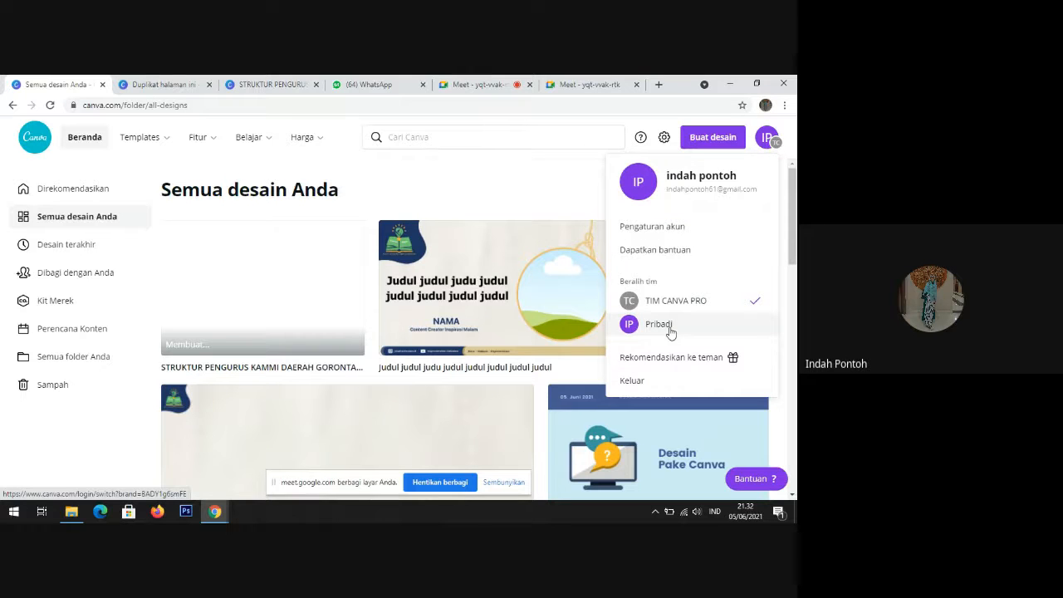
left_click(506, 155)
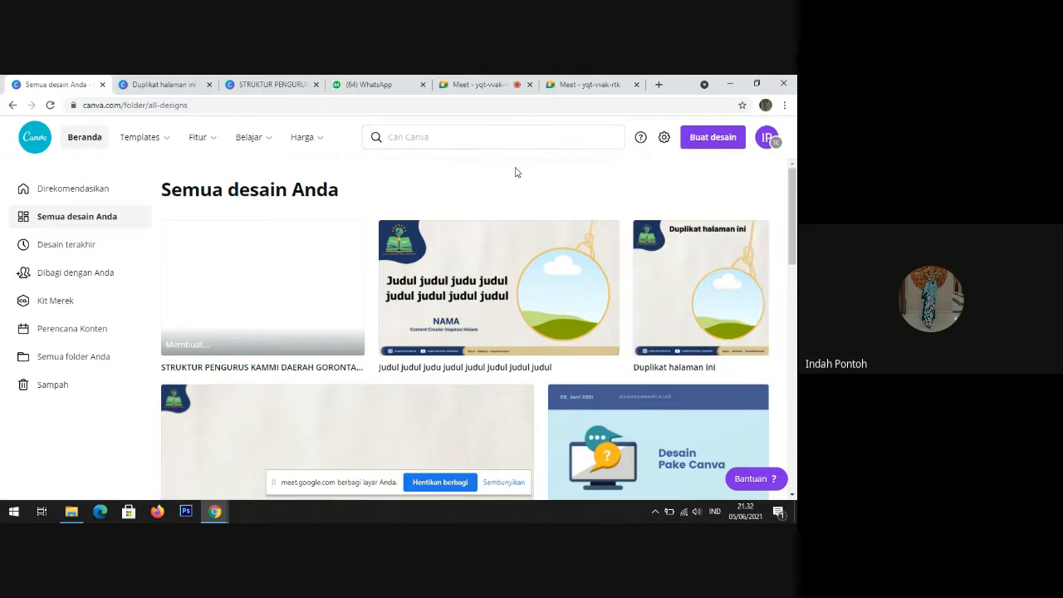
Step: Close the poster's publishing options, switch to WhatsApp and stop sharing the screen
left_click(167, 83)
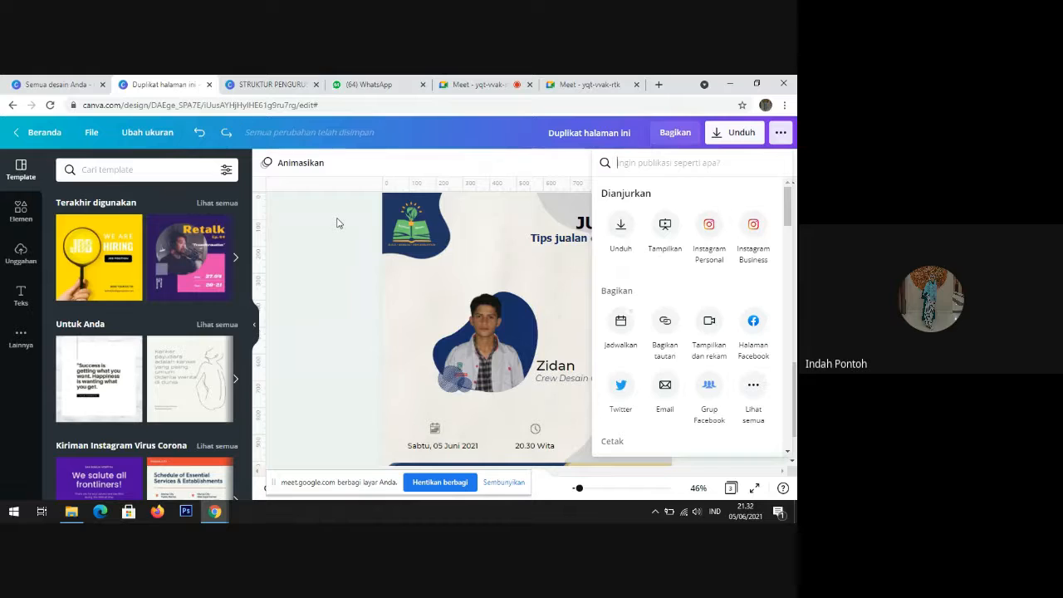
left_click(540, 162)
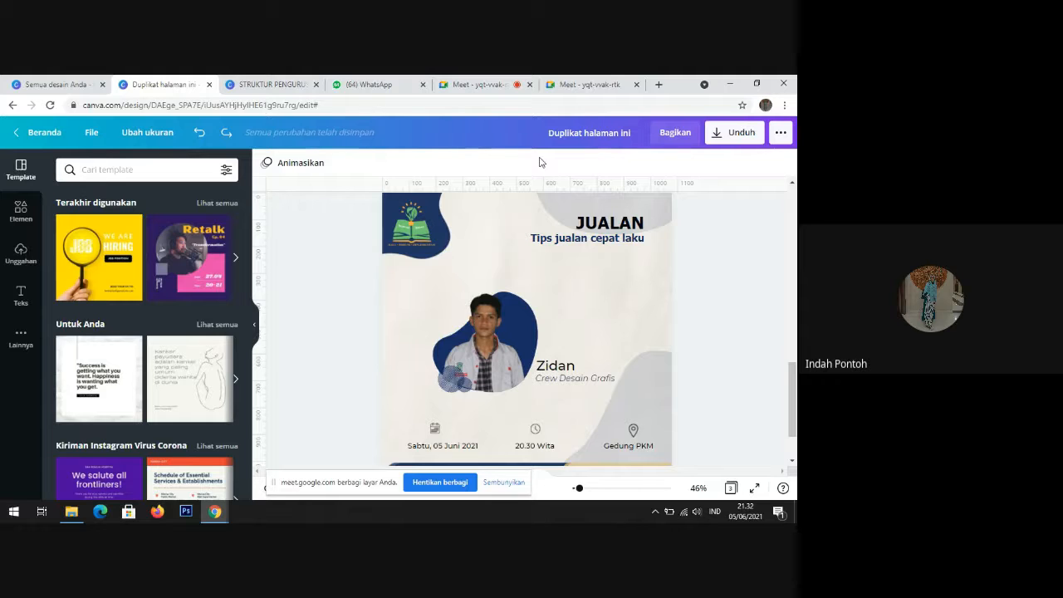
left_click(394, 81)
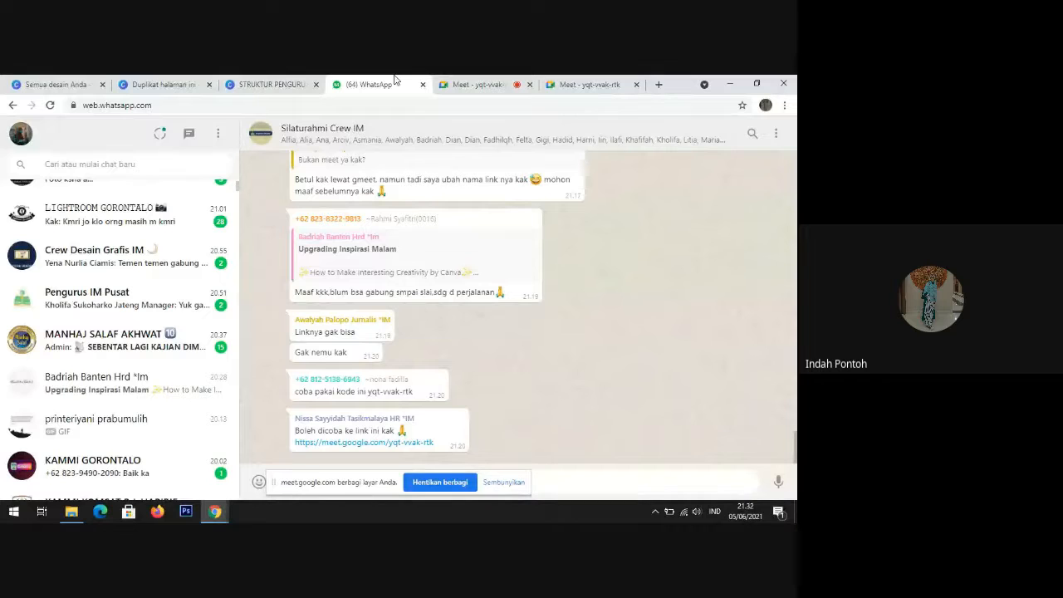
left_click(432, 485)
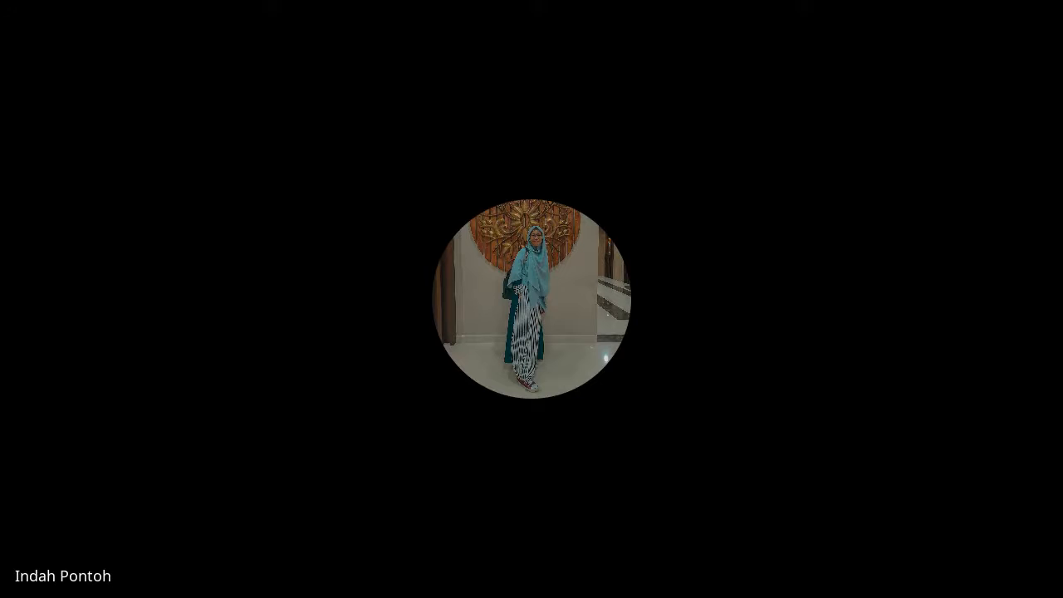
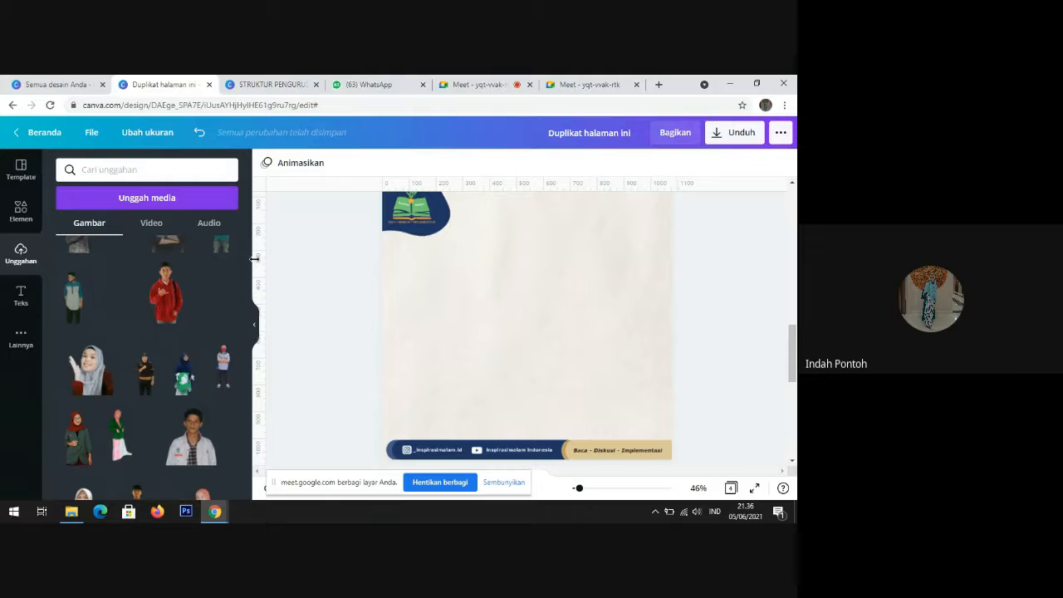
Step: Open the Canva element search to view its recent and suggested terms, and close it without searching
left_click_drag(247, 351, 242, 226)
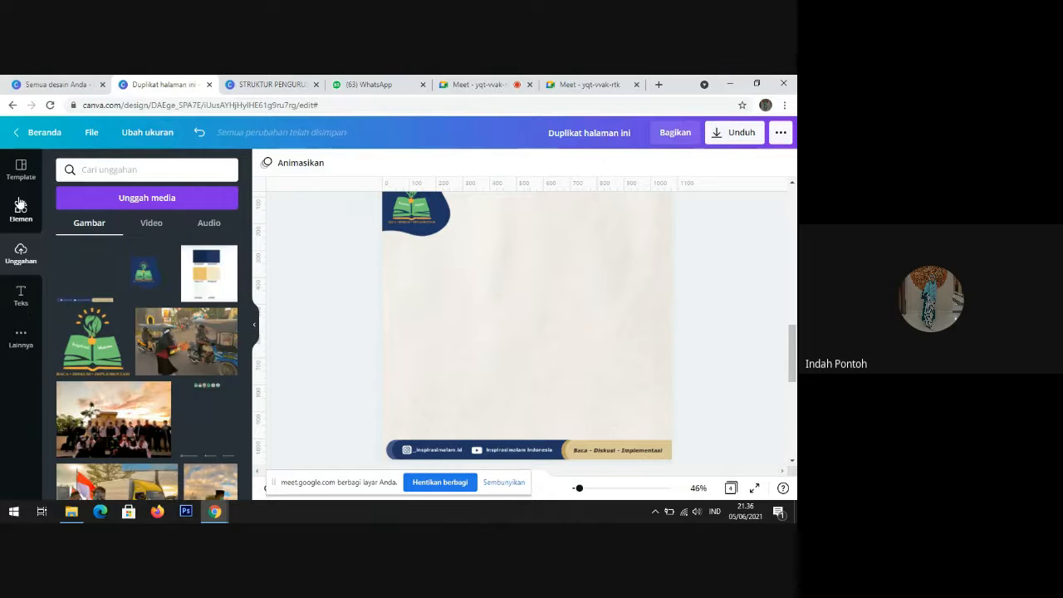
left_click(20, 212)
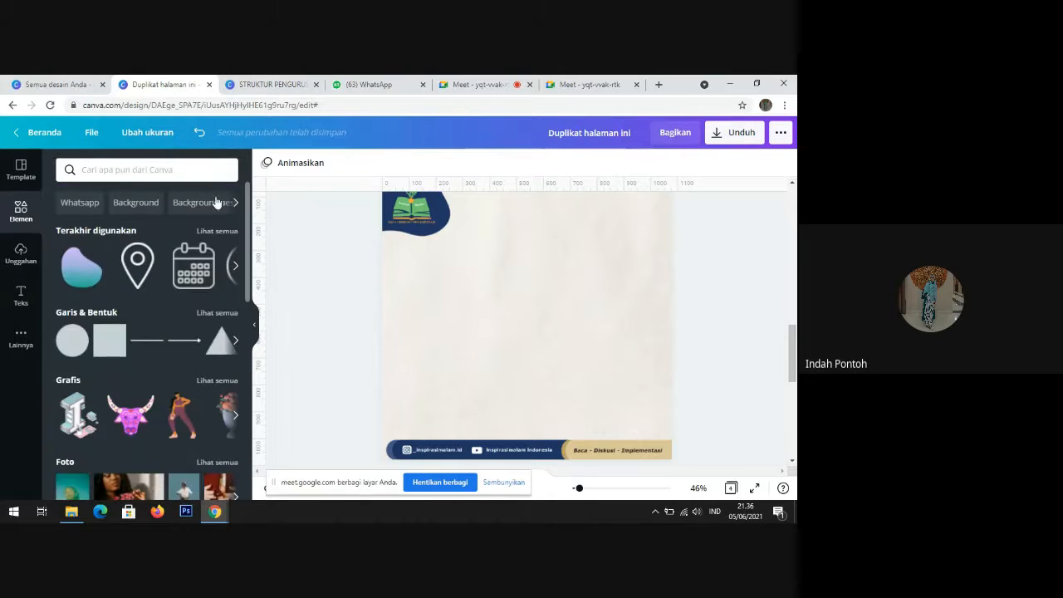
left_click(200, 173)
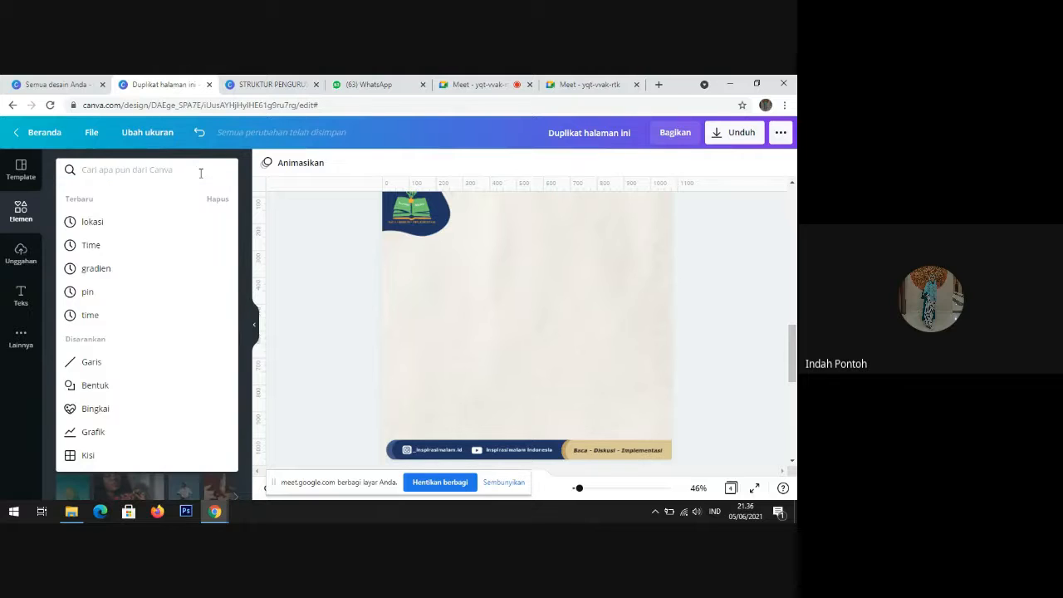
left_click(354, 209)
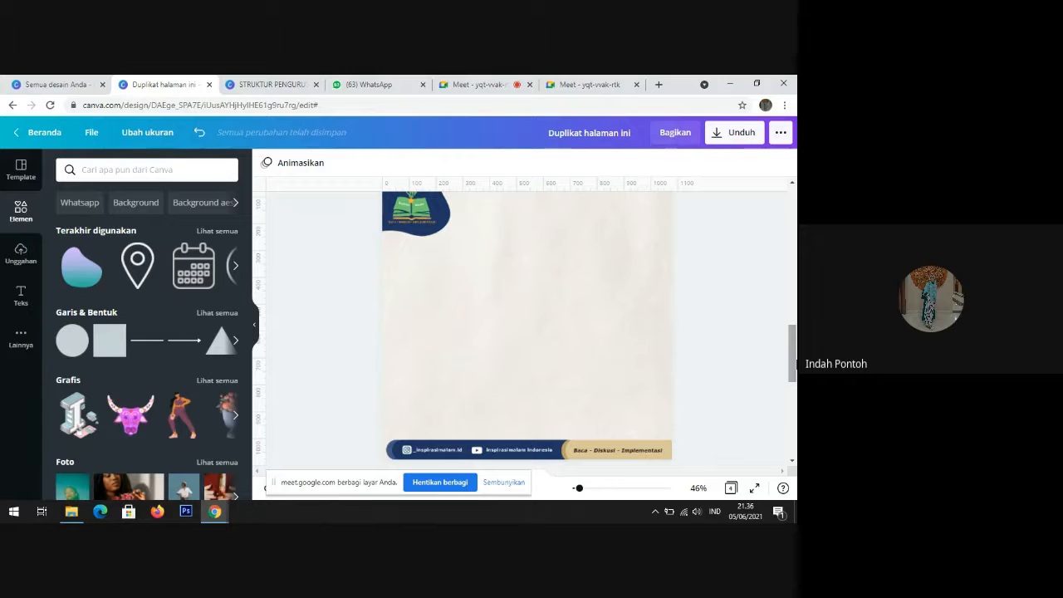
Step: Look through the design's pages from the empty template to the "JUALAN" poster and back to the "Duplikat halaman ini" page
left_click_drag(794, 364, 794, 364)
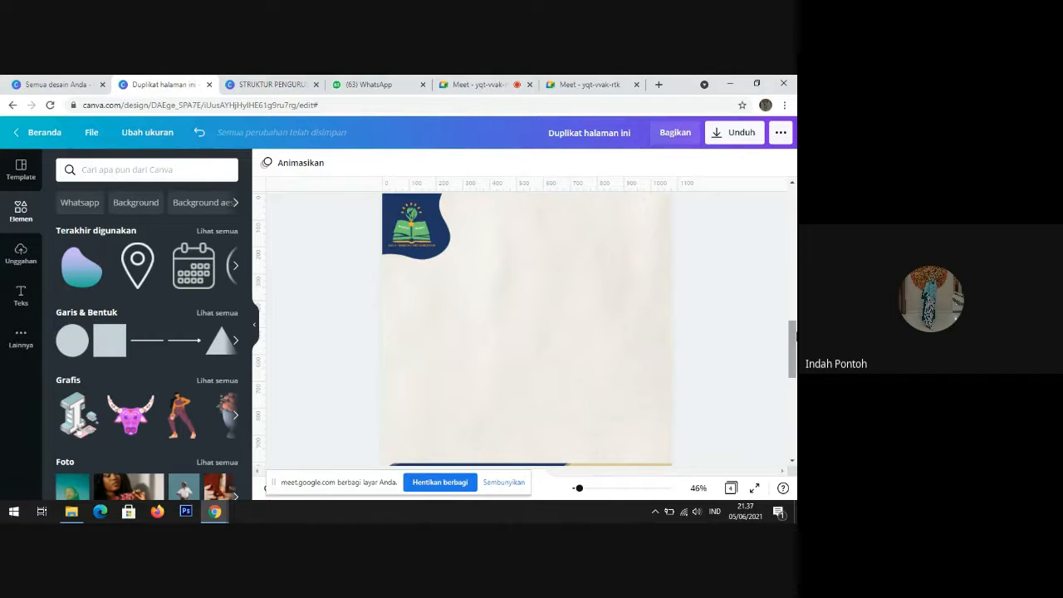
scroll(569, 298, "down", 5)
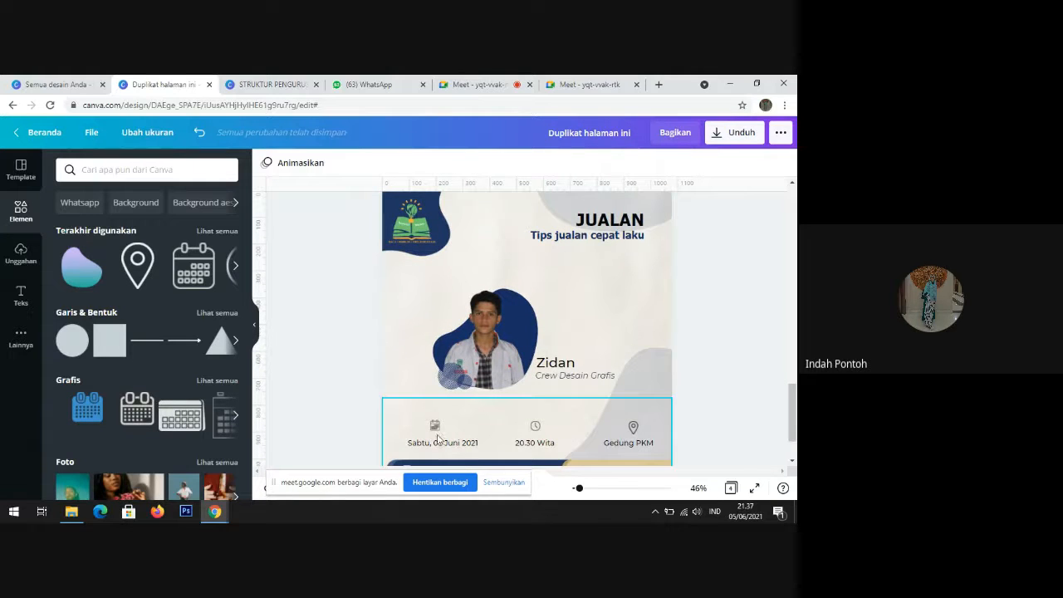
left_click_drag(794, 426, 795, 303)
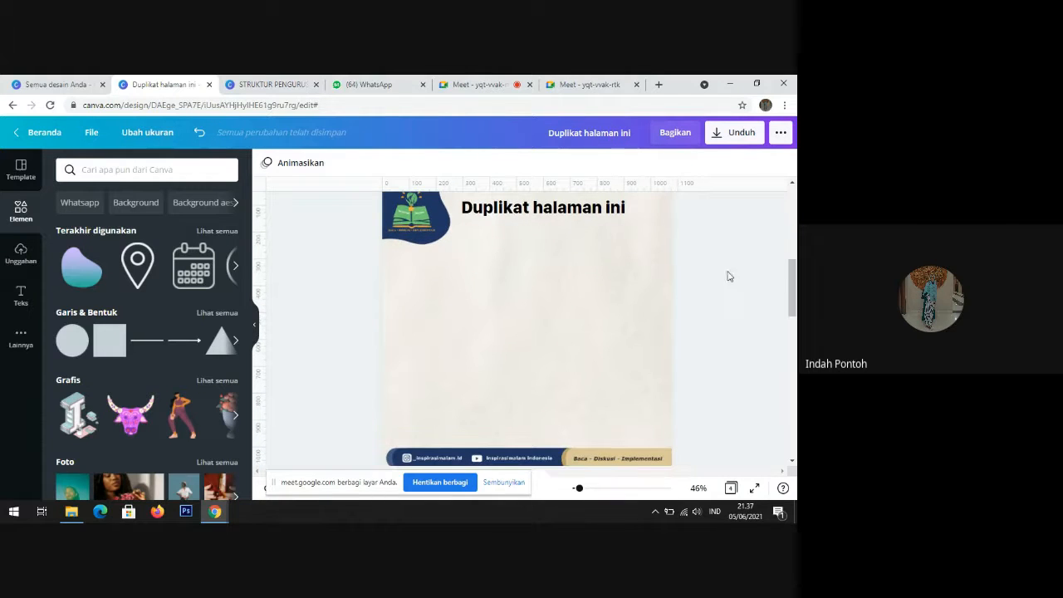
Step: Read the participants' questions in the Google Meet chat and return to the "Duplikat halaman ini" page in Canva
left_click(471, 84)
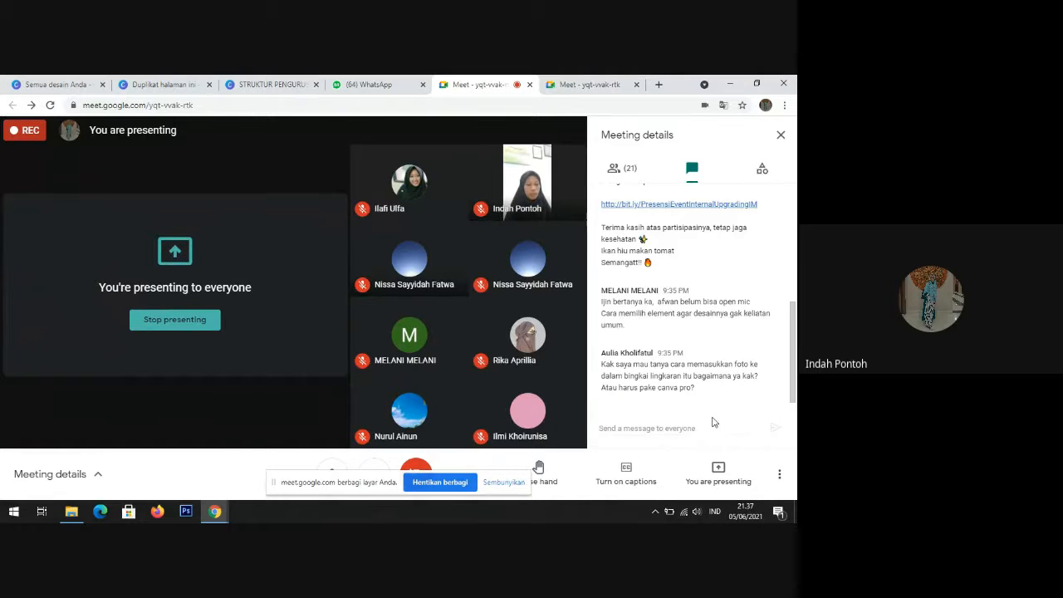
left_click(177, 79)
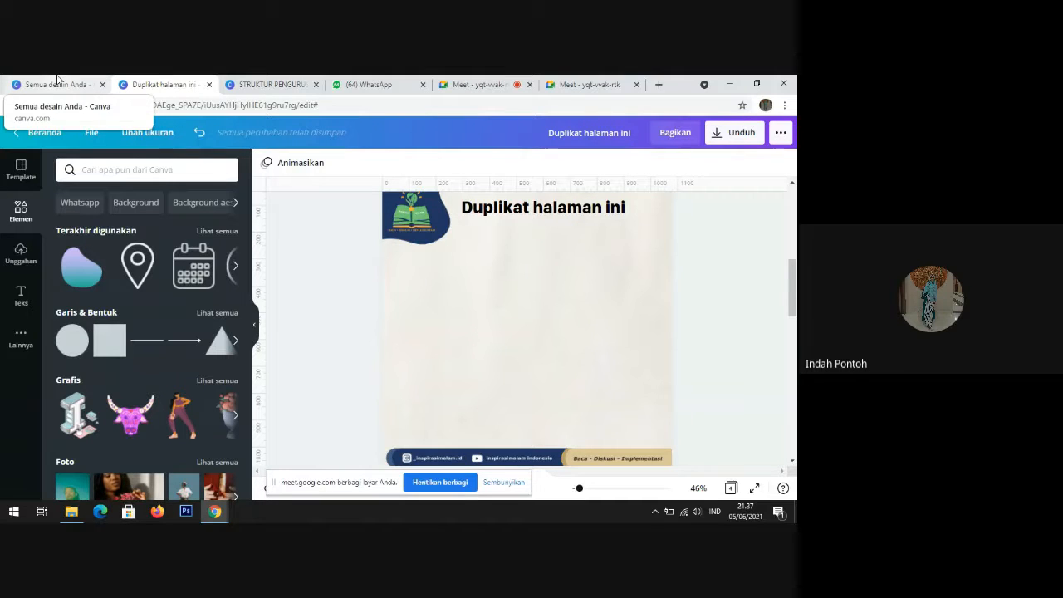
scroll(731, 332, "down", 2)
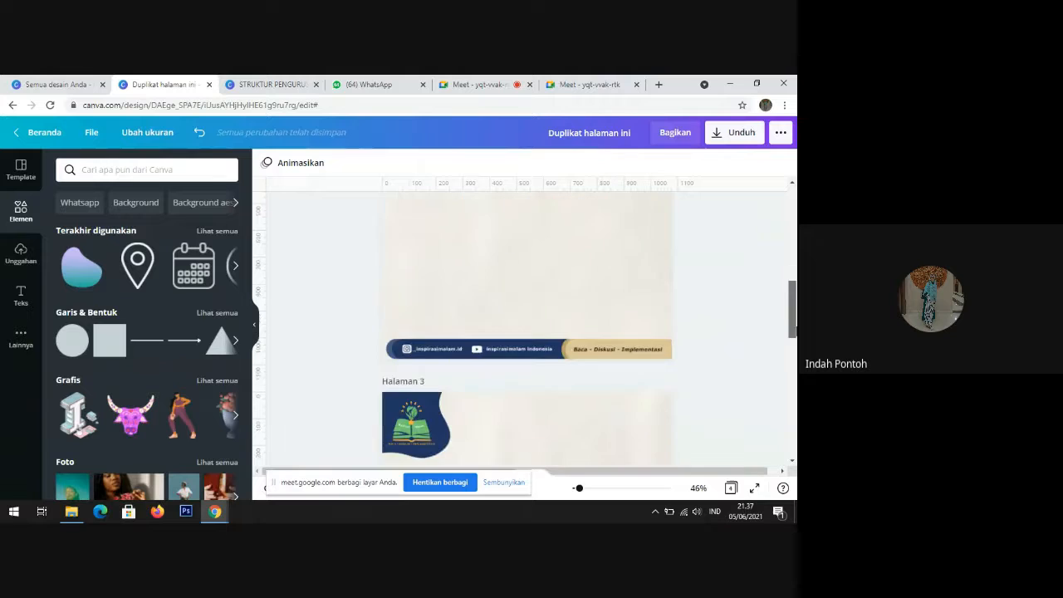
left_click_drag(794, 327, 794, 303)
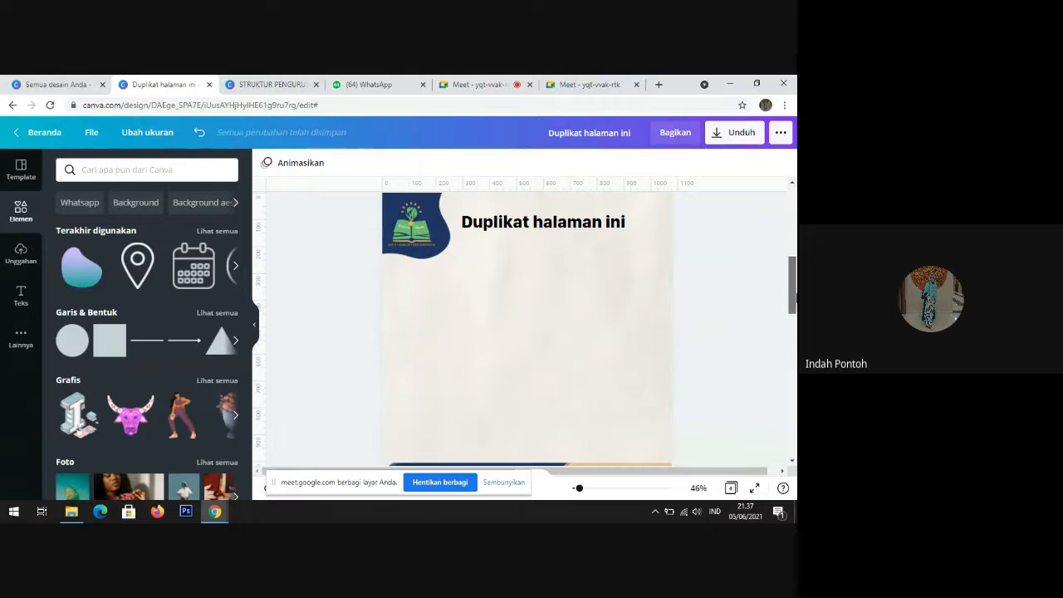
Step: Switch from the TIM CANVA PRO team to the personal (Pribadi) account and create a blank Kiriman Instagram design
left_click(59, 81)
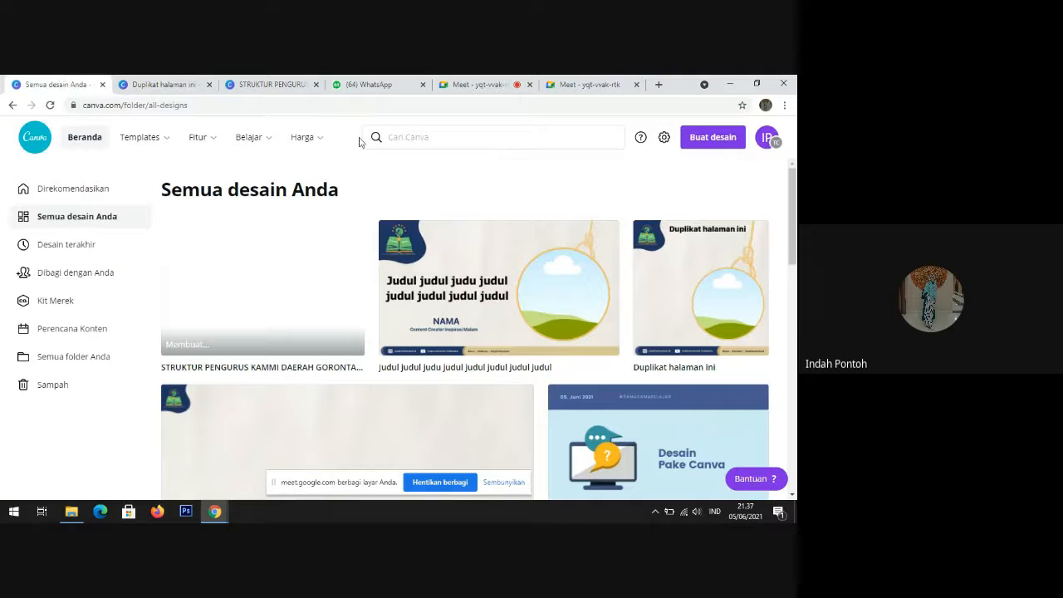
left_click(760, 147)
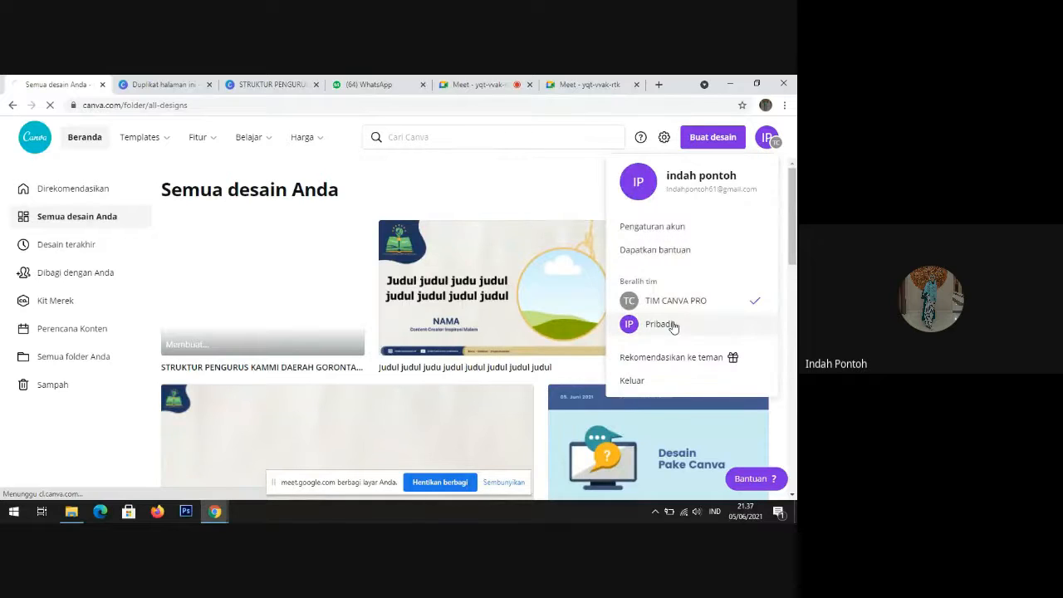
left_click(673, 325)
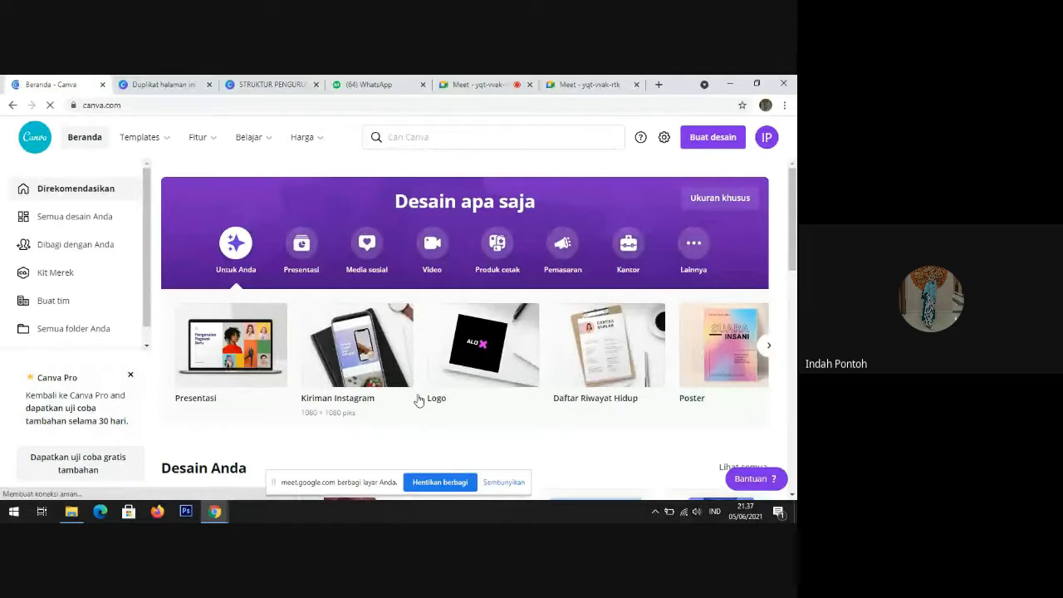
left_click(366, 350)
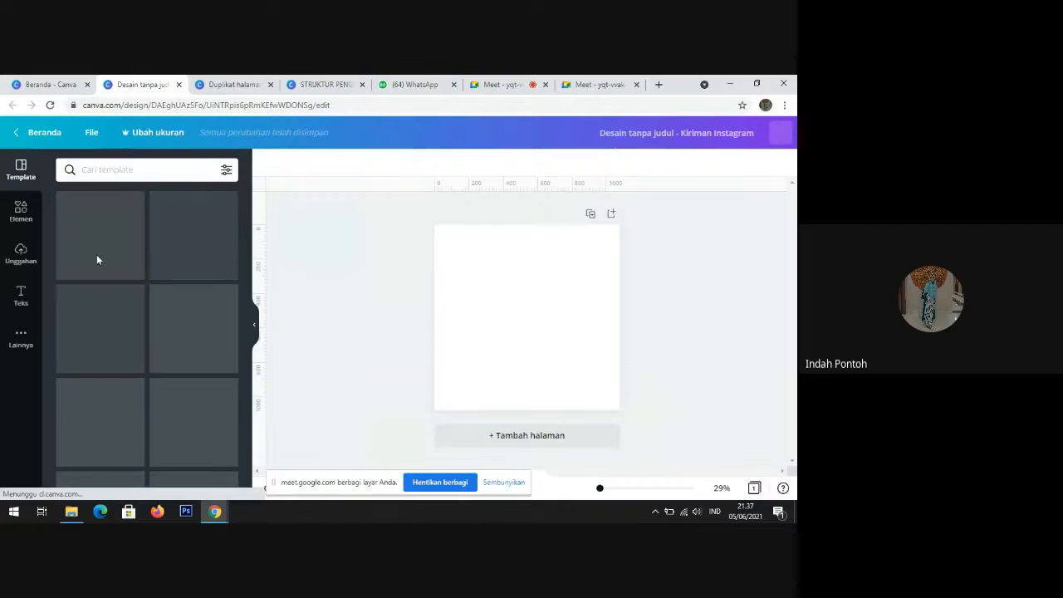
Step: Show all Bingkai frames in the elements and add the free landscape photo frame with a white border to the page
left_click(20, 212)
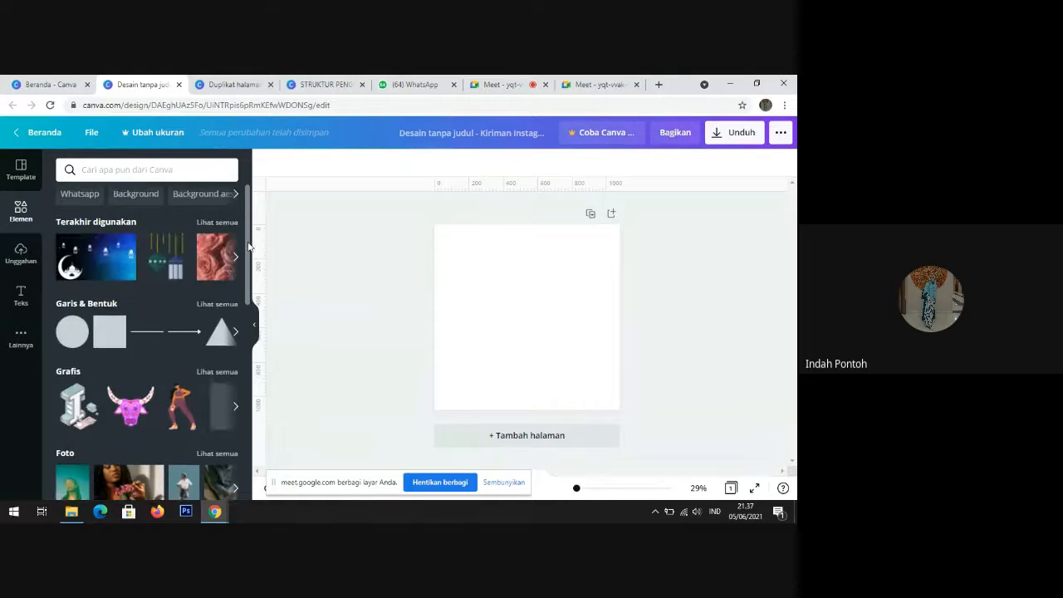
left_click_drag(248, 246, 259, 441)
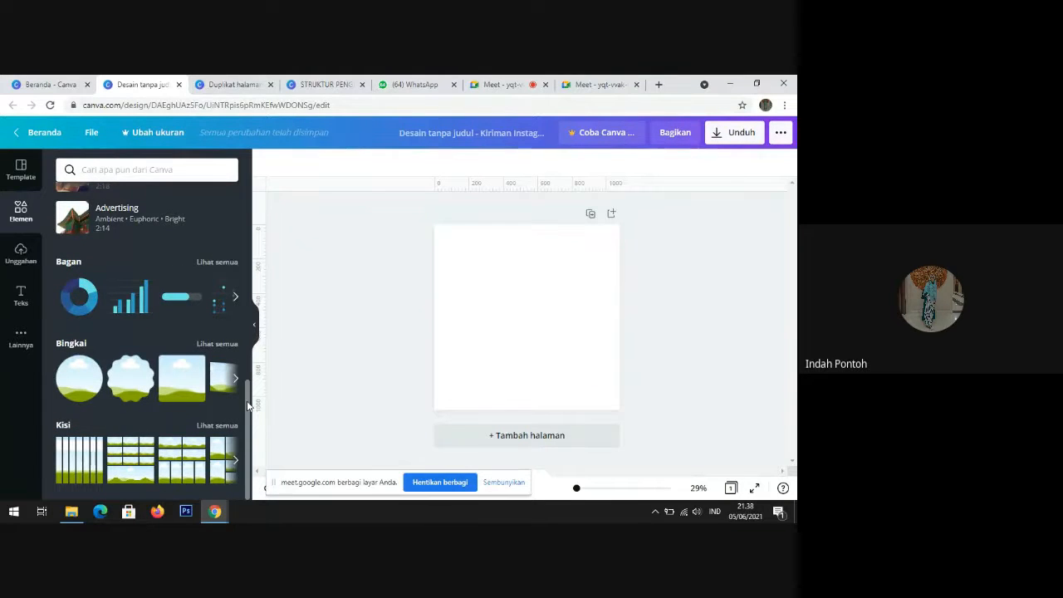
left_click_drag(248, 420, 249, 444)
left_click(221, 343)
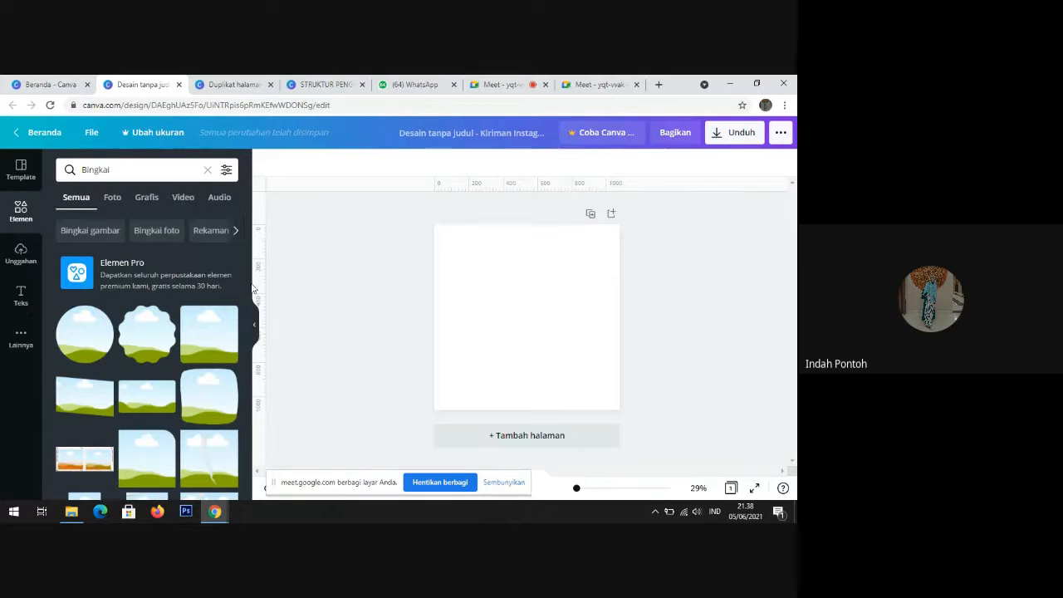
left_click_drag(252, 289, 247, 376)
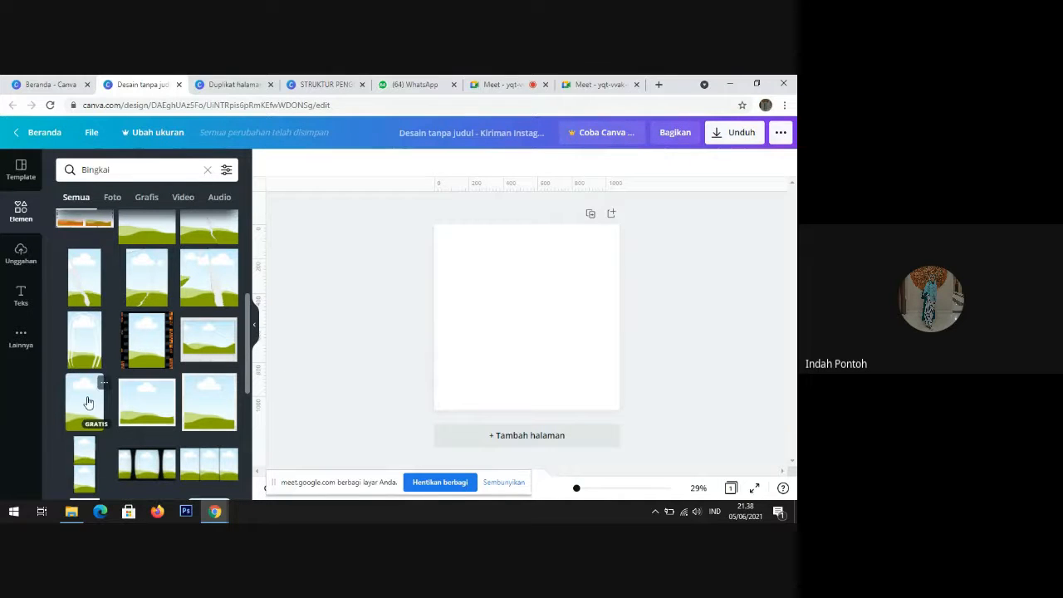
left_click(150, 405)
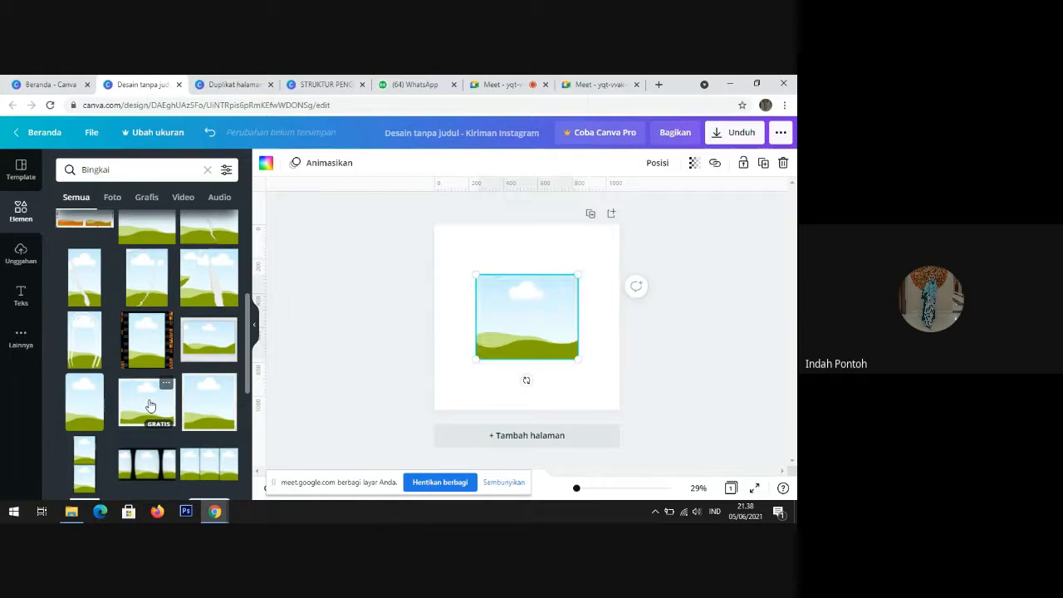
left_click(336, 347)
Step: Add the uploaded photo of the woman in a red hijab to the page and place it inside the frame
left_click(21, 251)
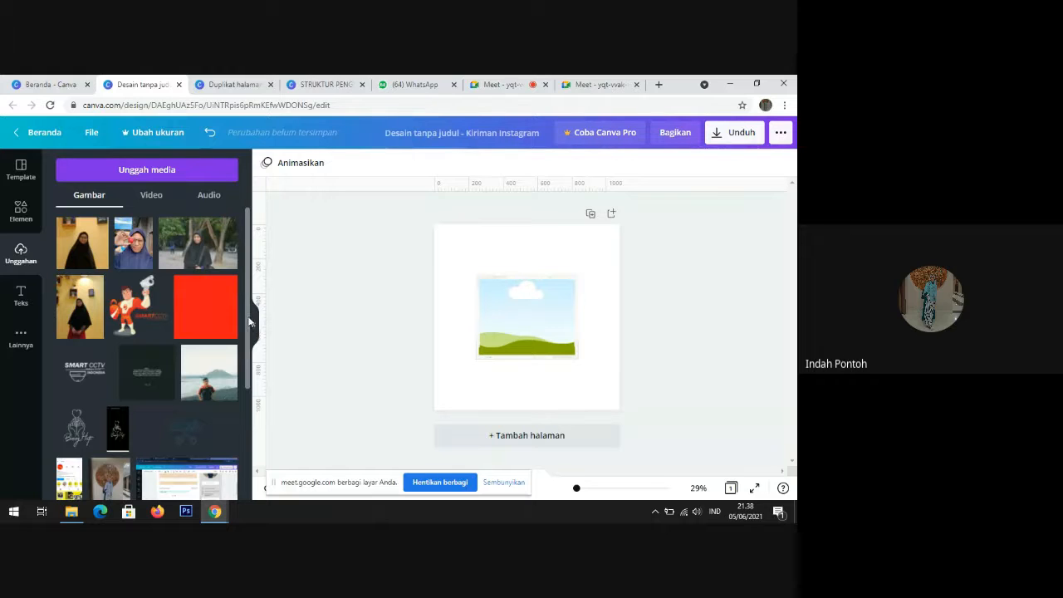
scroll(250, 341, "down", 3)
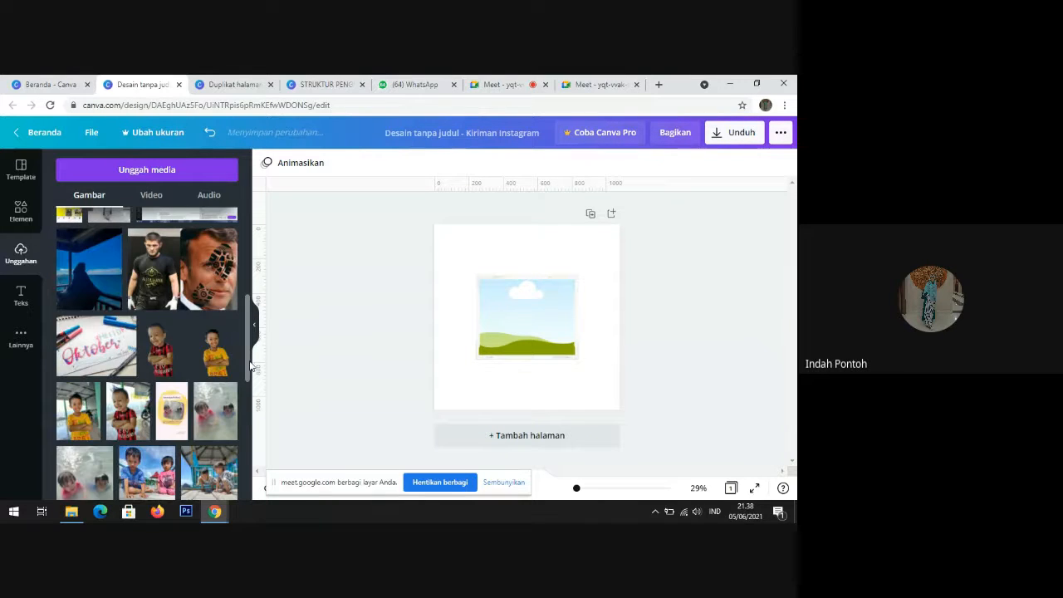
scroll(250, 358, "down", 5)
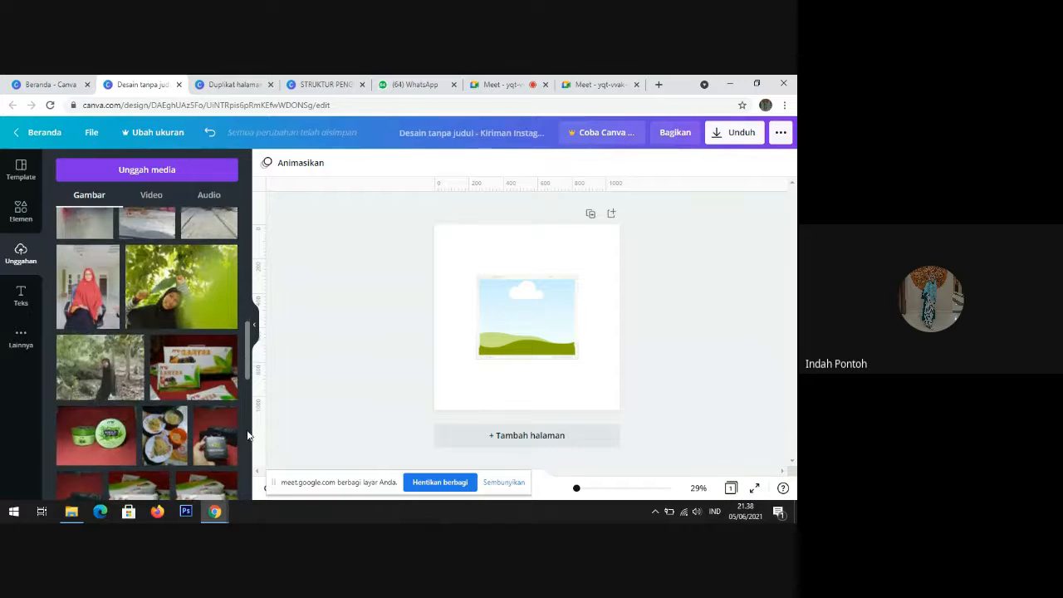
scroll(247, 462, "up", 3)
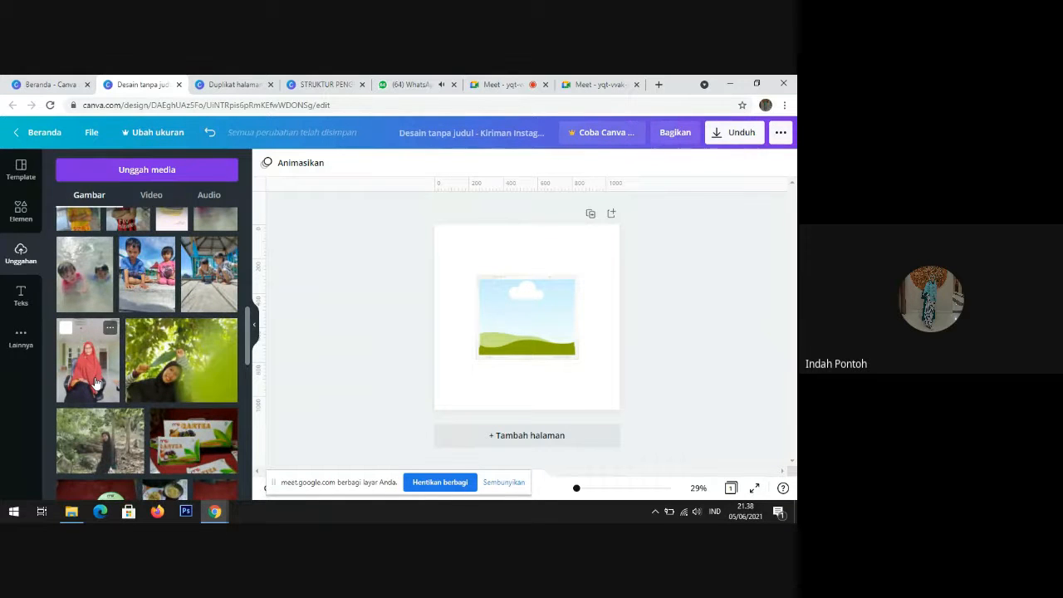
mouse_move(90, 372)
left_mouse_down()
mouse_move(482, 349)
mouse_move(411, 325)
mouse_move(91, 354)
left_mouse_up()
left_click(92, 371)
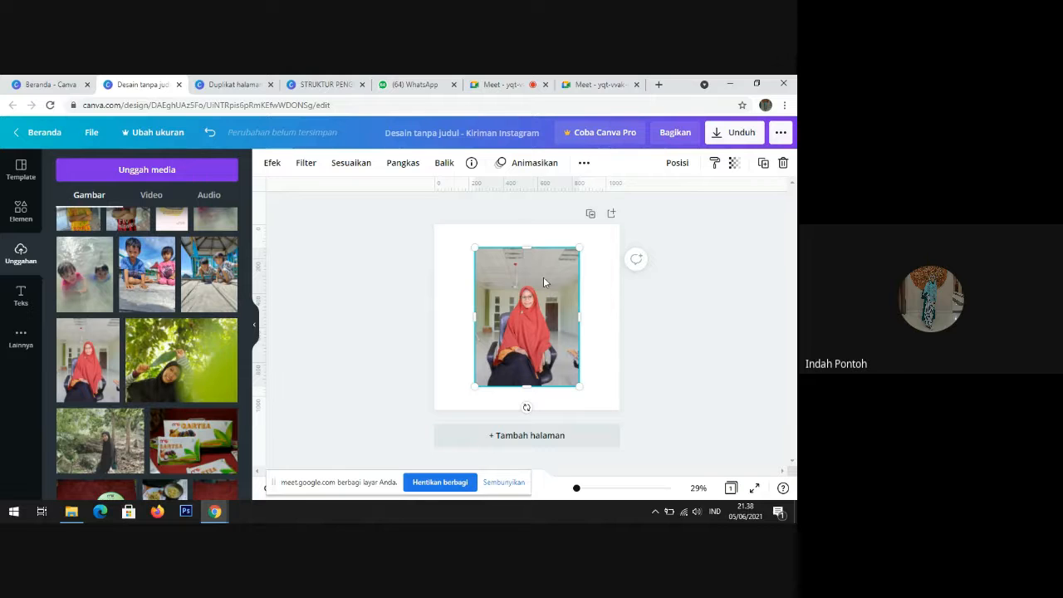
left_click_drag(544, 282, 515, 323)
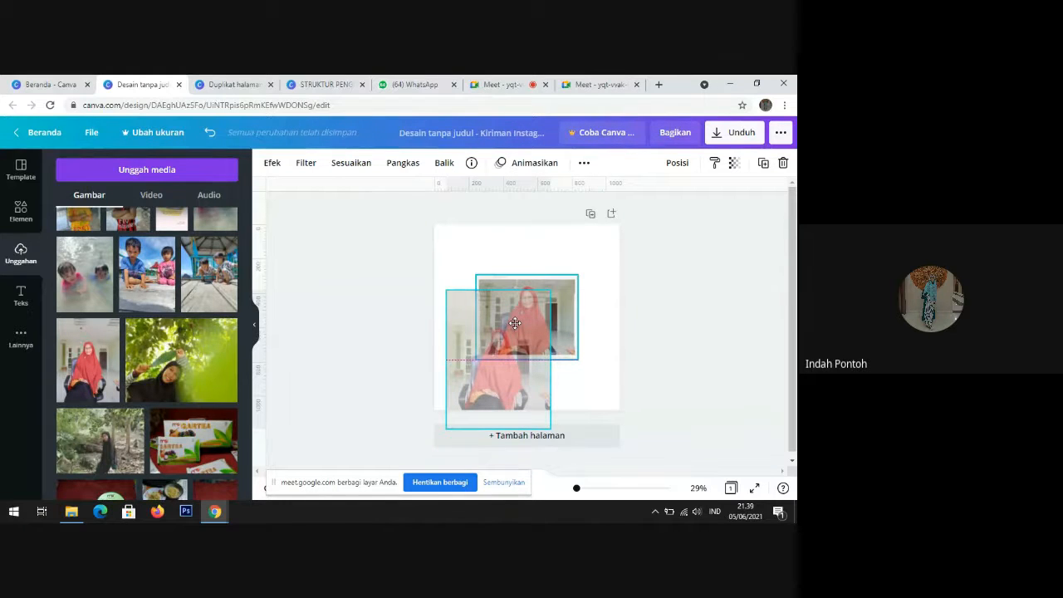
left_click_drag(515, 323, 546, 299)
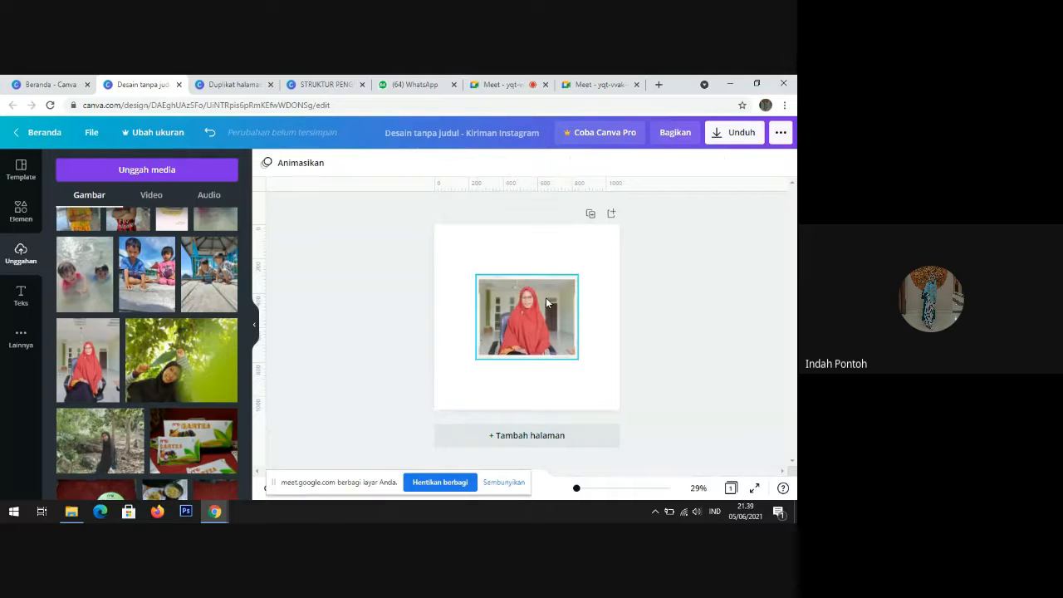
Step: Crop the framed photo by shifting it downward so that more of the area above the woman's head shows
left_click(546, 302)
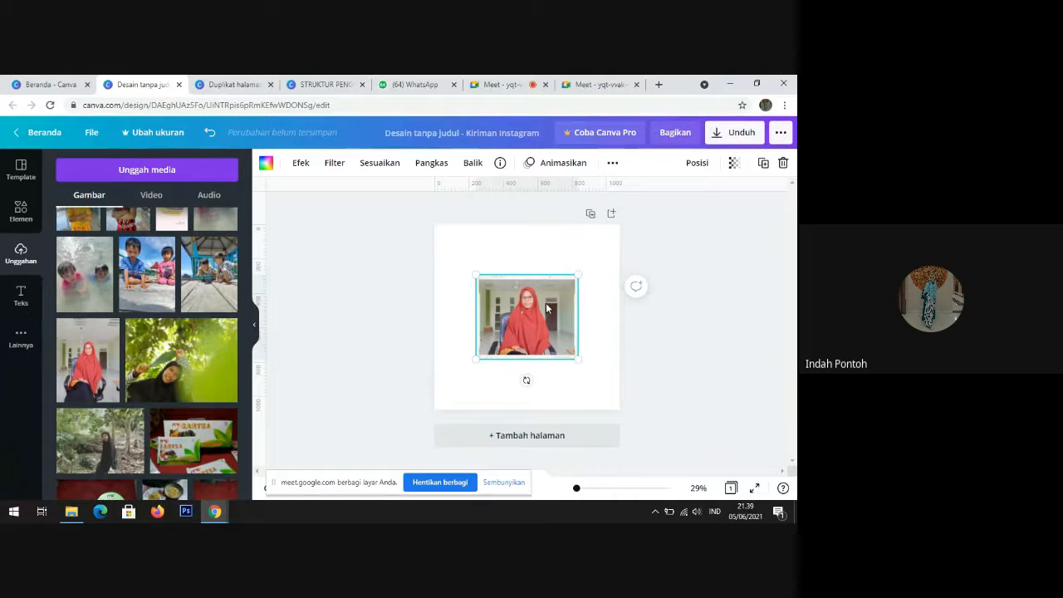
left_click(708, 290)
left_click(541, 323)
left_click(711, 332)
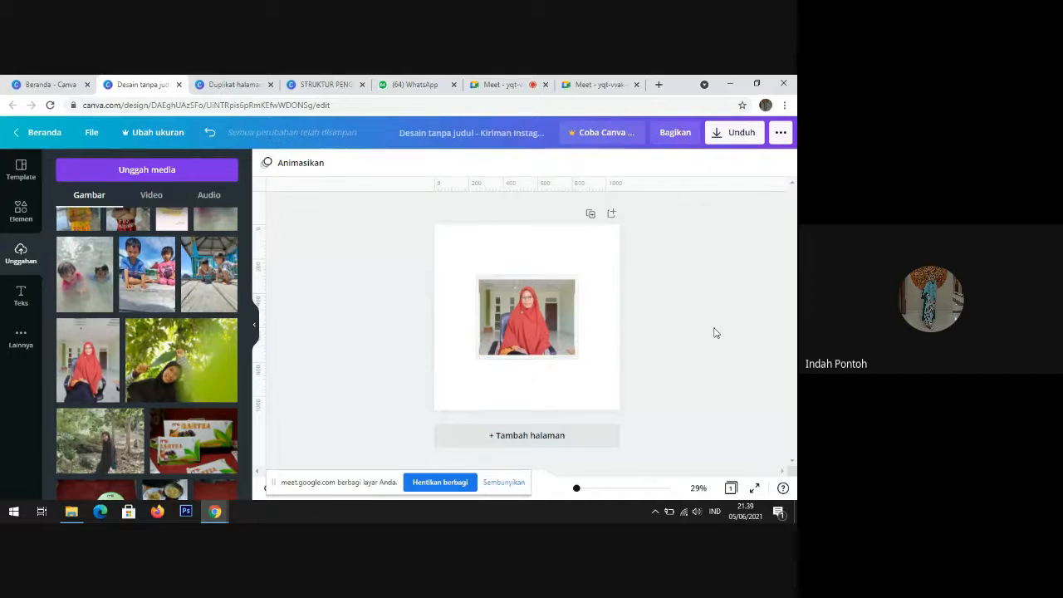
left_click(555, 324)
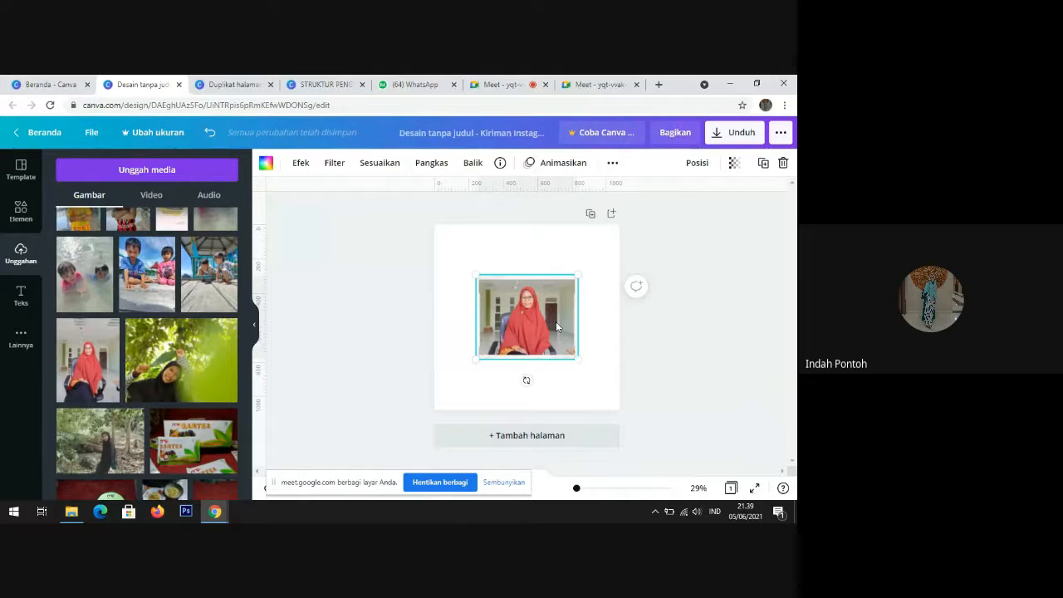
left_click(433, 170)
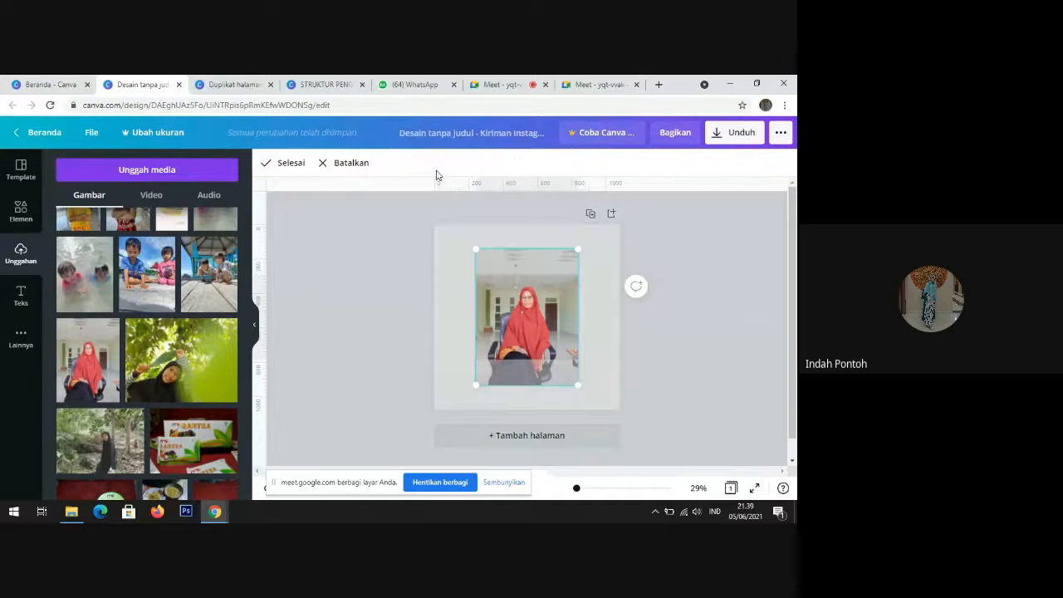
left_click_drag(525, 322, 535, 345)
left_click(696, 349)
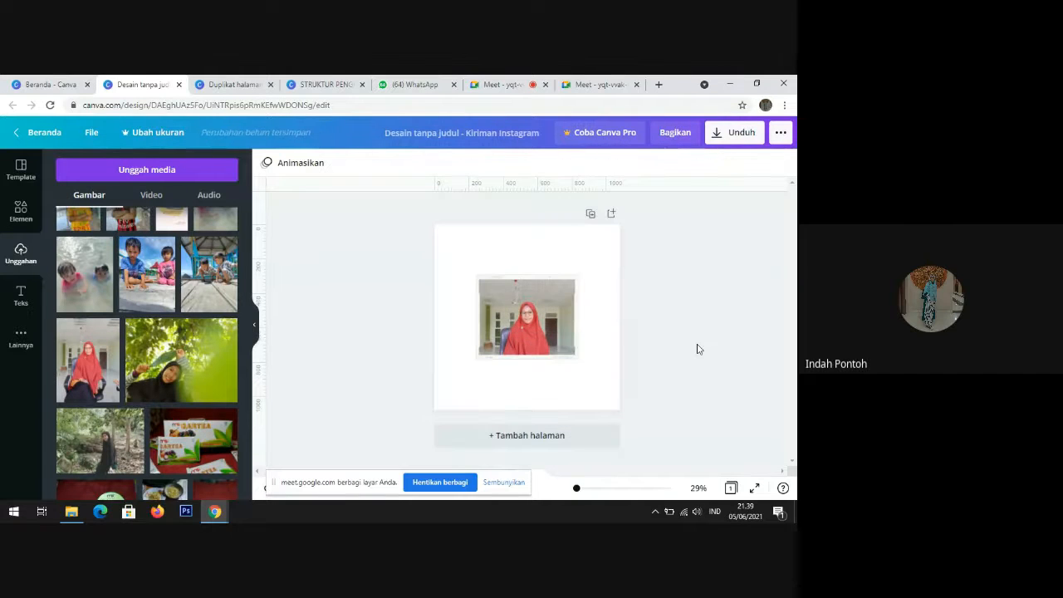
Step: Switch to the Google Meet call and stop sharing the screen
left_click(494, 84)
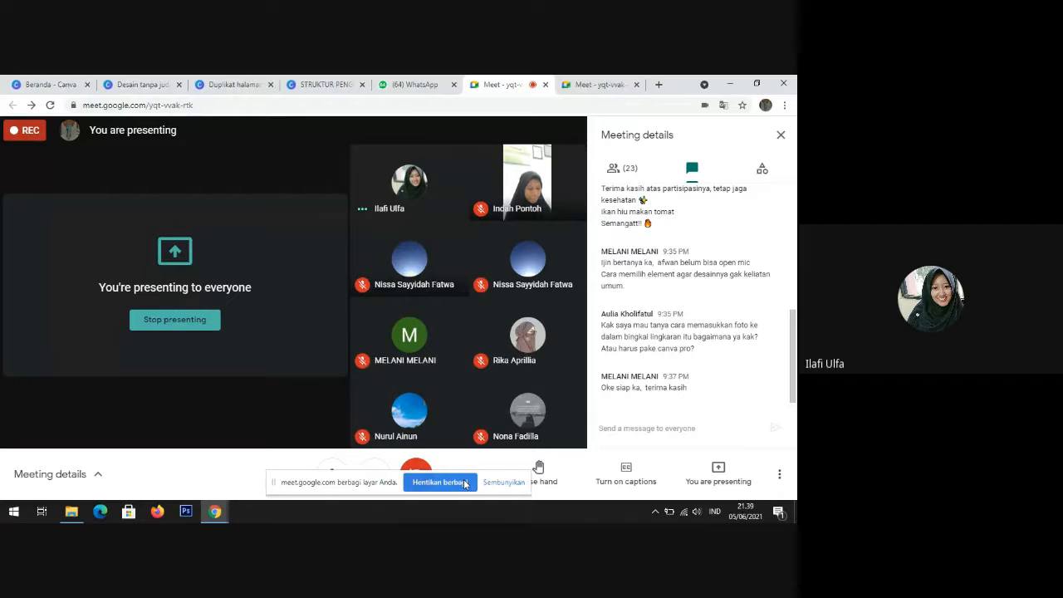
left_click(462, 482)
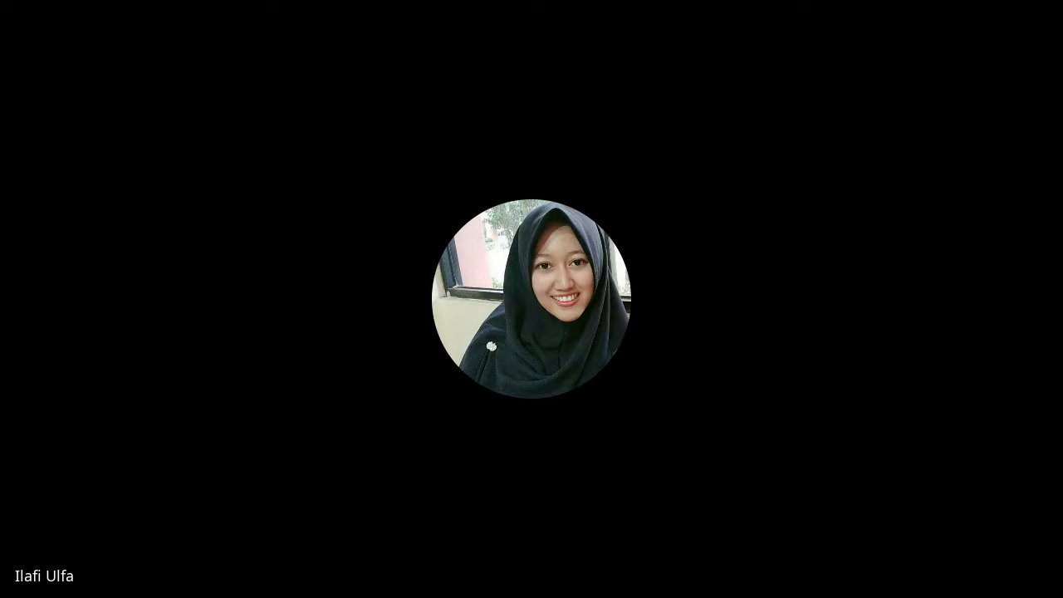
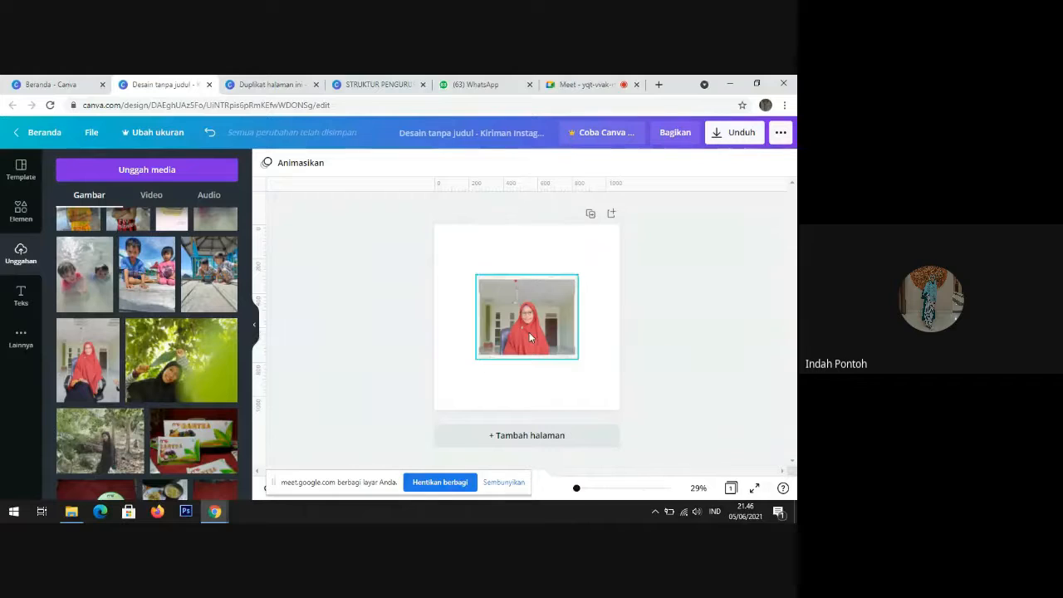
Step: Delete the photo and its frame from the Instagram post page, and look through the uploaded images
key("Delete")
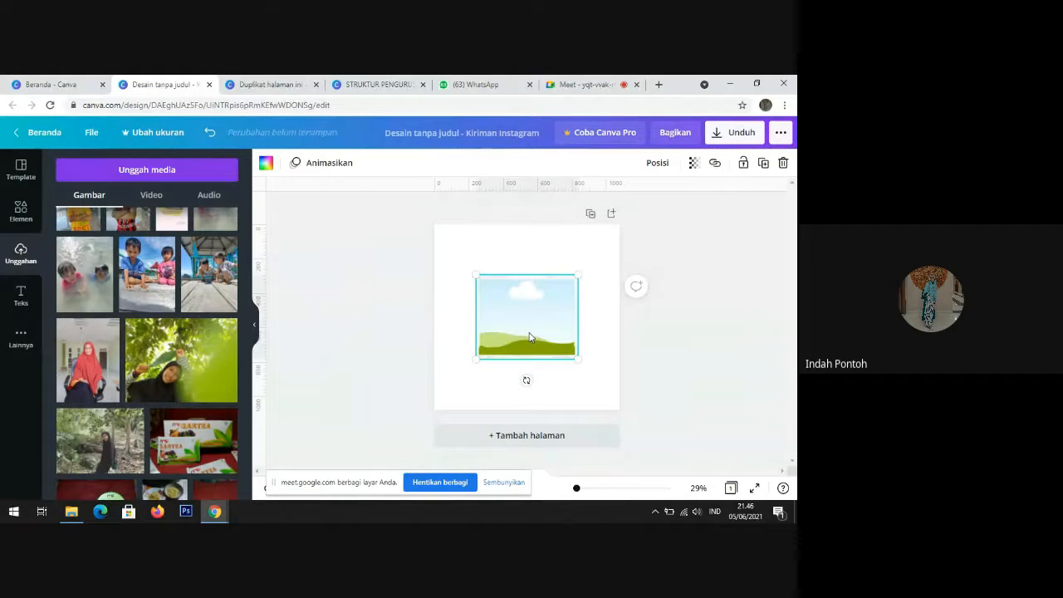
key("Delete")
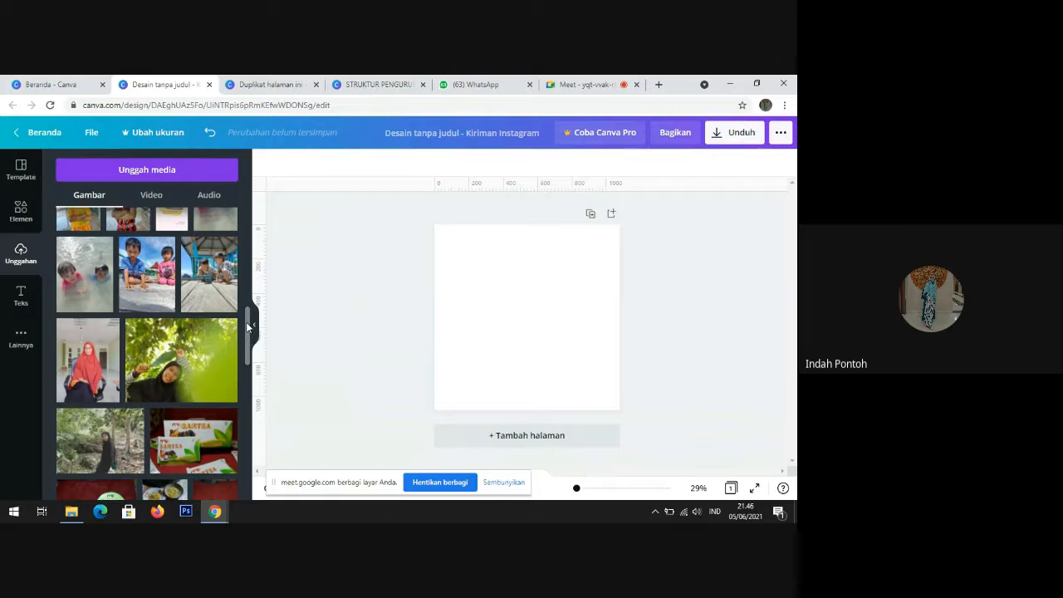
mouse_move(247, 326)
left_mouse_down()
mouse_move(246, 303)
mouse_move(249, 361)
mouse_move(249, 335)
left_mouse_up()
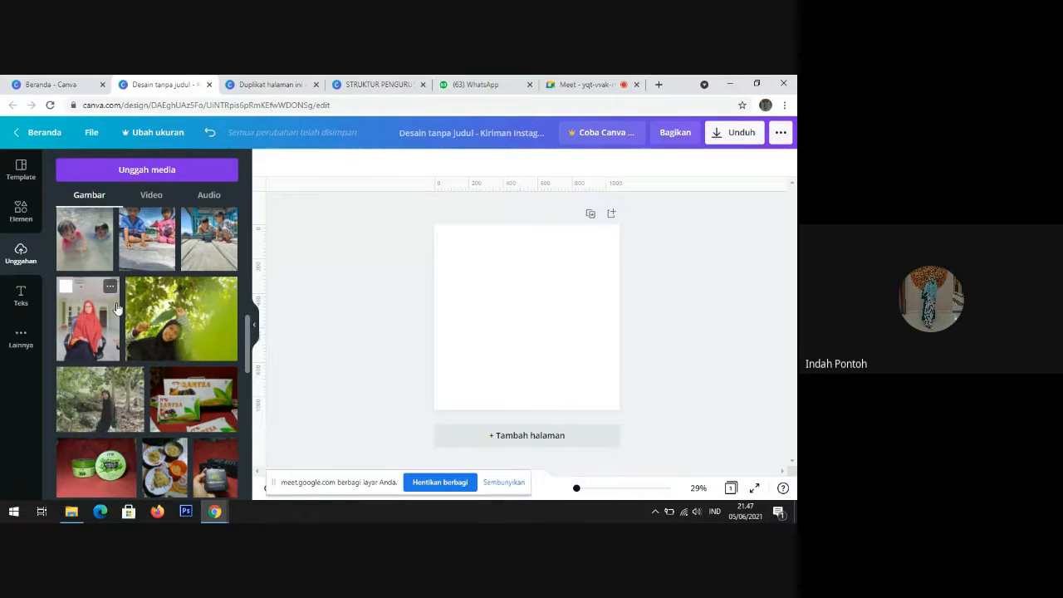
scroll(241, 386, "down", 1)
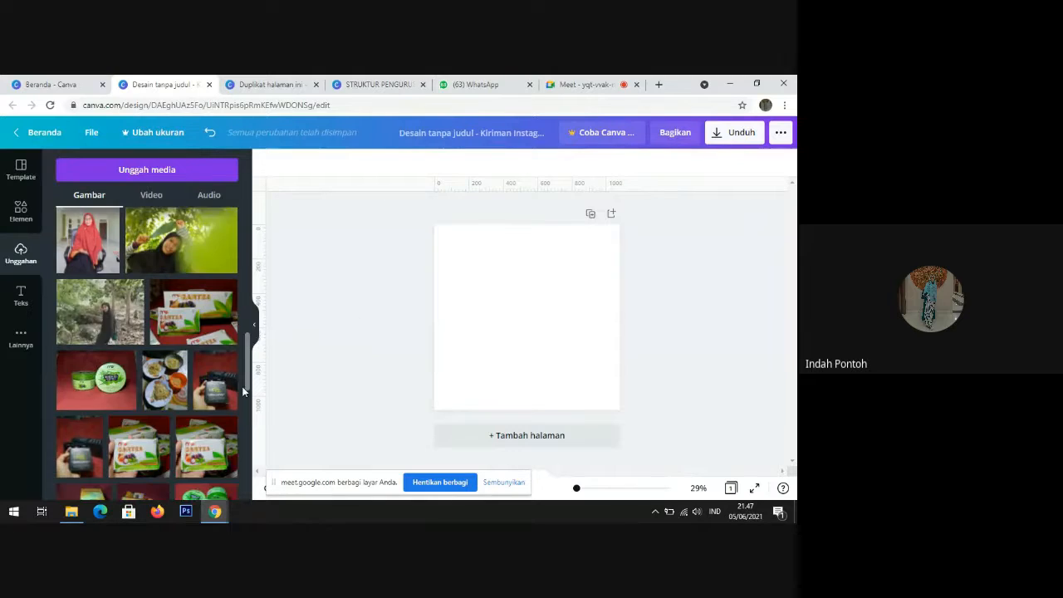
scroll(242, 386, "down", 5)
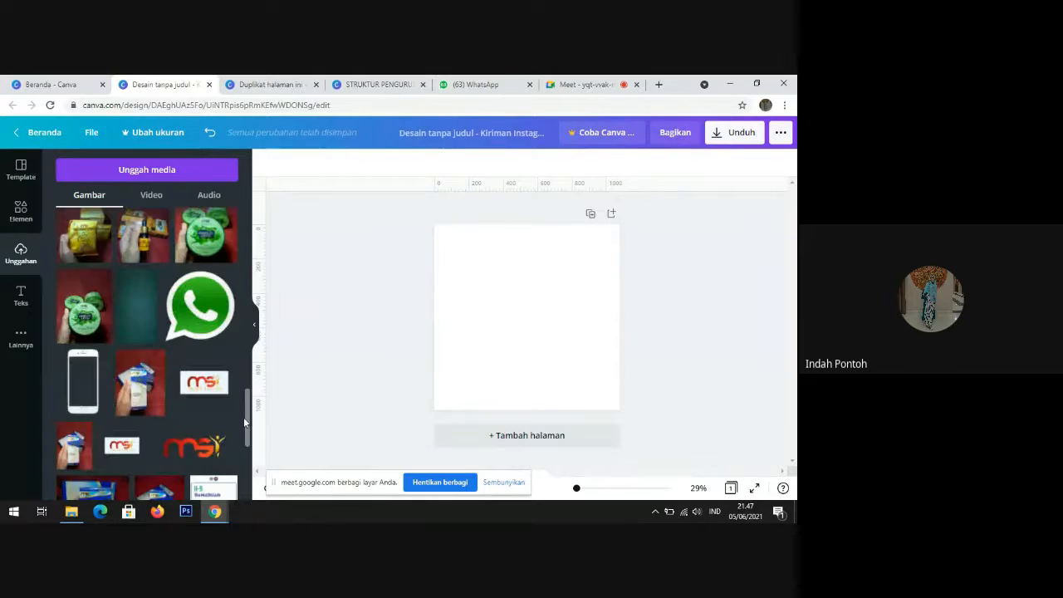
Step: Replace the "Bingkai" element search with a search for "orang"
left_click(22, 210)
left_click(114, 197)
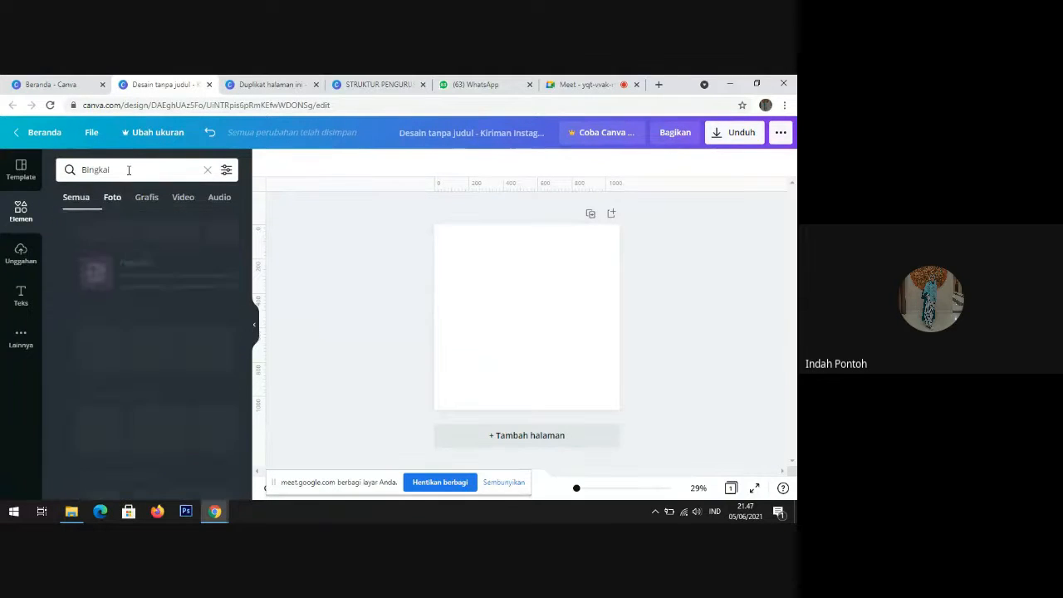
left_click(124, 170)
left_click_drag(111, 170, 53, 175)
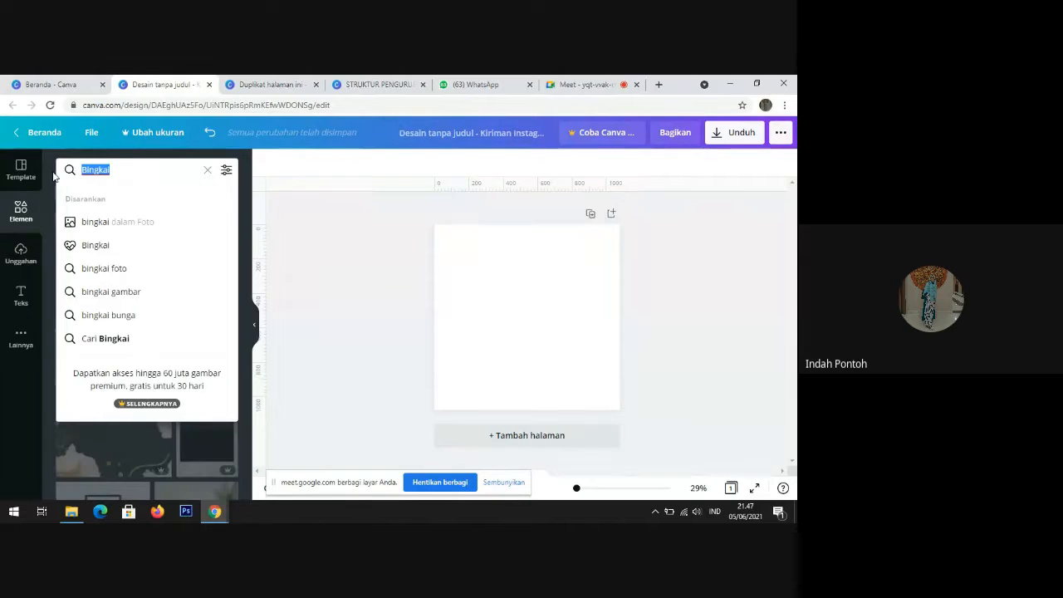
type("orang")
key("Return")
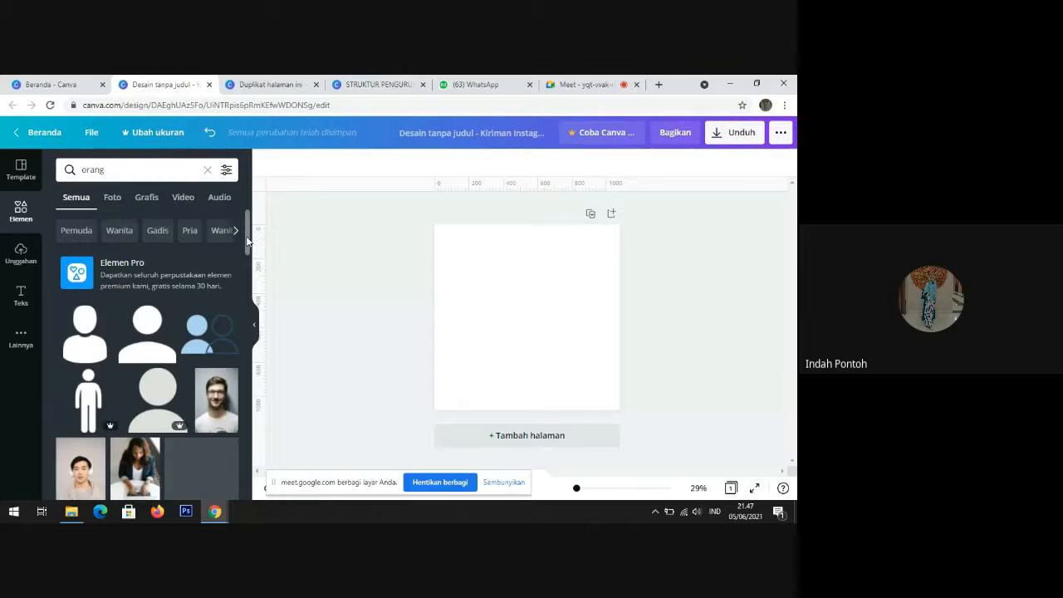
Step: Add the Pro photo of the smiling person in a light blue shirt from the "orang" results to the page
left_click_drag(246, 239, 247, 247)
scroll(246, 249, "down", 2)
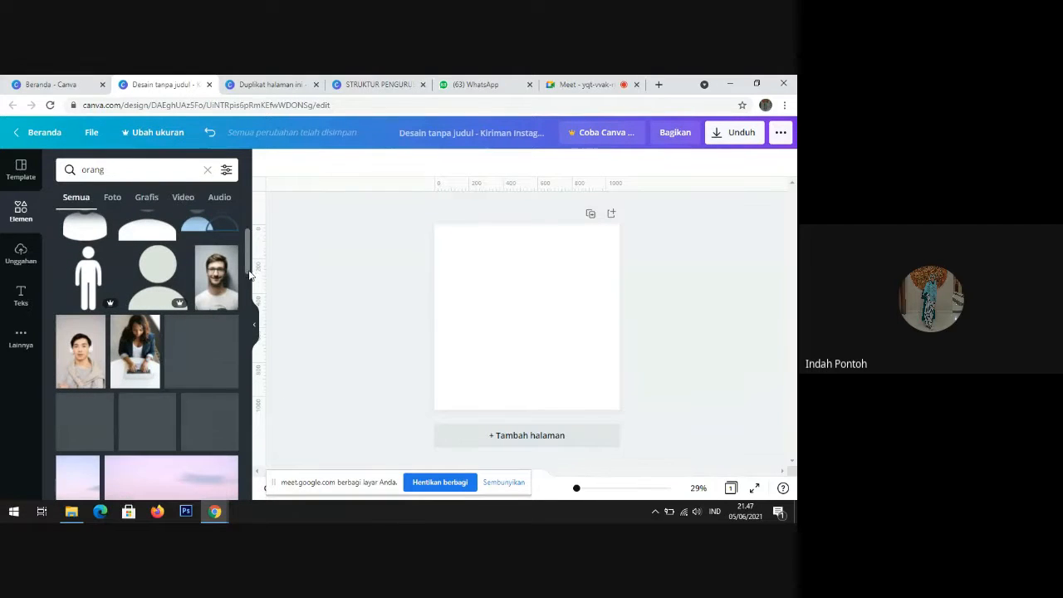
scroll(248, 301, "down", 3)
scroll(248, 298, "down", 2)
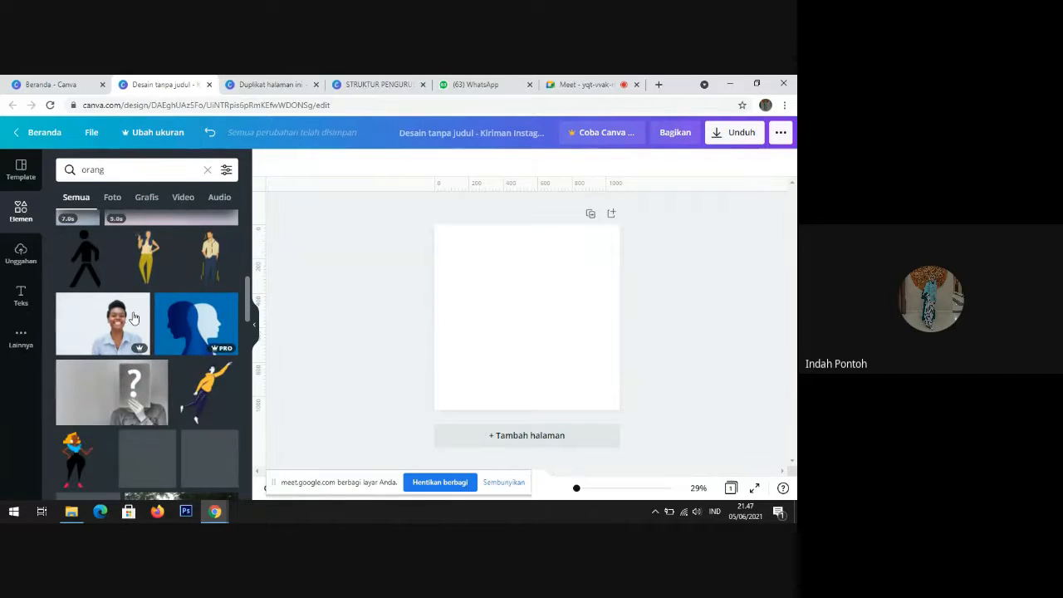
left_click(130, 317)
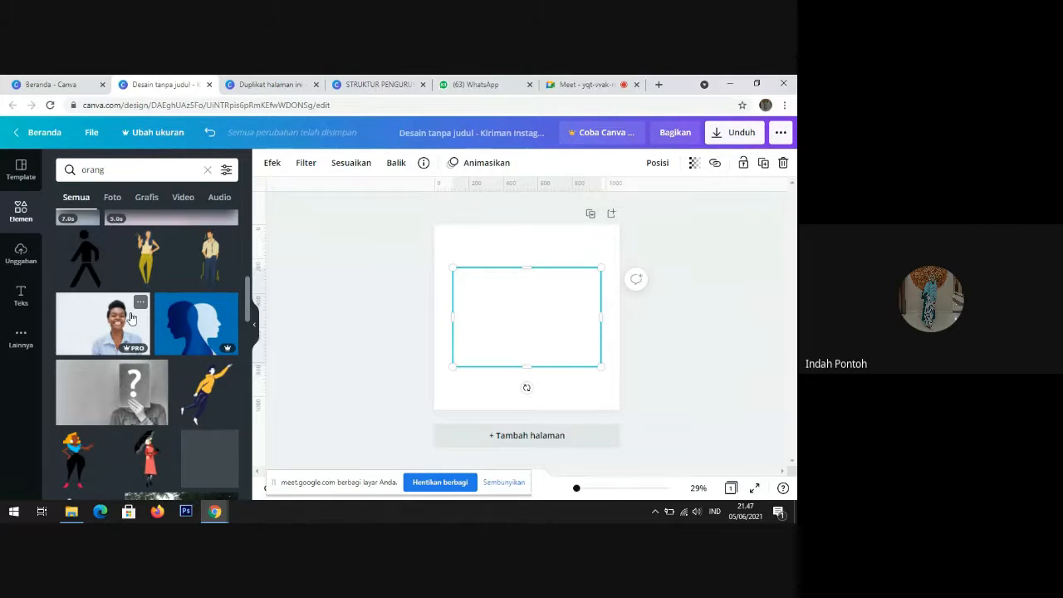
Step: Delete the Pro photo from the page and add the uploaded photo of the two green jars instead
key("Delete")
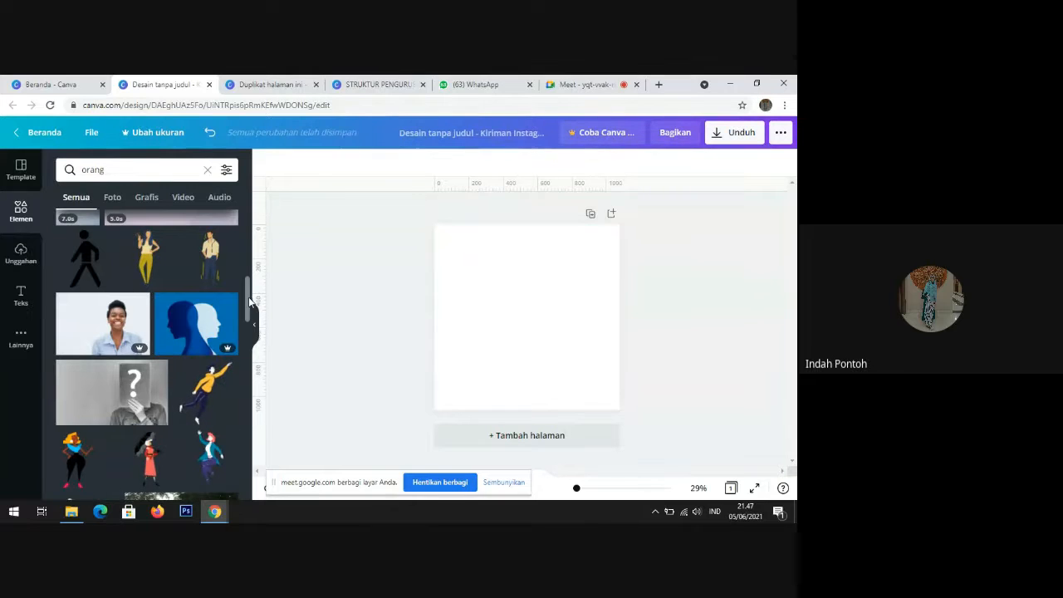
left_click(20, 253)
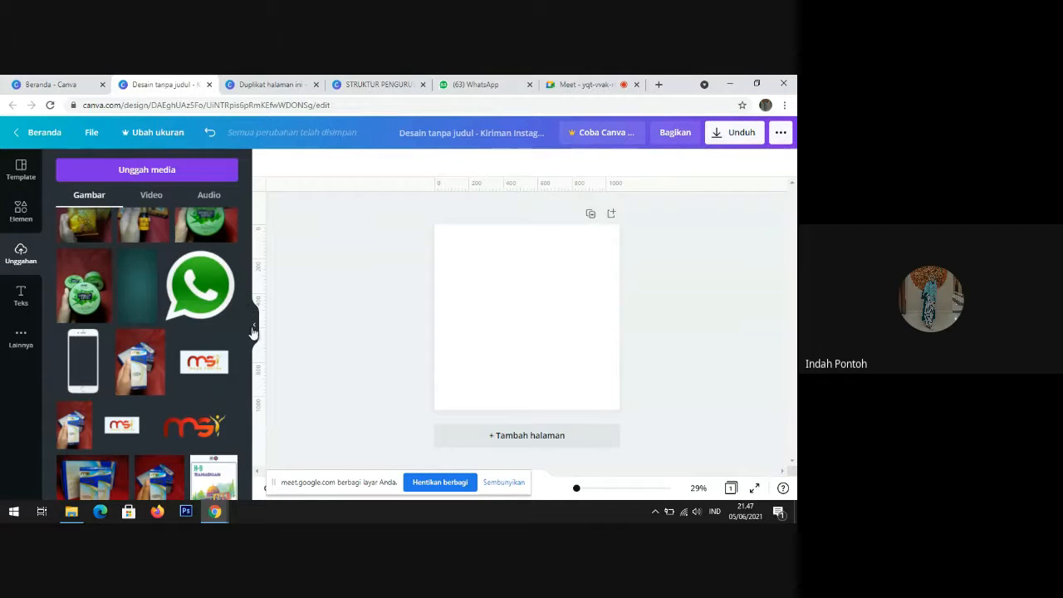
scroll(150, 357, "up", 5)
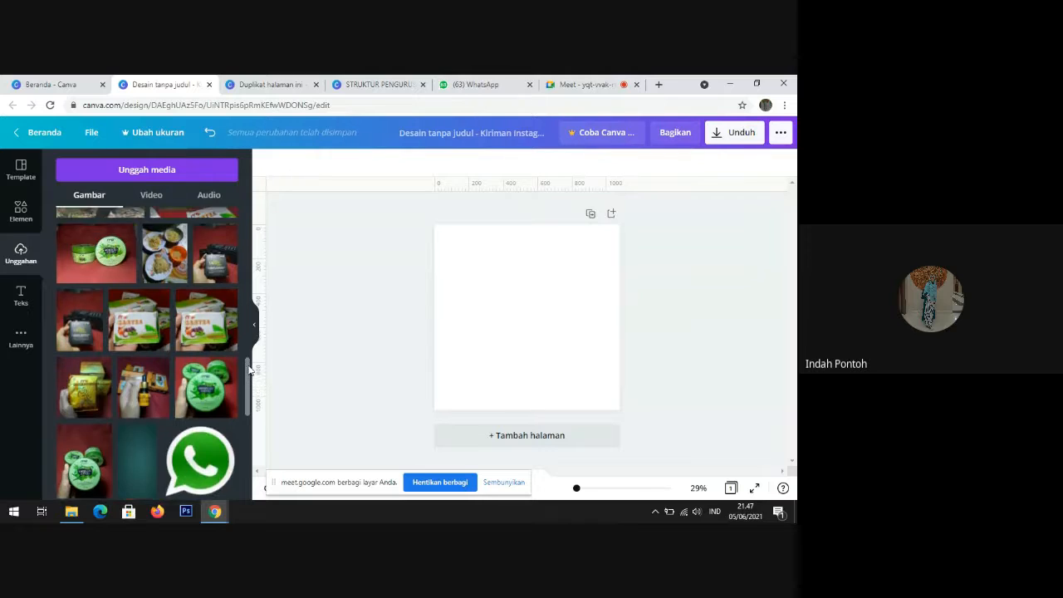
left_click(94, 335)
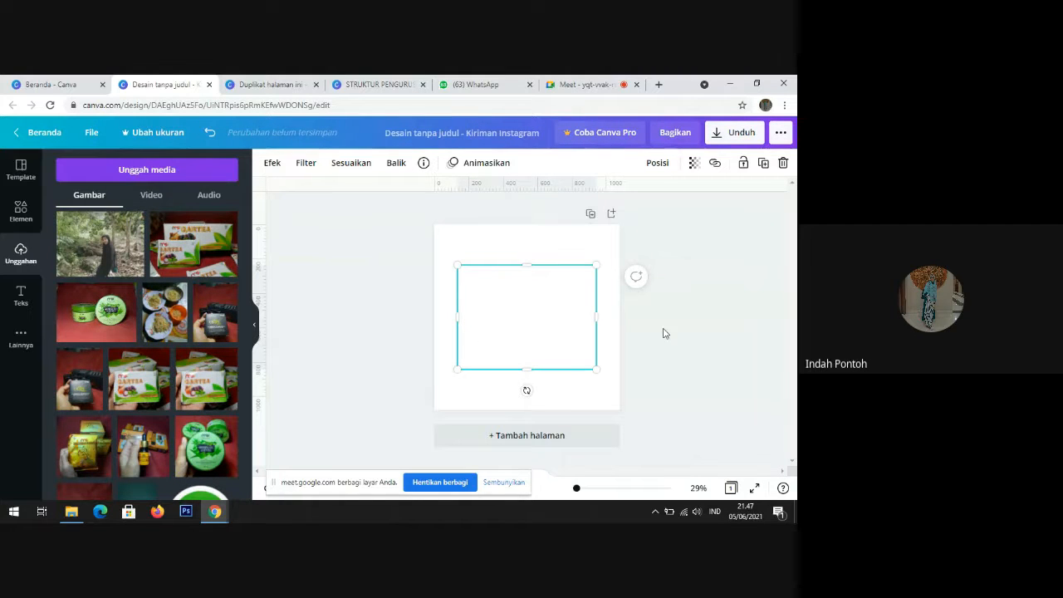
left_click_drag(523, 316, 524, 316)
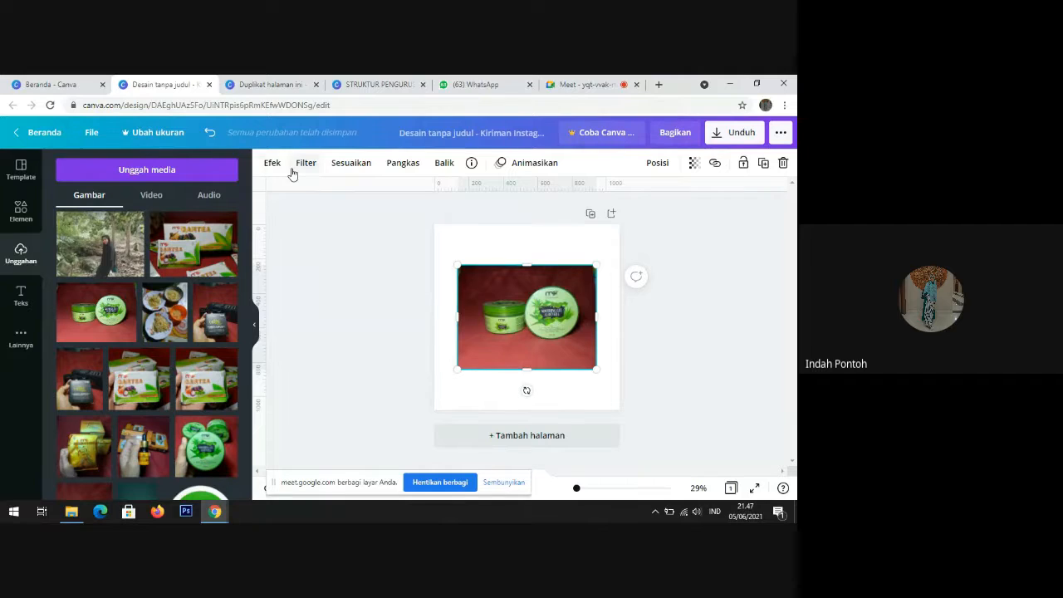
Step: View the sources from which media can be uploaded, and return to the uploaded images
left_click(652, 344)
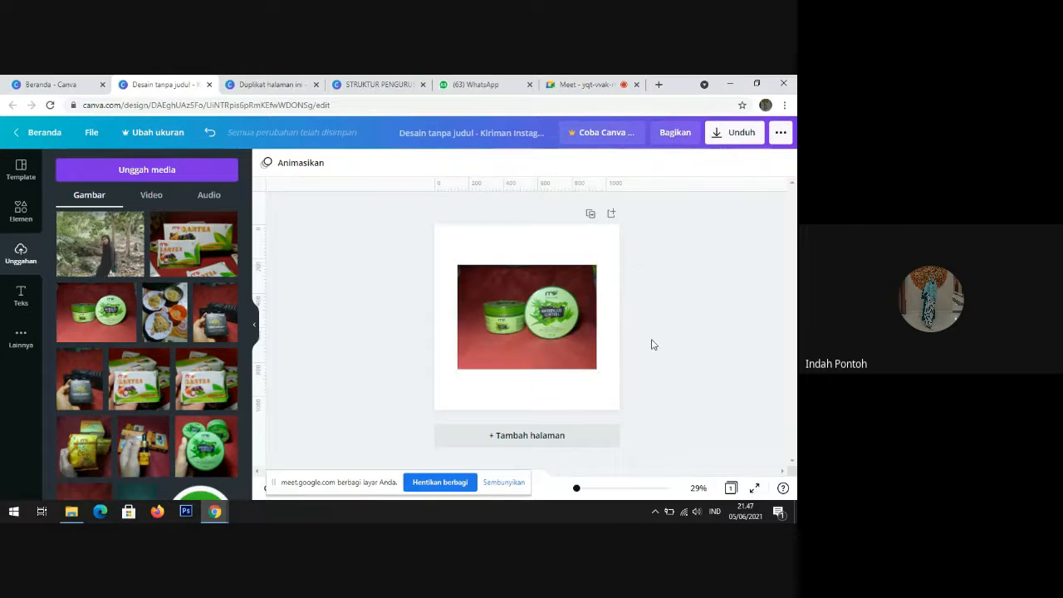
left_click(182, 169)
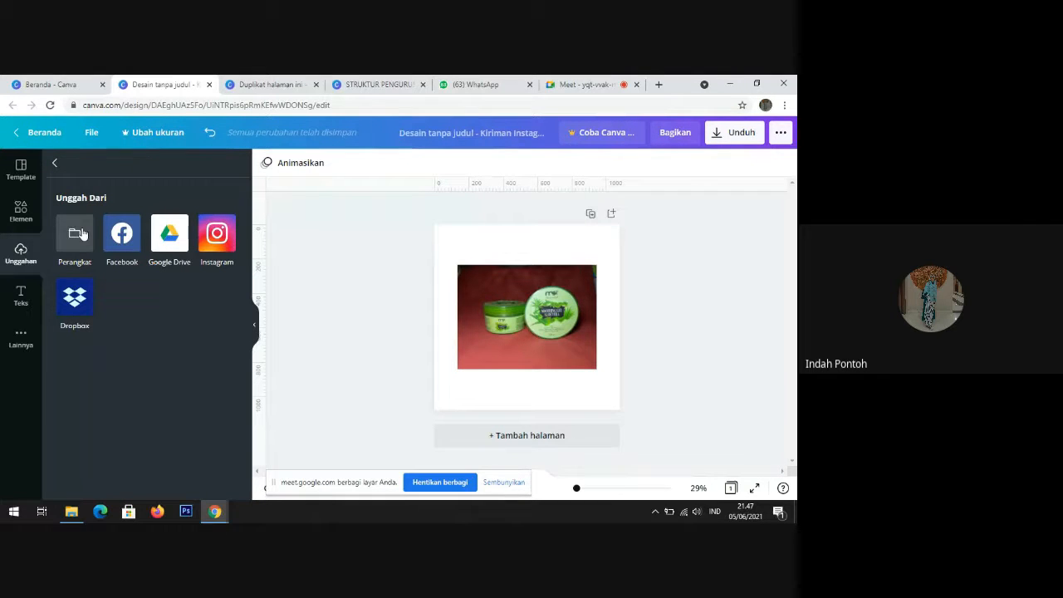
left_click(56, 166)
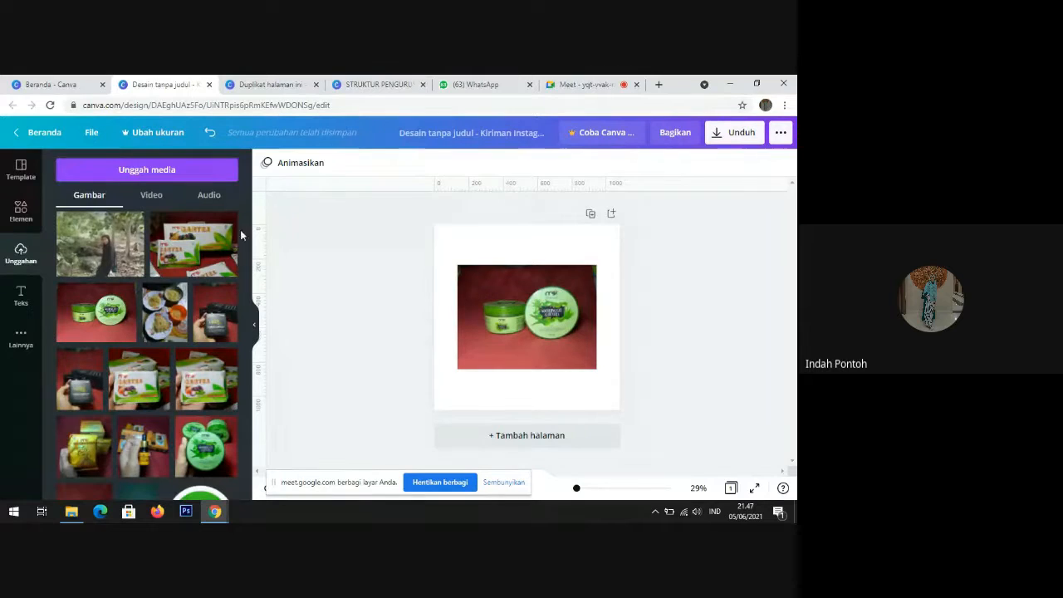
Step: Open the image effects for the green jars photo to examine the background remover option
left_click(562, 350)
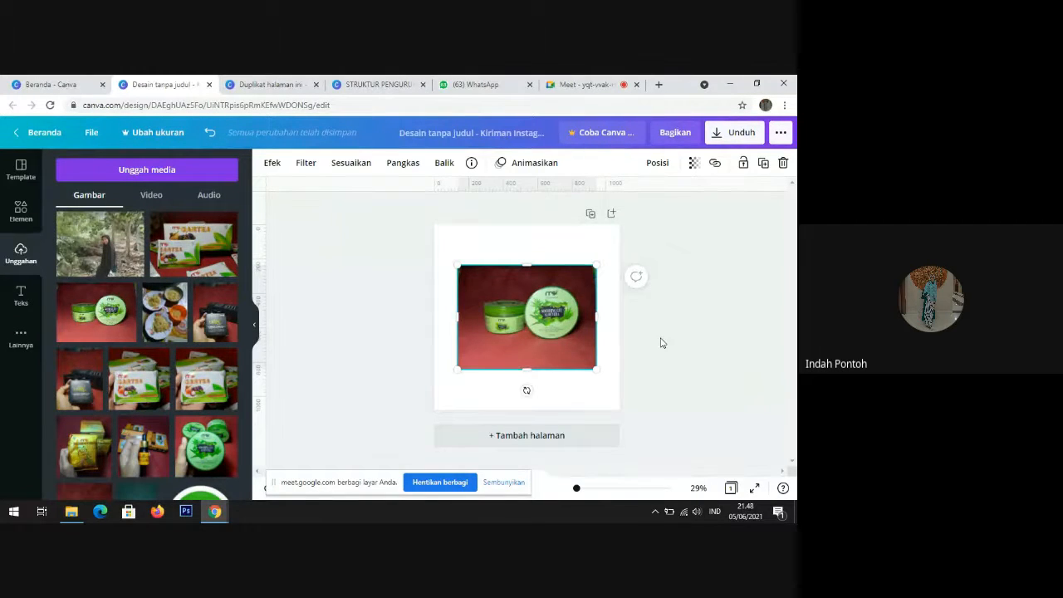
left_click(659, 338)
left_click(552, 309)
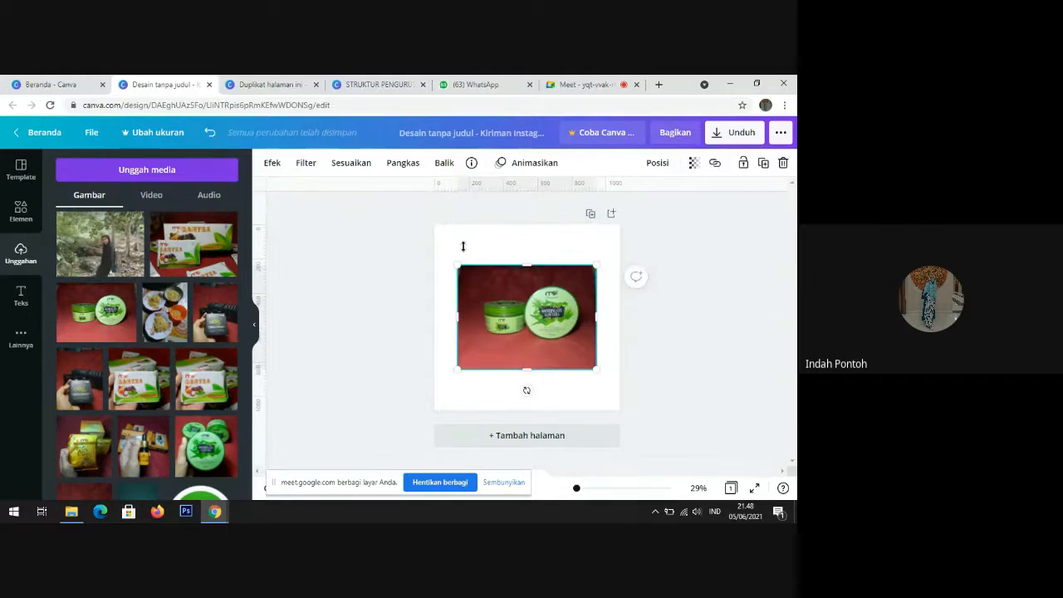
left_click(272, 164)
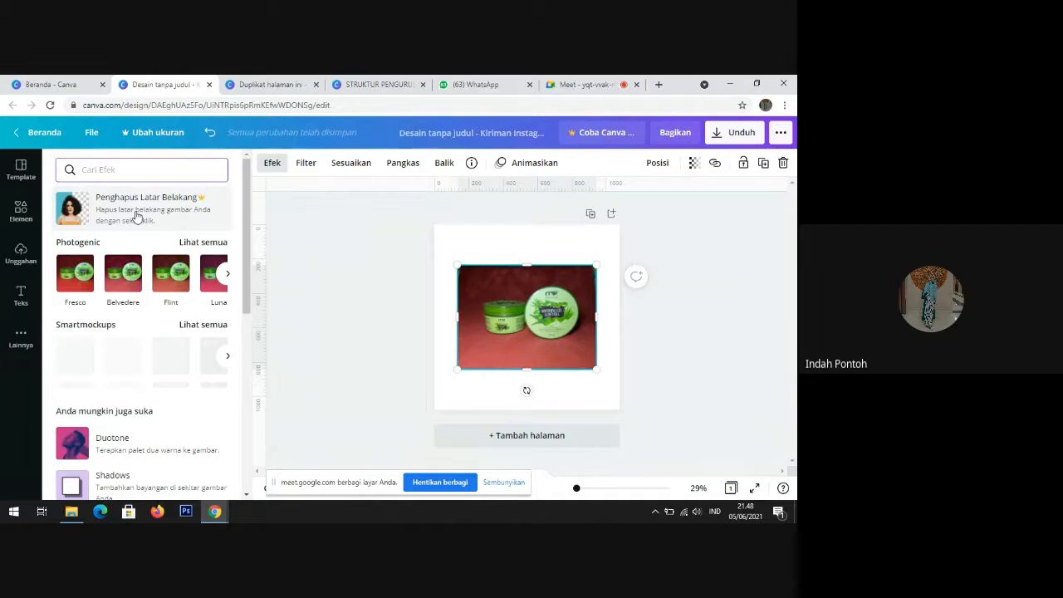
Step: Switch the Canva account to the TIM CANVA PRO team and close the untitled Instagram post
left_click(79, 80)
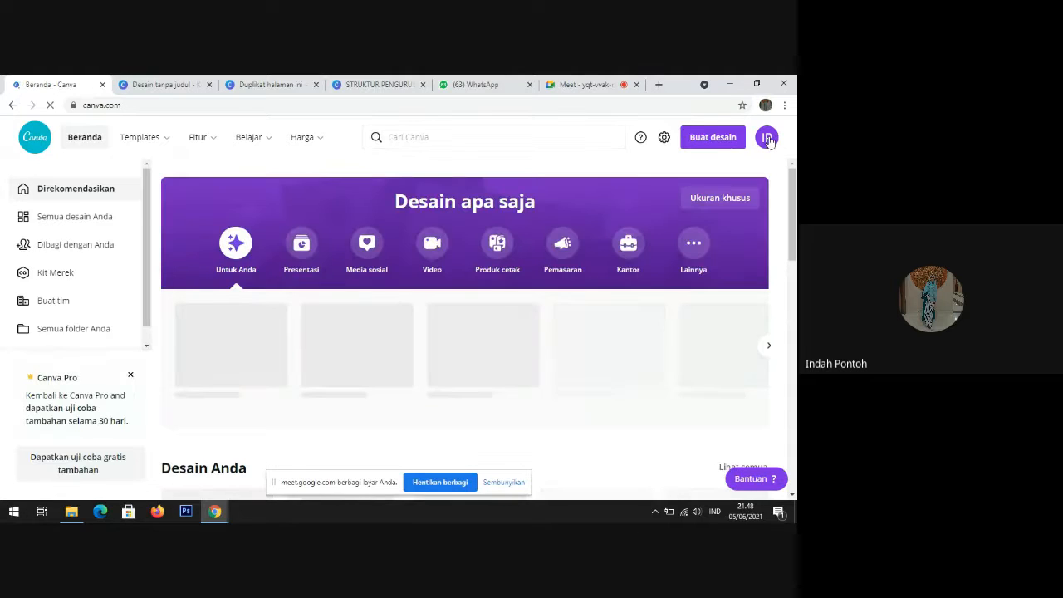
left_click(767, 139)
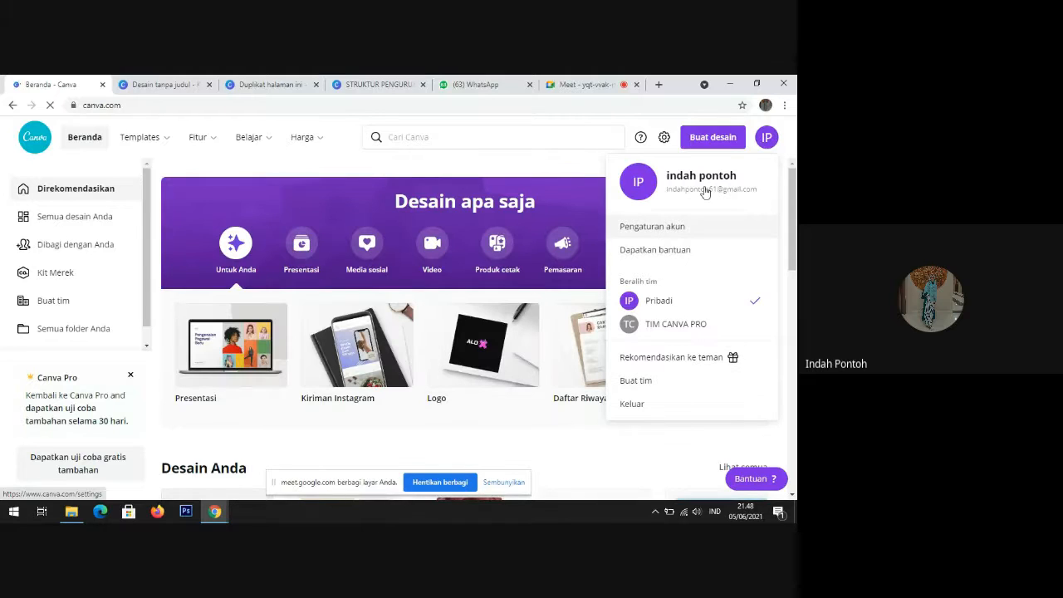
left_click(659, 328)
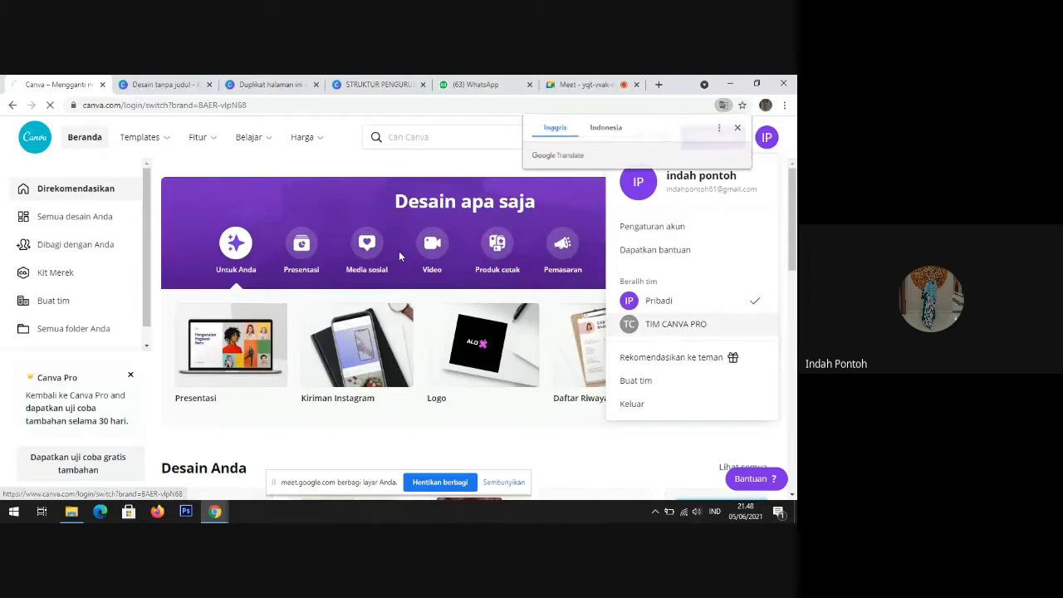
left_click(159, 84)
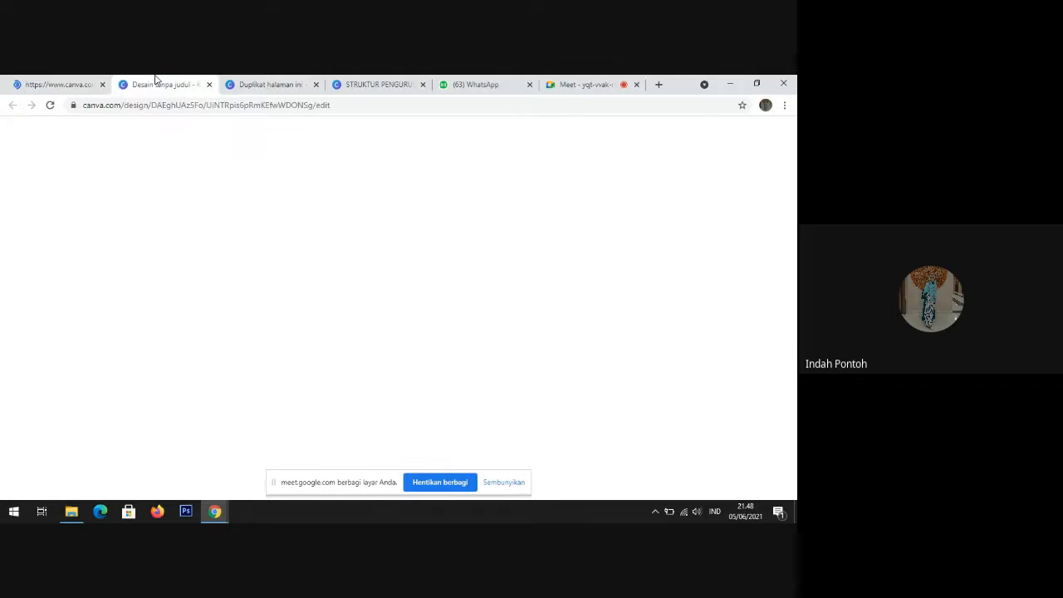
left_click(209, 85)
left_click(58, 84)
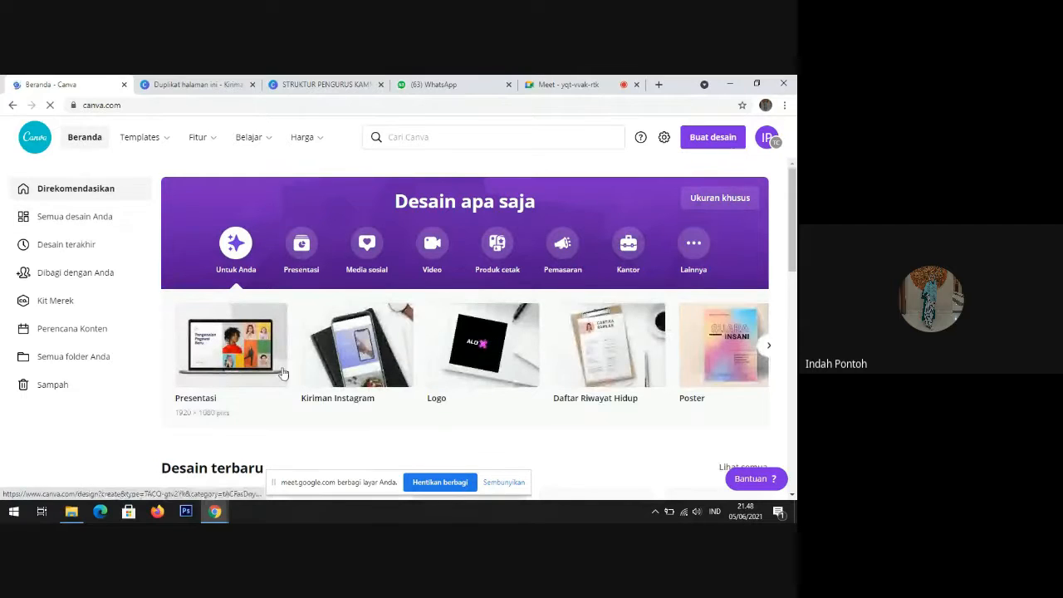
Step: Open the "Duplikat halaman ini" design from the list of all designs
left_click(89, 220)
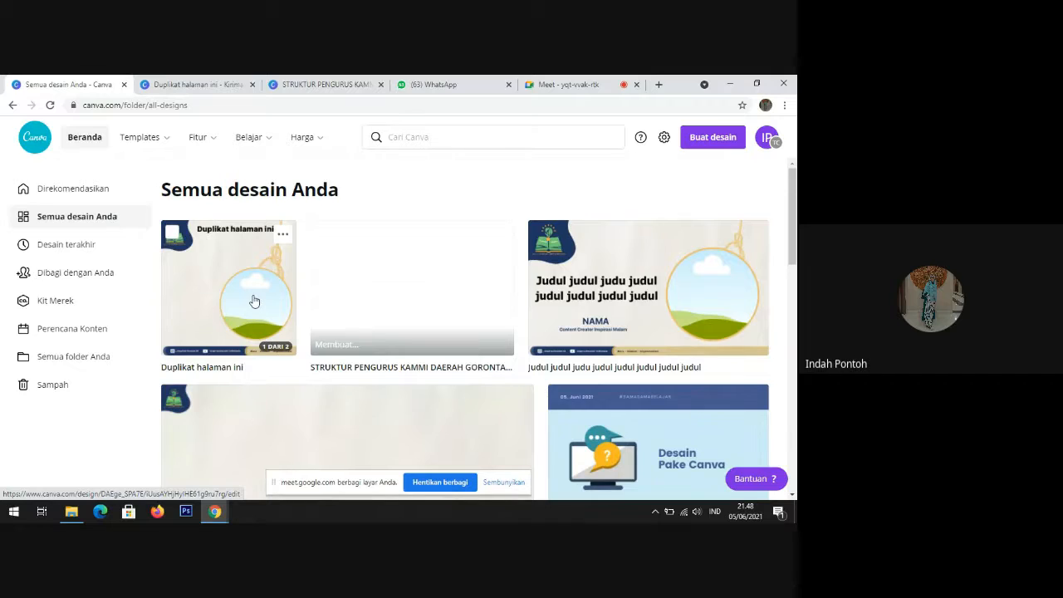
left_click(254, 301)
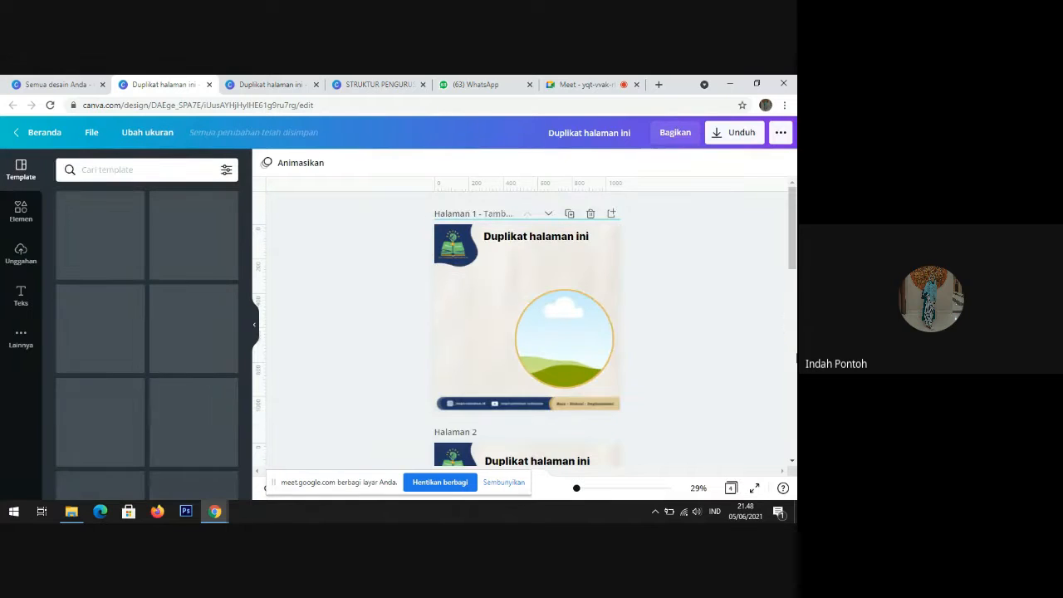
scroll(795, 368, "down", 6)
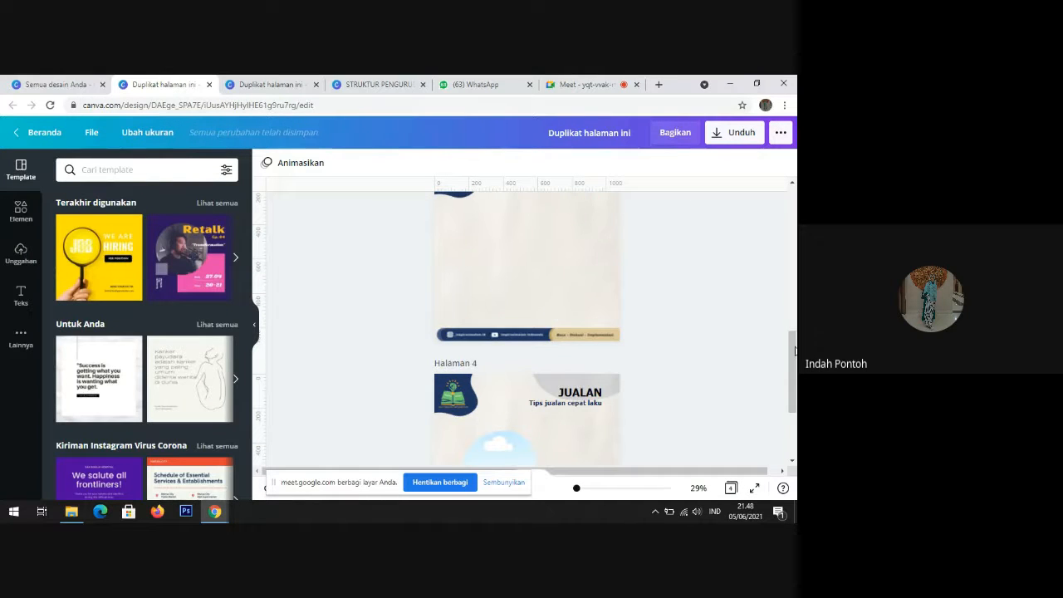
Step: Add the uploaded photo of the man in a grey jacket in front of the white building to page 3
left_click(21, 253)
scroll(793, 378, "up", 1)
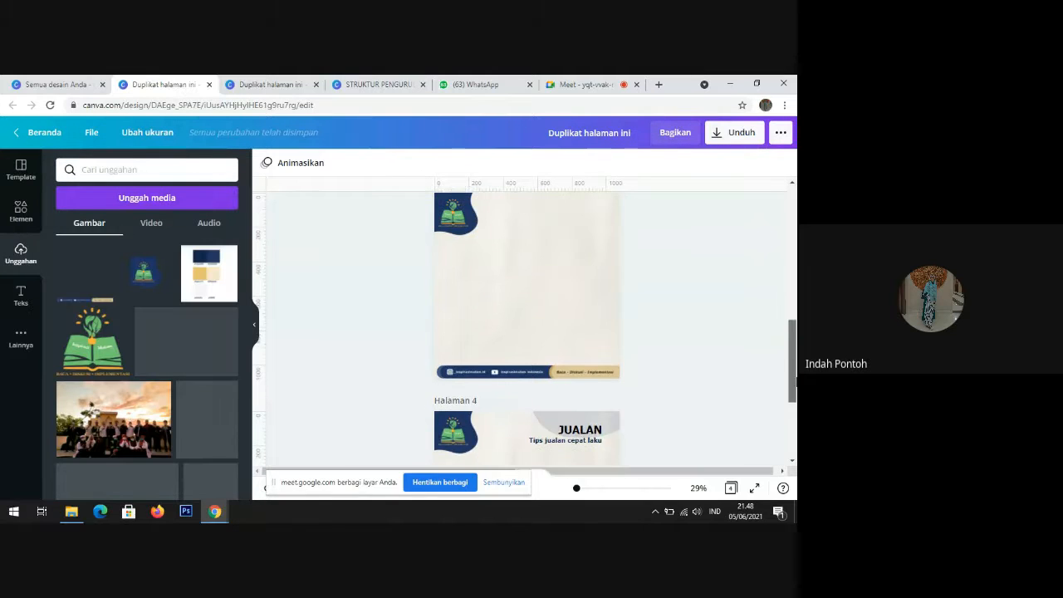
scroll(795, 381, "up", 2)
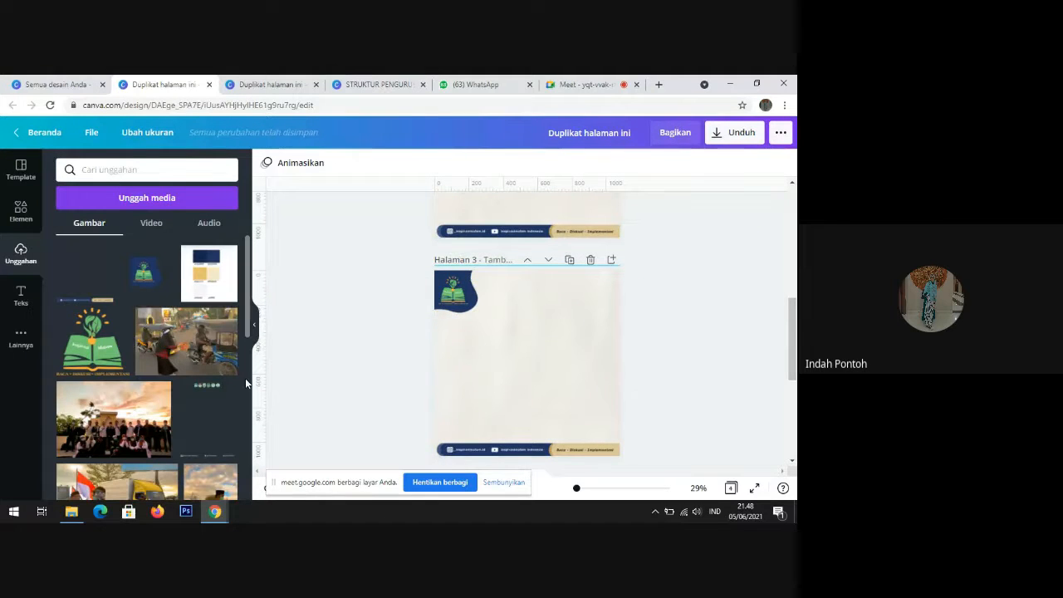
scroll(246, 341, "down", 5)
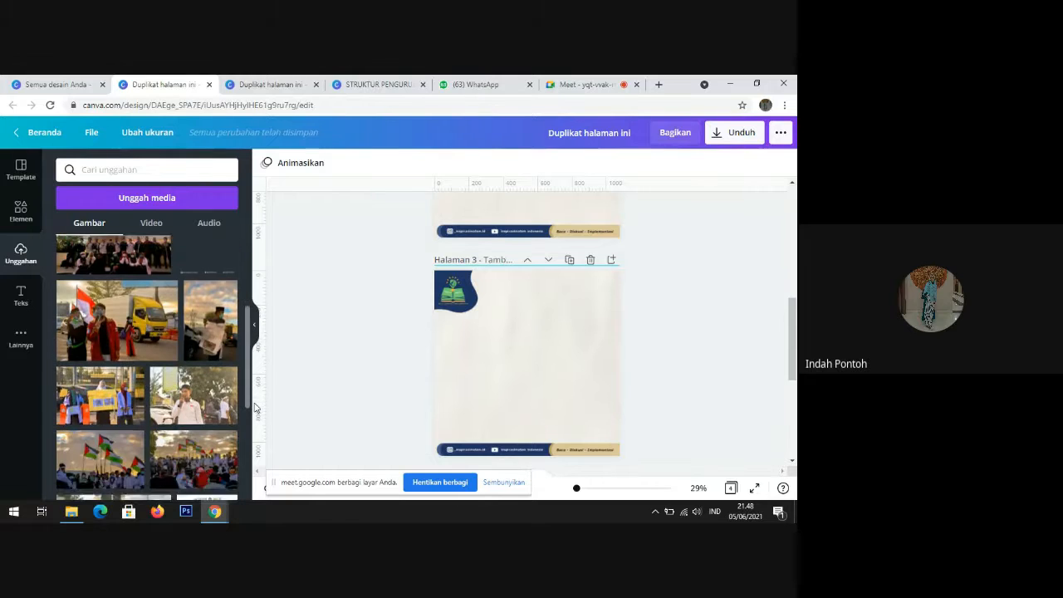
scroll(254, 398, "down", 2)
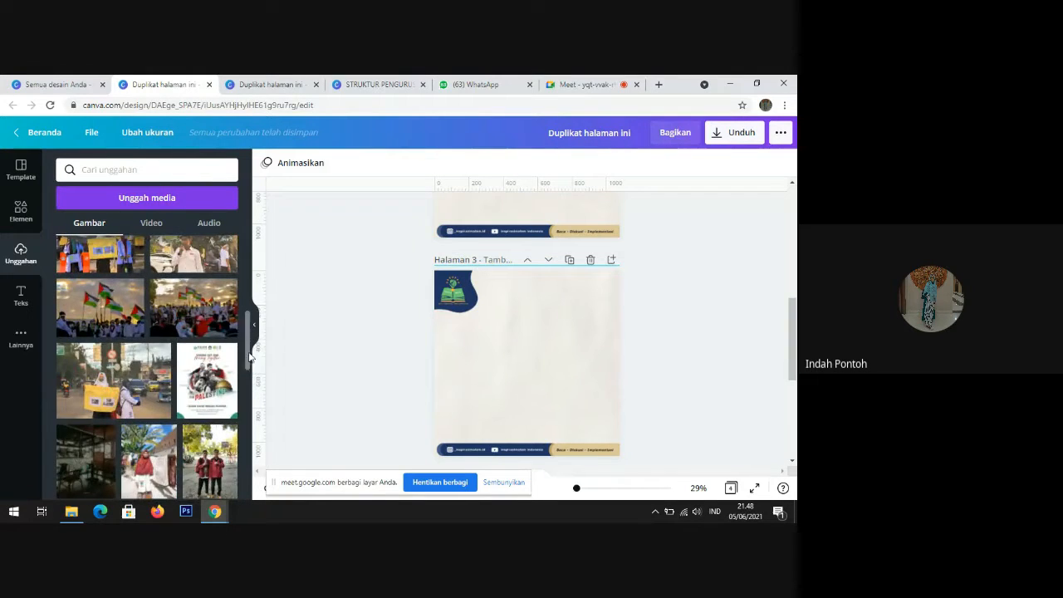
scroll(249, 357, "down", 5)
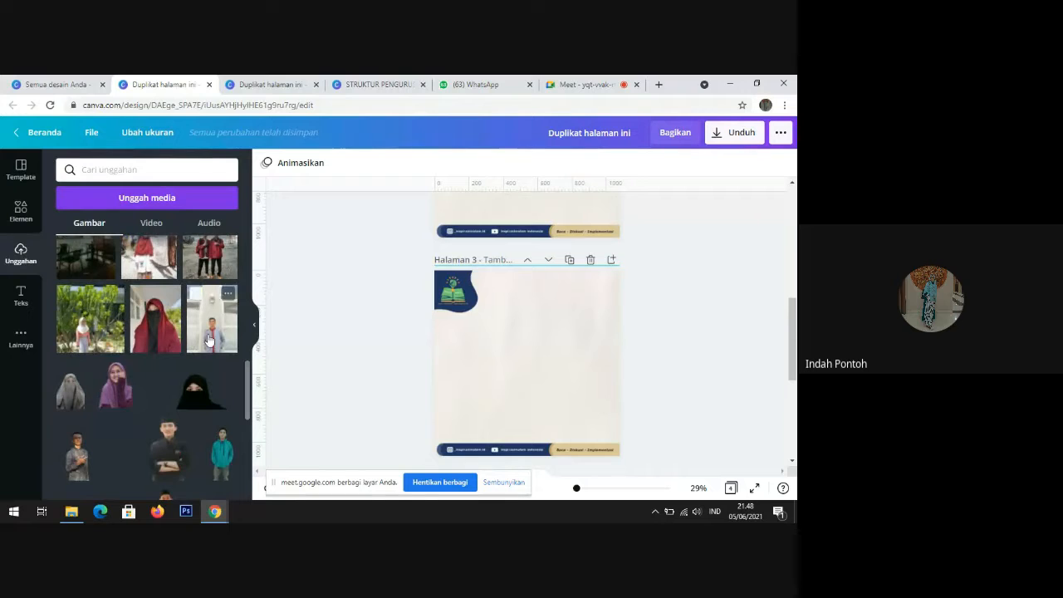
left_click_drag(210, 336, 540, 346)
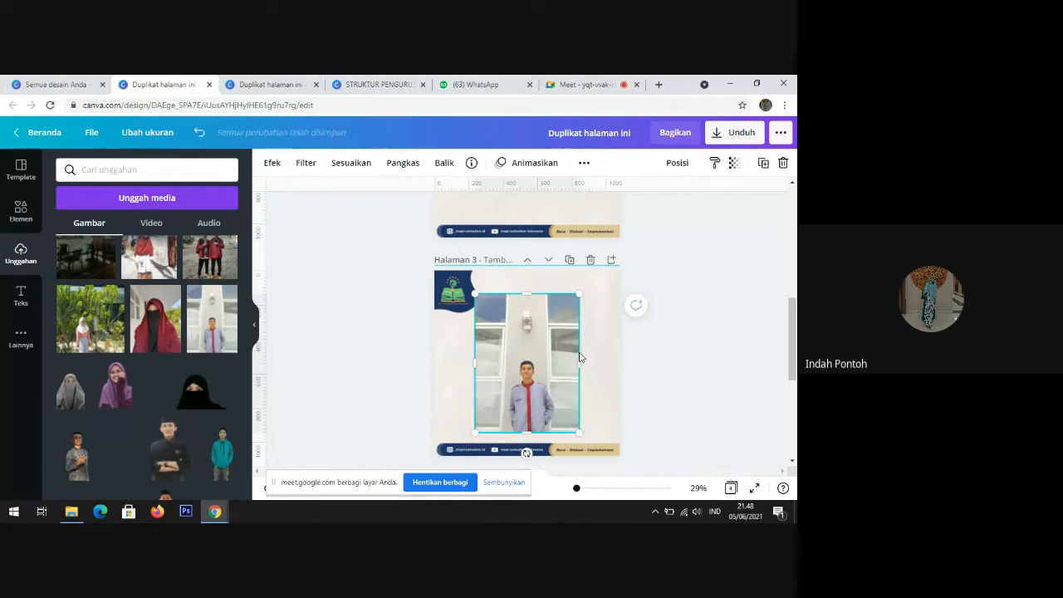
Step: Remove the background of the man's photo on page 3 with the Penghapus Latar Belakang effect
scroll(527, 349, "down", 1)
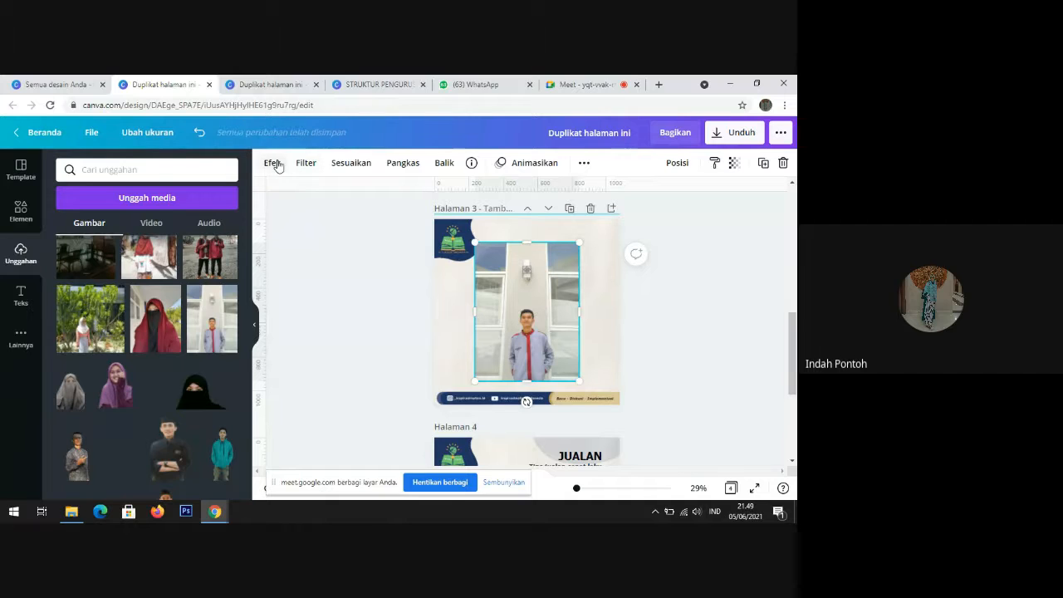
left_click(275, 164)
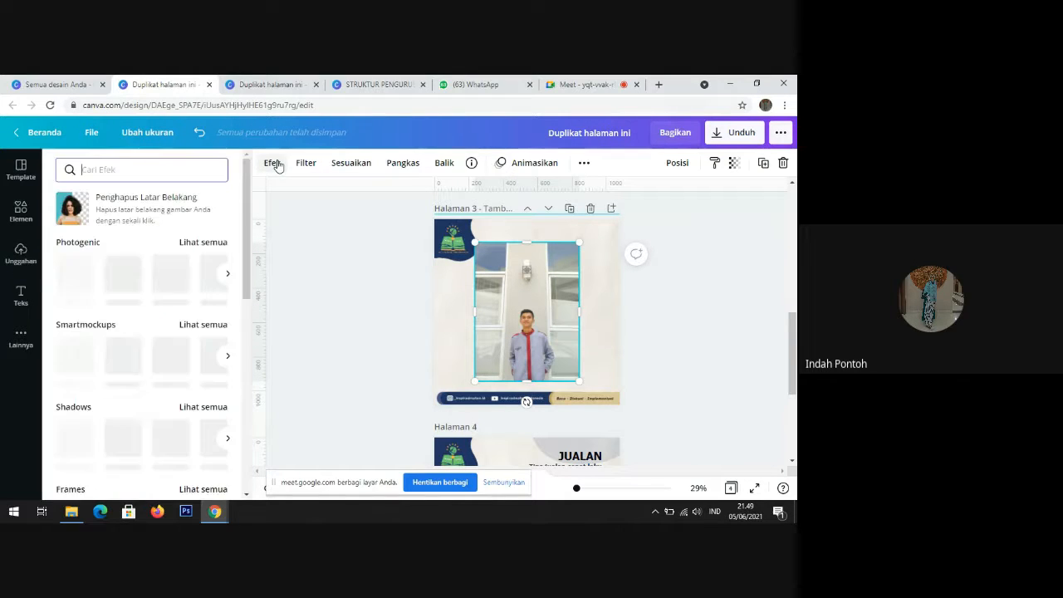
left_click(146, 197)
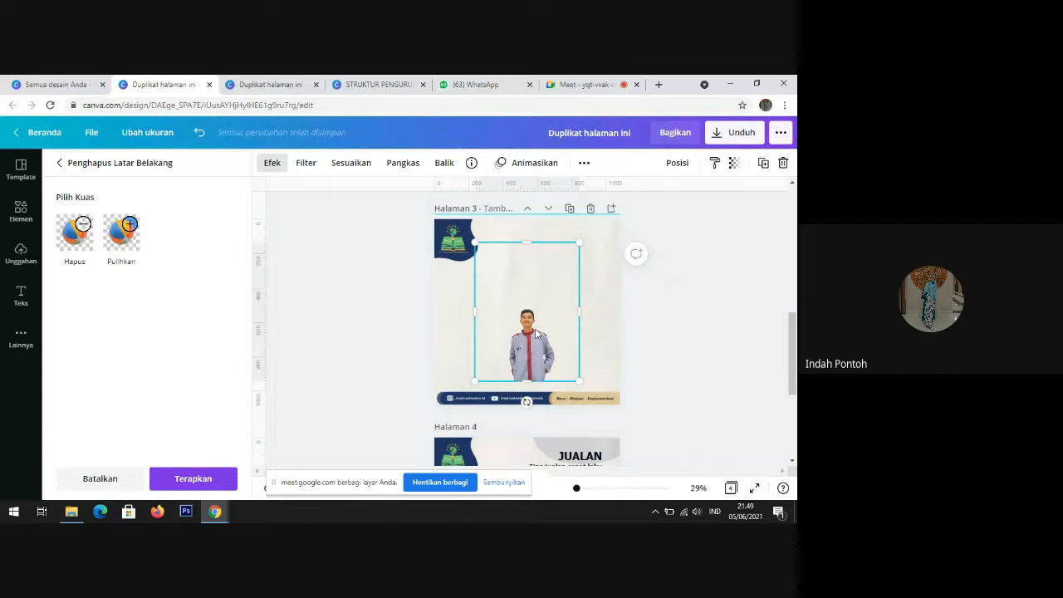
Step: Try the Hapus brush on the cut-out man with a few strokes, and discard them
left_click(129, 245)
left_click(71, 236)
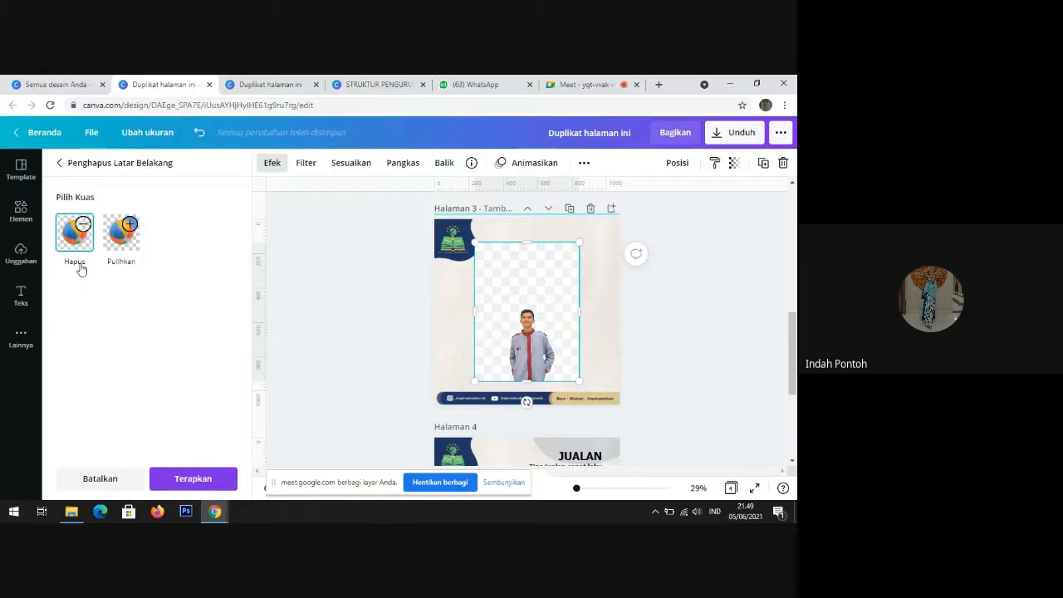
left_click(72, 249)
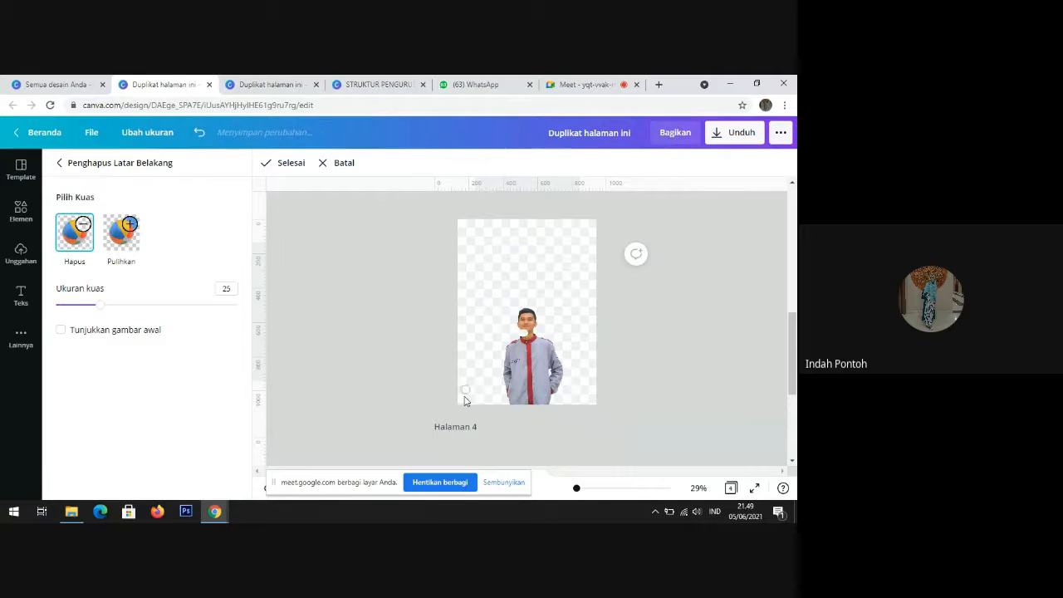
mouse_move(503, 378)
left_mouse_down()
mouse_move(561, 357)
mouse_move(511, 369)
mouse_move(544, 339)
mouse_move(538, 312)
left_mouse_up()
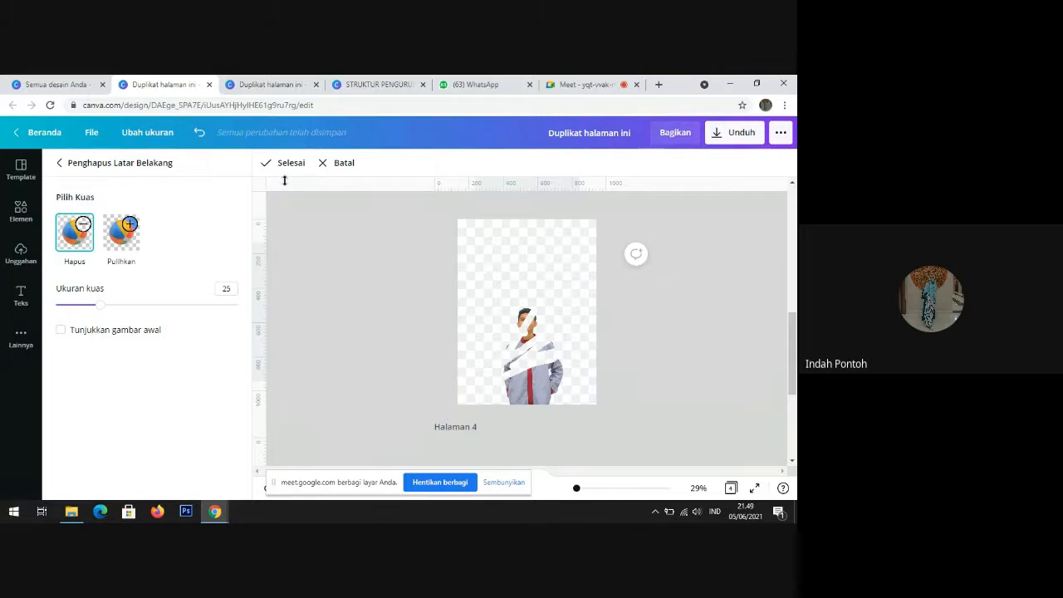
left_click(344, 163)
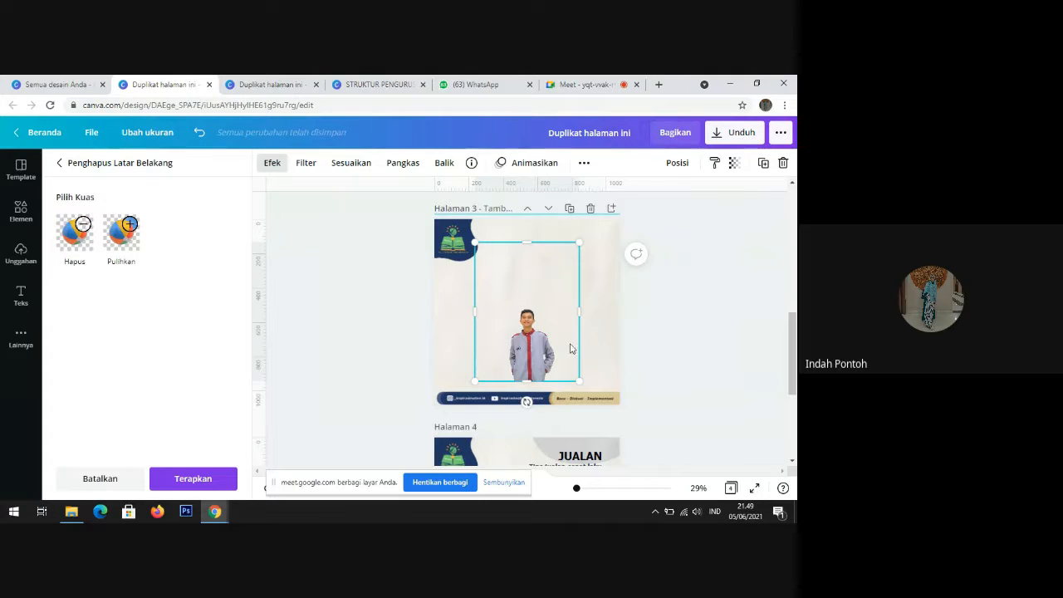
Step: Check the chat messages in the Google Meet call and return to the "Duplikat halaman ini" design
left_click(576, 89)
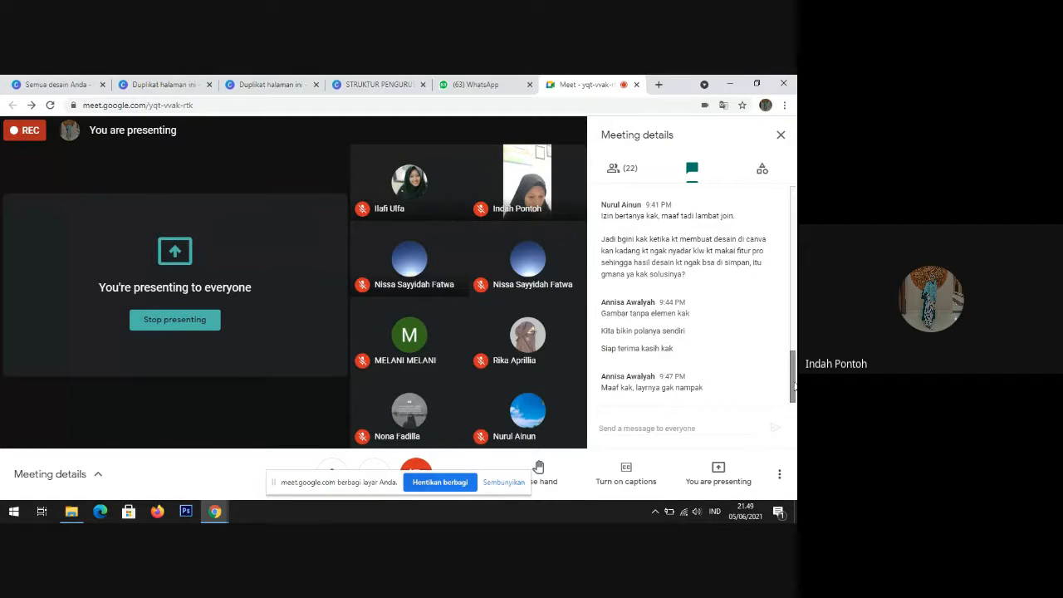
left_click_drag(794, 387, 794, 397)
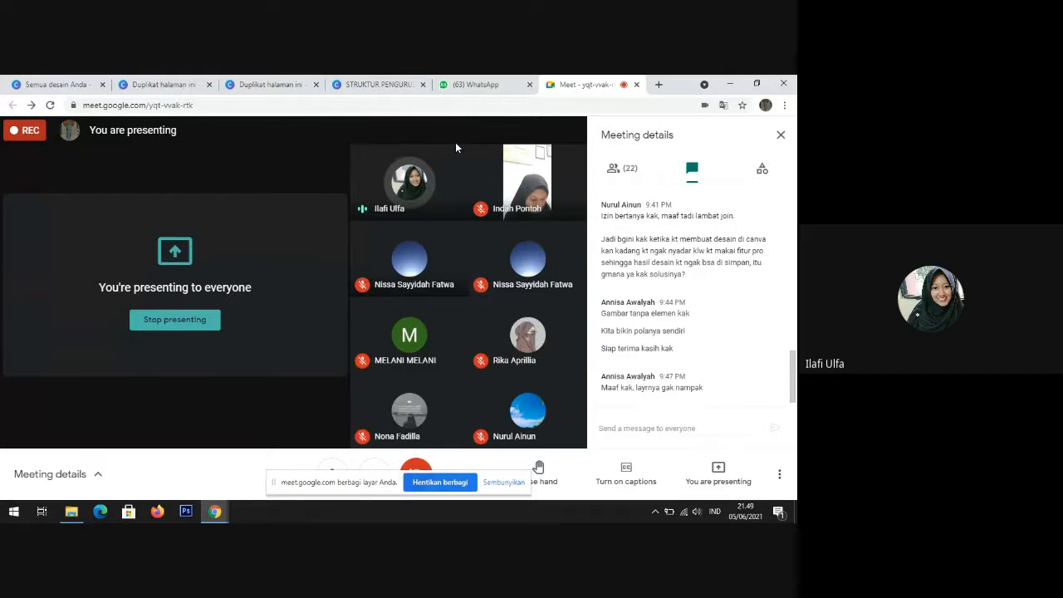
left_click(183, 83)
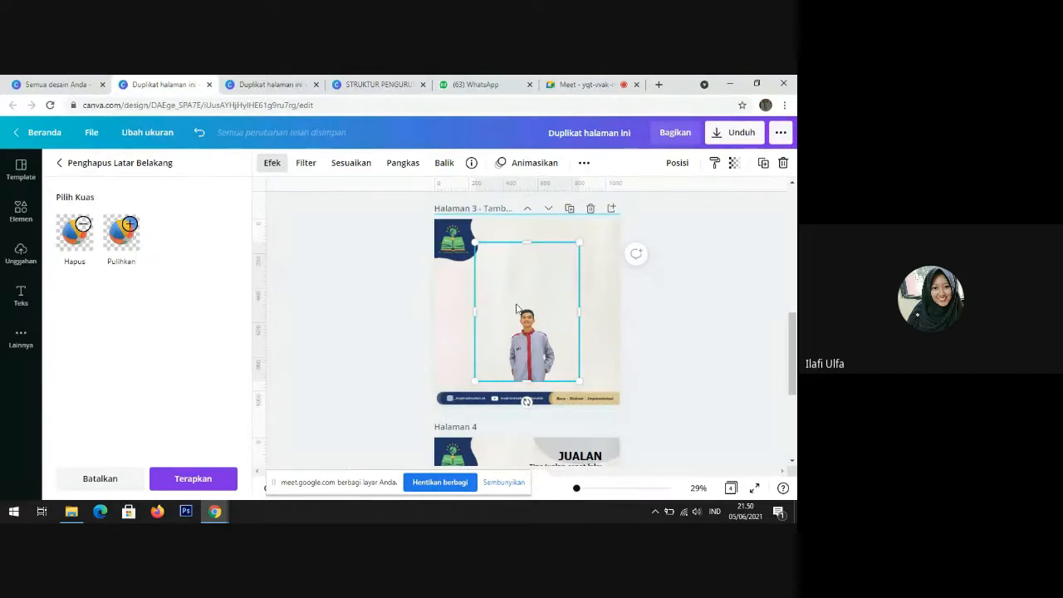
Step: Shift the framed photo of the man on page 4 slightly toward the page's left edge, away from the name text
left_click_drag(793, 363, 793, 424)
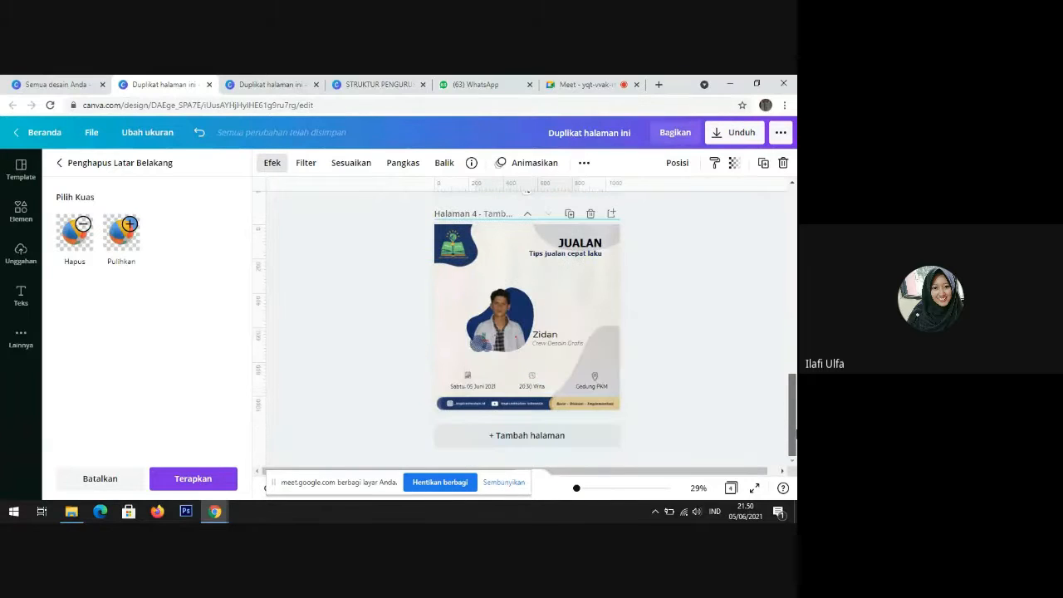
left_click(559, 291)
left_click(552, 287)
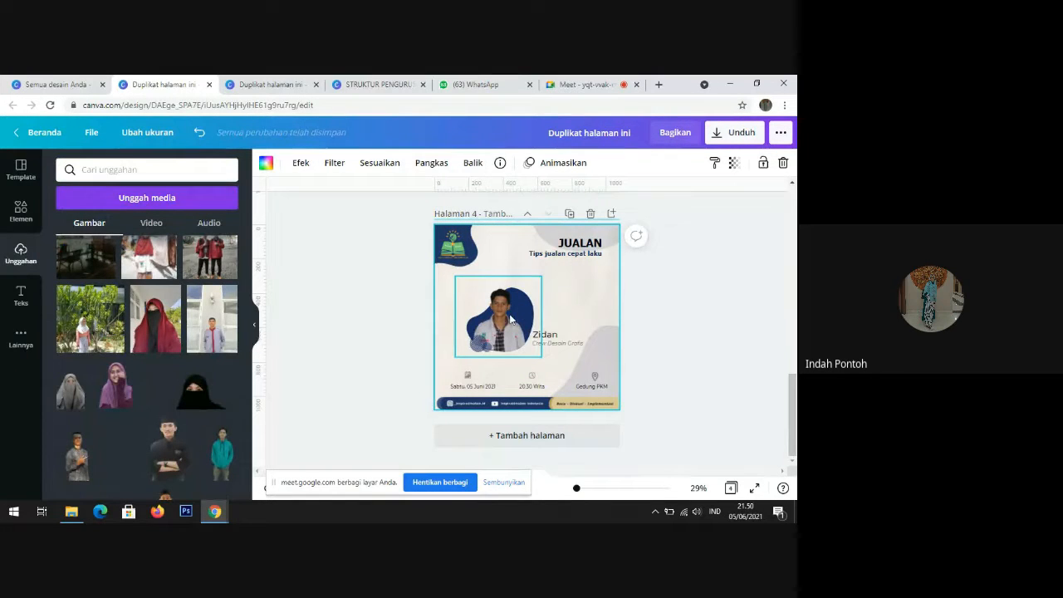
left_click(720, 301)
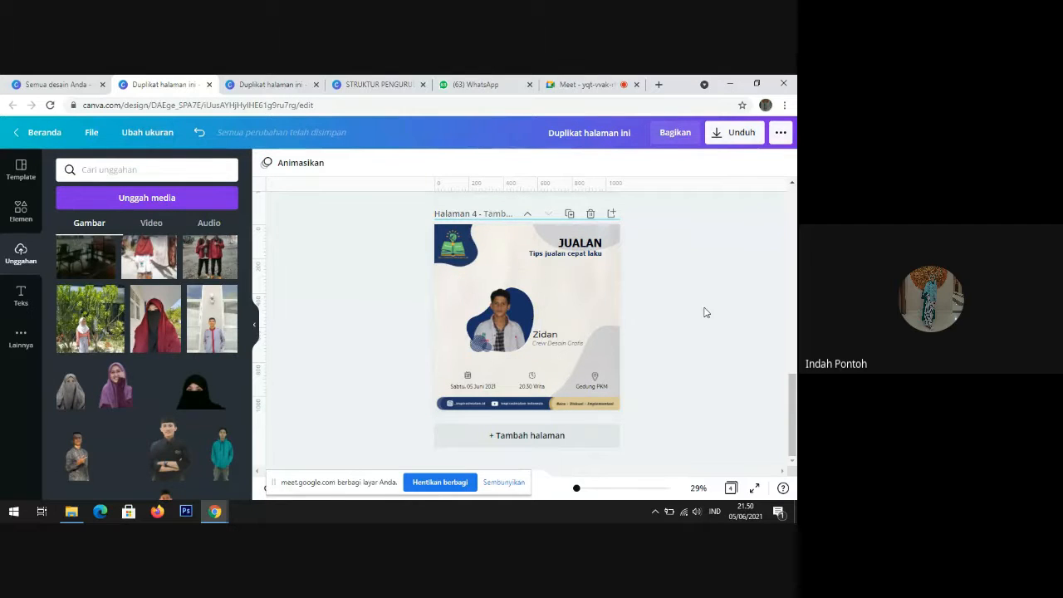
left_click(494, 347)
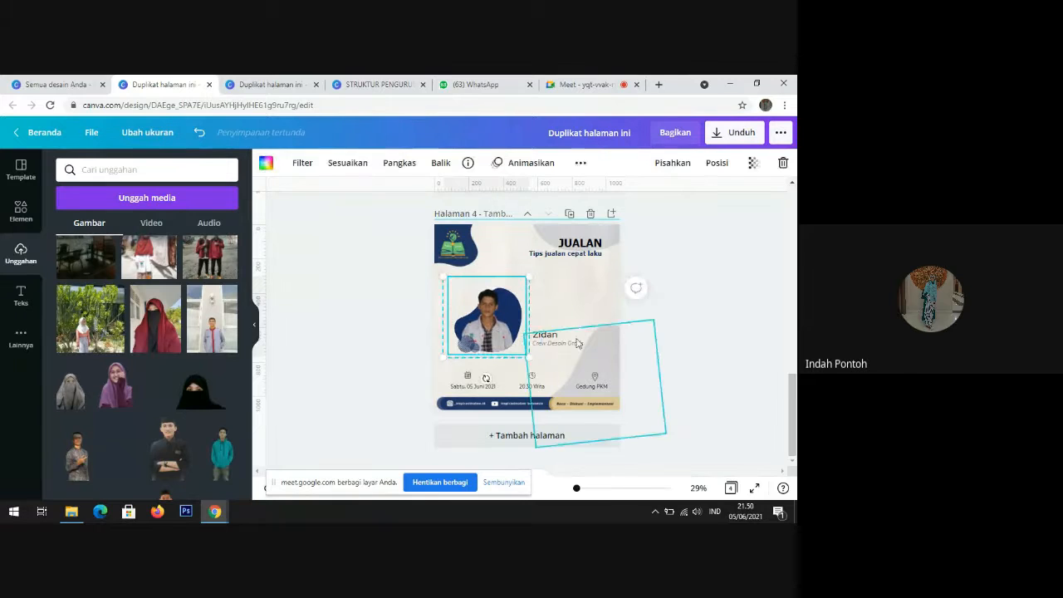
left_click(710, 333)
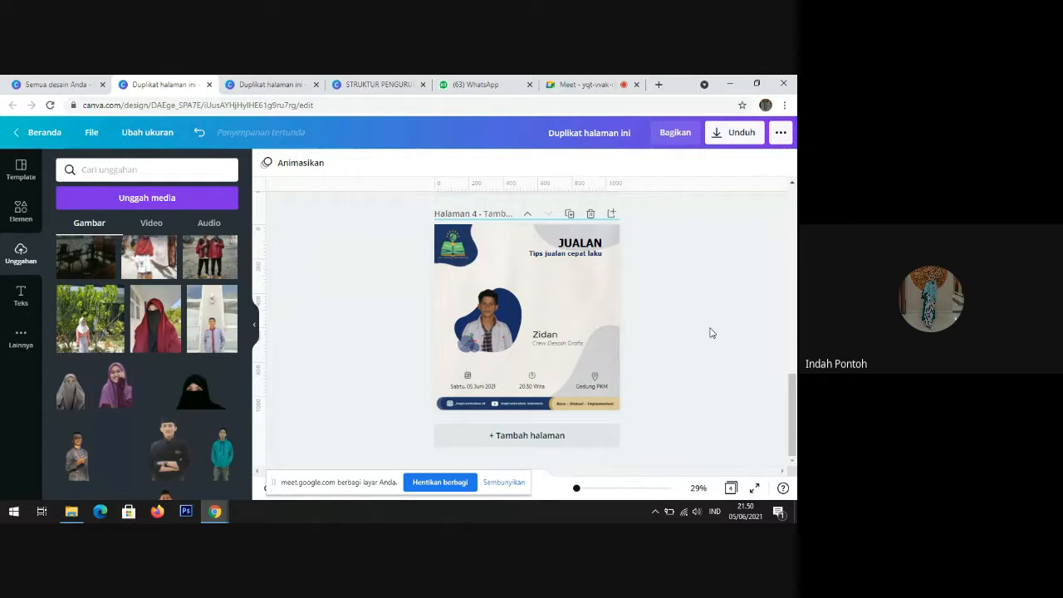
left_click(619, 287)
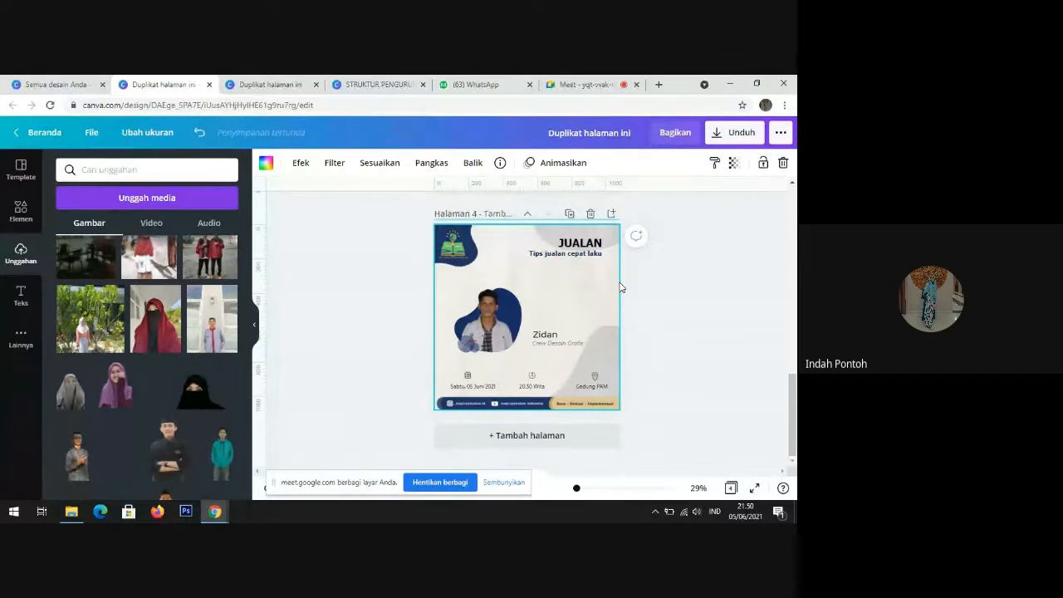
left_click(674, 286)
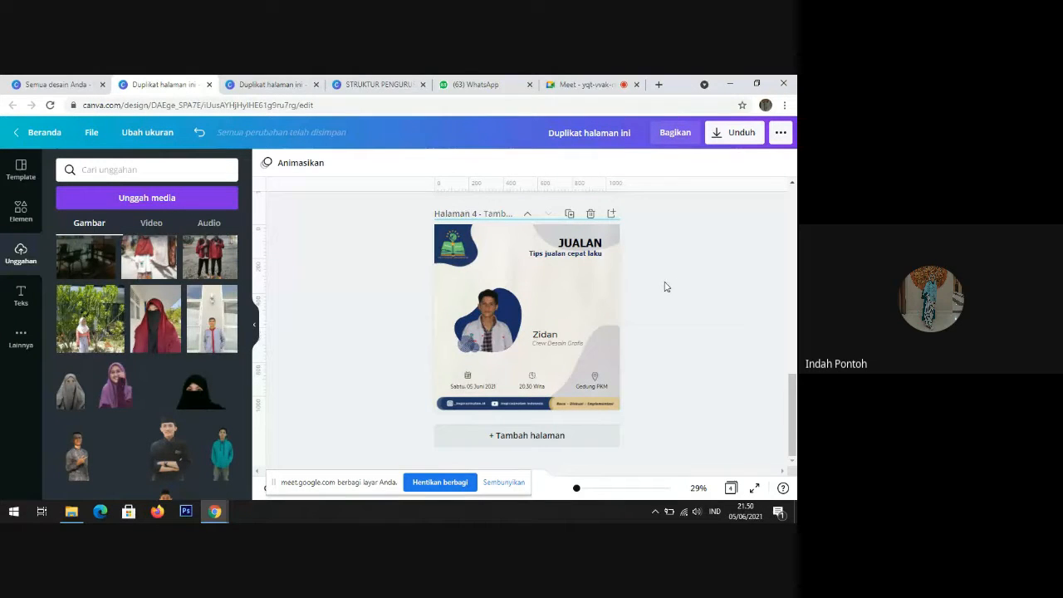
left_click(613, 287)
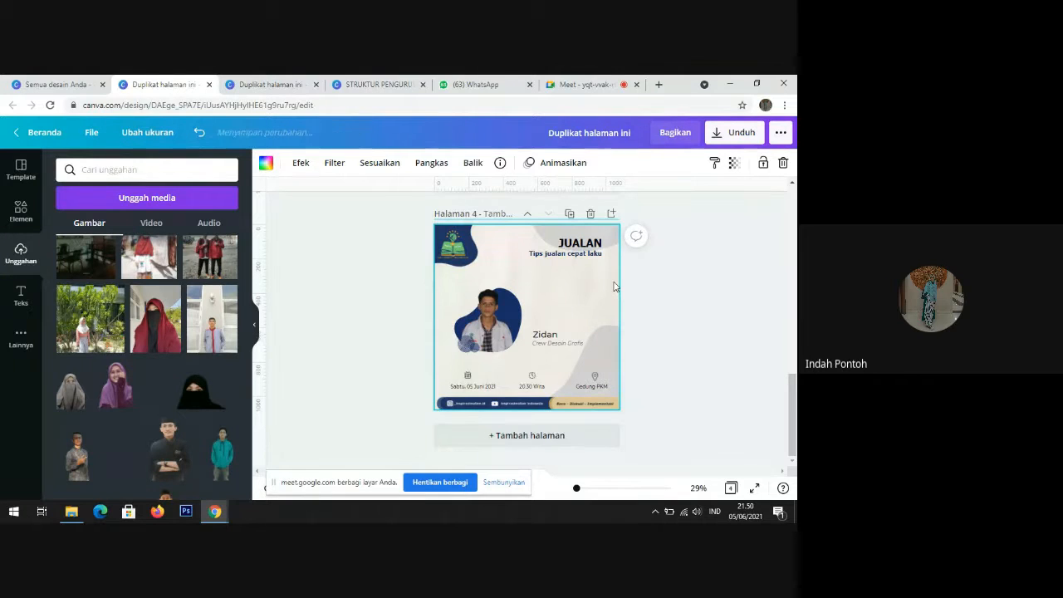
left_click(719, 307)
Step: Preview the Aliran Foto page animation on page 4 and apply the Stomp animation to the page
left_click(605, 297)
left_click(553, 163)
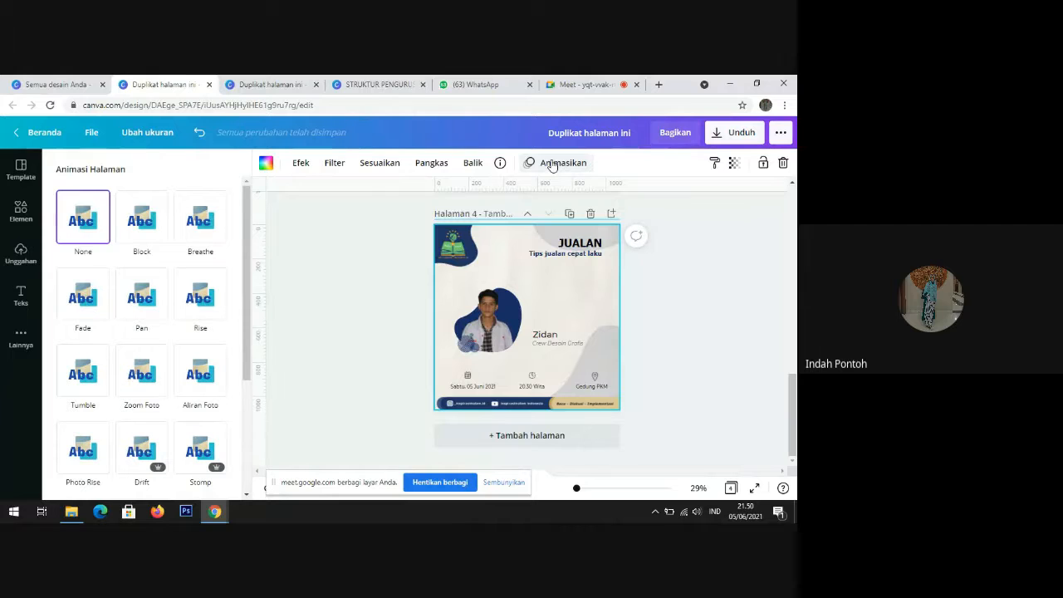
left_click(696, 306)
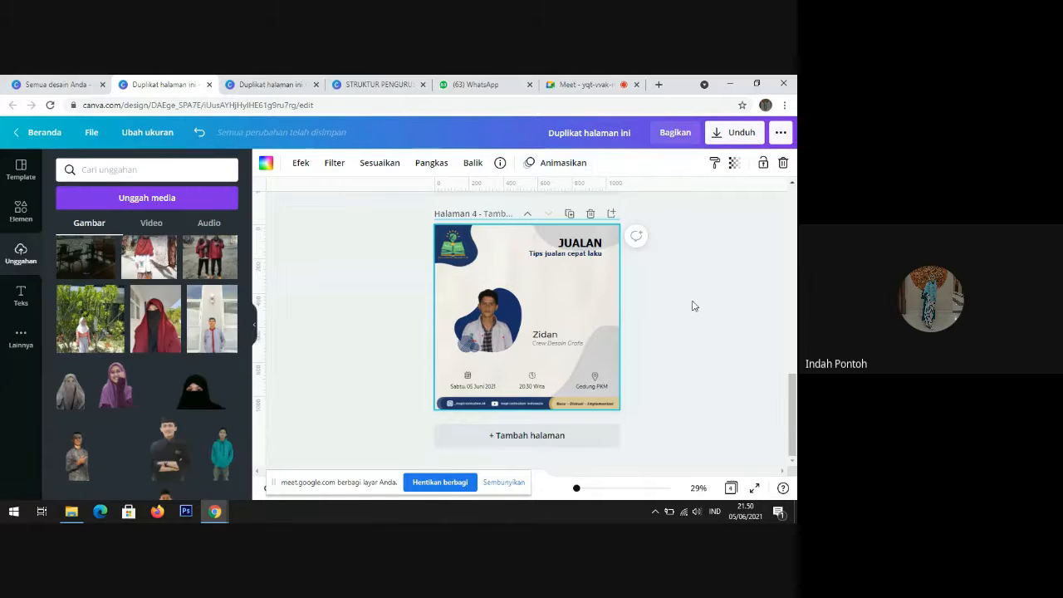
left_click(573, 166)
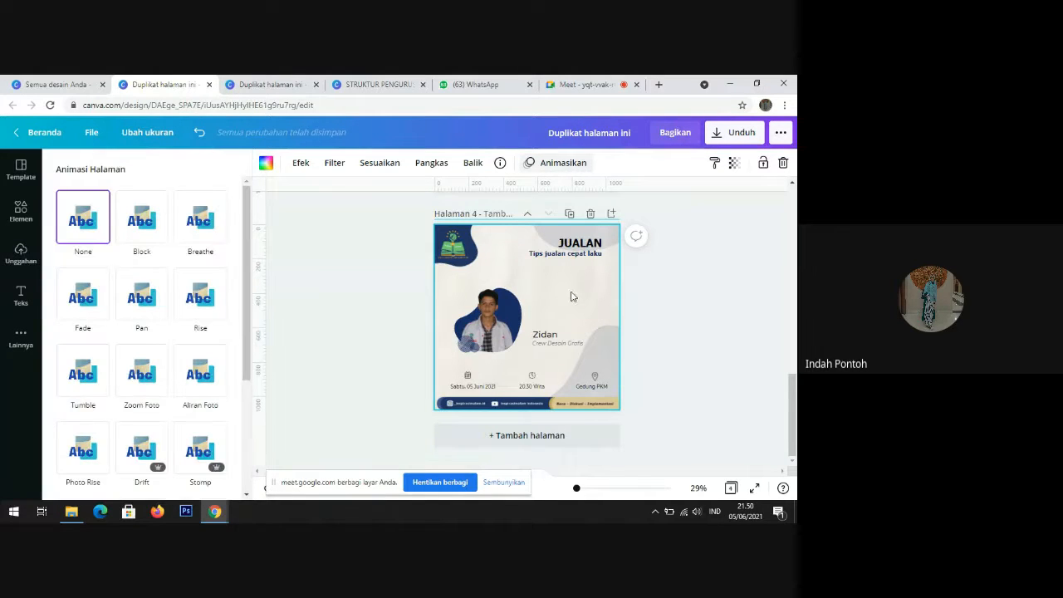
left_click_drag(247, 239, 250, 360)
left_click(214, 294)
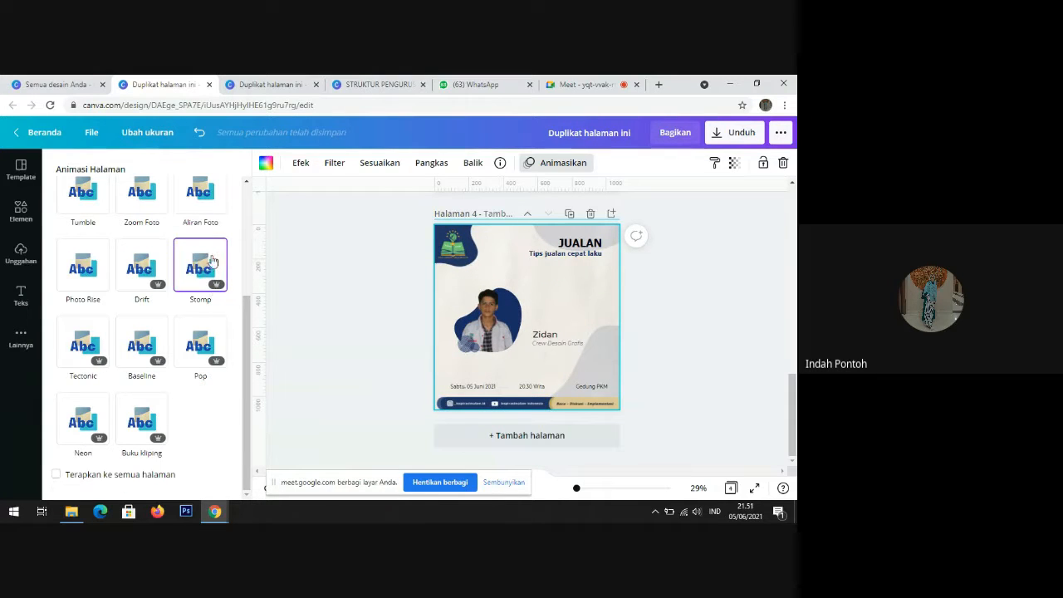
left_click(207, 213)
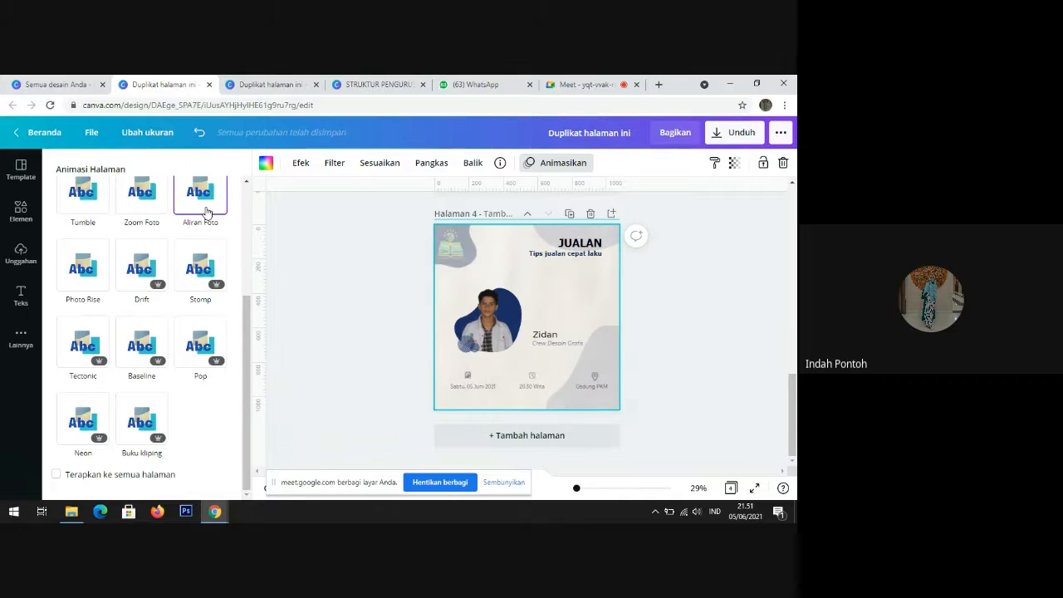
left_click(202, 286)
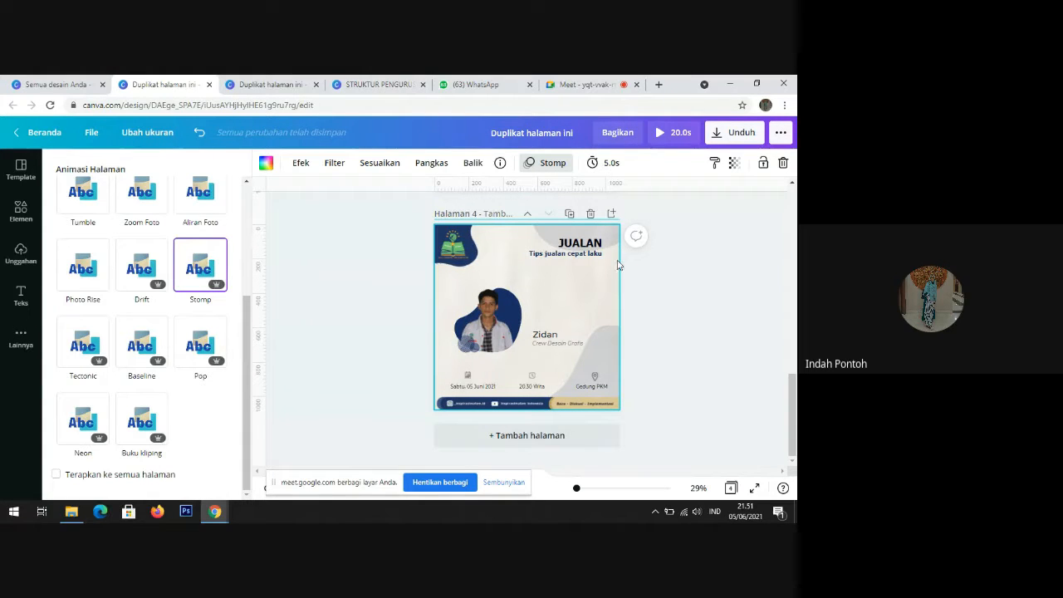
Step: Set the display duration of page 4 to 7.5 seconds
left_click(606, 163)
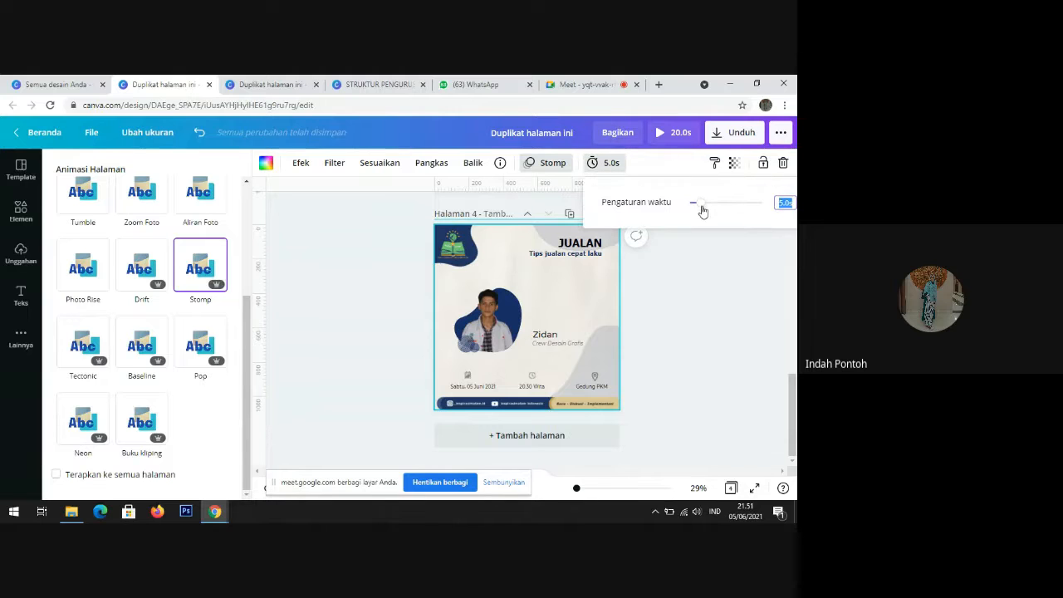
mouse_move(700, 203)
left_mouse_down()
mouse_move(745, 207)
mouse_move(708, 212)
left_mouse_up()
left_click(741, 288)
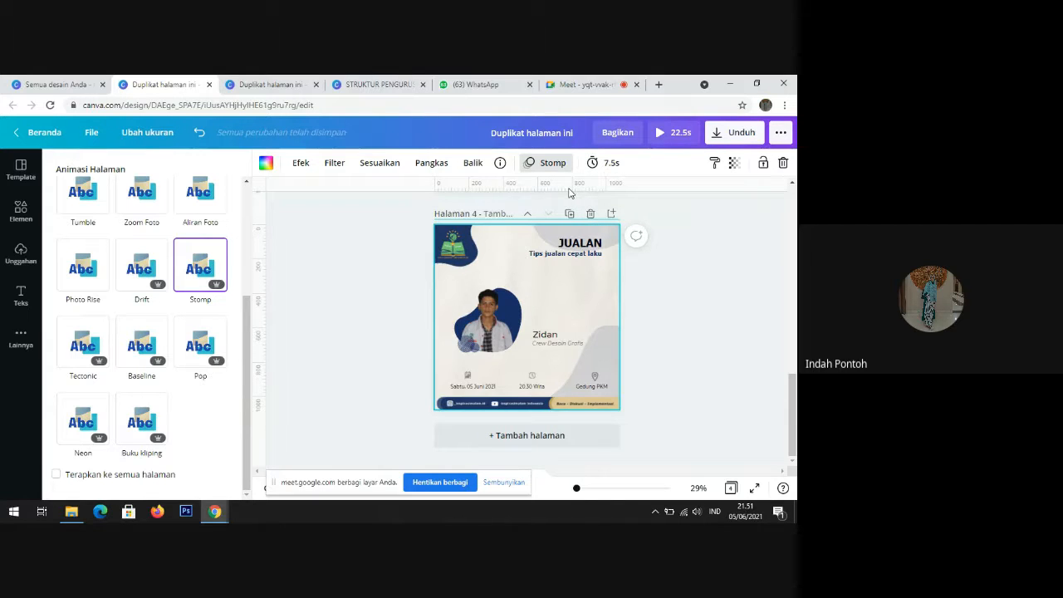
left_click(740, 136)
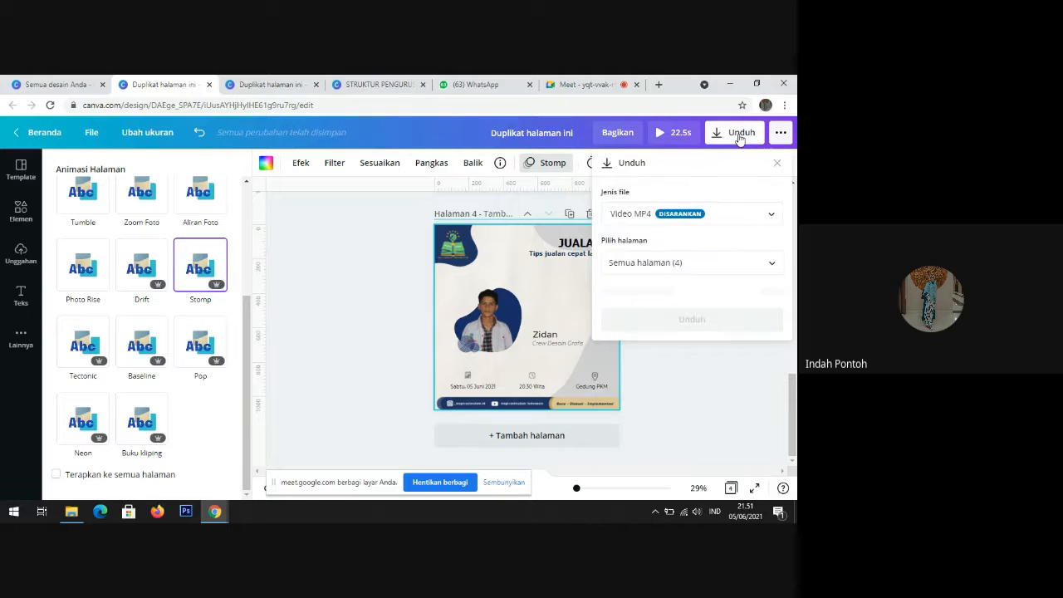
left_click(769, 215)
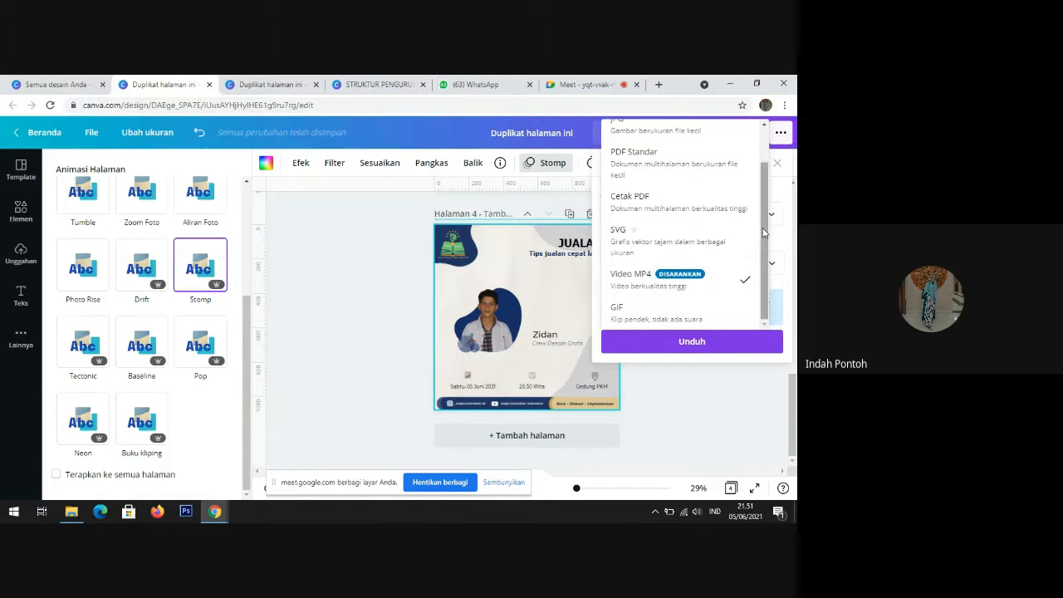
scroll(764, 233, "up", 2)
scroll(769, 264, "down", 2)
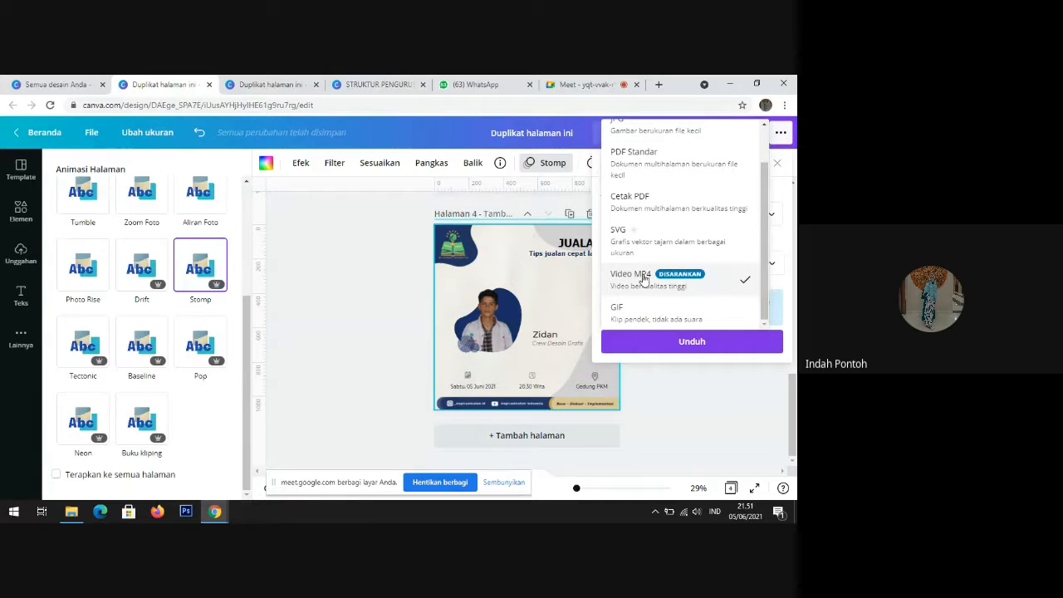
left_click(726, 284)
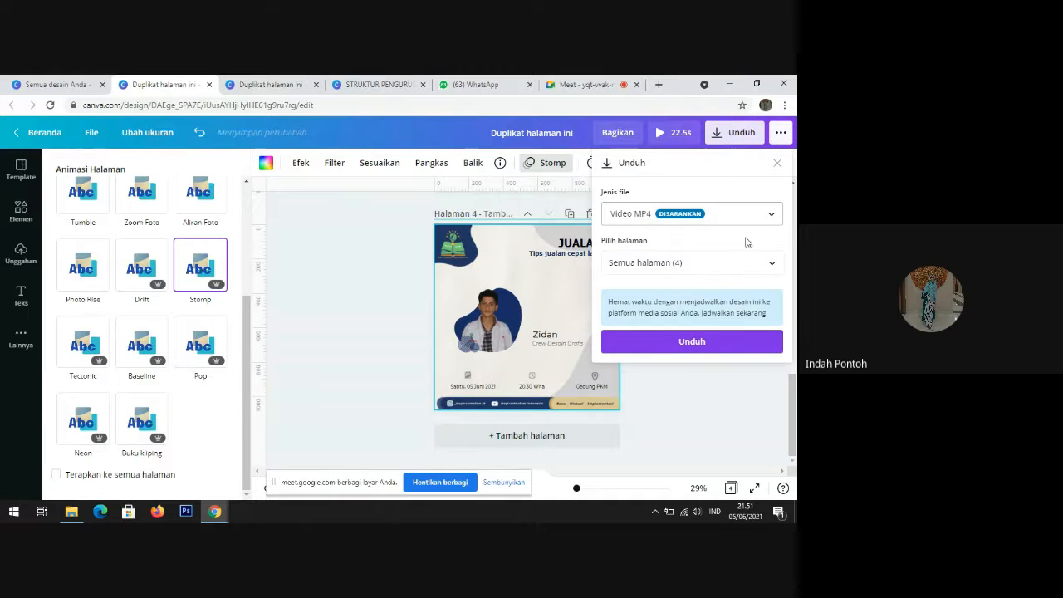
left_click(702, 266)
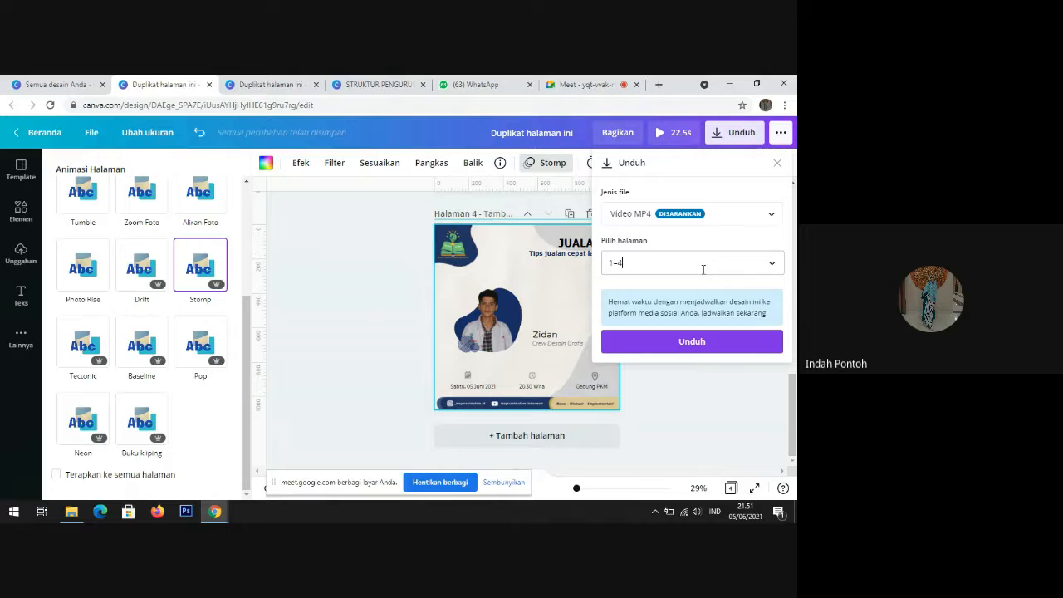
left_click(378, 250)
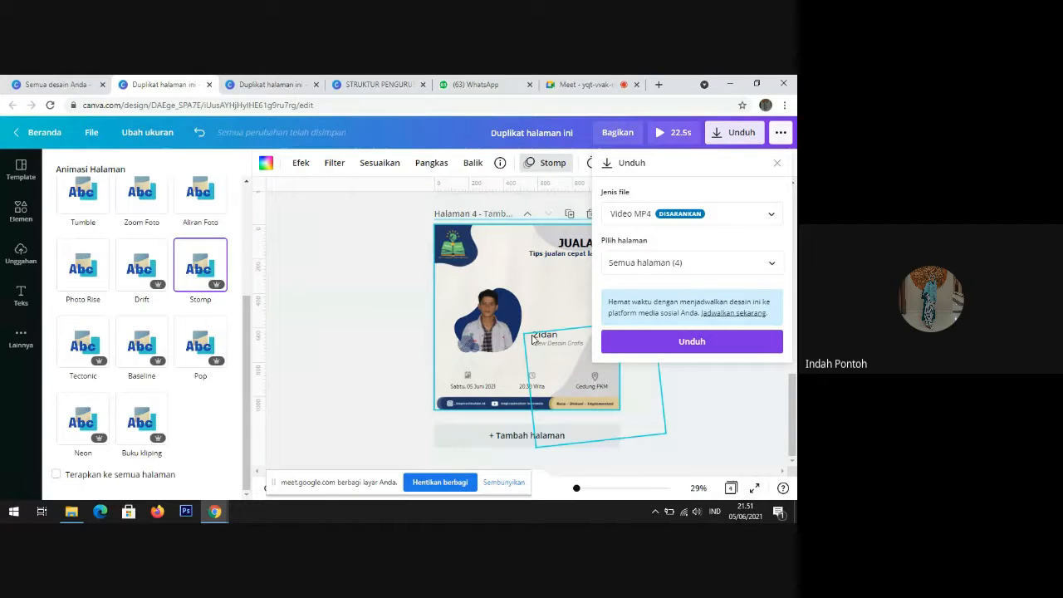
left_click(697, 376)
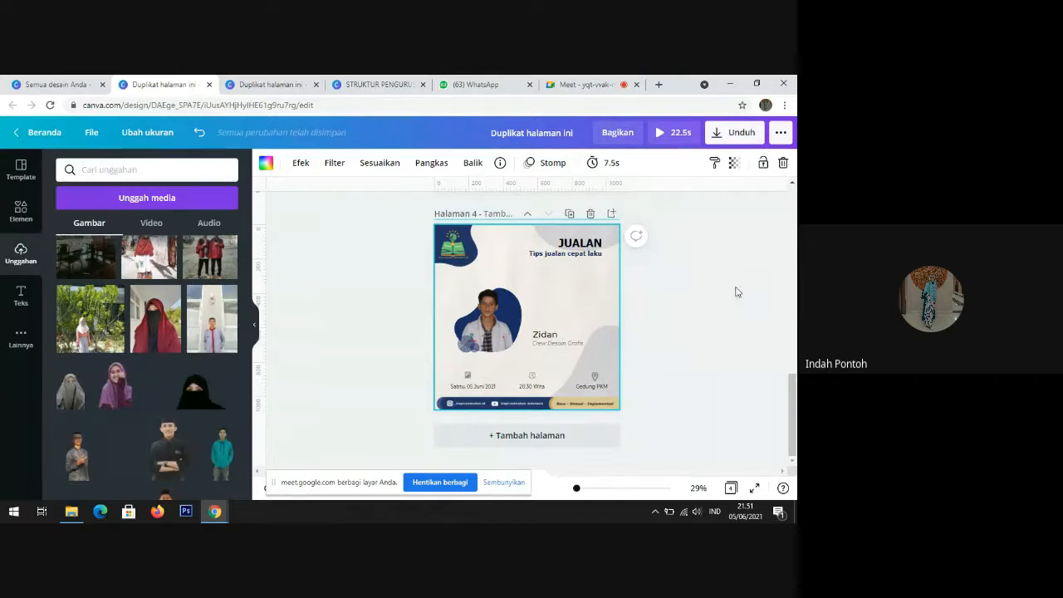
Step: Download only Halaman 4 of the design as a Video MP4 file
left_click(721, 133)
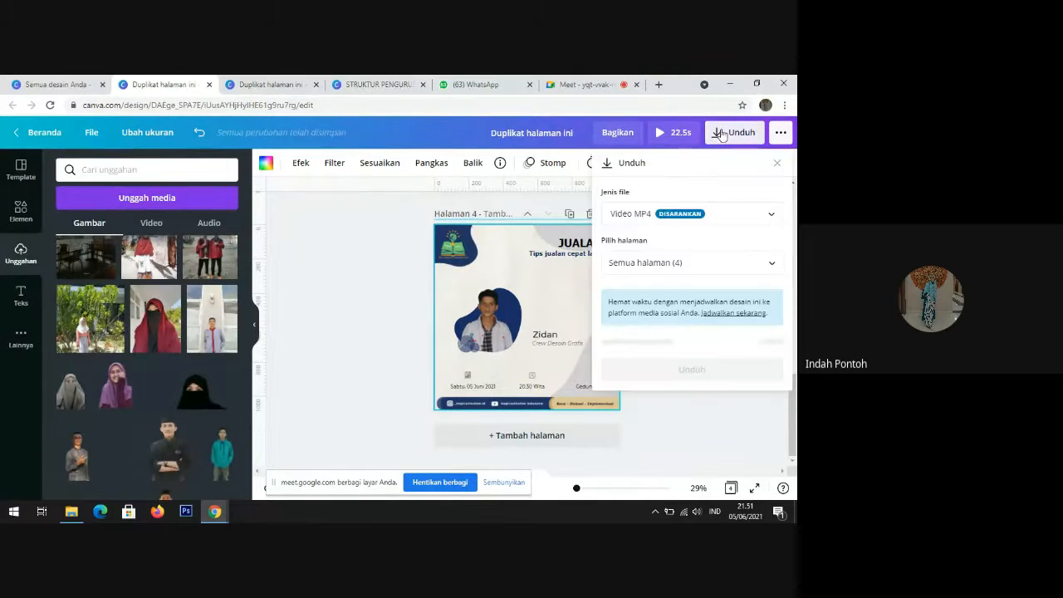
left_click(770, 268)
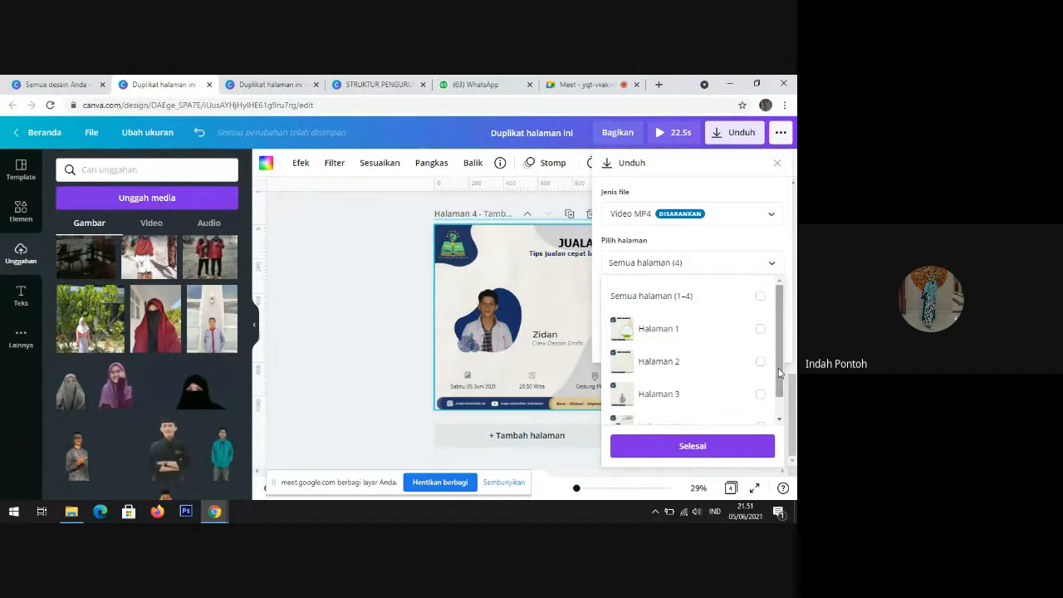
scroll(780, 373, "down", 2)
left_click(758, 406)
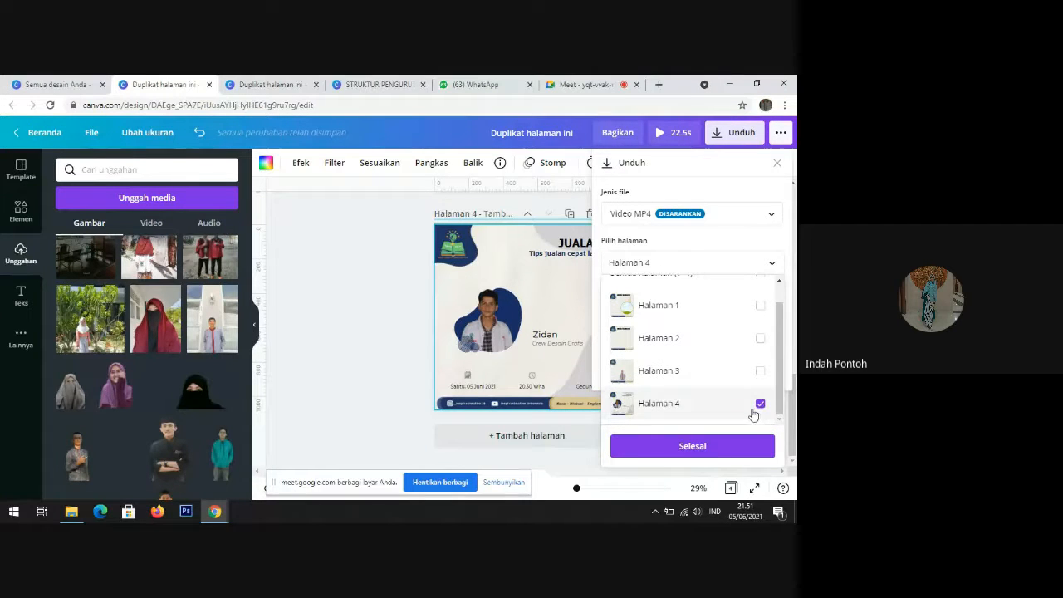
left_click(753, 448)
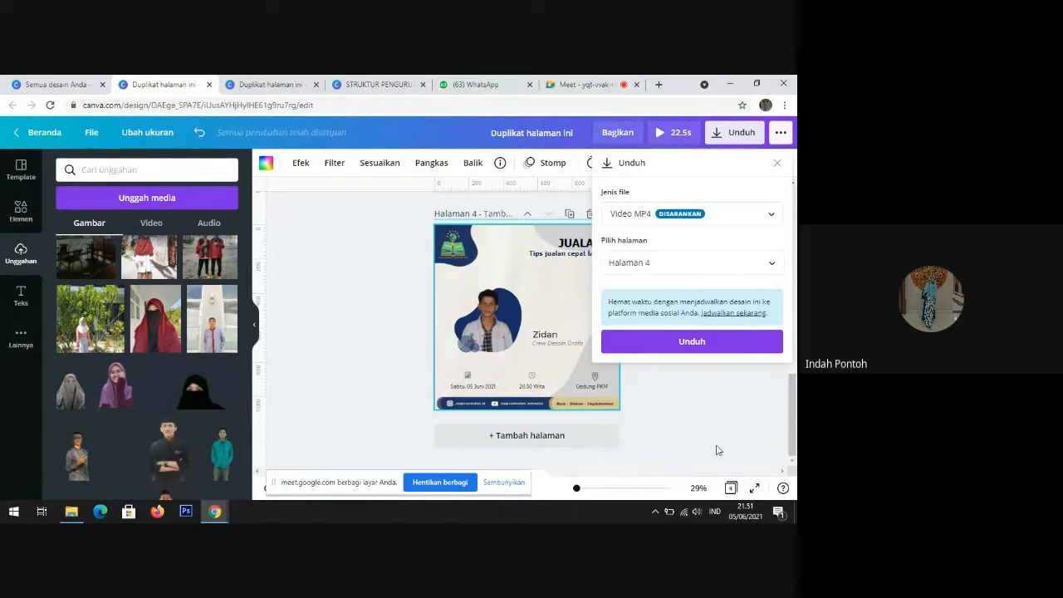
left_click(689, 341)
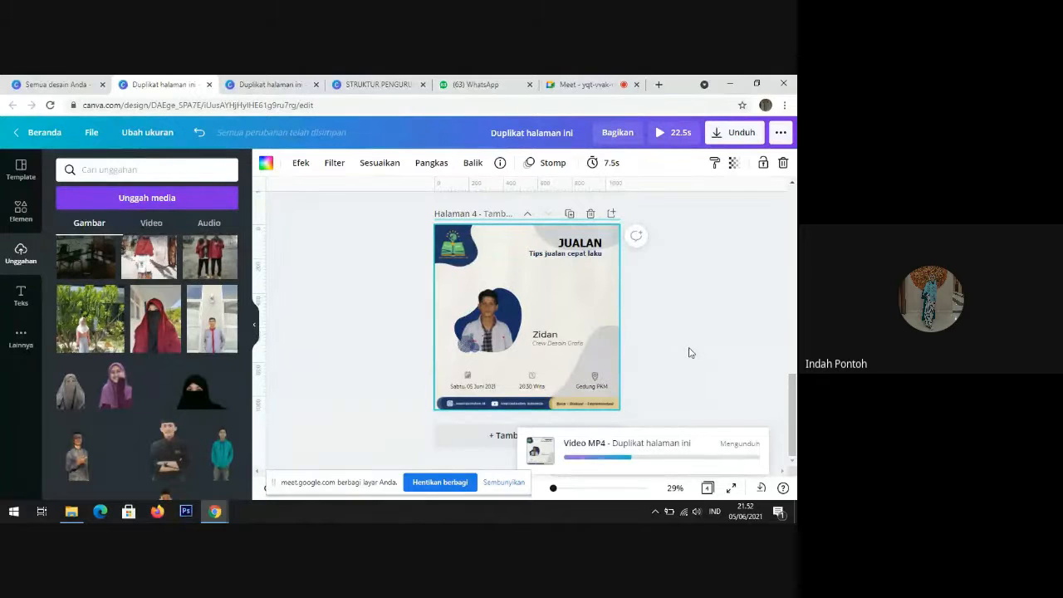
Step: Check the Google Meet chat, the second design tab and the all-designs page, and return to the downloading design
left_click(578, 83)
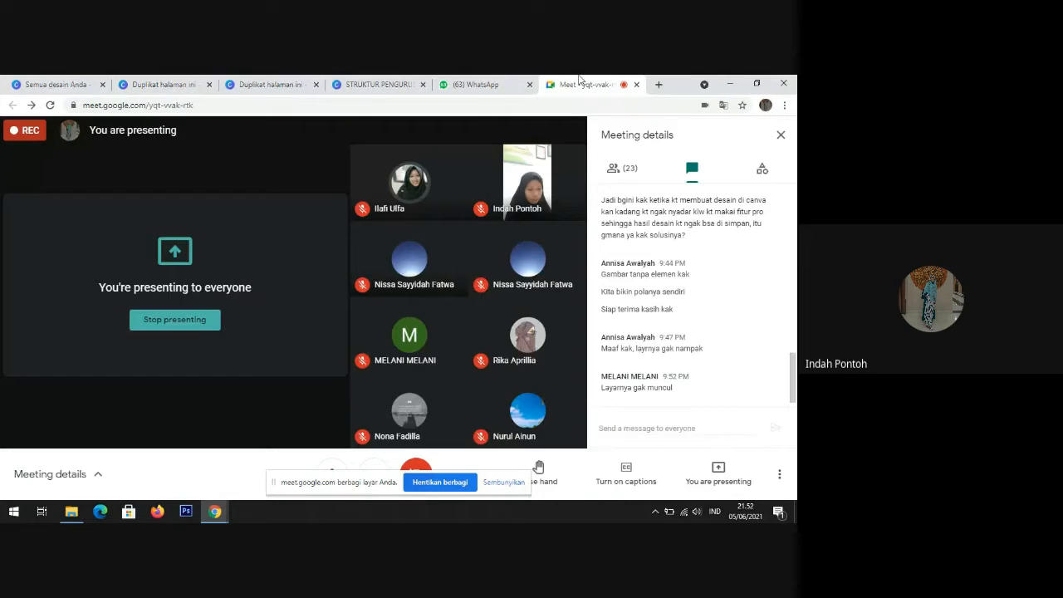
left_click(286, 83)
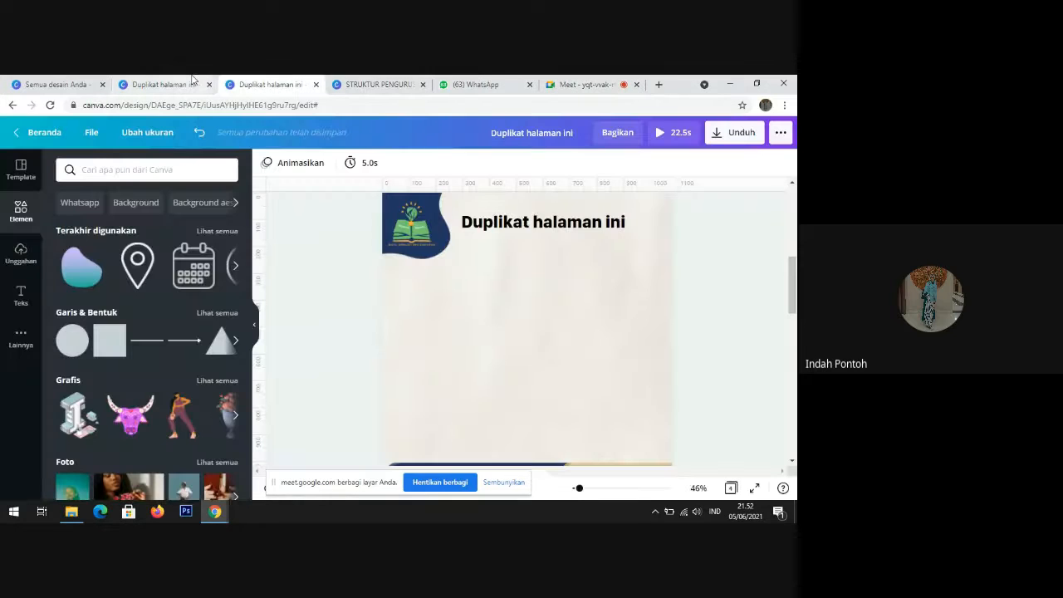
left_click(191, 83)
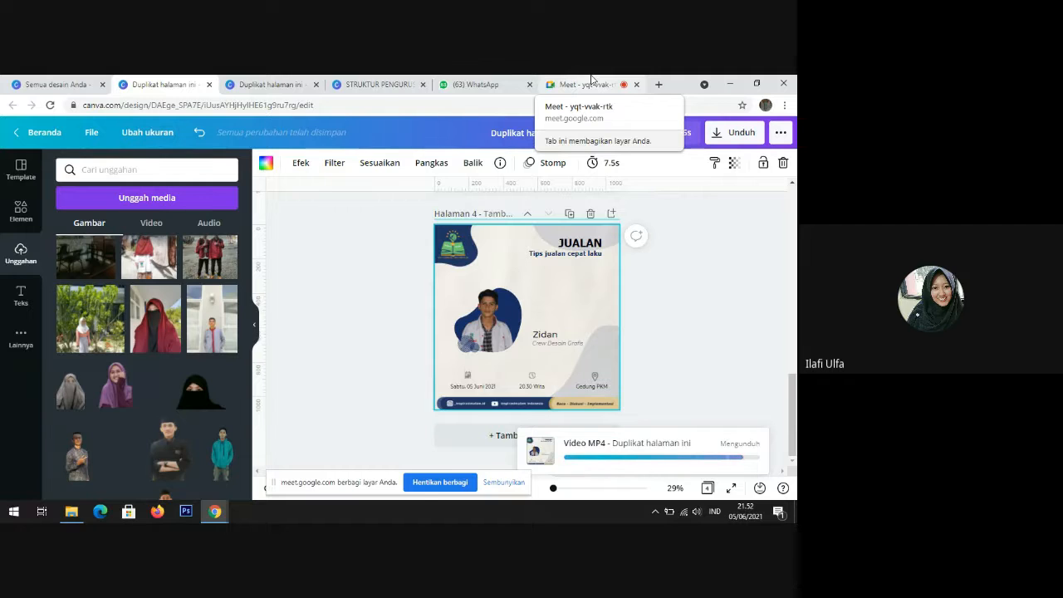
left_click(50, 83)
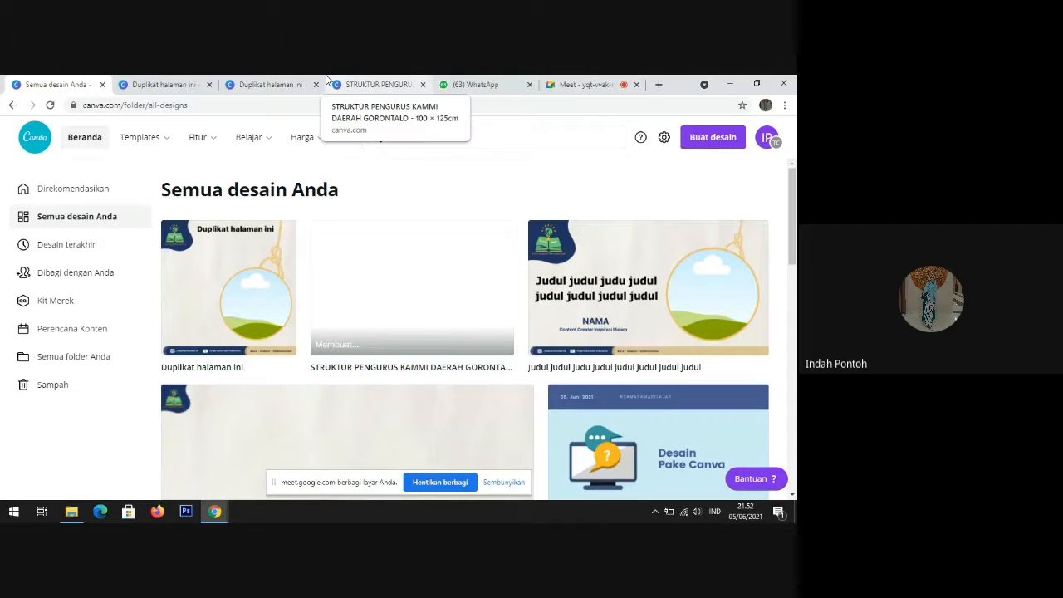
left_click(189, 80)
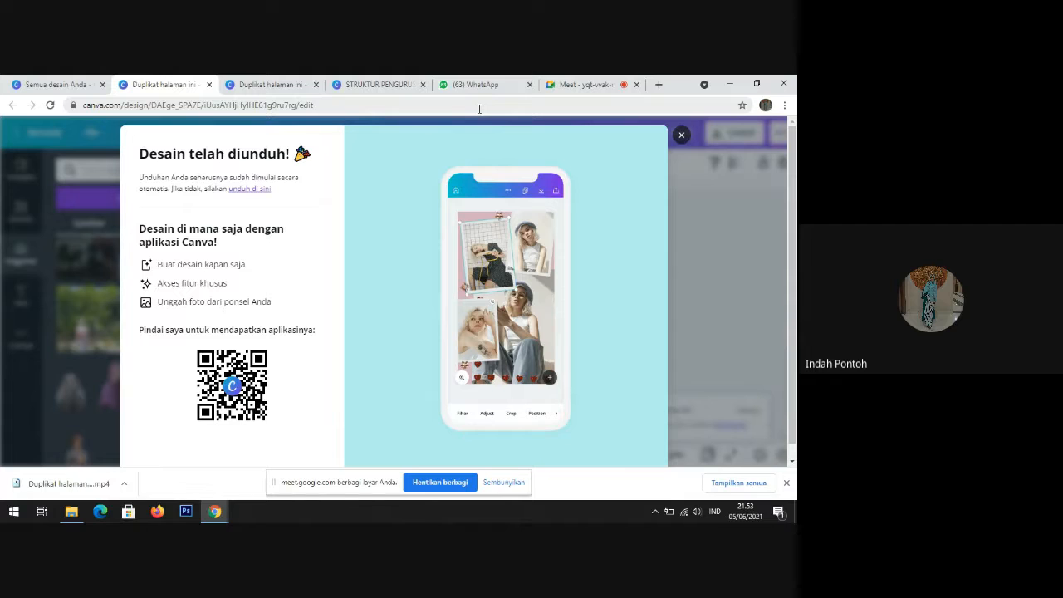
Step: Try to switch the Canva account from the TIM CANVA PRO team to Pribadi, starting from the all-designs page
left_click(50, 84)
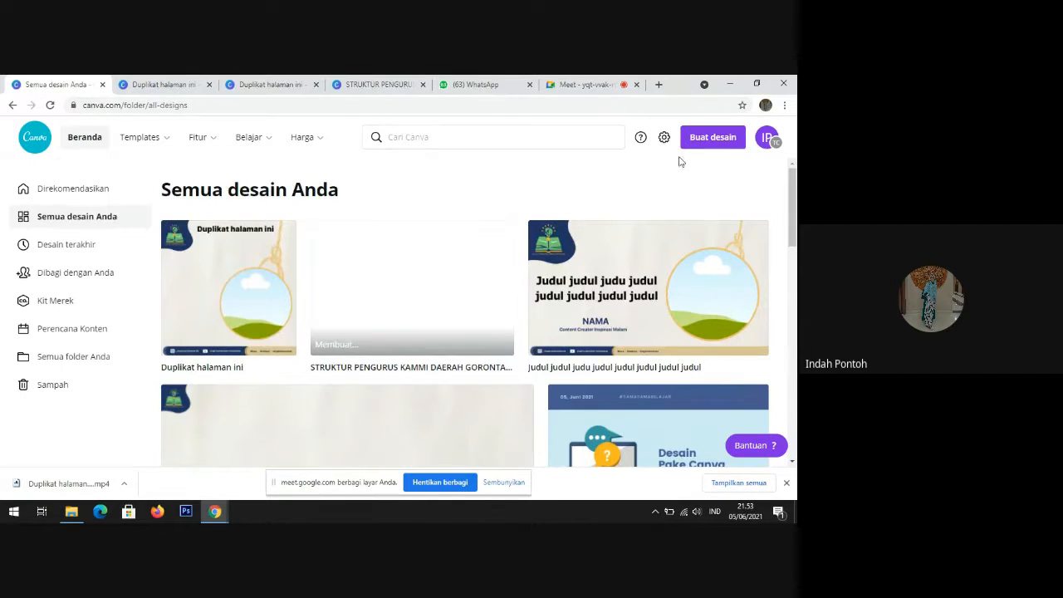
left_click(765, 138)
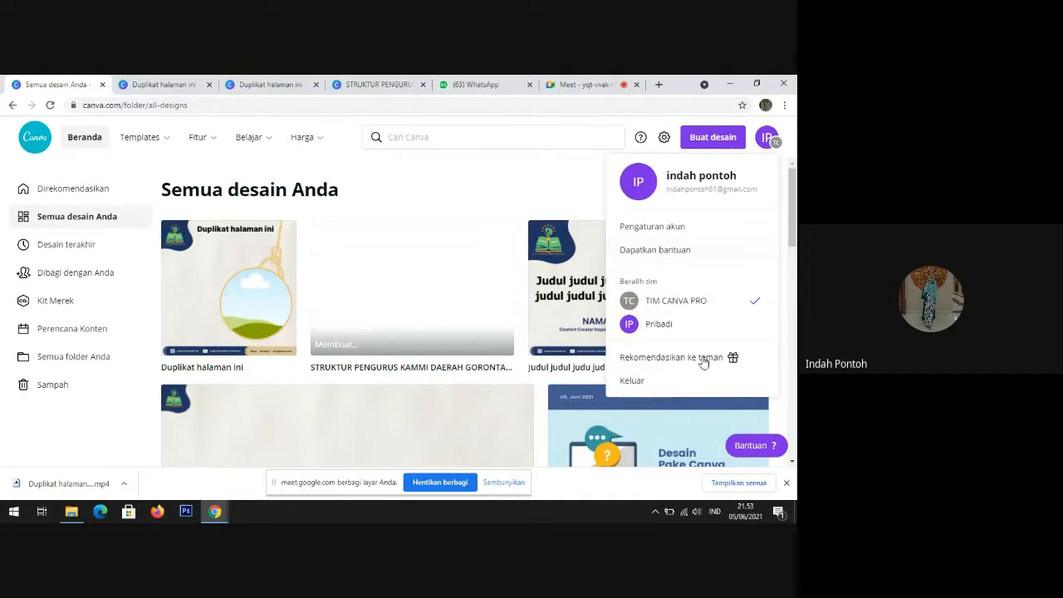
left_click(681, 324)
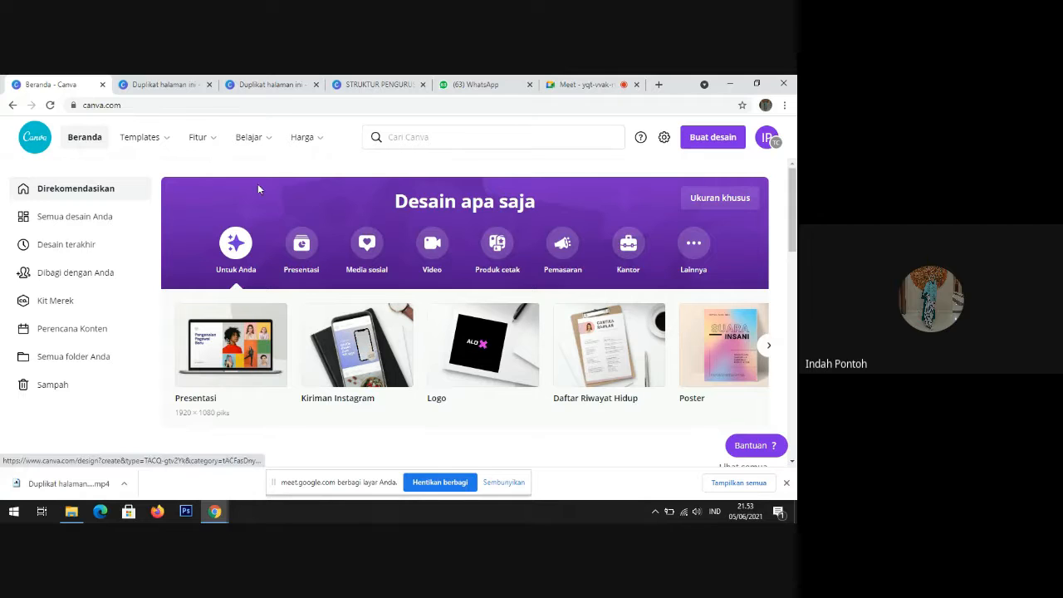
Step: Glance at WhatsApp, return to the second "Duplikat halaman ini" design, and stop sharing the screen in the Google Meet call
left_click(468, 84)
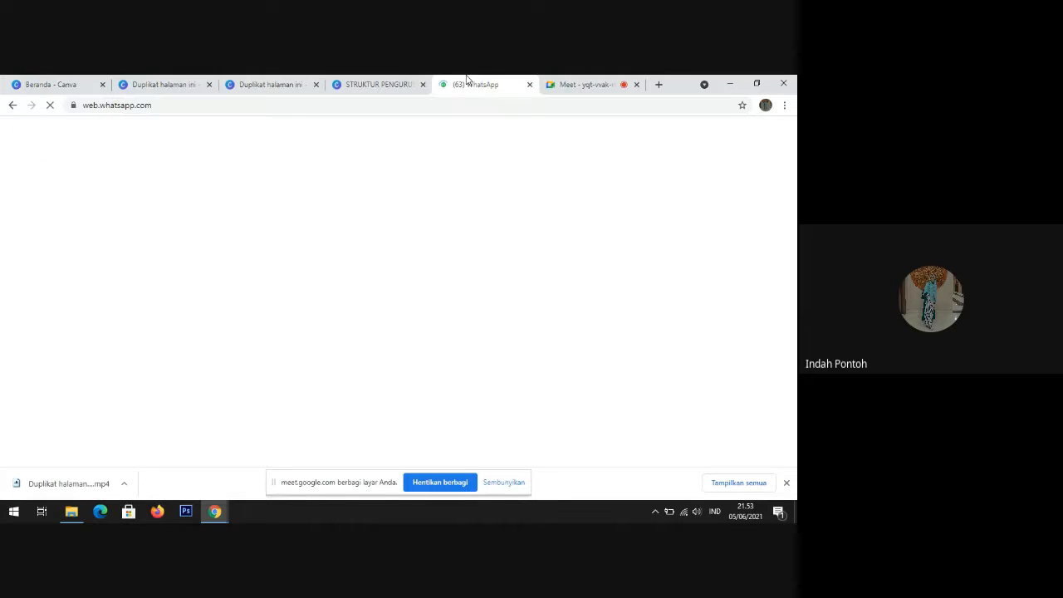
left_click(293, 80)
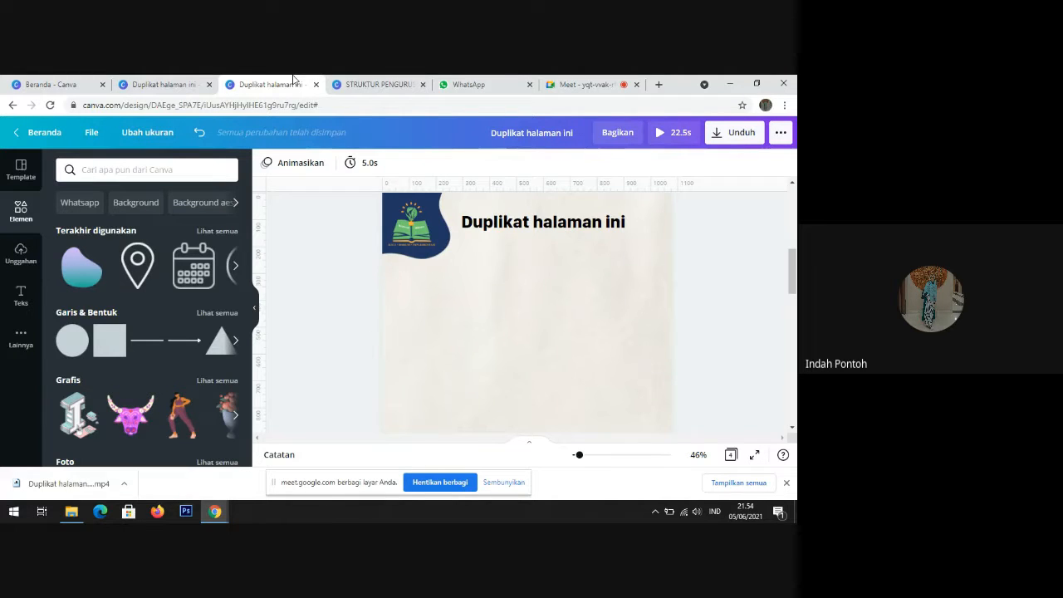
left_click(447, 488)
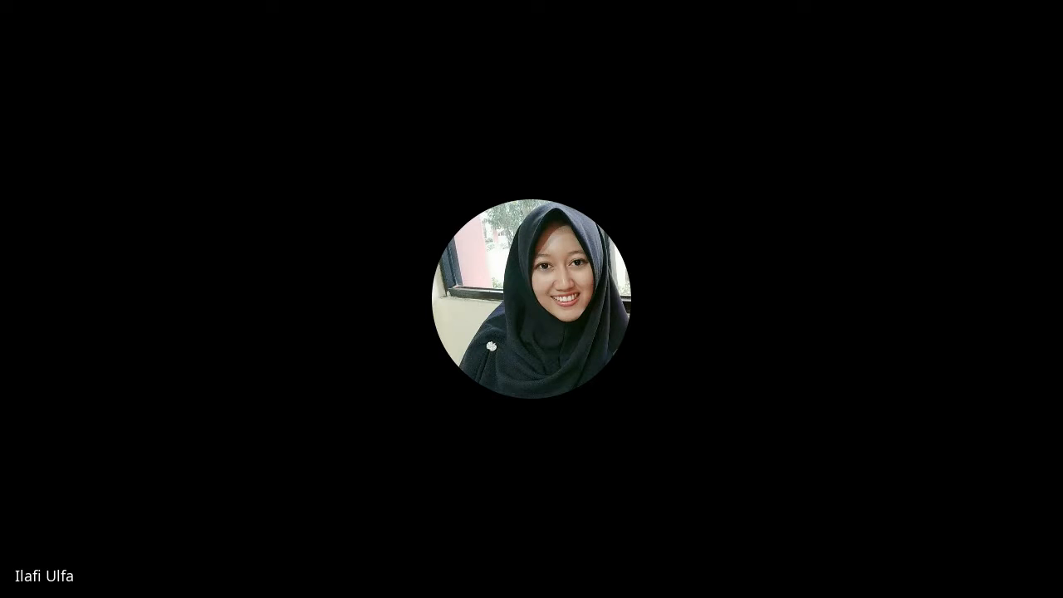